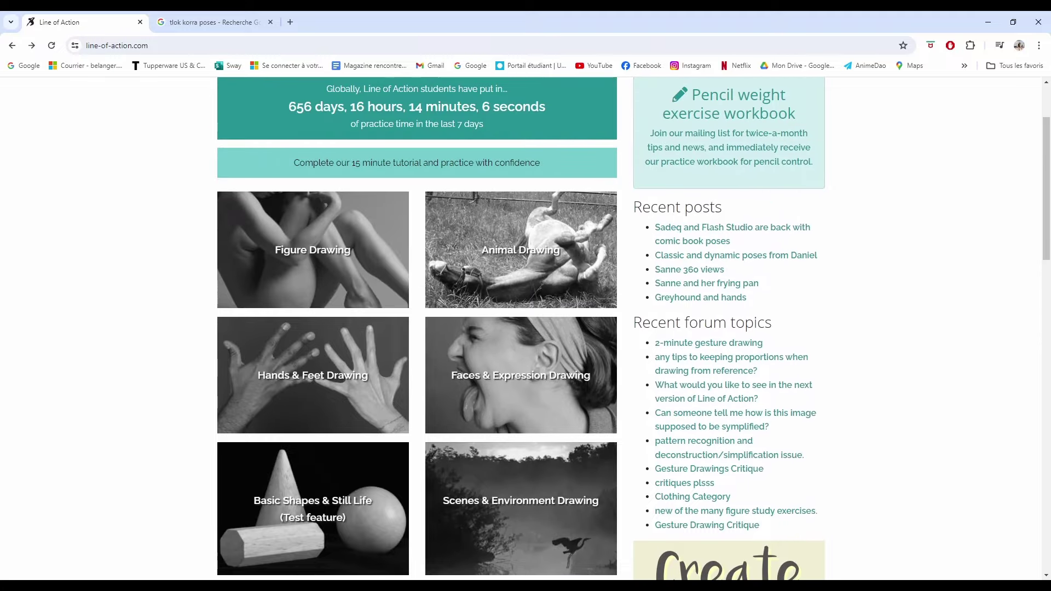
Browse the Google image results for "tlok korra poses" to look over possible pose references
click(213, 22)
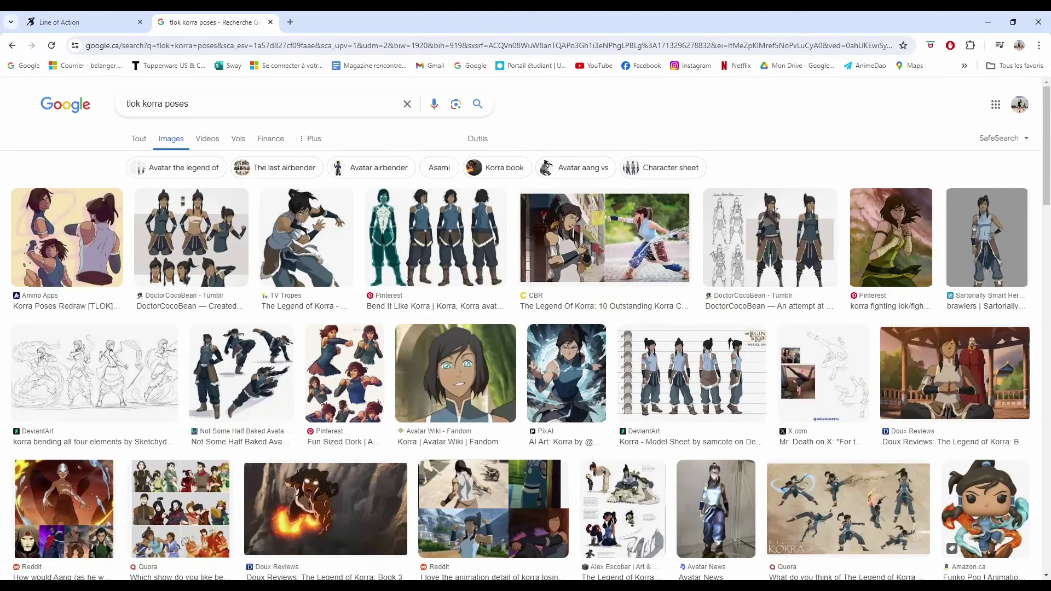
scroll(66, 142, down, 2)
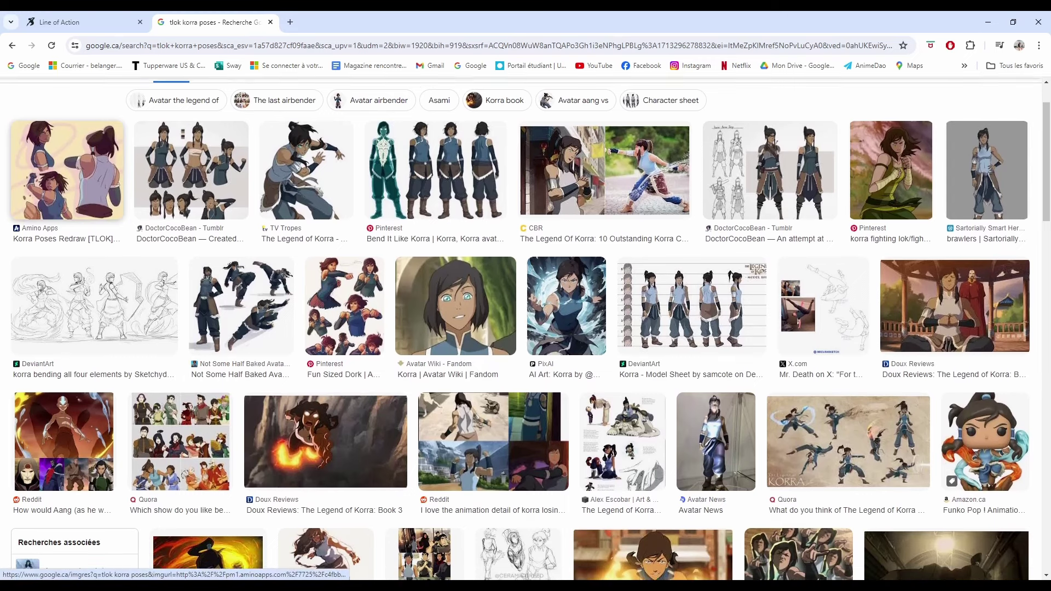
scroll(66, 137, down, 1)
scroll(65, 137, down, 2)
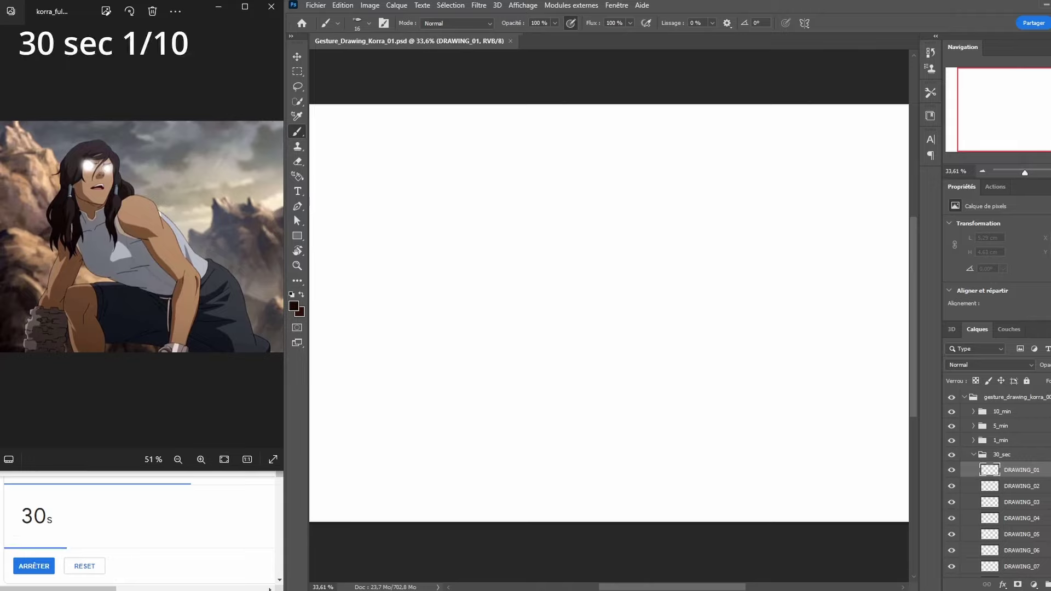
In Photoshop, sketch an oval head, short neck and rounded ribcage for the crouching pose on the DRAWING_01 layer
mouse_move(532, 171)
mouse_down()
mouse_move(517, 198)
mouse_move(522, 233)
mouse_up()
drag(522, 220, 541, 237)
mouse_move(542, 236)
mouse_down()
mouse_move(569, 207)
mouse_move(557, 173)
mouse_move(524, 161)
mouse_up()
drag(520, 222, 560, 246)
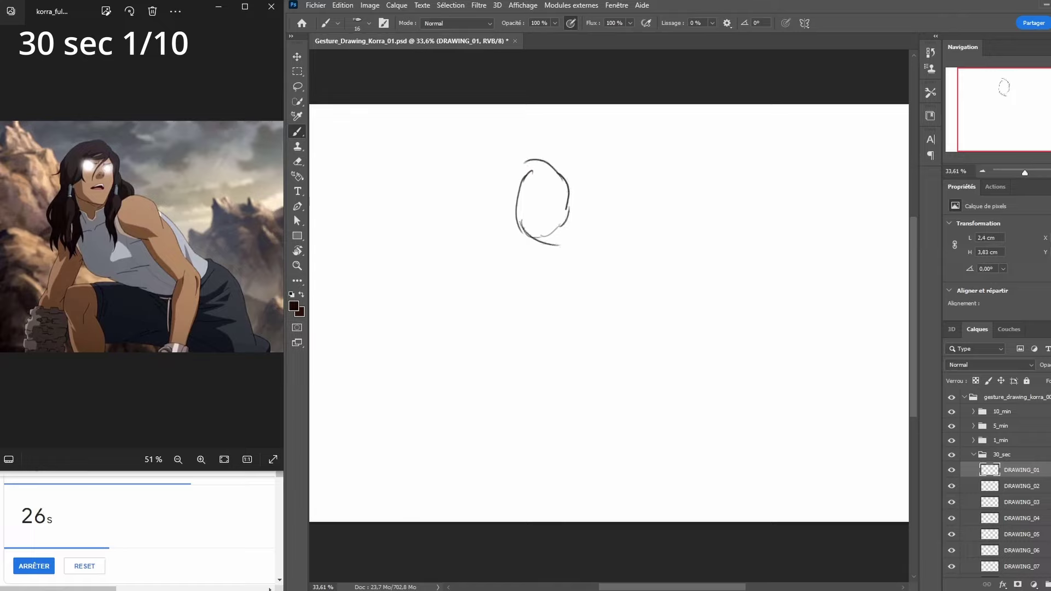
mouse_move(570, 203)
mouse_down()
mouse_move(565, 239)
mouse_move(526, 243)
mouse_move(501, 336)
mouse_move(582, 327)
mouse_move(510, 241)
mouse_up()
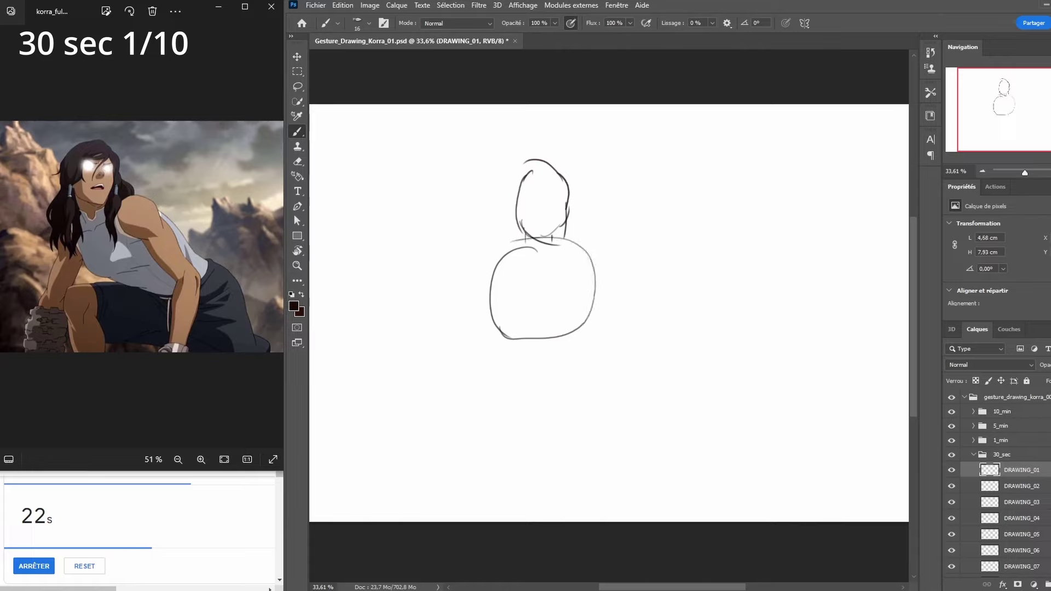
Draw the slanting sides of the crouching figure's torso from the ribcage and add an oval pelvis at their lower end
drag(595, 266, 661, 362)
drag(515, 330, 569, 405)
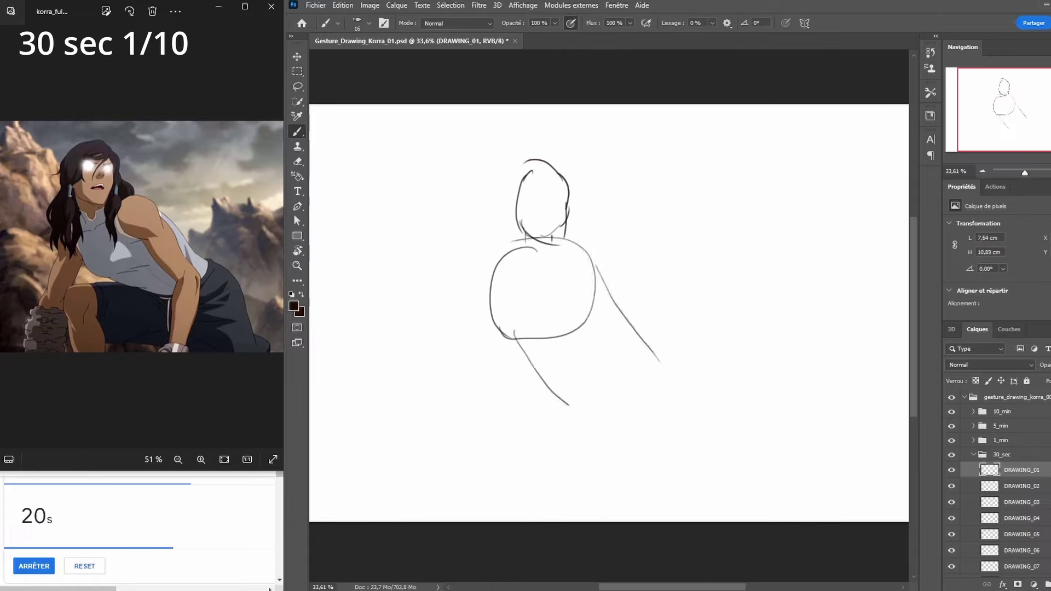
mouse_move(524, 343)
mouse_down()
mouse_move(714, 432)
mouse_move(610, 379)
mouse_up()
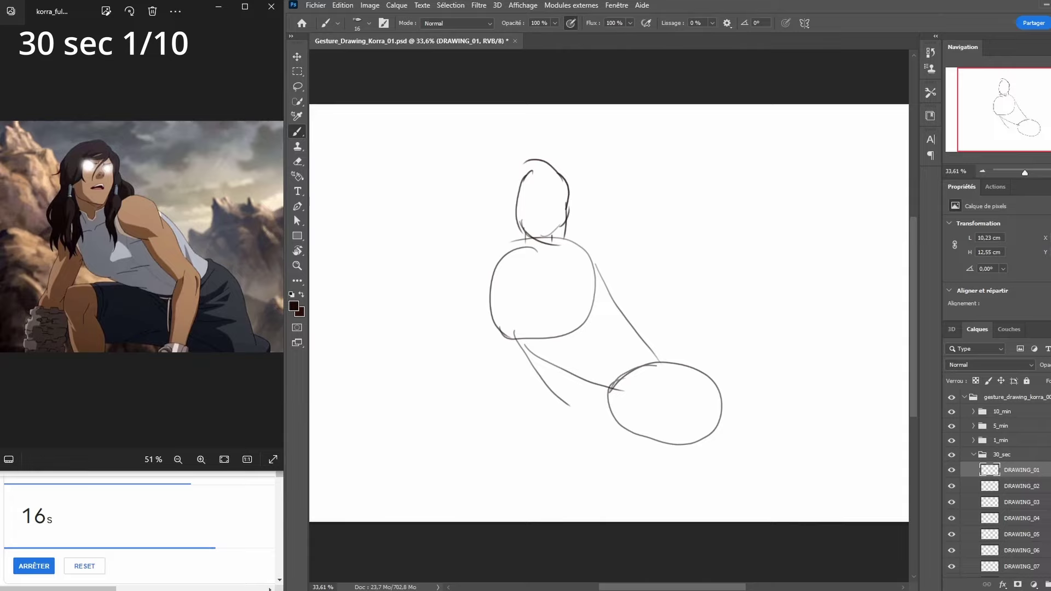
Sketch the crouching figure's two legs from the pelvis, with simple thigh shapes and a round knee
drag(721, 396, 755, 485)
mouse_move(677, 407)
mouse_down()
mouse_move(722, 517)
mouse_move(745, 487)
mouse_up()
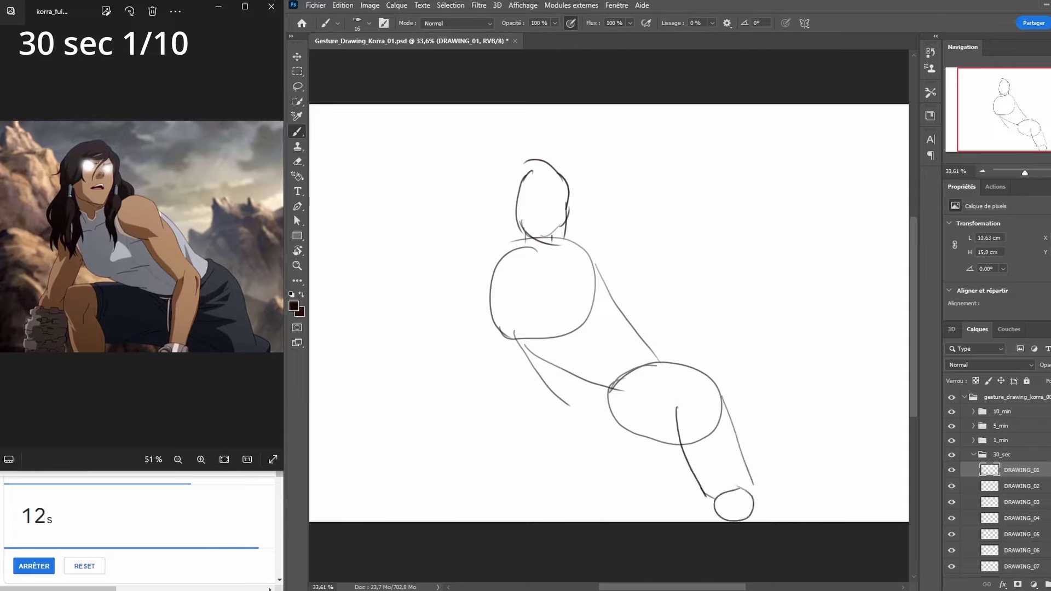
mouse_move(635, 399)
mouse_down()
mouse_move(511, 407)
mouse_move(532, 424)
mouse_move(526, 408)
mouse_move(504, 438)
mouse_move(512, 513)
mouse_up()
drag(529, 435, 523, 510)
drag(663, 431, 541, 454)
Add both arms to the crouching figure, extending from the shoulders at either side of the ribcage
mouse_move(568, 257)
mouse_down()
mouse_move(569, 292)
mouse_move(568, 259)
mouse_move(608, 354)
mouse_up()
drag(620, 335, 631, 364)
mouse_move(573, 273)
mouse_down()
mouse_move(648, 386)
mouse_move(633, 356)
mouse_up()
drag(498, 277, 457, 391)
mouse_move(465, 393)
mouse_down()
mouse_move(499, 284)
mouse_move(453, 436)
mouse_move(475, 446)
mouse_move(469, 395)
mouse_up()
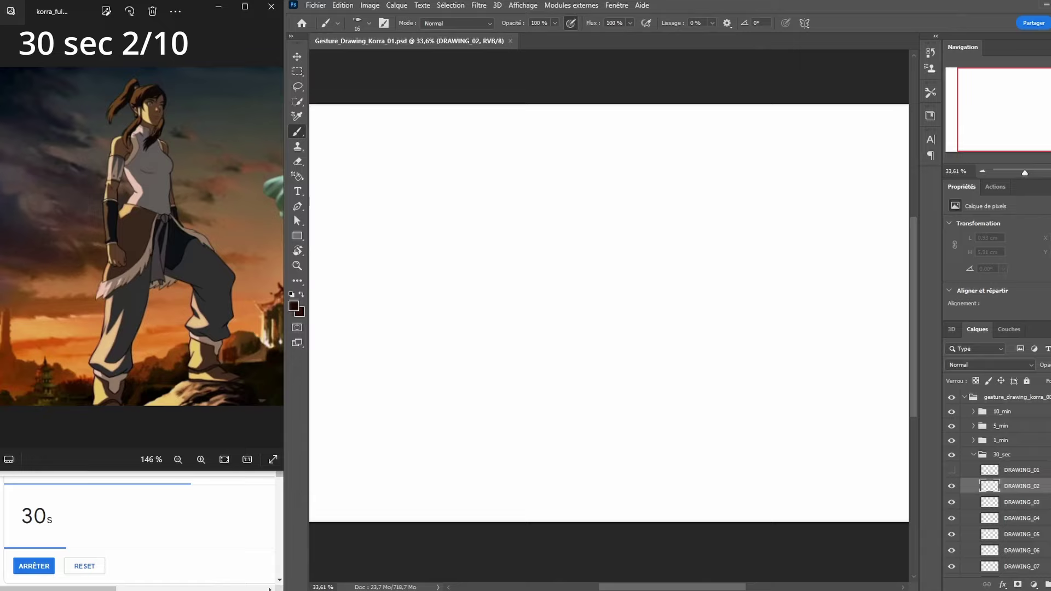
On the DRAWING_02 layer, build the standing figure's head, neck, shoulder line, ribcage, waist and pelvis from simple ovals
mouse_move(585, 136)
mouse_down()
mouse_move(583, 182)
mouse_move(549, 186)
mouse_move(580, 238)
mouse_up()
mouse_move(572, 224)
mouse_down()
mouse_move(587, 241)
mouse_move(610, 196)
mouse_move(573, 236)
mouse_move(558, 282)
mouse_move(594, 276)
mouse_move(575, 235)
mouse_up()
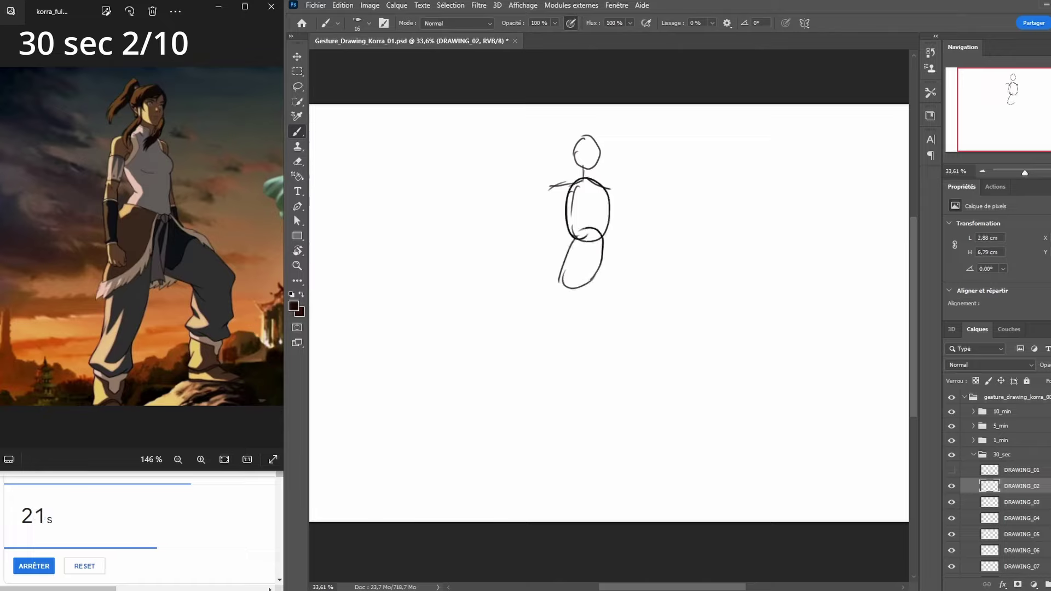
mouse_move(564, 277)
mouse_down()
mouse_move(548, 350)
mouse_move(590, 351)
mouse_move(599, 334)
mouse_move(595, 276)
mouse_move(551, 336)
mouse_move(558, 402)
mouse_move(566, 304)
mouse_up()
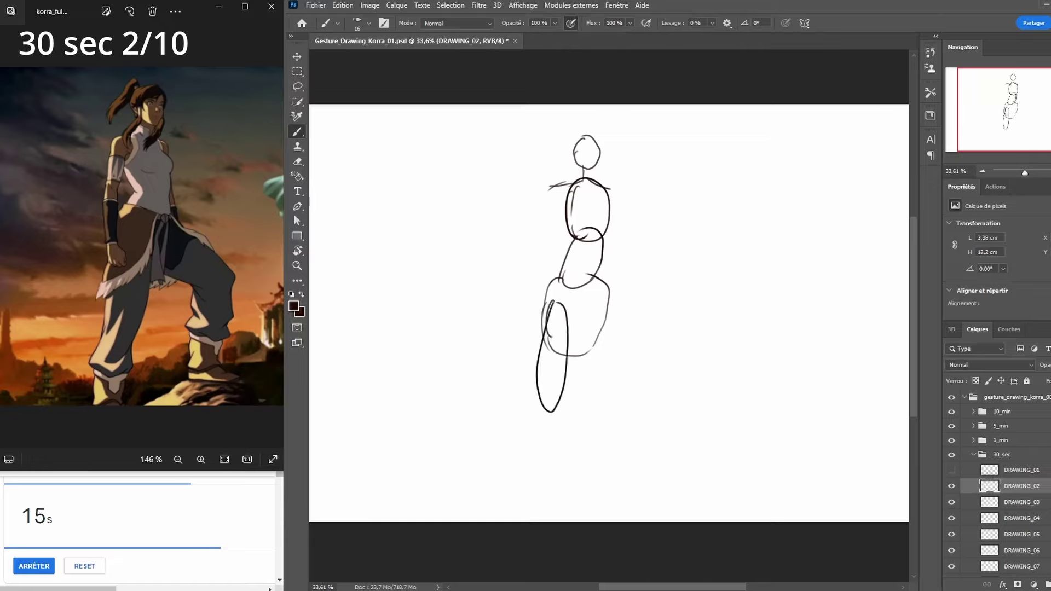
Sketch the standing figure's legs and feet, one leg straight and the other stepping forward with a bent knee
mouse_move(548, 410)
mouse_down()
mouse_move(534, 481)
mouse_move(572, 512)
mouse_move(535, 493)
mouse_up()
mouse_move(588, 312)
mouse_down()
mouse_move(635, 379)
mouse_move(593, 314)
mouse_up()
mouse_move(642, 385)
mouse_down()
mouse_move(636, 471)
mouse_move(660, 405)
mouse_move(641, 384)
mouse_up()
mouse_move(638, 468)
mouse_down()
mouse_move(678, 484)
mouse_move(660, 468)
mouse_up()
Add the standing figure's hanging arm with shoulder, forearm and hand, and mark the far arm beside the ribcage
mouse_move(563, 182)
mouse_down()
mouse_move(551, 268)
mouse_move(558, 211)
mouse_up()
mouse_move(537, 283)
mouse_down()
mouse_move(544, 296)
mouse_move(541, 281)
mouse_up()
drag(543, 329, 539, 350)
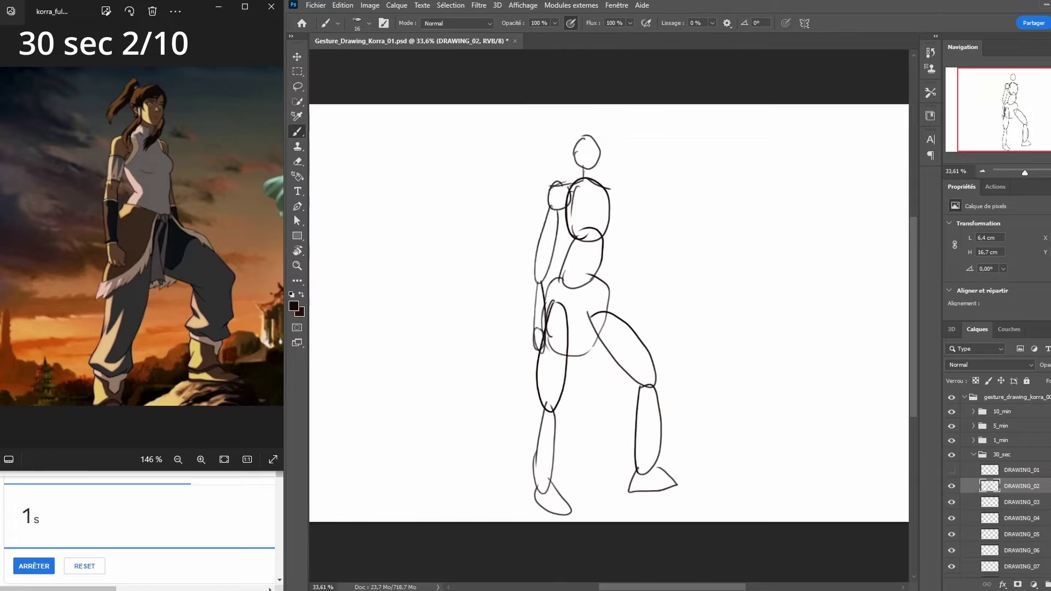
drag(607, 191, 611, 244)
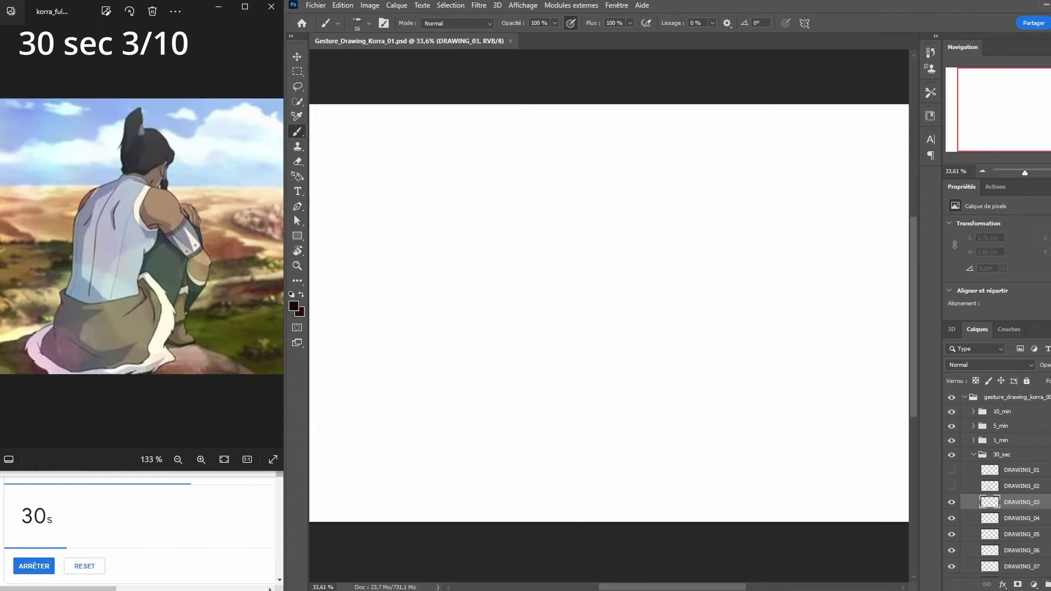
On the DRAWING_03 layer, sketch the seated back-view figure's head, neck, ribcage, waist and pelvis with one raised thigh
mouse_move(567, 207)
mouse_down()
mouse_move(533, 230)
mouse_move(547, 282)
mouse_move(605, 289)
mouse_move(635, 264)
mouse_move(577, 206)
mouse_move(593, 197)
mouse_move(580, 182)
mouse_move(598, 183)
mouse_up()
mouse_move(598, 136)
mouse_down()
mouse_move(581, 170)
mouse_move(602, 185)
mouse_move(621, 135)
mouse_move(575, 158)
mouse_up()
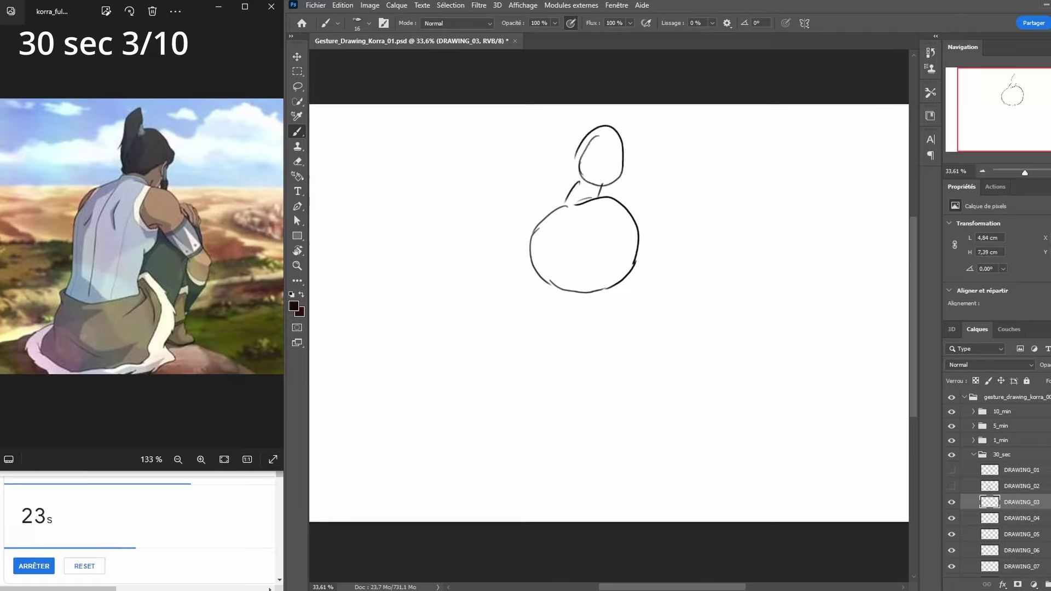
drag(538, 276, 534, 362)
drag(617, 284, 605, 364)
drag(609, 323, 605, 373)
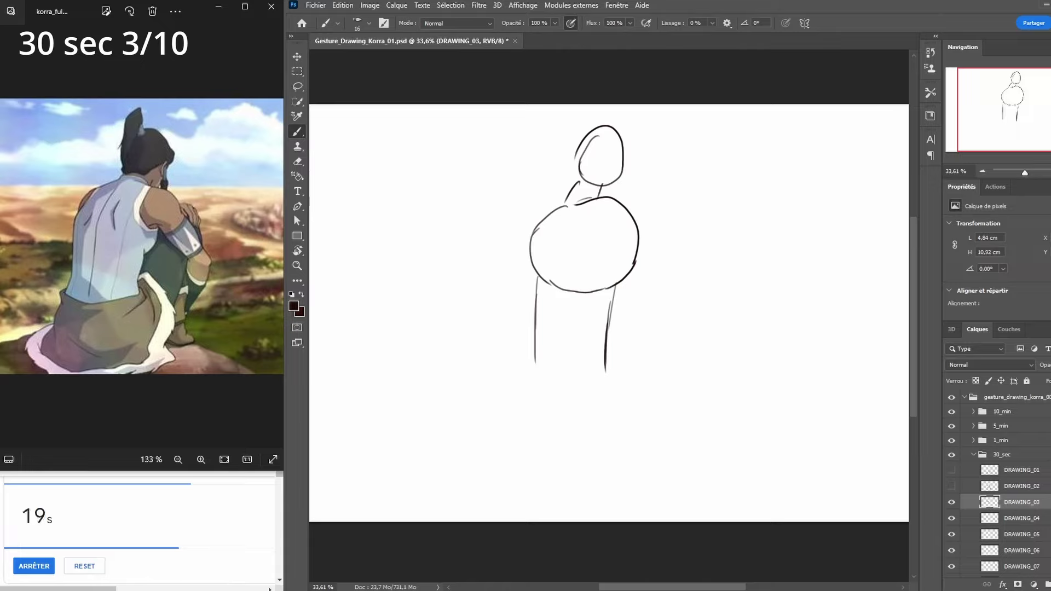
mouse_move(539, 359)
mouse_down()
mouse_move(523, 408)
mouse_move(590, 430)
mouse_move(619, 377)
mouse_move(539, 360)
mouse_up()
drag(637, 286, 595, 377)
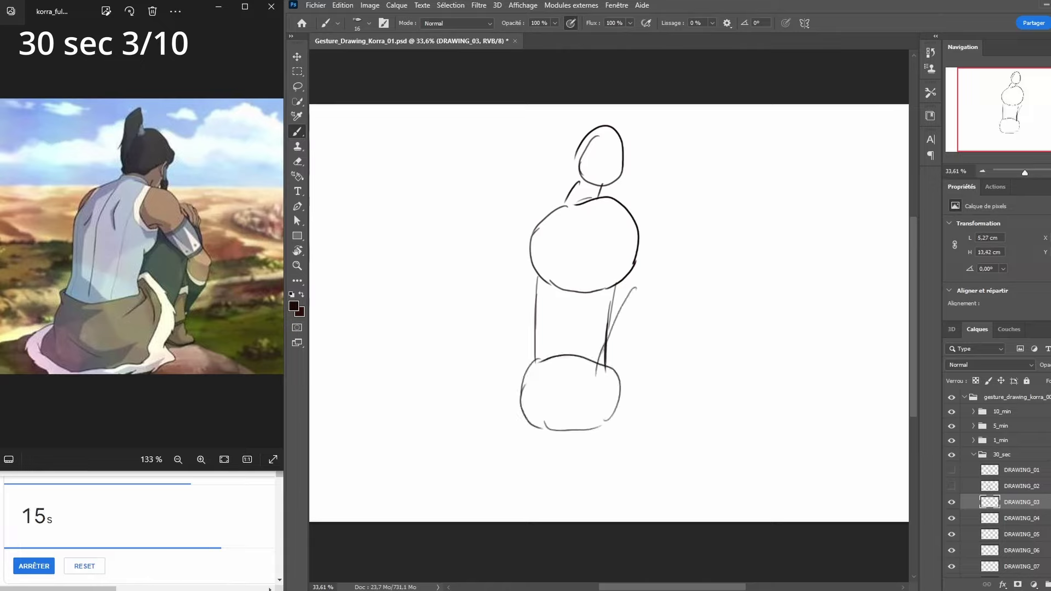
mouse_move(660, 269)
mouse_down()
mouse_move(628, 295)
mouse_move(659, 296)
mouse_move(610, 396)
mouse_up()
Round out the seated figure's shoulders and draw the bent near arm reaching down over the raised leg
mouse_move(609, 239)
mouse_down()
mouse_move(629, 221)
mouse_move(639, 240)
mouse_up()
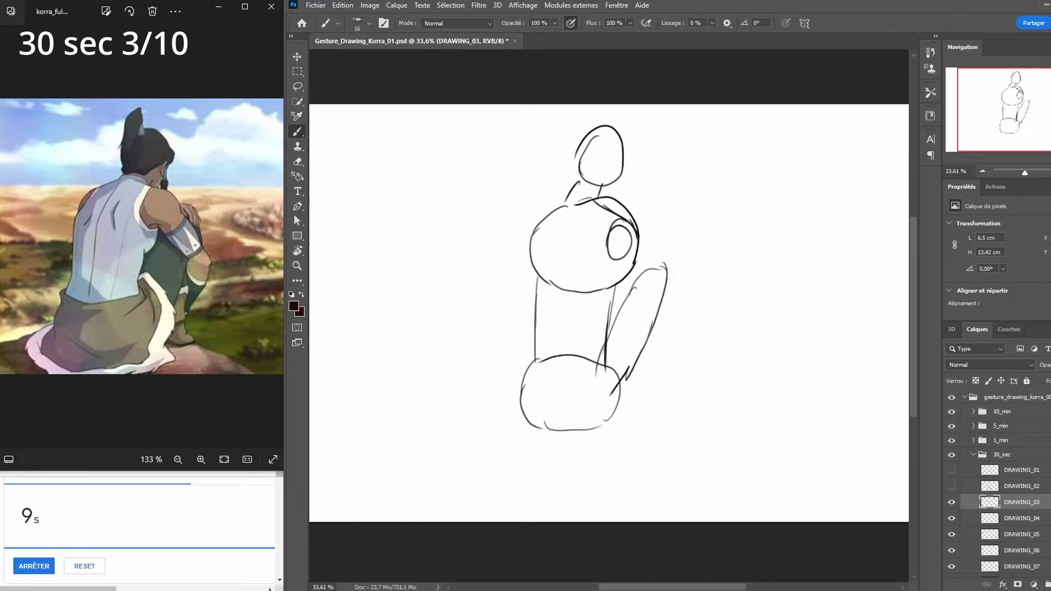
mouse_move(567, 200)
mouse_down()
mouse_move(522, 242)
mouse_move(533, 273)
mouse_up()
mouse_move(630, 217)
mouse_down()
mouse_move(613, 252)
mouse_move(621, 216)
mouse_up()
drag(630, 263, 663, 328)
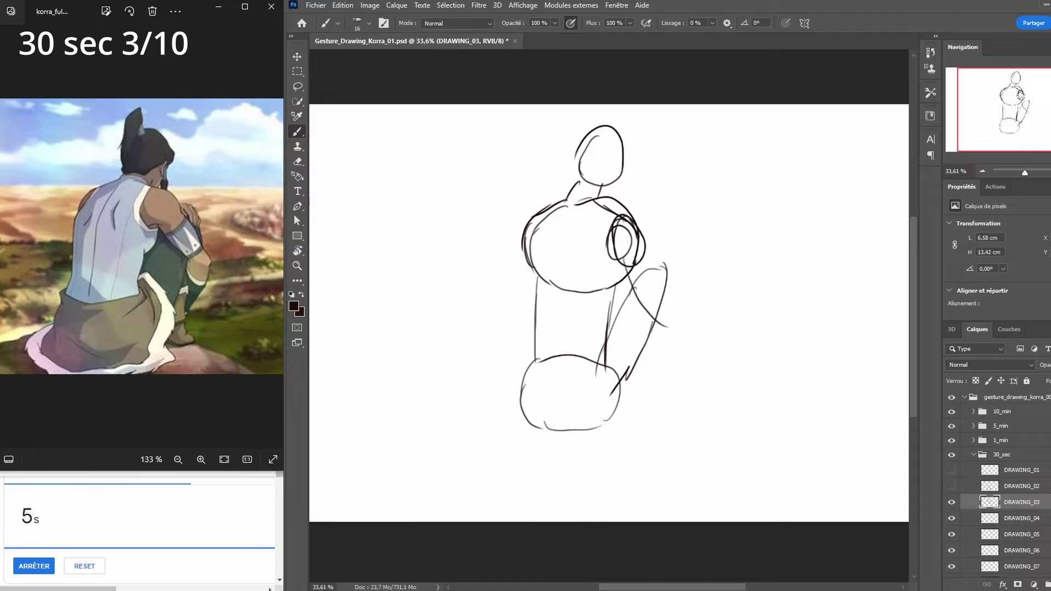
mouse_move(639, 232)
mouse_down()
mouse_move(675, 328)
mouse_move(634, 377)
mouse_up()
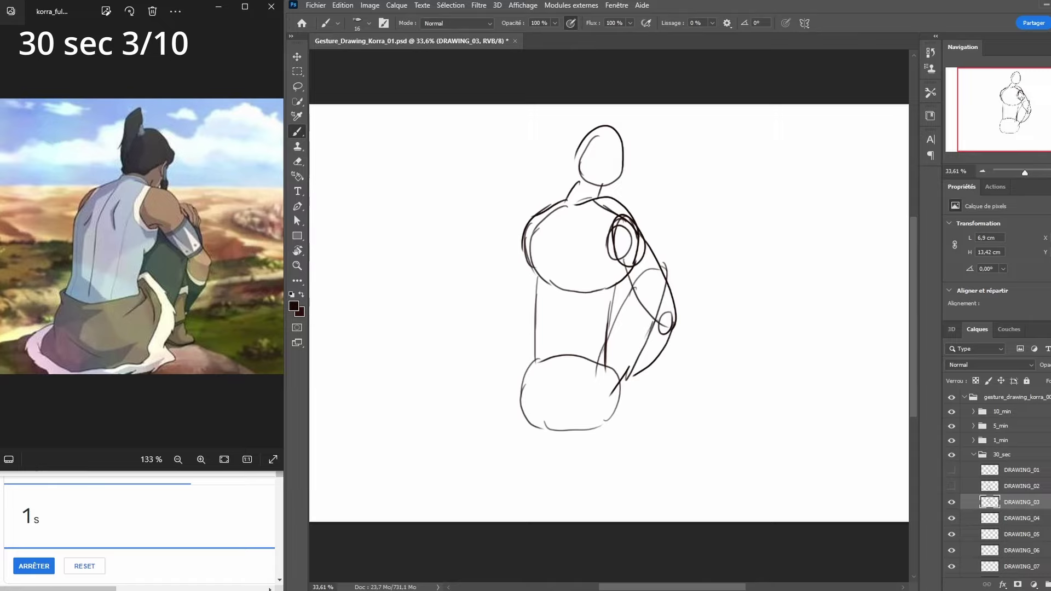
mouse_move(650, 336)
mouse_down()
mouse_move(646, 399)
mouse_move(621, 382)
mouse_up()
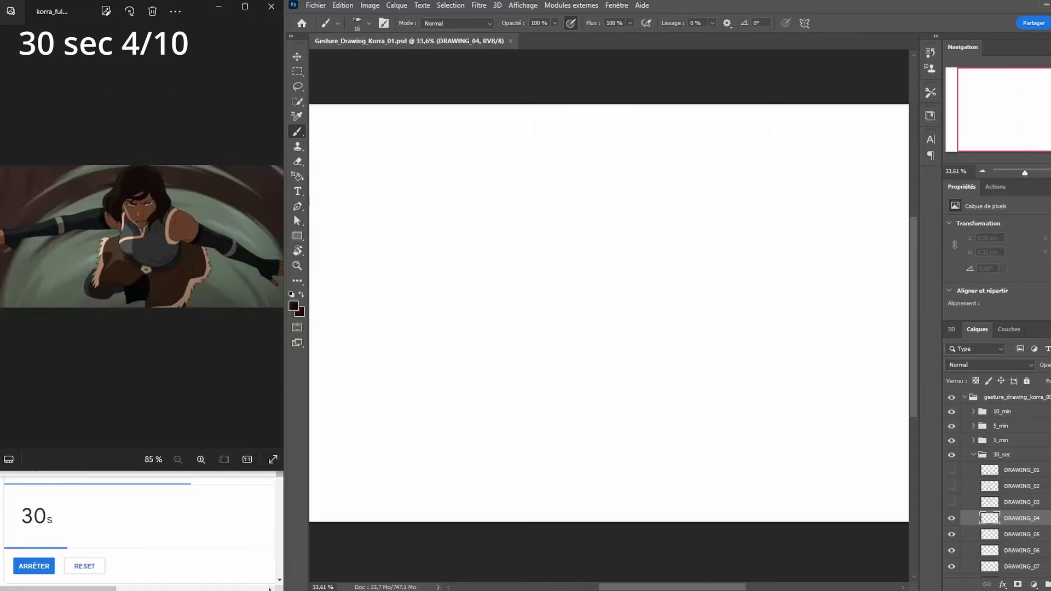
On the DRAWING_04 layer, sketch the crouched front-view figure's head, chest, shoulder, pelvis and two spread thighs
mouse_move(592, 192)
mouse_down()
mouse_move(577, 205)
mouse_move(581, 246)
mouse_move(615, 225)
mouse_move(598, 190)
mouse_up()
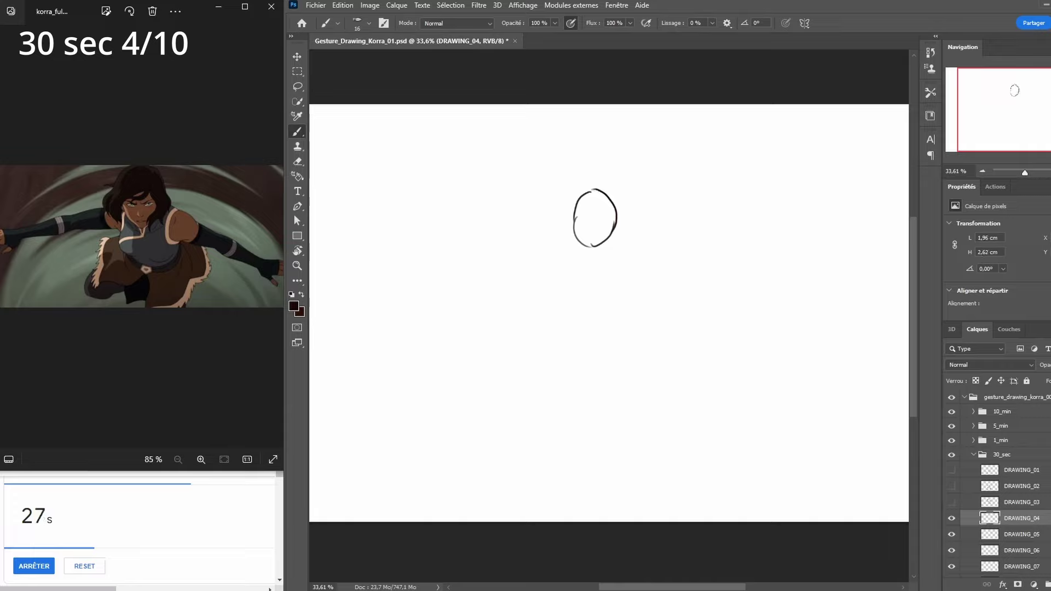
drag(574, 230, 591, 266)
mouse_move(569, 226)
mouse_down()
mouse_move(556, 253)
mouse_move(580, 298)
mouse_move(610, 294)
mouse_move(628, 272)
mouse_up()
mouse_move(615, 234)
mouse_down()
mouse_move(627, 273)
mouse_move(620, 306)
mouse_move(572, 346)
mouse_move(637, 326)
mouse_move(621, 297)
mouse_up()
mouse_move(552, 327)
mouse_down()
mouse_move(507, 377)
mouse_move(566, 343)
mouse_move(613, 337)
mouse_up()
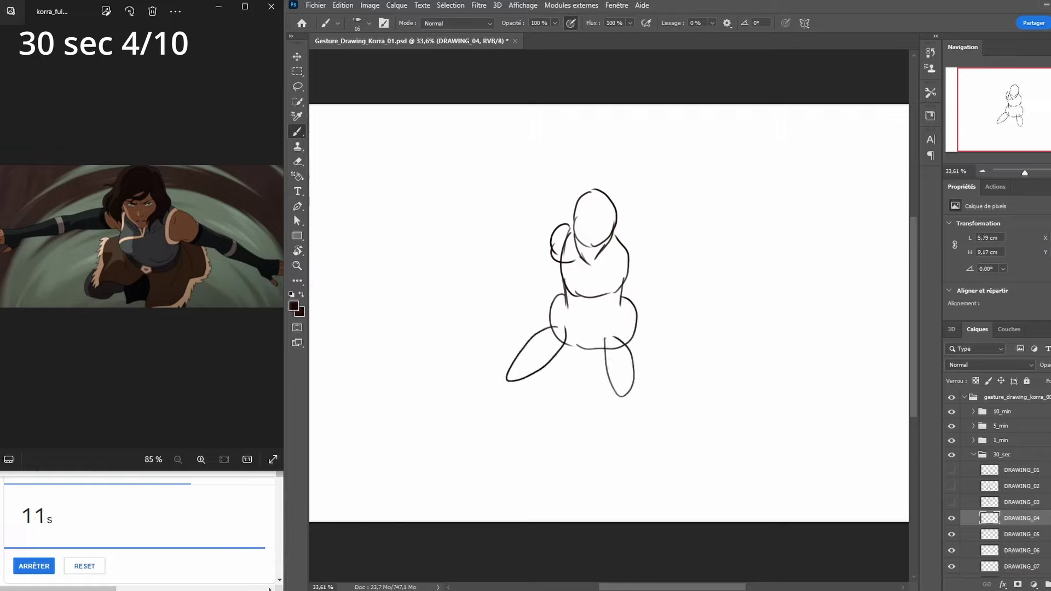
Draw the figure's outstretched arm with elbow, wrist and hand, redo one stroke, and start the opposite arm
mouse_move(618, 234)
mouse_down()
mouse_move(635, 260)
mouse_move(624, 232)
mouse_move(715, 267)
mouse_up()
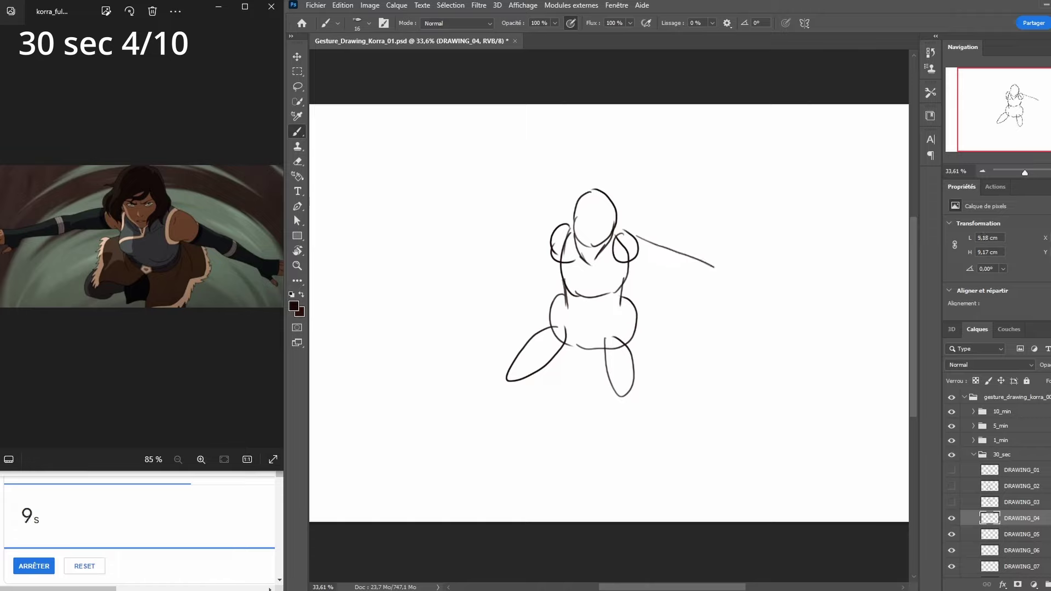
mouse_move(635, 262)
mouse_down()
mouse_move(688, 268)
mouse_move(738, 302)
mouse_up()
mouse_move(703, 259)
mouse_down()
mouse_move(753, 284)
mouse_move(752, 324)
mouse_move(766, 289)
mouse_up()
key(ctrl+z)
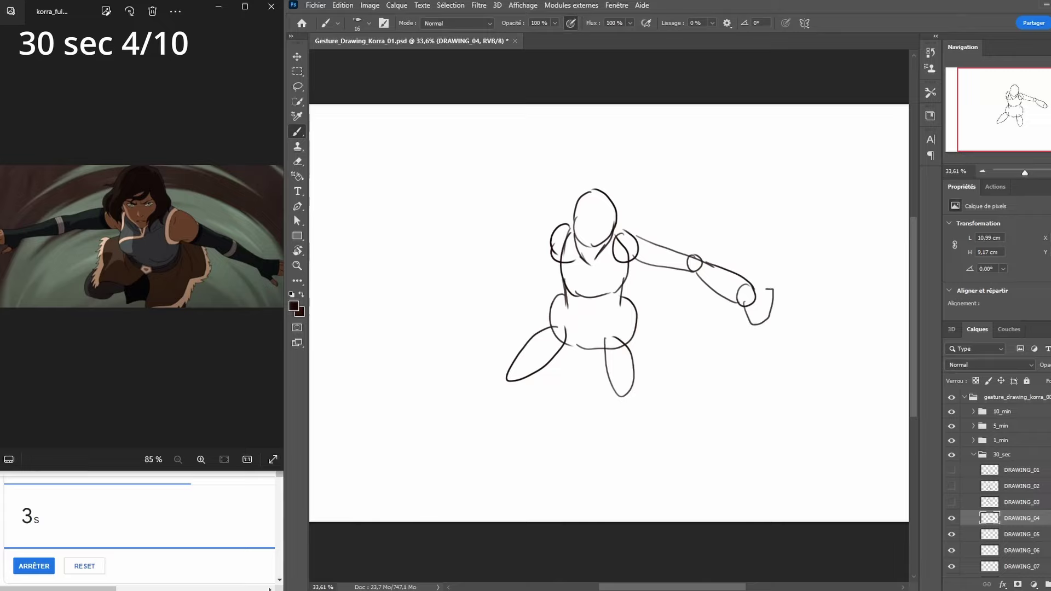
mouse_move(553, 231)
mouse_down()
mouse_move(505, 249)
mouse_move(549, 261)
mouse_move(447, 258)
mouse_move(498, 259)
mouse_up()
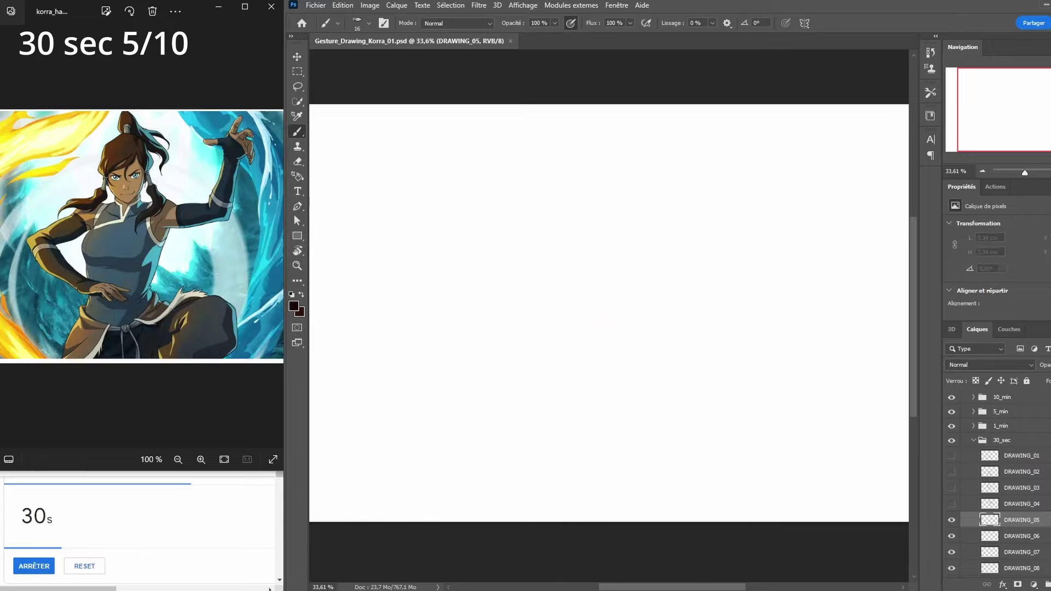
On the DRAWING_05 layer, sketch the bending-stance figure's oval head, neck, shoulder line and rounded ribcage
mouse_move(587, 181)
mouse_down()
mouse_move(575, 202)
mouse_move(613, 200)
mouse_move(591, 180)
mouse_up()
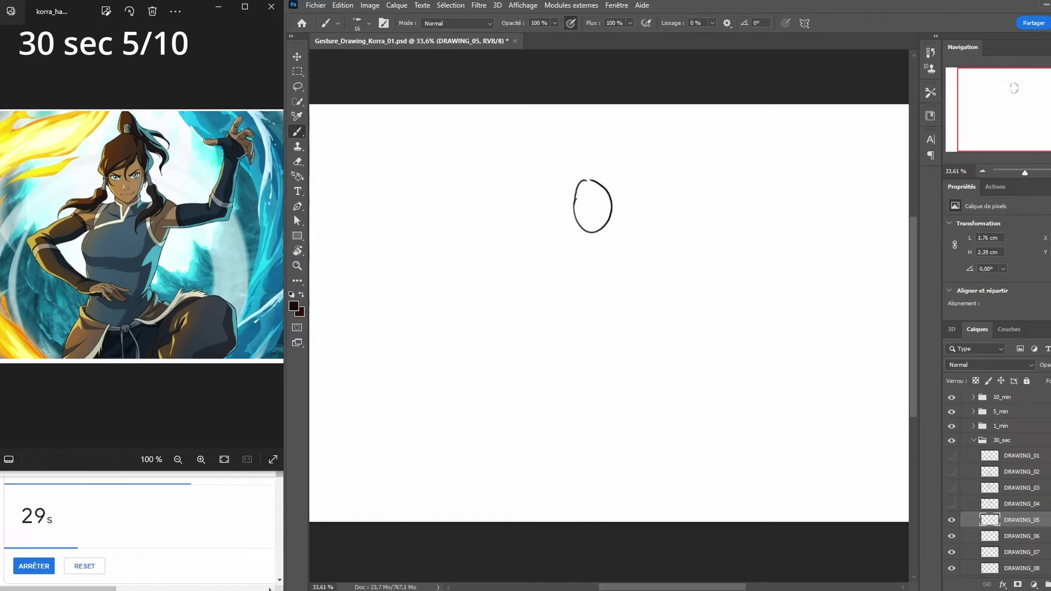
mouse_move(575, 219)
mouse_down()
mouse_move(594, 243)
mouse_move(540, 272)
mouse_up()
drag(600, 245, 639, 261)
mouse_move(547, 266)
mouse_down()
mouse_move(552, 309)
mouse_move(572, 327)
mouse_up()
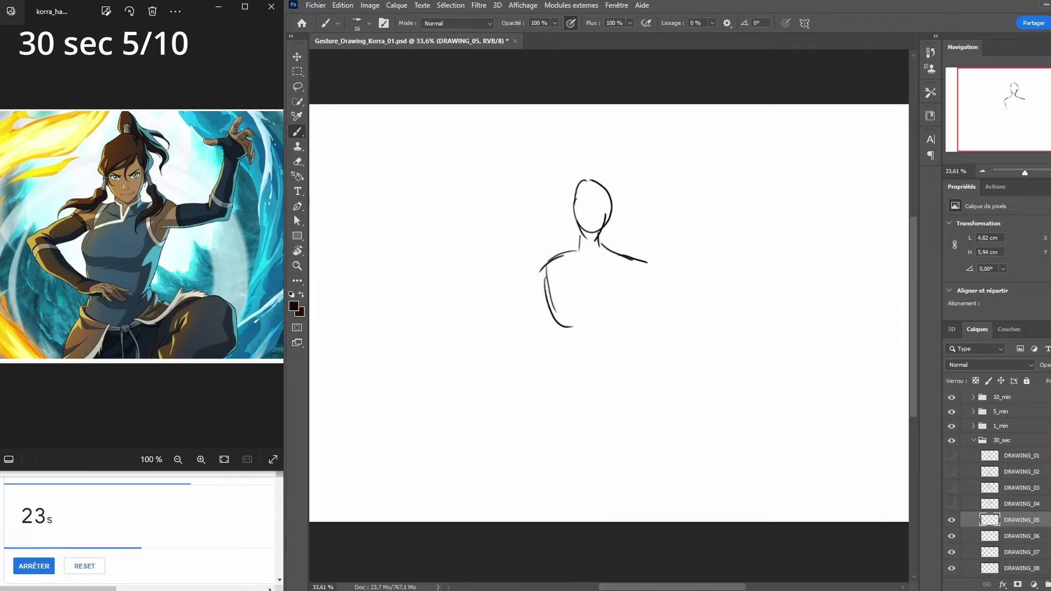
drag(637, 257, 614, 327)
drag(575, 333, 624, 316)
Extend the bending-stance figure with waist lines and a rounded pelvis, and add the bent leg in two ovals
mouse_move(555, 316)
mouse_down()
mouse_move(548, 364)
mouse_move(560, 393)
mouse_up()
mouse_move(619, 313)
mouse_down()
mouse_move(616, 388)
mouse_move(536, 405)
mouse_move(541, 441)
mouse_move(593, 442)
mouse_up()
drag(616, 384, 607, 447)
drag(583, 454, 617, 445)
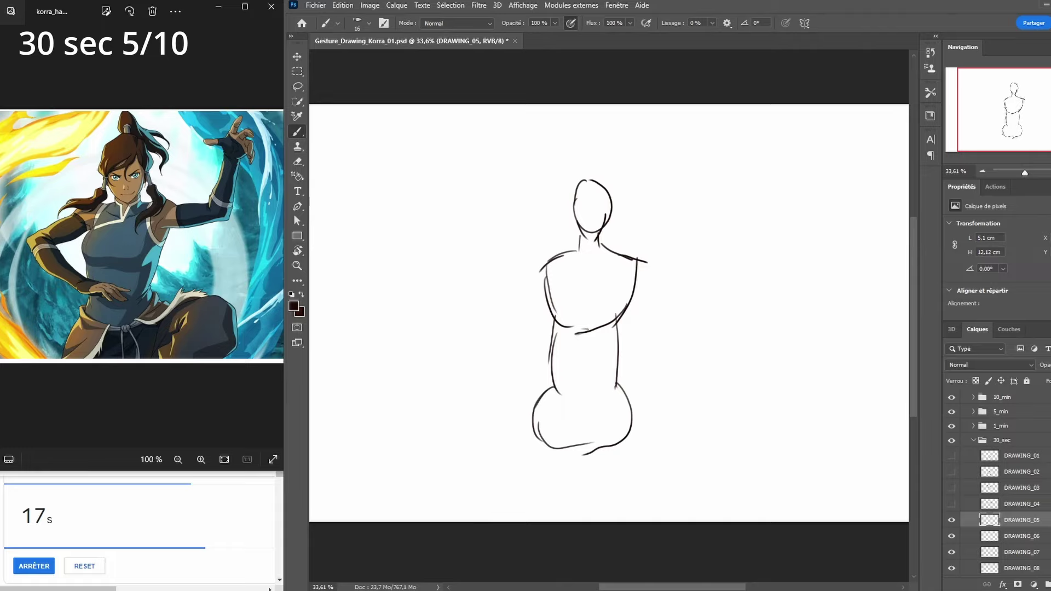
mouse_move(652, 388)
mouse_down()
mouse_move(592, 440)
mouse_move(654, 389)
mouse_move(649, 498)
mouse_move(680, 415)
mouse_up()
Add circular shoulder joints and draw the raised arm with elbow, upright forearm and a hand with spread fingers
mouse_move(553, 255)
mouse_down()
mouse_move(542, 284)
mouse_move(562, 258)
mouse_up()
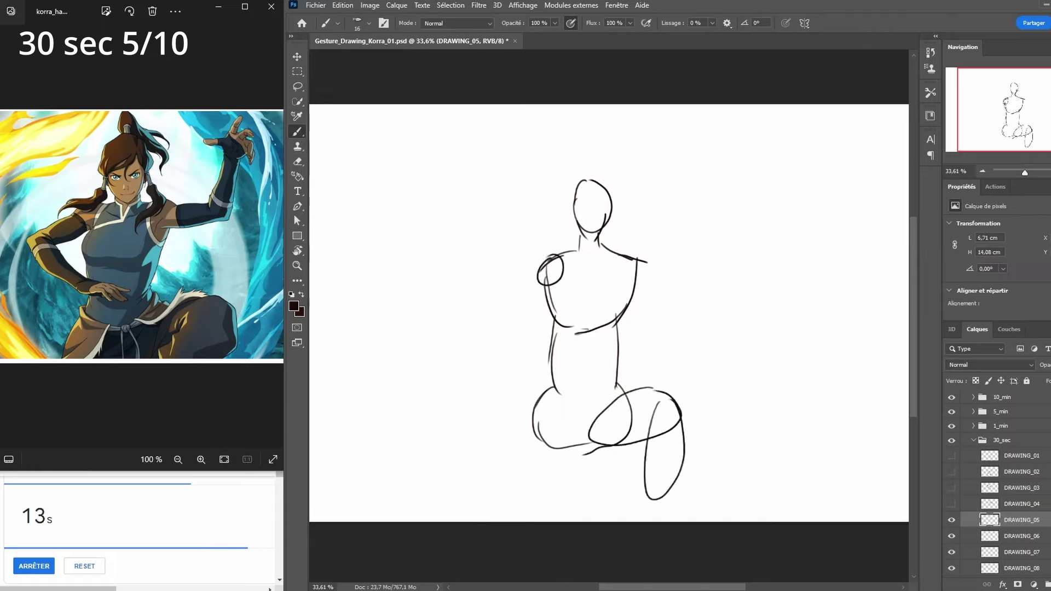
mouse_move(635, 250)
mouse_down()
mouse_move(625, 280)
mouse_move(645, 258)
mouse_move(692, 253)
mouse_move(689, 276)
mouse_move(691, 218)
mouse_move(693, 269)
mouse_up()
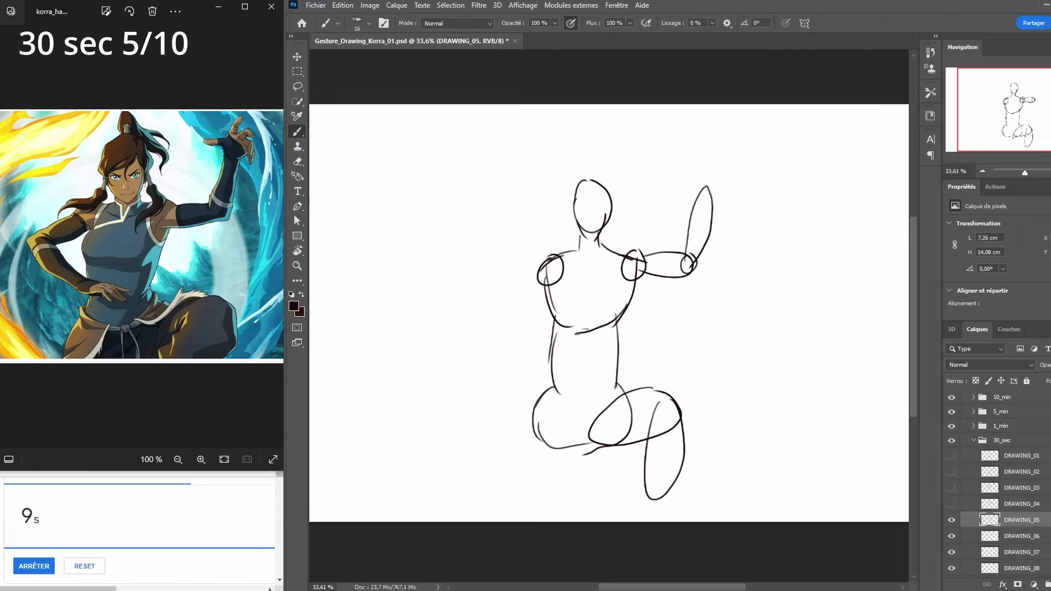
mouse_move(711, 159)
mouse_down()
mouse_move(716, 193)
mouse_move(712, 158)
mouse_move(723, 134)
mouse_move(740, 159)
mouse_up()
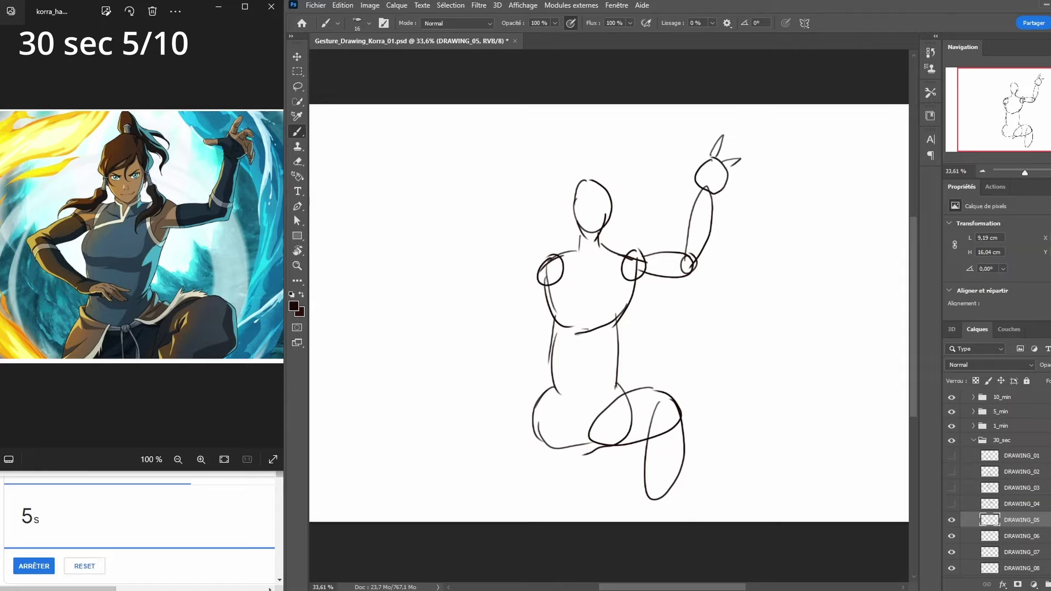
Sketch the other arm bent at the elbow, with the forearm angled inward and the hand at the waist
drag(559, 256, 491, 298)
mouse_move(493, 302)
mouse_down()
mouse_move(551, 284)
mouse_move(493, 307)
mouse_move(528, 373)
mouse_up()
drag(520, 329, 502, 309)
mouse_move(529, 359)
mouse_down()
mouse_move(548, 376)
mouse_move(559, 365)
mouse_up()
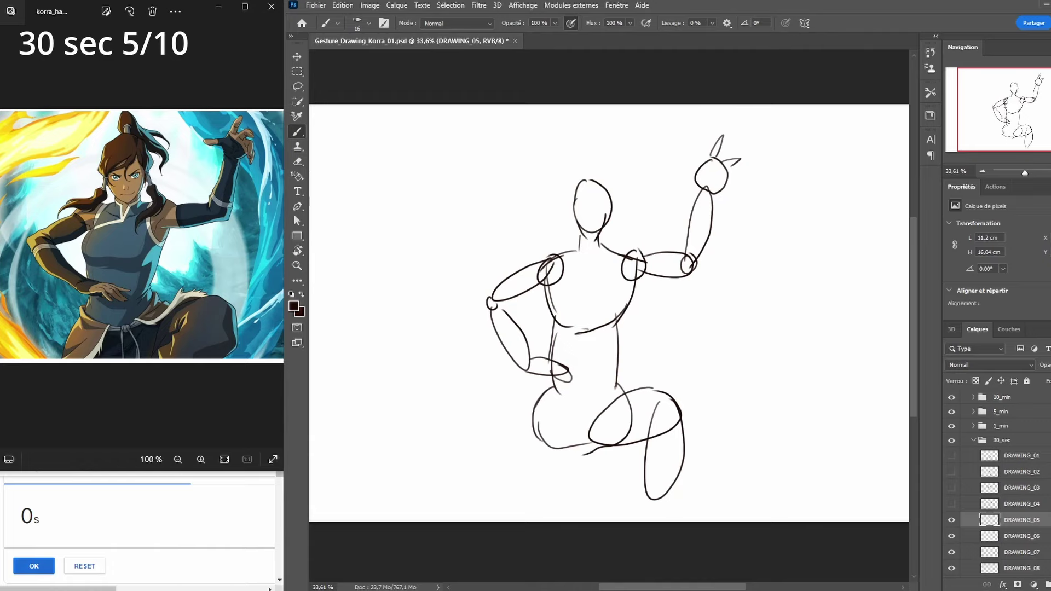
On the DRAWING_06 layer, sketch the head, jaw, neck and sloping shoulder lines of the hand-to-face pose
mouse_move(575, 177)
mouse_down()
mouse_move(566, 196)
mouse_move(574, 227)
mouse_move(608, 225)
mouse_move(606, 170)
mouse_up()
drag(572, 215, 606, 240)
mouse_move(618, 203)
mouse_down()
mouse_move(593, 247)
mouse_move(531, 268)
mouse_up()
drag(559, 254, 534, 268)
drag(595, 246, 637, 268)
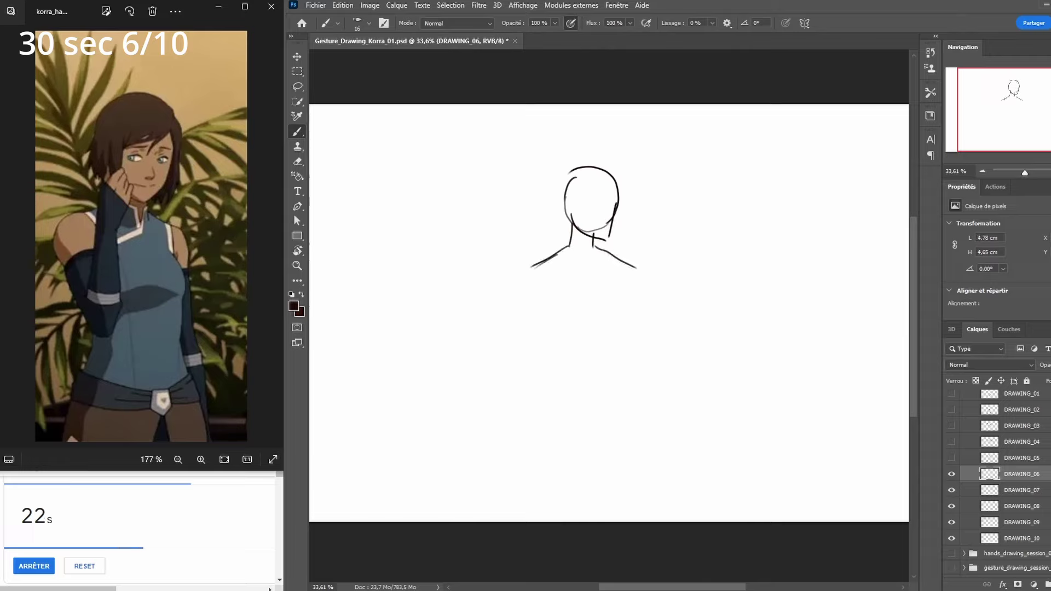
Sketch the hand-to-face figure's tapering ribcage, add both circular shoulder joints, and draw the hanging upper arm
mouse_move(534, 265)
mouse_down()
mouse_move(536, 296)
mouse_move(580, 363)
mouse_up()
drag(634, 264, 574, 349)
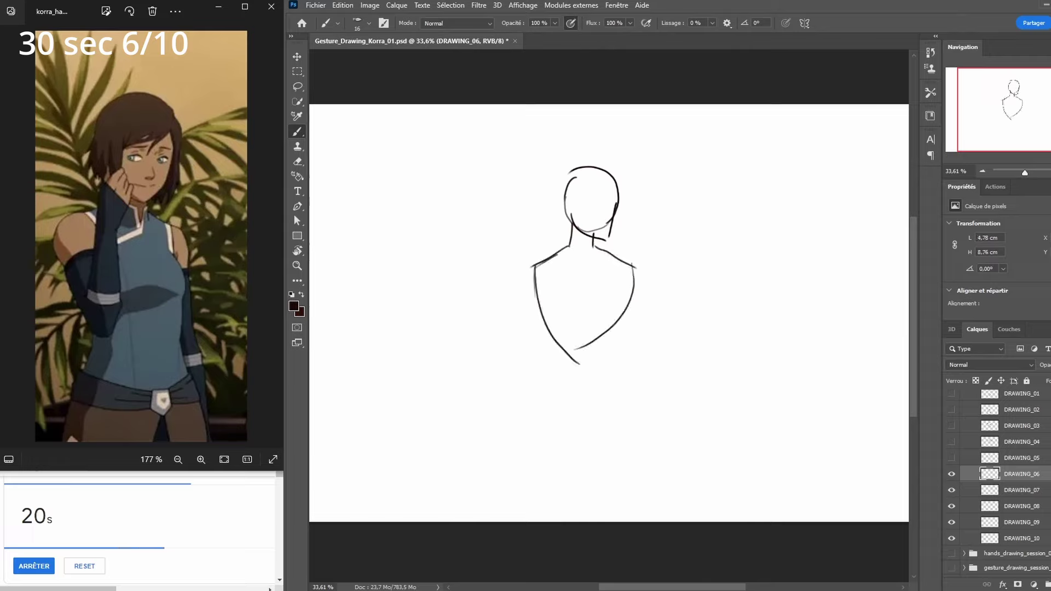
mouse_move(539, 258)
mouse_down()
mouse_move(546, 282)
mouse_move(528, 256)
mouse_up()
mouse_move(630, 260)
mouse_down()
mouse_move(651, 282)
mouse_move(642, 258)
mouse_move(646, 368)
mouse_move(629, 282)
mouse_up()
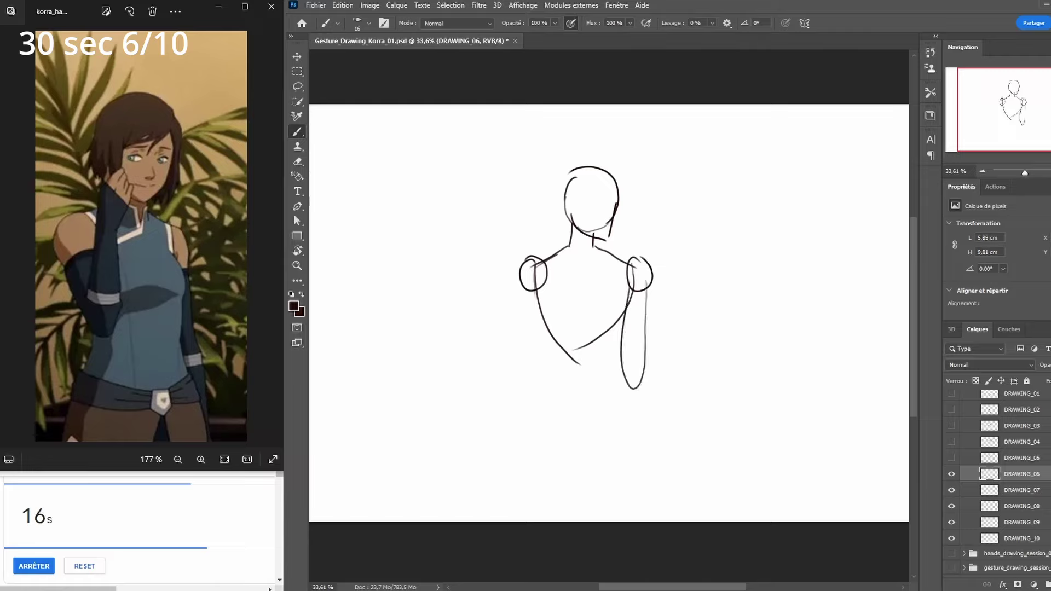
Extend the figure with two waist lines and a flared pelvis closed by a curved lower edge
drag(547, 329, 558, 394)
mouse_move(611, 327)
mouse_down()
mouse_move(611, 384)
mouse_move(534, 435)
mouse_move(529, 462)
mouse_up()
drag(616, 385, 627, 459)
drag(534, 458, 618, 462)
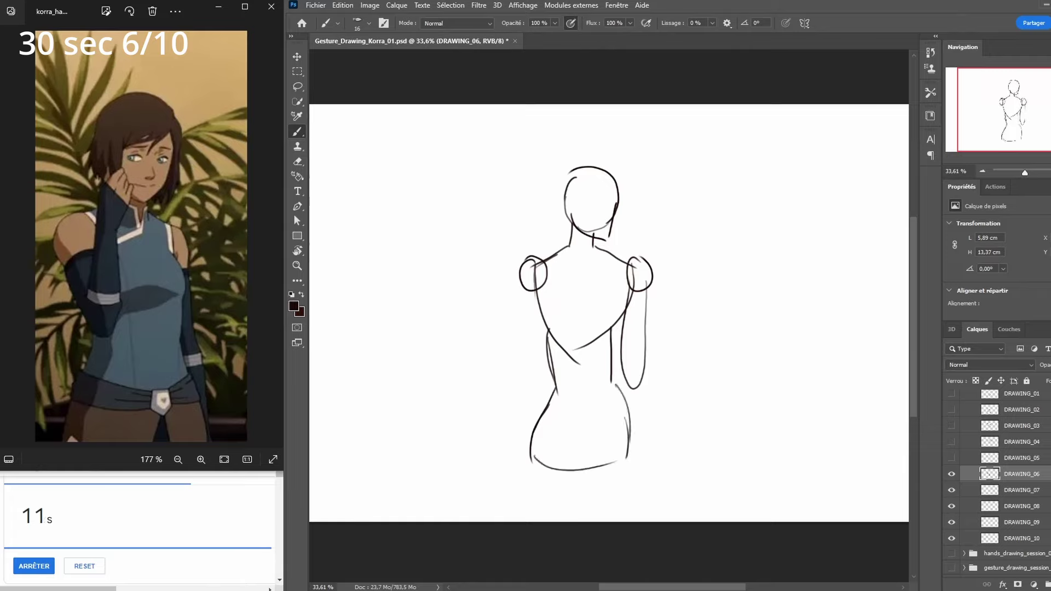
Draw the bent arm with elbow, upright forearm and hand at the chin, and add a stroke to the hanging arm
drag(525, 290, 546, 357)
mouse_move(541, 282)
mouse_down()
mouse_move(553, 377)
mouse_move(572, 366)
mouse_up()
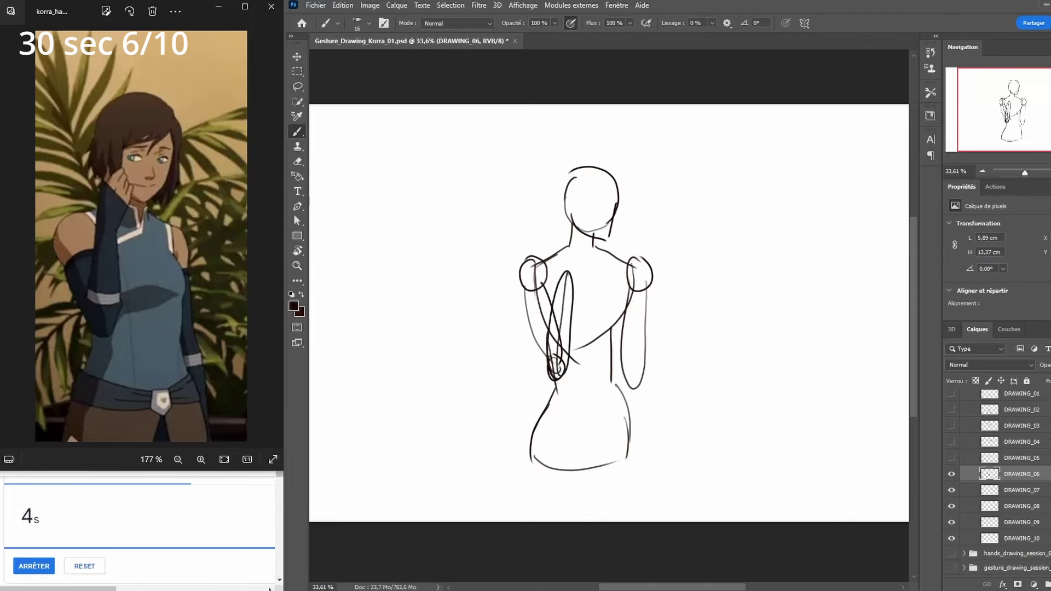
mouse_move(568, 234)
mouse_down()
mouse_move(579, 271)
mouse_move(593, 236)
mouse_move(567, 226)
mouse_move(591, 241)
mouse_up()
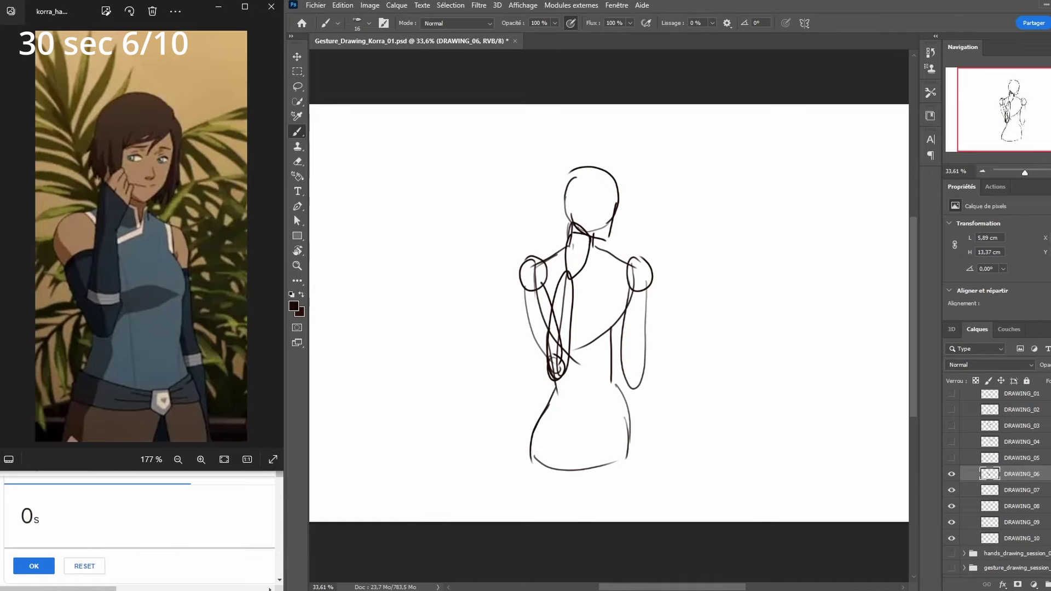
mouse_move(636, 362)
mouse_down()
mouse_move(636, 422)
mouse_move(626, 386)
mouse_up()
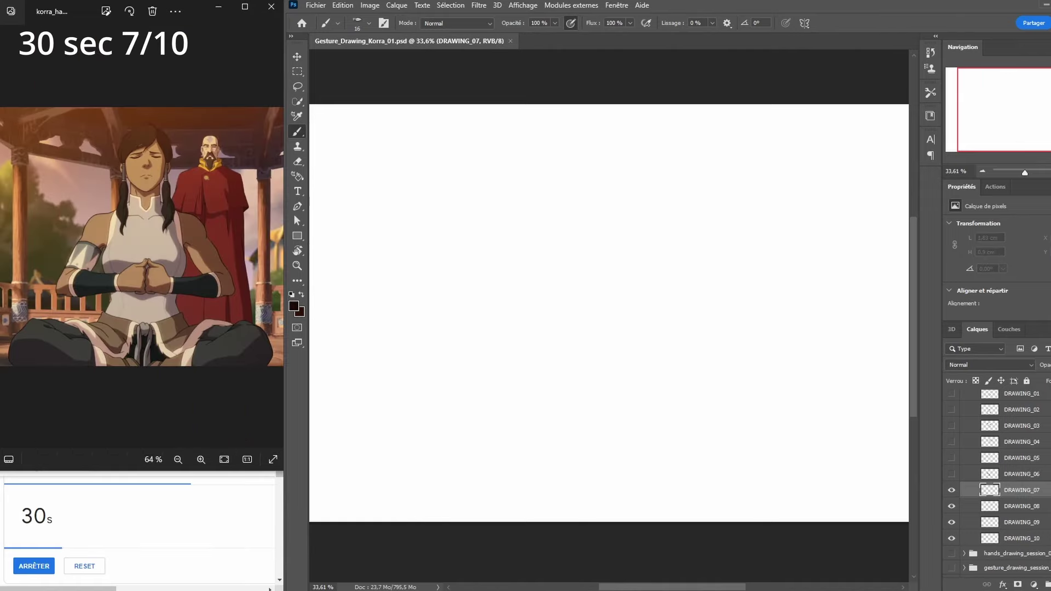
On the DRAWING_07 layer, sketch the meditating pose's head, jaw and neck, with sloping shoulder lines ending in oval shoulder joints
mouse_move(592, 151)
mouse_down()
mouse_move(576, 170)
mouse_move(594, 203)
mouse_up()
drag(594, 204, 616, 195)
mouse_move(595, 146)
mouse_down()
mouse_move(596, 208)
mouse_move(618, 189)
mouse_move(580, 220)
mouse_move(615, 218)
mouse_move(530, 246)
mouse_up()
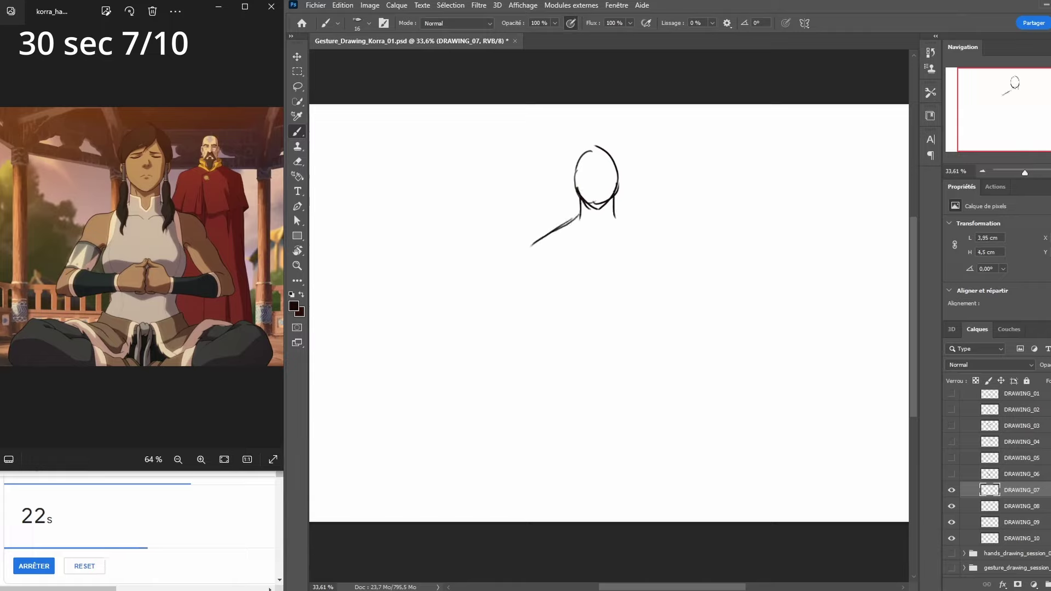
drag(580, 216, 532, 245)
drag(614, 214, 646, 235)
mouse_move(582, 206)
mouse_down()
mouse_move(581, 223)
mouse_move(547, 241)
mouse_up()
mouse_move(653, 232)
mouse_down()
mouse_move(653, 261)
mouse_move(662, 235)
mouse_up()
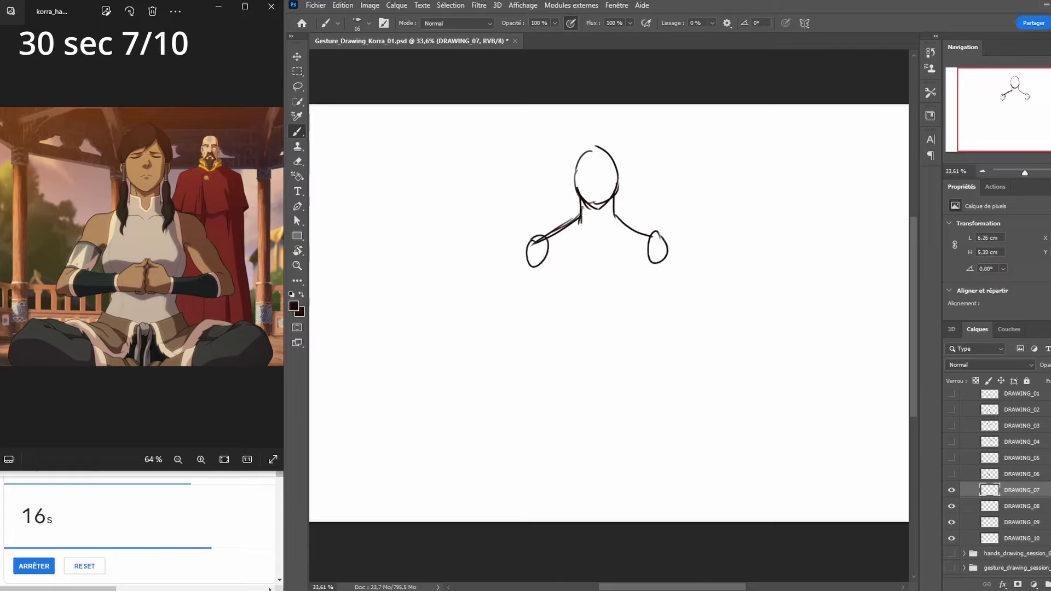
Draw the meditating figure's rounded ribcage, waist lines and wide, curved pelvis
mouse_move(545, 258)
mouse_down()
mouse_move(564, 319)
mouse_move(582, 330)
mouse_up()
mouse_move(654, 250)
mouse_down()
mouse_move(617, 320)
mouse_move(626, 317)
mouse_move(546, 374)
mouse_up()
drag(629, 313, 638, 373)
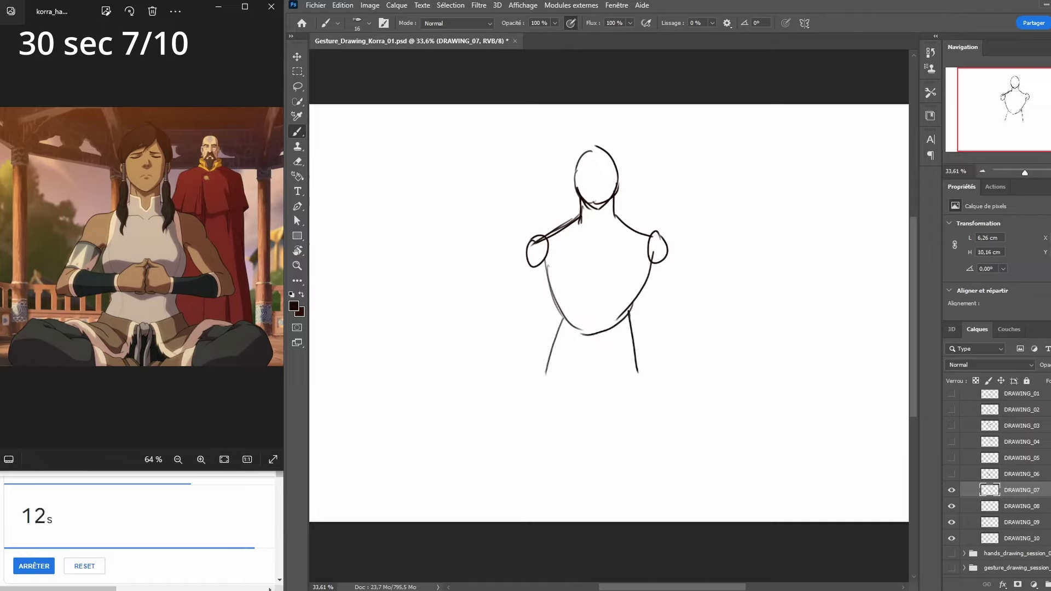
mouse_move(548, 376)
mouse_down()
mouse_move(530, 397)
mouse_move(533, 433)
mouse_move(564, 443)
mouse_move(648, 418)
mouse_move(636, 370)
mouse_up()
Draw the crossed legs as hip circles with overlapping thigh and shin ovals, and add one upper arm angled outward from the shoulder
drag(536, 408, 564, 441)
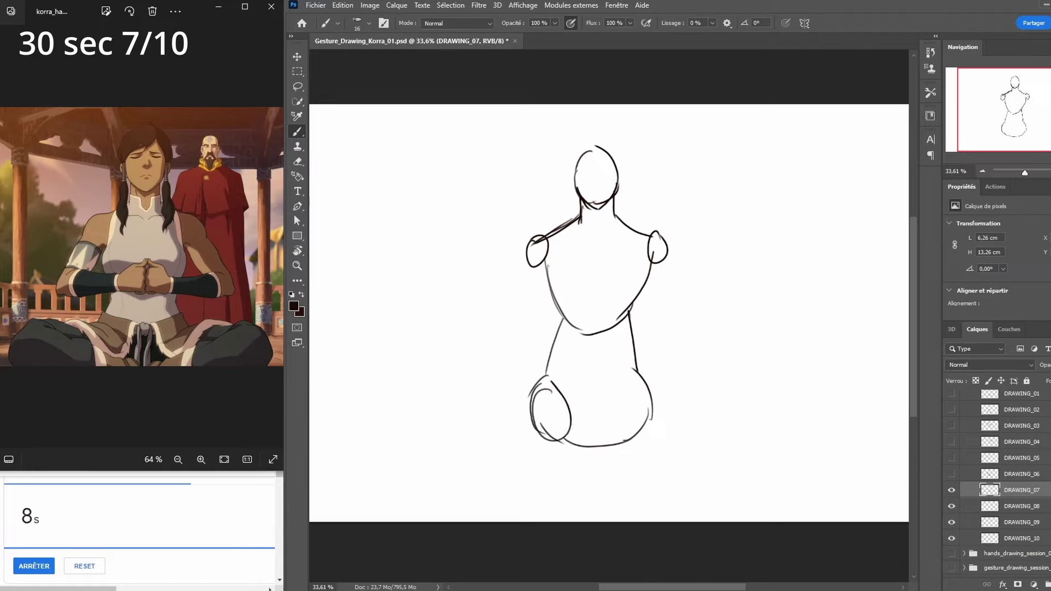
mouse_move(551, 385)
mouse_down()
mouse_move(460, 433)
mouse_move(567, 439)
mouse_up()
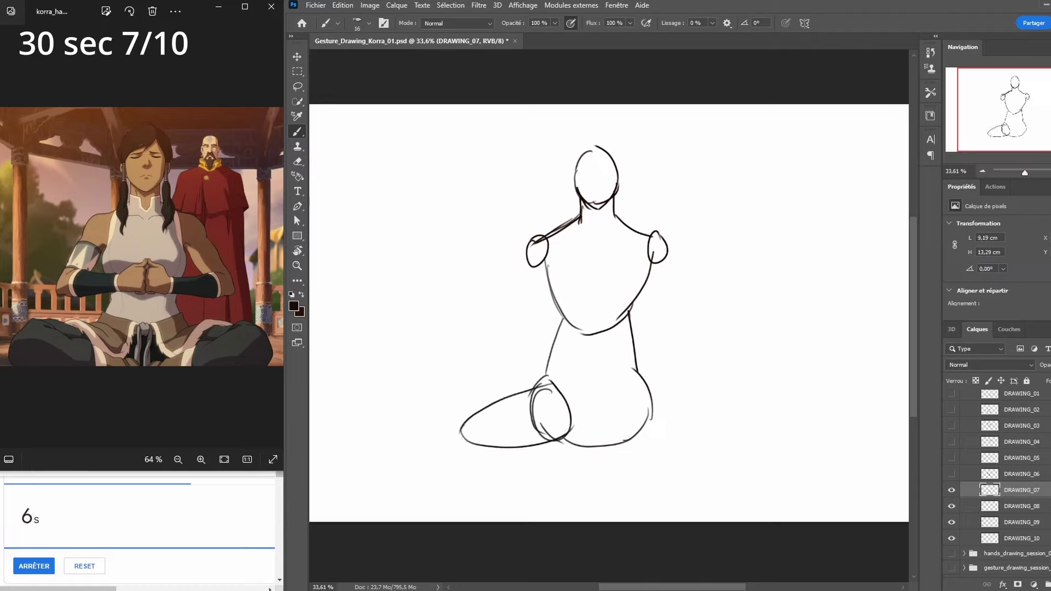
mouse_move(465, 424)
mouse_down()
mouse_move(583, 477)
mouse_move(466, 440)
mouse_up()
mouse_move(633, 382)
mouse_down()
mouse_move(649, 424)
mouse_move(703, 419)
mouse_move(614, 424)
mouse_up()
mouse_move(698, 419)
mouse_down()
mouse_move(614, 478)
mouse_move(704, 421)
mouse_up()
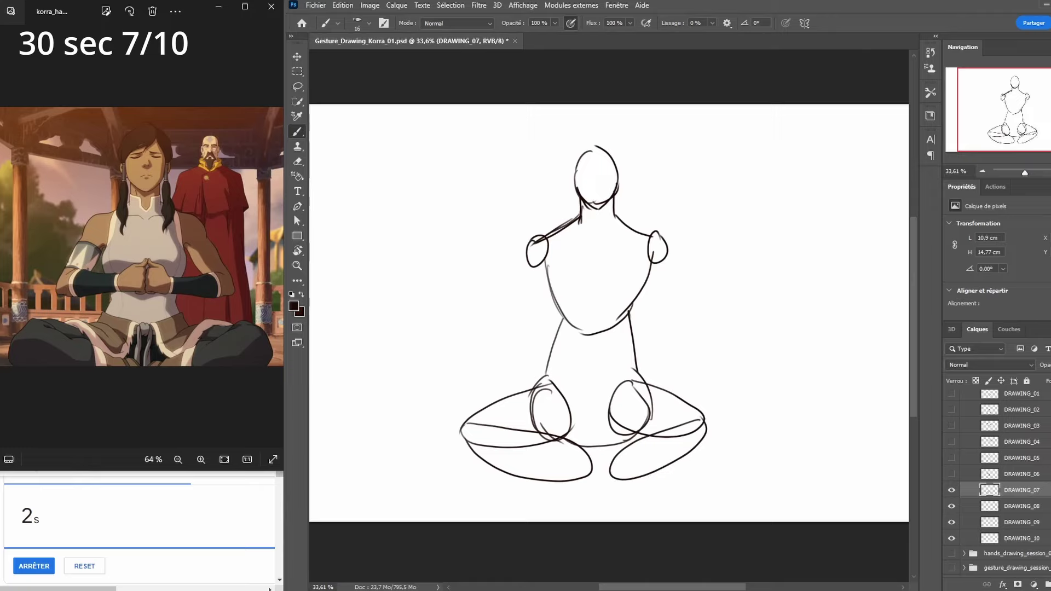
mouse_move(534, 249)
mouse_down()
mouse_move(502, 295)
mouse_move(547, 258)
mouse_up()
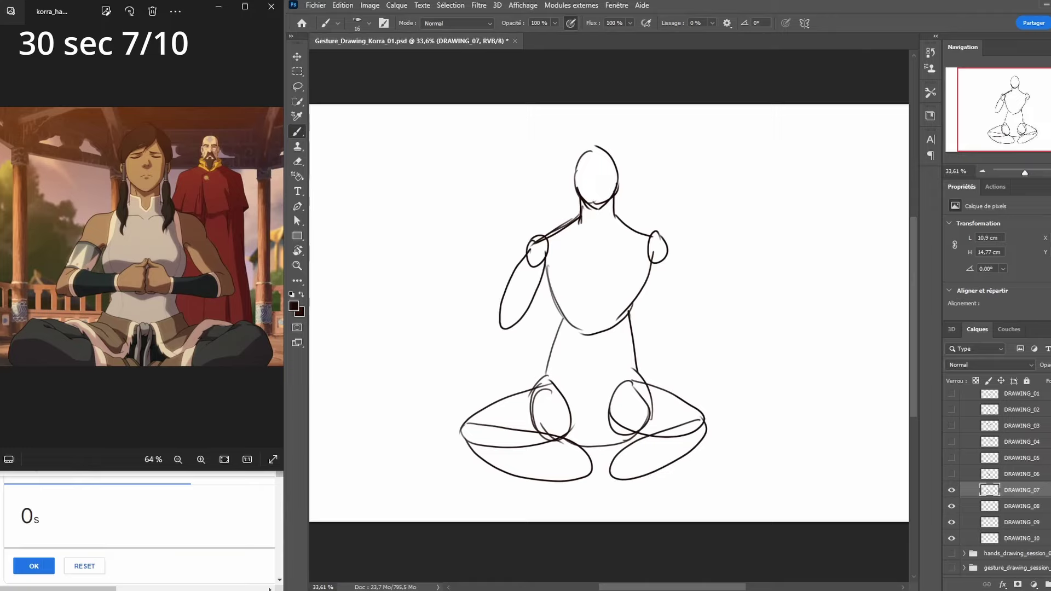
mouse_move(508, 315)
mouse_down()
mouse_move(555, 310)
mouse_move(506, 323)
mouse_up()
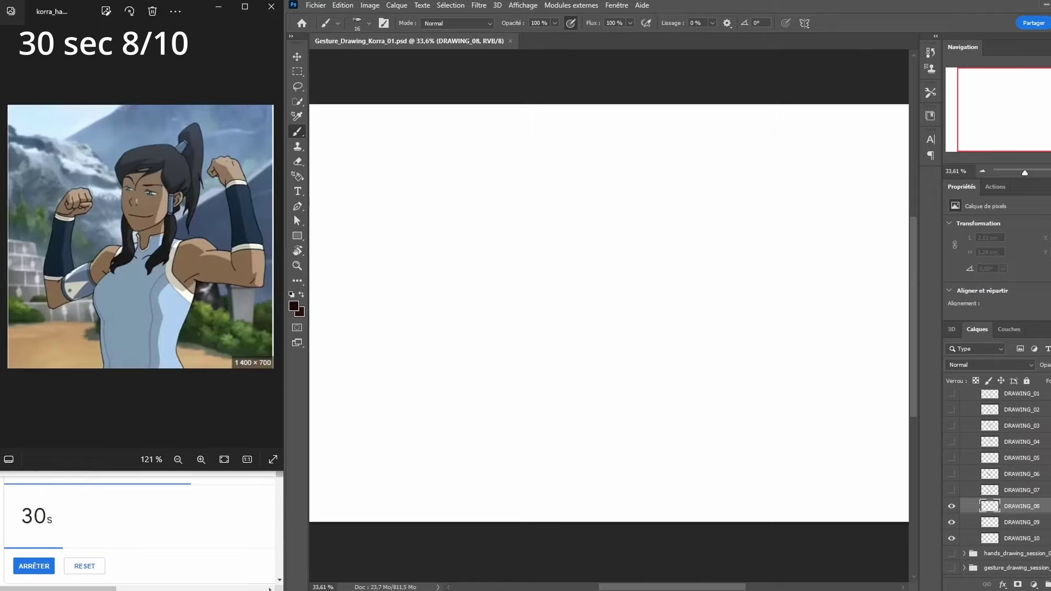
On the DRAWING_08 layer, sketch the arm-flexing pose's head, neck, shoulders with circular joints, ribcage and waist
mouse_move(572, 191)
mouse_down()
mouse_move(559, 215)
mouse_move(565, 244)
mouse_move(599, 236)
mouse_move(603, 197)
mouse_move(574, 186)
mouse_move(574, 256)
mouse_move(605, 225)
mouse_move(600, 268)
mouse_move(538, 282)
mouse_up()
mouse_move(601, 261)
mouse_down()
mouse_move(653, 276)
mouse_move(650, 288)
mouse_up()
drag(548, 286, 548, 367)
mouse_move(624, 309)
mouse_down()
mouse_move(597, 372)
mouse_move(576, 379)
mouse_move(548, 365)
mouse_move(542, 375)
mouse_move(552, 428)
mouse_up()
drag(548, 393, 565, 417)
drag(609, 355, 596, 435)
Draw both flexed arms outward from the shoulders with round elbows, upright forearms and raised fists
mouse_move(556, 269)
mouse_down()
mouse_move(534, 287)
mouse_move(554, 263)
mouse_move(559, 293)
mouse_move(485, 311)
mouse_move(502, 298)
mouse_up()
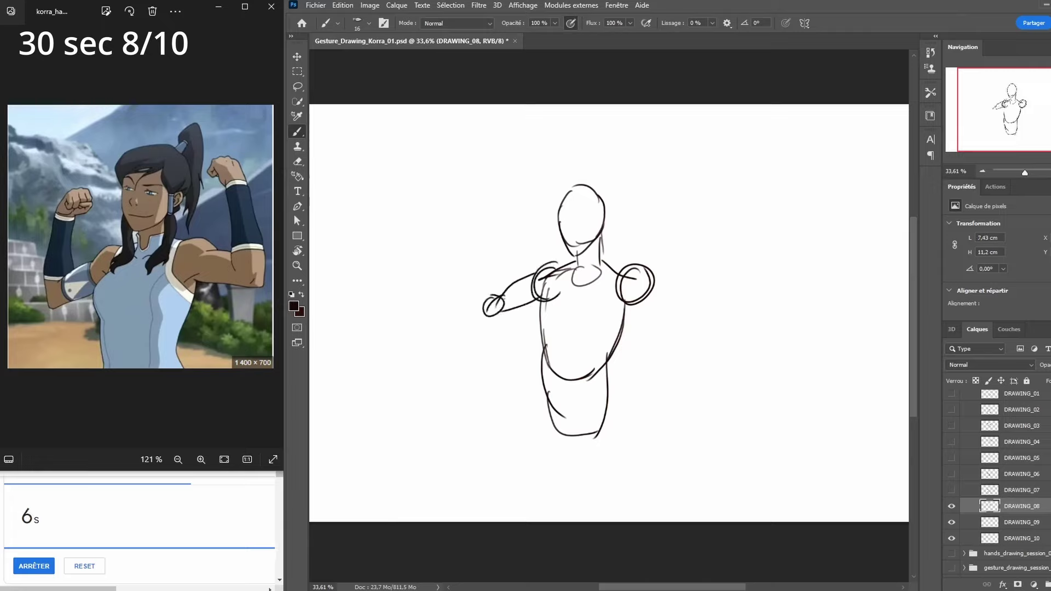
mouse_move(490, 236)
mouse_down()
mouse_move(517, 211)
mouse_move(497, 209)
mouse_up()
drag(635, 300, 708, 316)
mouse_move(653, 275)
mouse_down()
mouse_move(717, 313)
mouse_move(704, 286)
mouse_up()
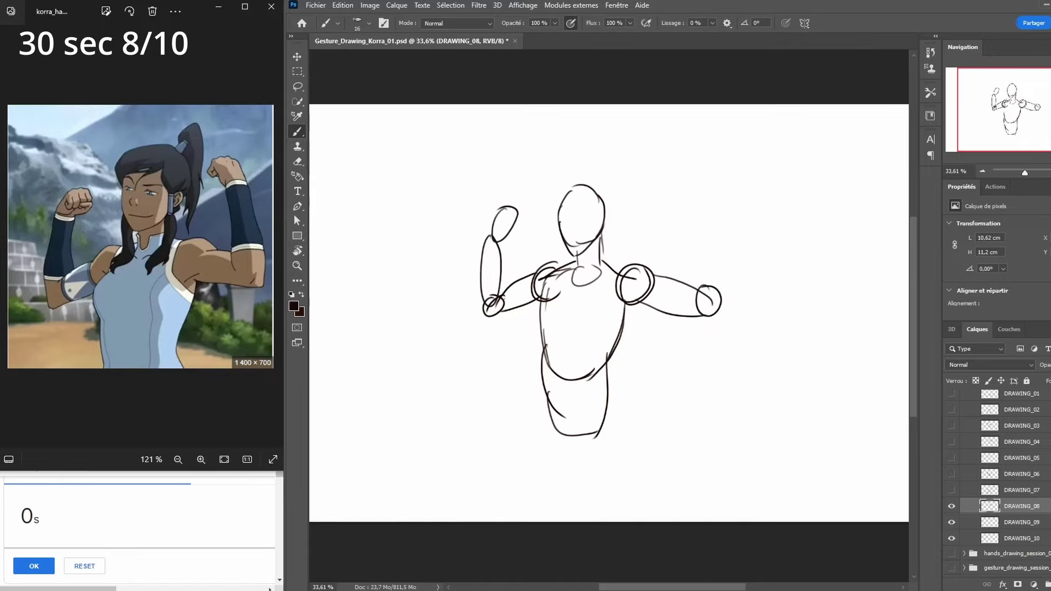
mouse_move(690, 213)
mouse_down()
mouse_move(707, 224)
mouse_move(695, 217)
mouse_up()
drag(692, 183, 690, 228)
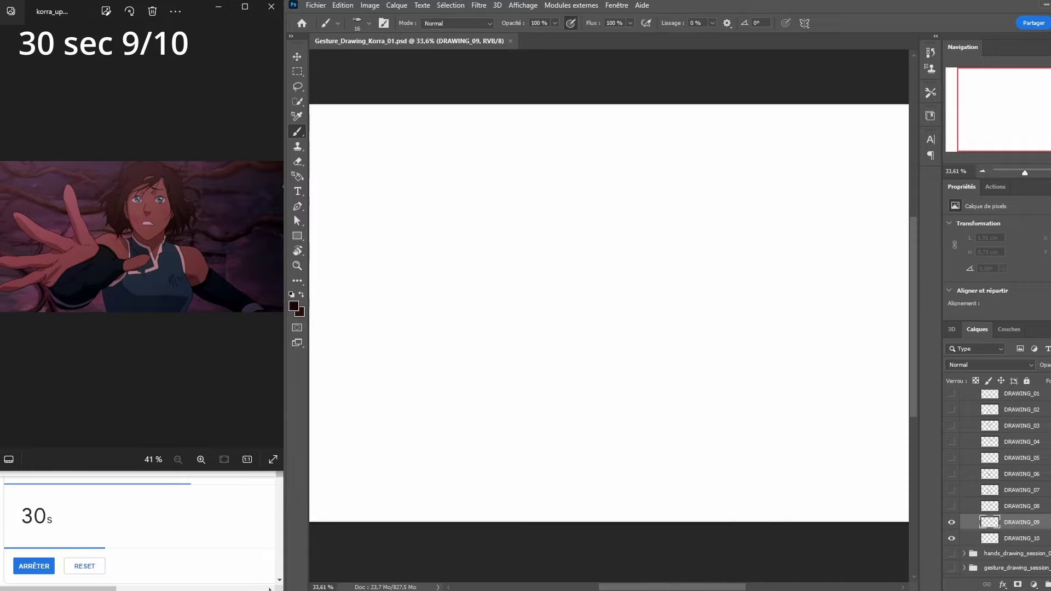
On the DRAWING_09 layer, sketch the reaching pose's oval head, pointed jaw, neck, shoulder lines and round shoulder joints
mouse_move(579, 190)
mouse_down()
mouse_move(562, 222)
mouse_move(574, 268)
mouse_move(619, 240)
mouse_move(582, 182)
mouse_up()
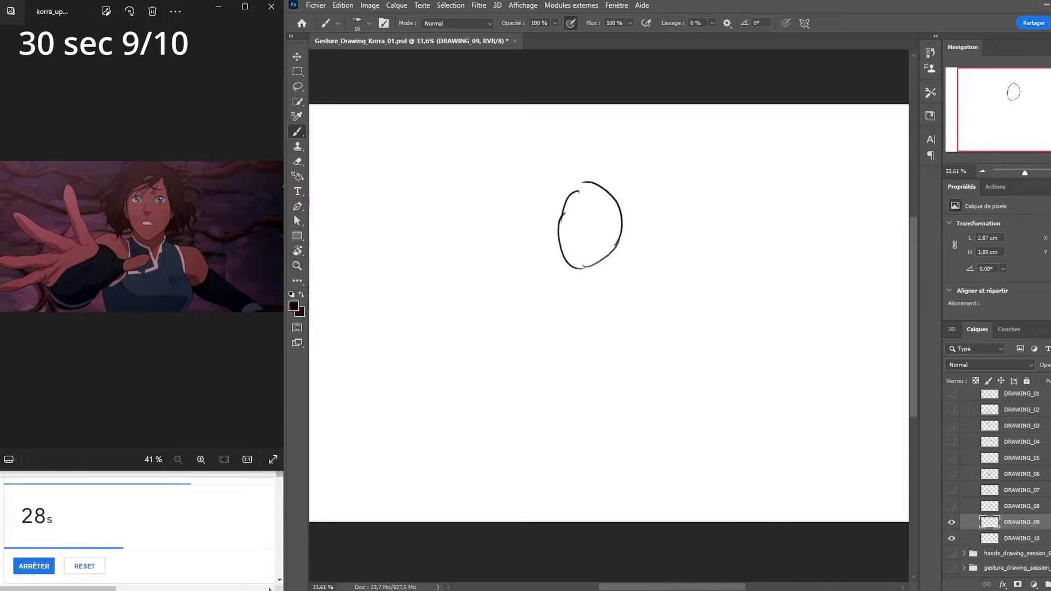
drag(561, 242, 595, 290)
mouse_move(615, 240)
mouse_down()
mouse_move(589, 288)
mouse_move(563, 291)
mouse_up()
drag(606, 260, 609, 296)
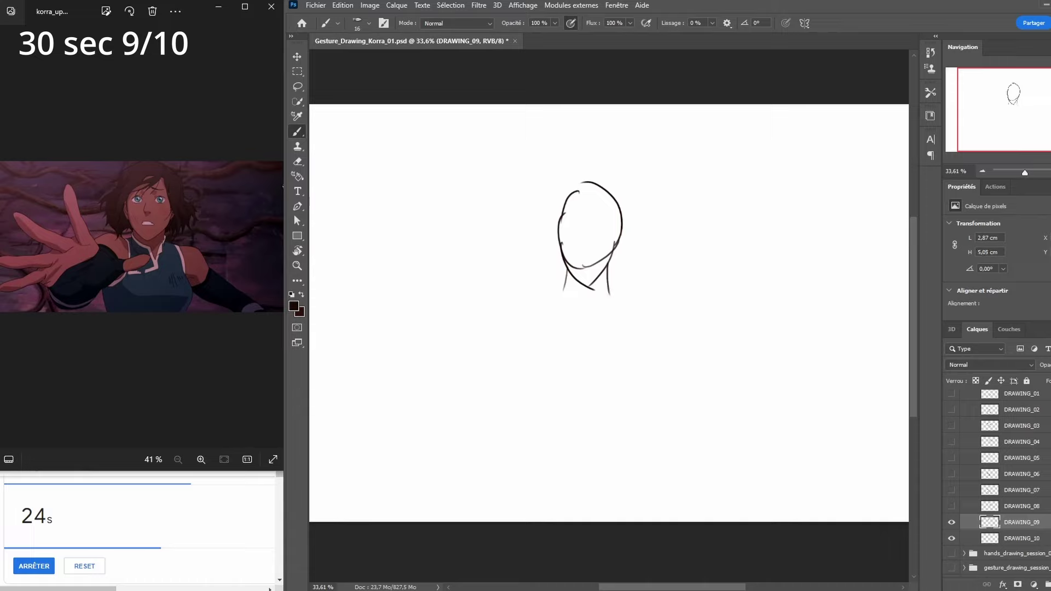
mouse_move(546, 283)
mouse_down()
mouse_move(528, 333)
mouse_move(542, 282)
mouse_move(538, 295)
mouse_up()
mouse_move(612, 285)
mouse_down()
mouse_move(675, 329)
mouse_move(638, 303)
mouse_move(626, 362)
mouse_up()
Draw the reaching figure's ribcage with a curved centre line, and extend its sides down to the waist
drag(635, 301, 632, 406)
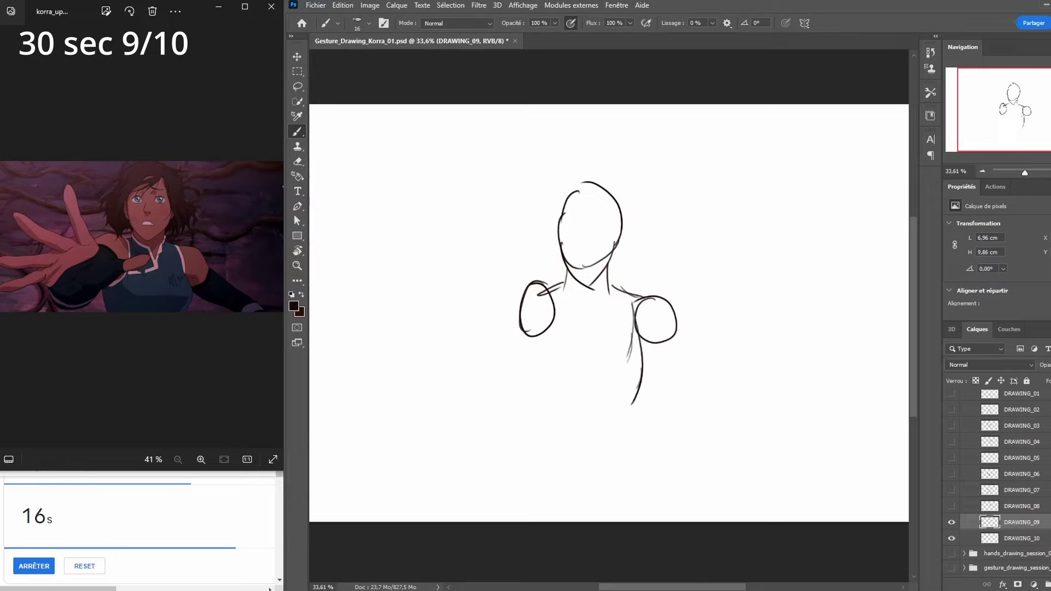
drag(544, 335, 564, 394)
drag(545, 357, 612, 405)
drag(590, 293, 605, 419)
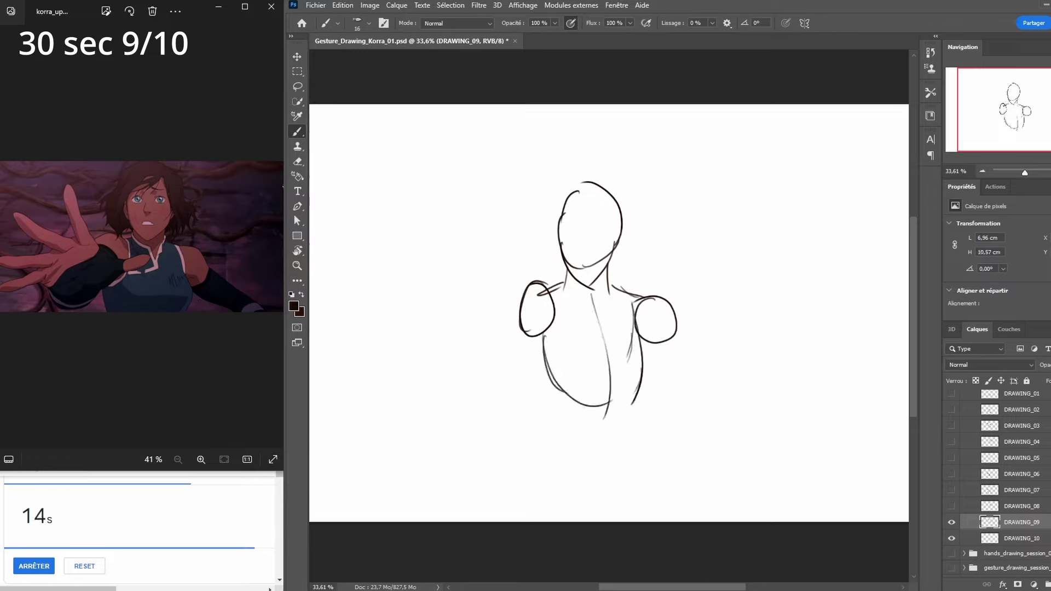
drag(544, 344, 558, 456)
mouse_move(631, 394)
mouse_down()
mouse_move(619, 428)
mouse_move(627, 458)
mouse_move(615, 469)
mouse_up()
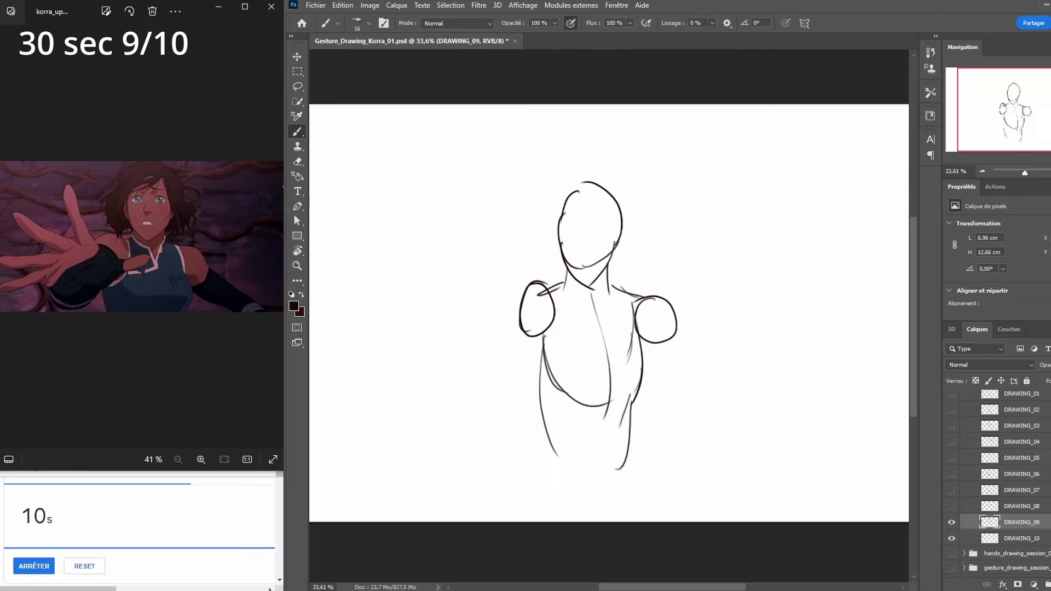
Draw the lowered arm with upper arm, elbow and short forearm, and start the reaching arm at the other shoulder
mouse_move(662, 342)
mouse_down()
mouse_move(703, 383)
mouse_move(719, 384)
mouse_up()
mouse_move(676, 322)
mouse_down()
mouse_move(727, 375)
mouse_move(729, 440)
mouse_up()
drag(719, 390, 723, 441)
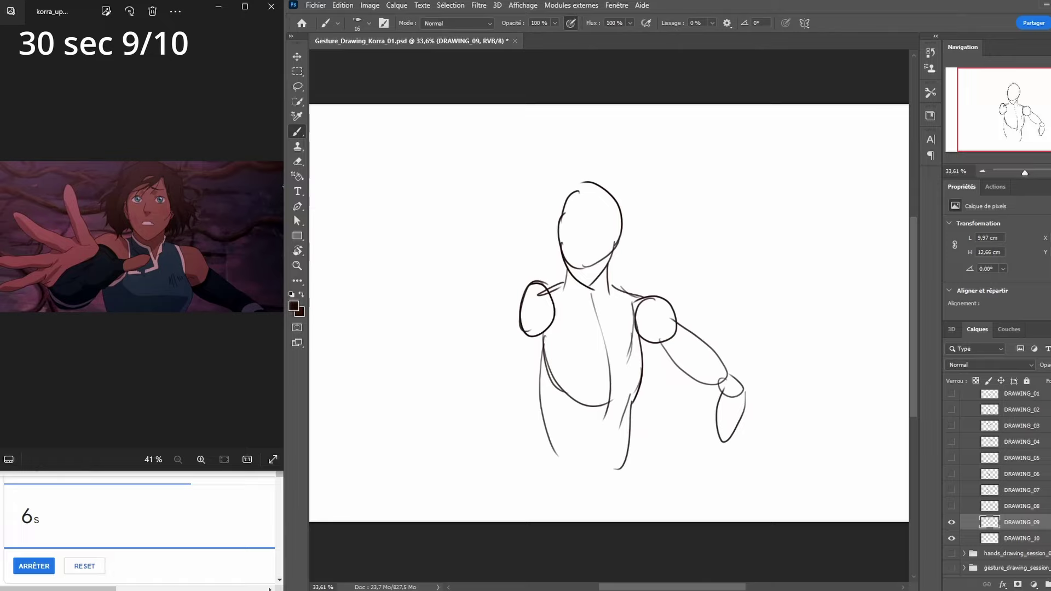
mouse_move(527, 298)
mouse_down()
mouse_move(502, 331)
mouse_move(529, 350)
mouse_move(472, 355)
mouse_move(482, 388)
mouse_move(537, 373)
mouse_move(473, 356)
mouse_move(503, 311)
mouse_move(515, 329)
mouse_up()
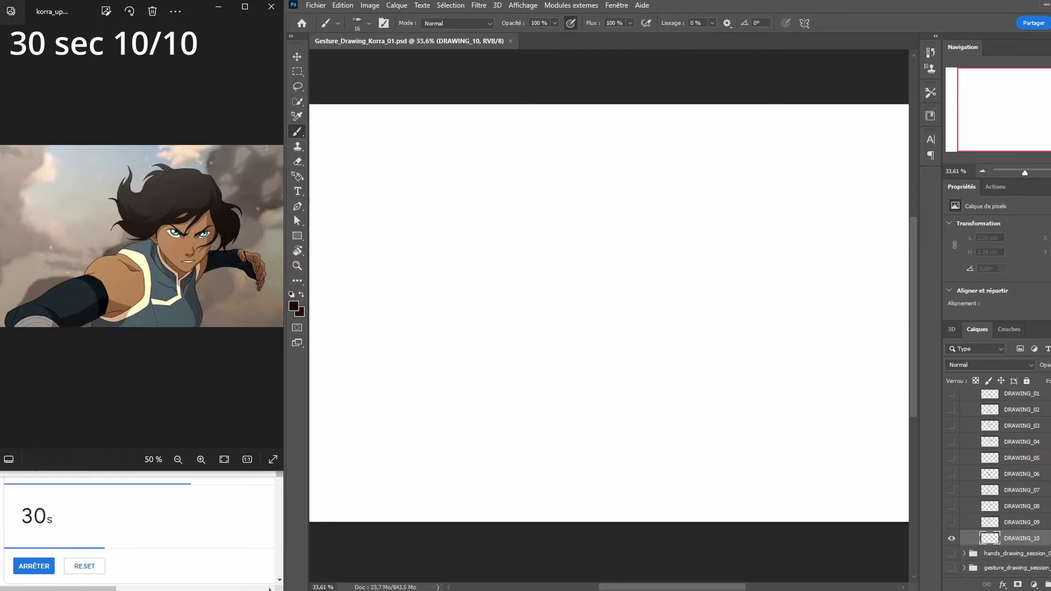
On the DRAWING_10 layer, sketch the lunging pose's round head and pointed jaw
mouse_move(598, 208)
mouse_down()
mouse_move(593, 264)
mouse_move(644, 257)
mouse_move(591, 205)
mouse_up()
drag(590, 255, 623, 296)
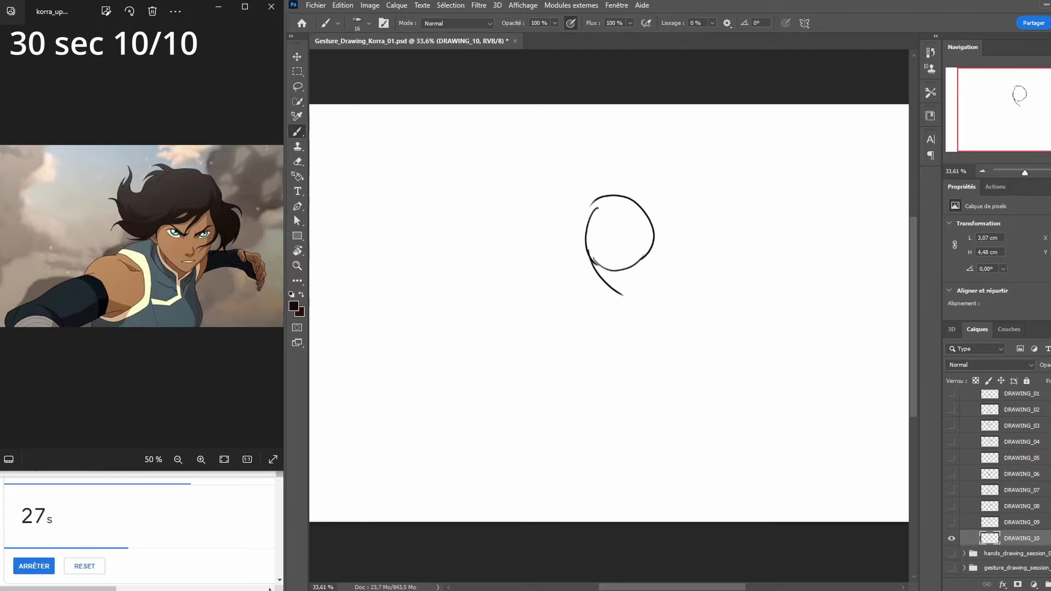
drag(651, 251, 614, 298)
Draw the lunging figure's curved shoulder and back line, rounded ribcage, and waist section overlapping below it
mouse_move(583, 254)
mouse_down()
mouse_move(546, 281)
mouse_move(535, 354)
mouse_up()
drag(540, 323, 560, 386)
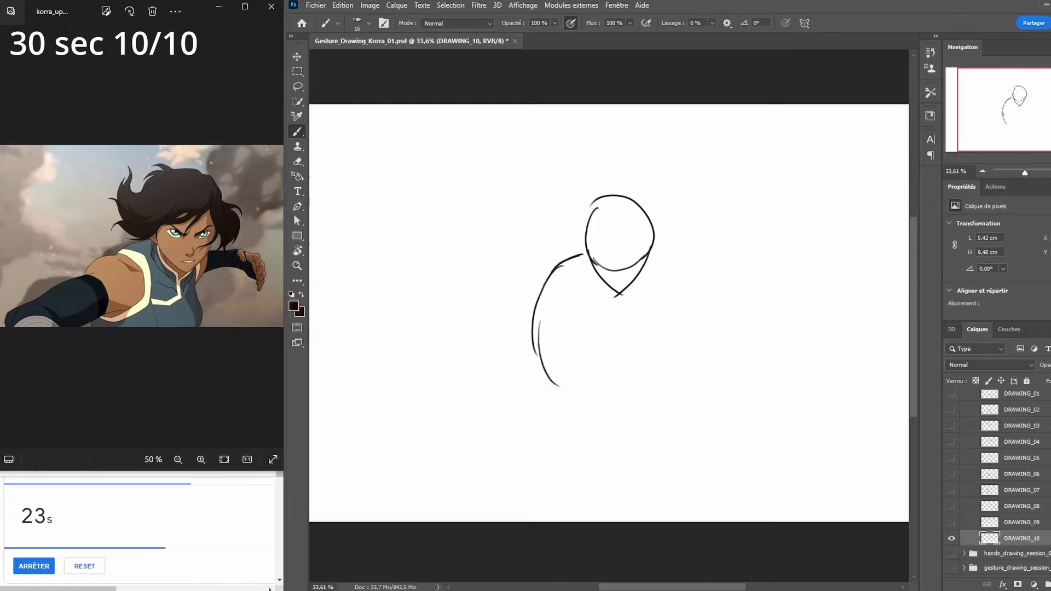
mouse_move(633, 285)
mouse_down()
mouse_move(627, 340)
mouse_move(594, 381)
mouse_up()
drag(630, 324, 651, 386)
mouse_move(639, 350)
mouse_down()
mouse_move(649, 400)
mouse_move(585, 341)
mouse_up()
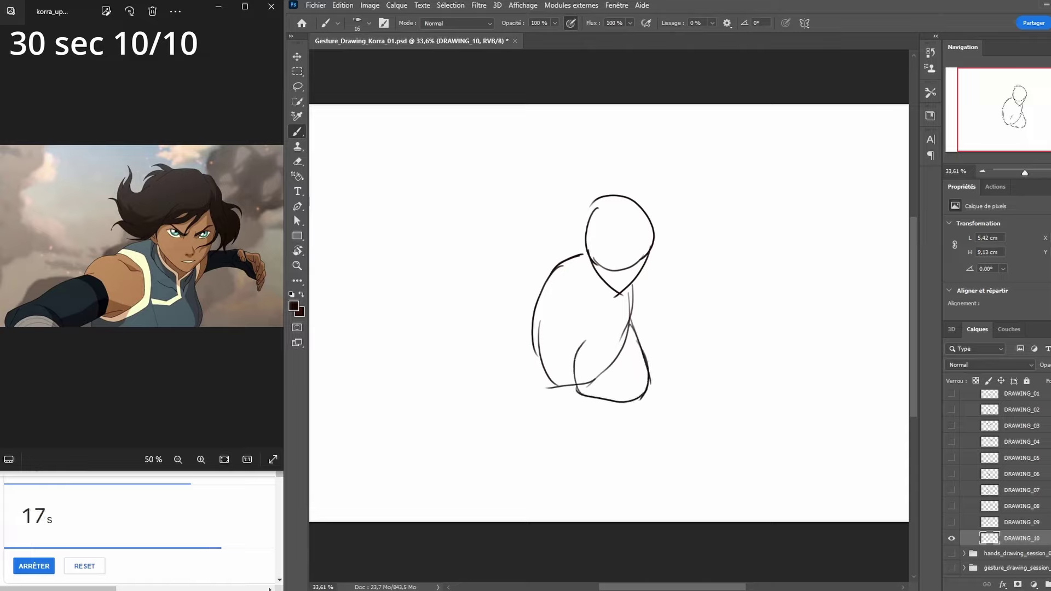
Draw the far arm stretched sideways with a drooping hand, and the near arm with shoulder circle, elbow and foreshortened forearm
mouse_move(642, 281)
mouse_down()
mouse_move(629, 309)
mouse_move(644, 275)
mouse_move(715, 280)
mouse_up()
mouse_move(641, 308)
mouse_down()
mouse_move(714, 300)
mouse_move(703, 311)
mouse_move(720, 275)
mouse_move(731, 319)
mouse_move(727, 278)
mouse_up()
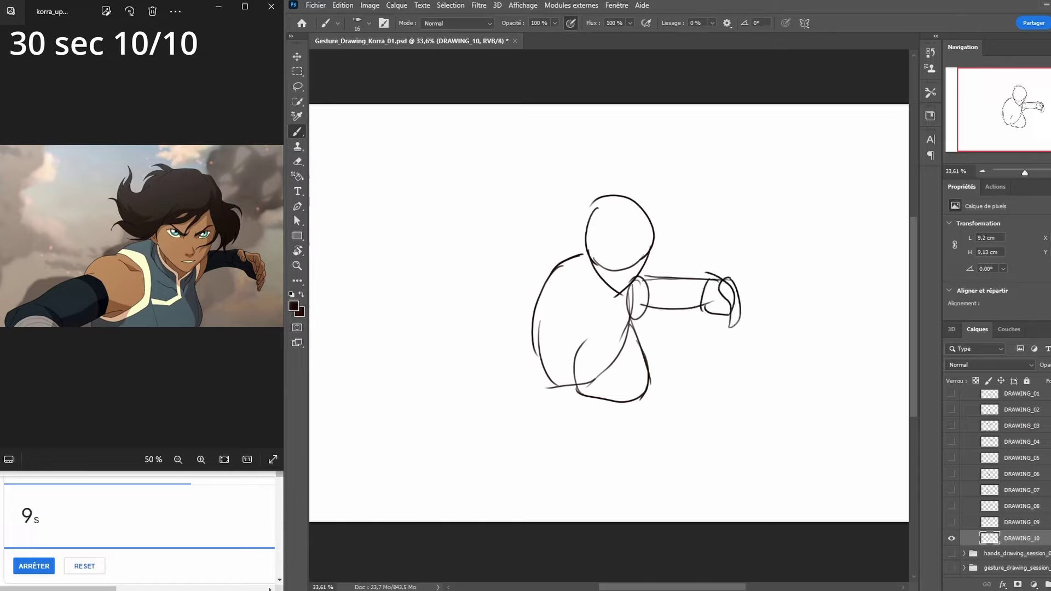
mouse_move(564, 276)
mouse_down()
mouse_move(547, 325)
mouse_move(581, 301)
mouse_move(572, 328)
mouse_up()
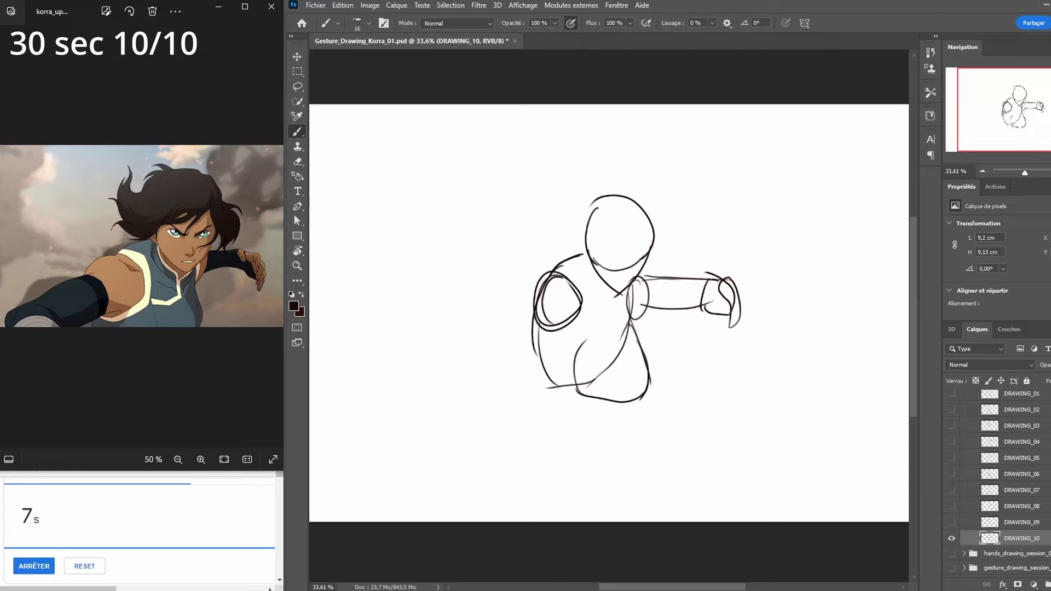
drag(539, 295, 467, 353)
drag(570, 315, 473, 362)
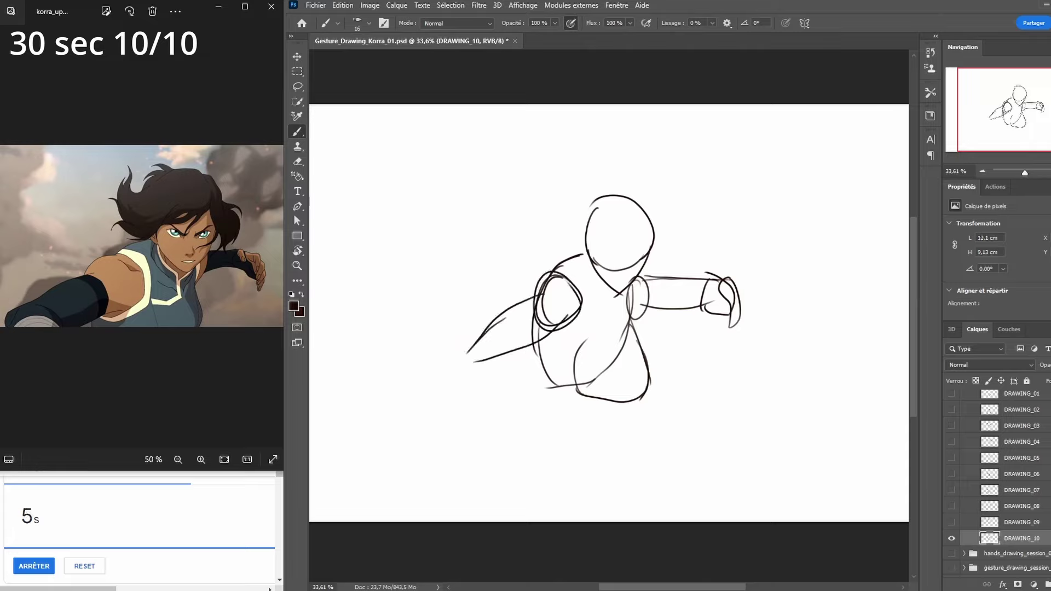
mouse_move(553, 334)
mouse_down()
mouse_move(472, 366)
mouse_move(499, 355)
mouse_move(537, 409)
mouse_up()
drag(468, 366, 517, 415)
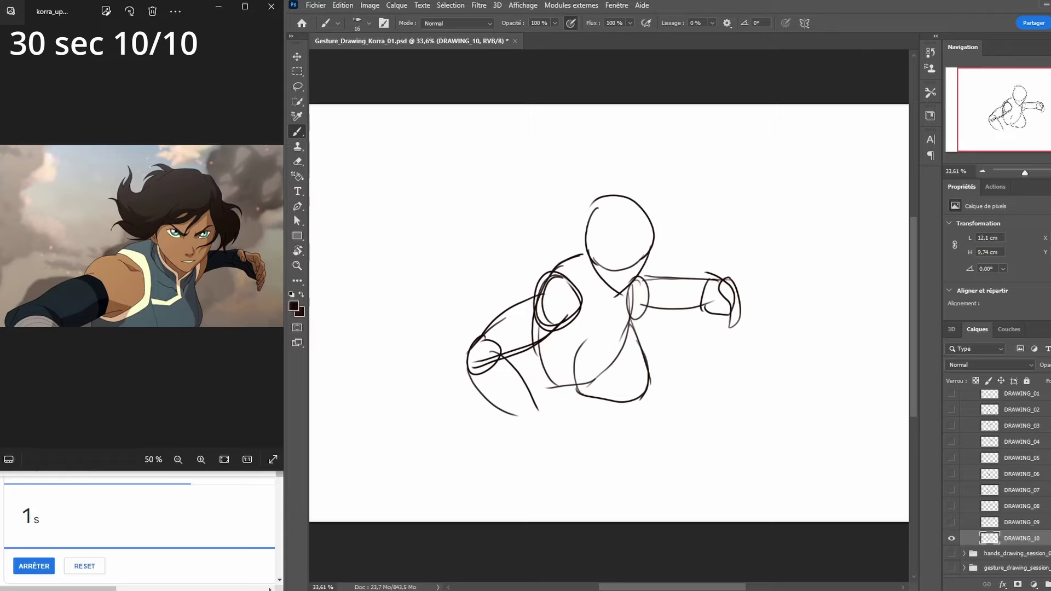
drag(509, 362, 539, 410)
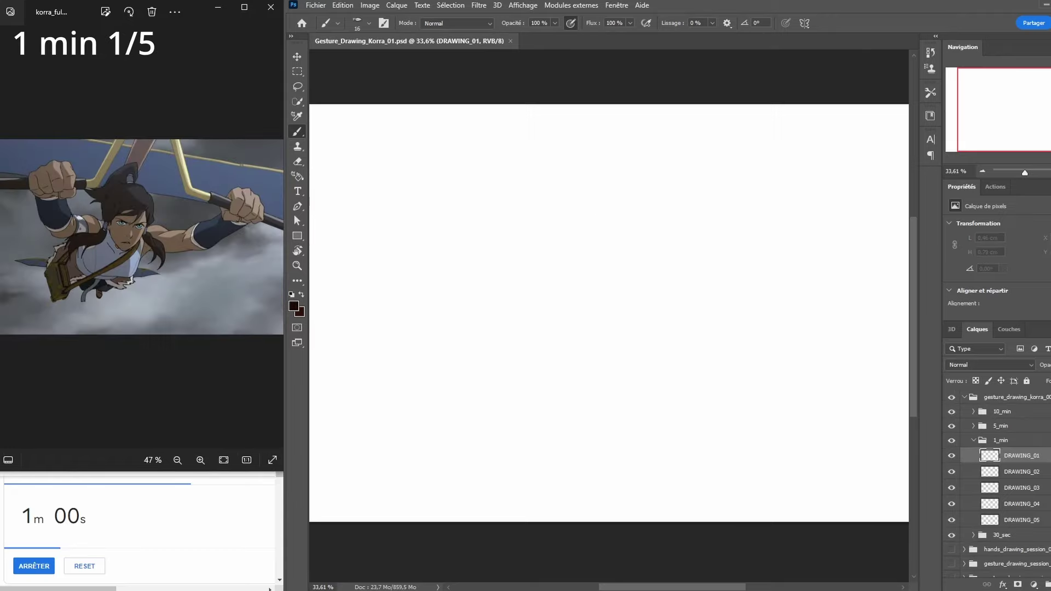
On the DRAWING_01 layer of the 1_min group, sketch the glider pose's oval head, pointed jaw and one round shoulder joint
mouse_move(606, 222)
mouse_down()
mouse_move(593, 248)
mouse_move(630, 253)
mouse_move(608, 222)
mouse_up()
drag(597, 263, 624, 295)
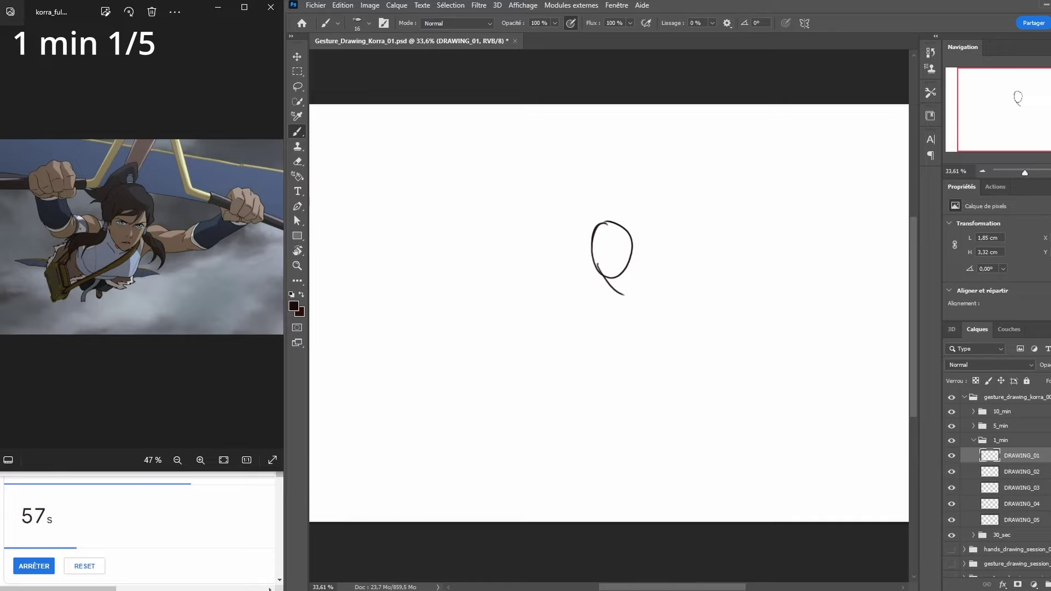
drag(630, 253, 622, 295)
mouse_move(573, 270)
mouse_down()
mouse_move(587, 279)
mouse_move(575, 271)
mouse_up()
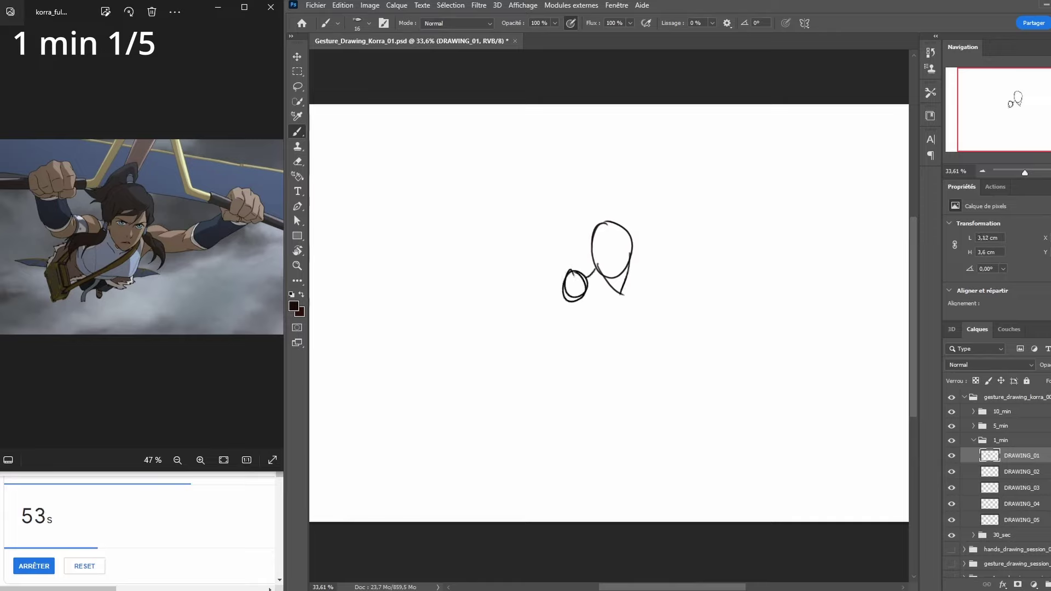
Draw the outstretched arm from a round shoulder joint through upper arm, elbow and rising forearm to a round fist
mouse_move(641, 267)
mouse_down()
mouse_move(651, 295)
mouse_move(638, 266)
mouse_move(699, 270)
mouse_move(652, 289)
mouse_move(704, 286)
mouse_move(758, 239)
mouse_up()
key(ctrl+z)
mouse_move(707, 270)
mouse_down()
mouse_move(758, 246)
mouse_move(752, 270)
mouse_move(761, 247)
mouse_move(767, 261)
mouse_move(801, 244)
mouse_move(760, 232)
mouse_up()
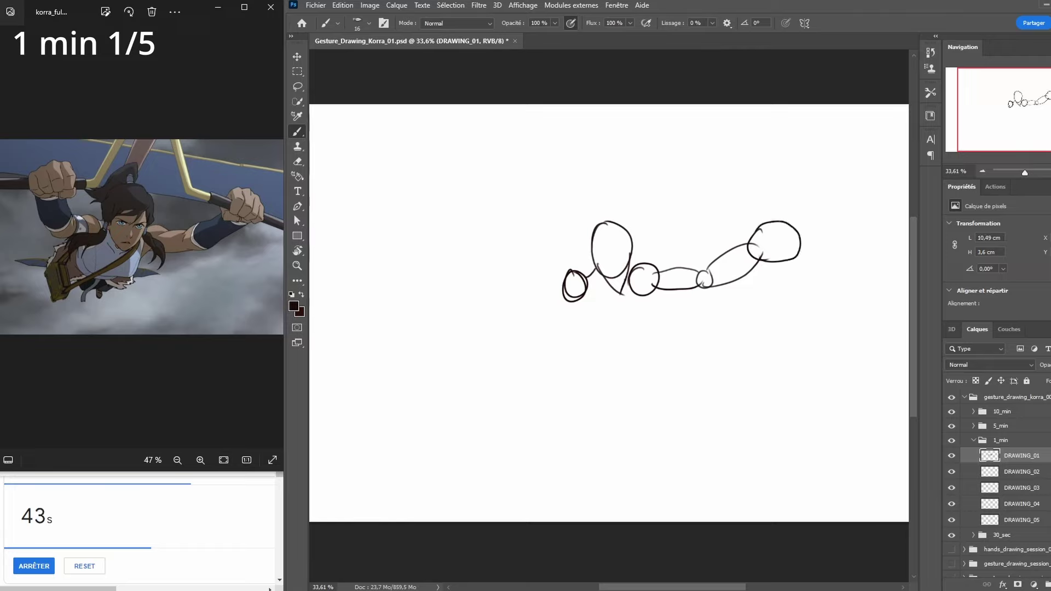
Draw the glider pose's other arm with a short upper arm, round elbow, upright forearm and rounded fist
drag(569, 274, 526, 289)
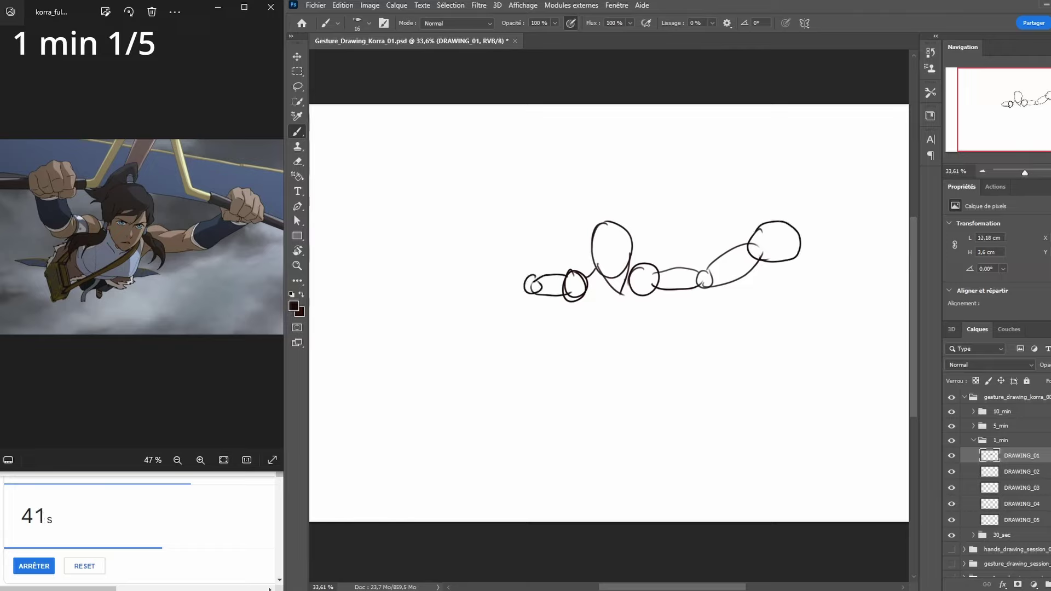
drag(504, 245, 534, 291)
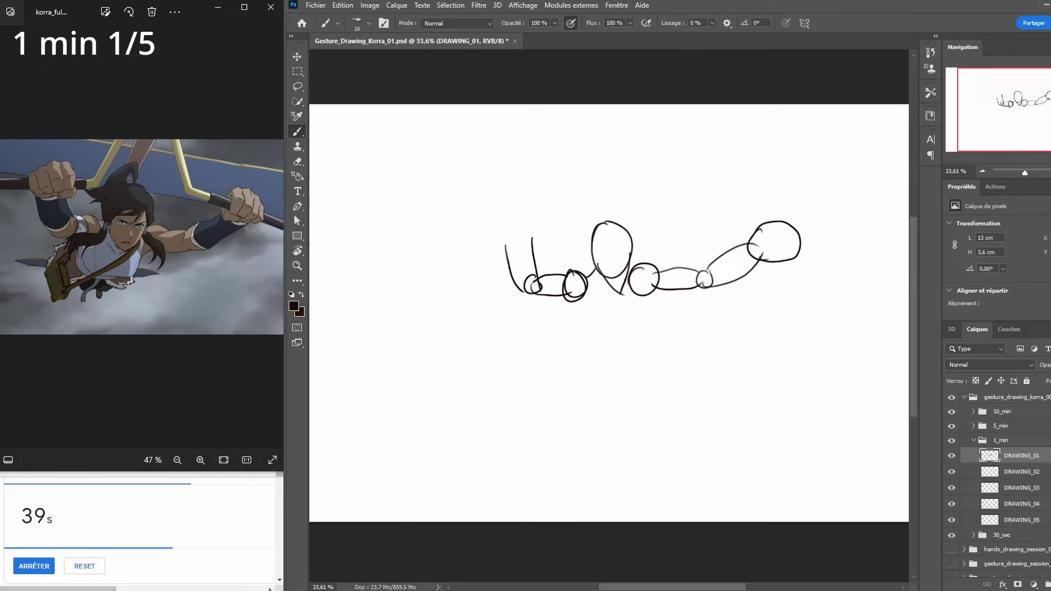
mouse_move(504, 203)
mouse_down()
mouse_move(487, 237)
mouse_move(501, 201)
mouse_up()
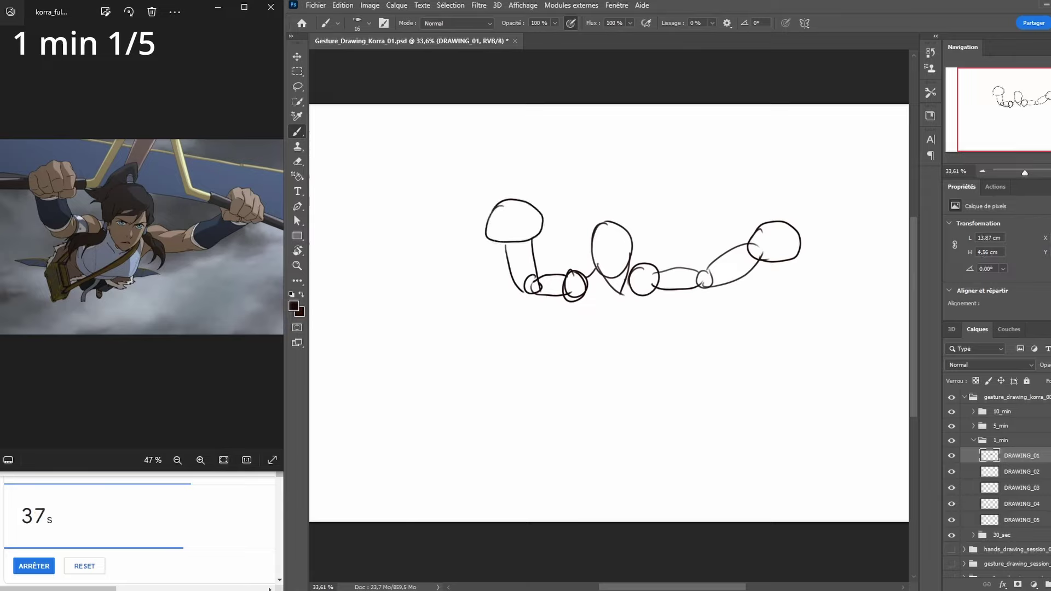
Sketch the glider figure's rounded ribcage with centre line, the foreshortened waist and the hip and thigh shapes below it
mouse_move(574, 302)
mouse_down()
mouse_move(576, 330)
mouse_move(614, 338)
mouse_move(639, 327)
mouse_move(644, 293)
mouse_move(612, 344)
mouse_move(584, 360)
mouse_up()
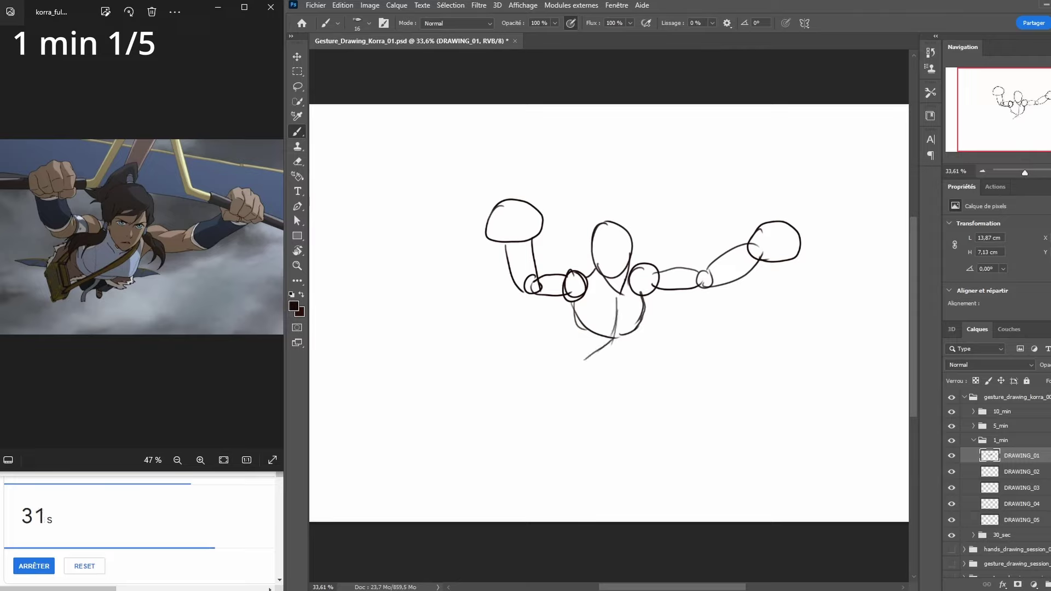
drag(572, 305, 582, 353)
drag(636, 329, 585, 356)
mouse_move(563, 312)
mouse_down()
mouse_move(568, 363)
mouse_move(586, 355)
mouse_move(581, 390)
mouse_move(596, 346)
mouse_up()
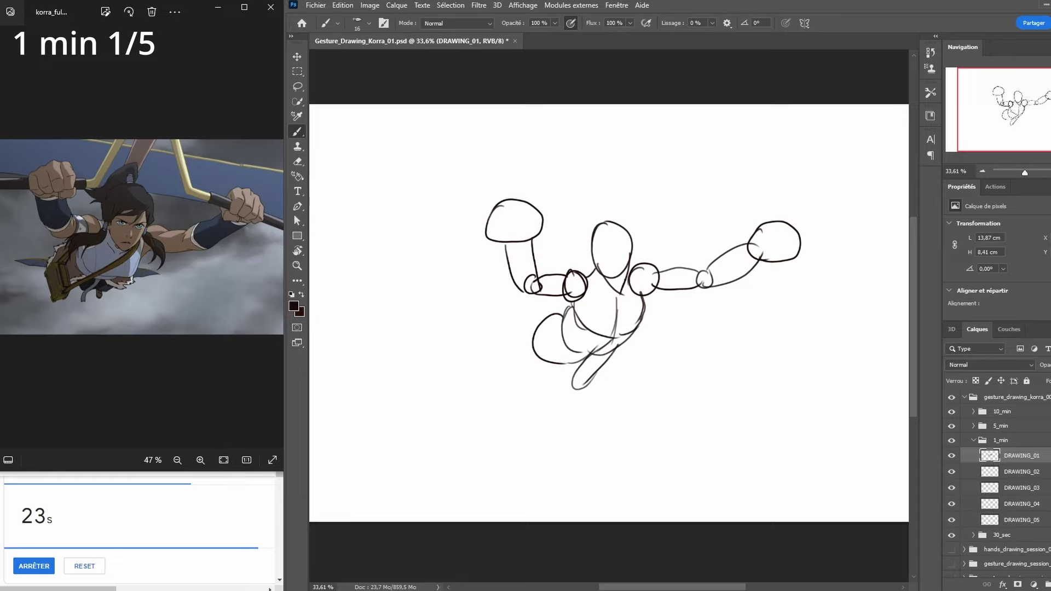
Draw the glider figure's tapering legs trailing under the hips, ending in small oval feet
drag(568, 388, 577, 389)
mouse_move(557, 355)
mouse_down()
mouse_move(570, 369)
mouse_move(576, 350)
mouse_up()
mouse_move(552, 362)
mouse_down()
mouse_move(580, 345)
mouse_move(552, 392)
mouse_move(544, 383)
mouse_up()
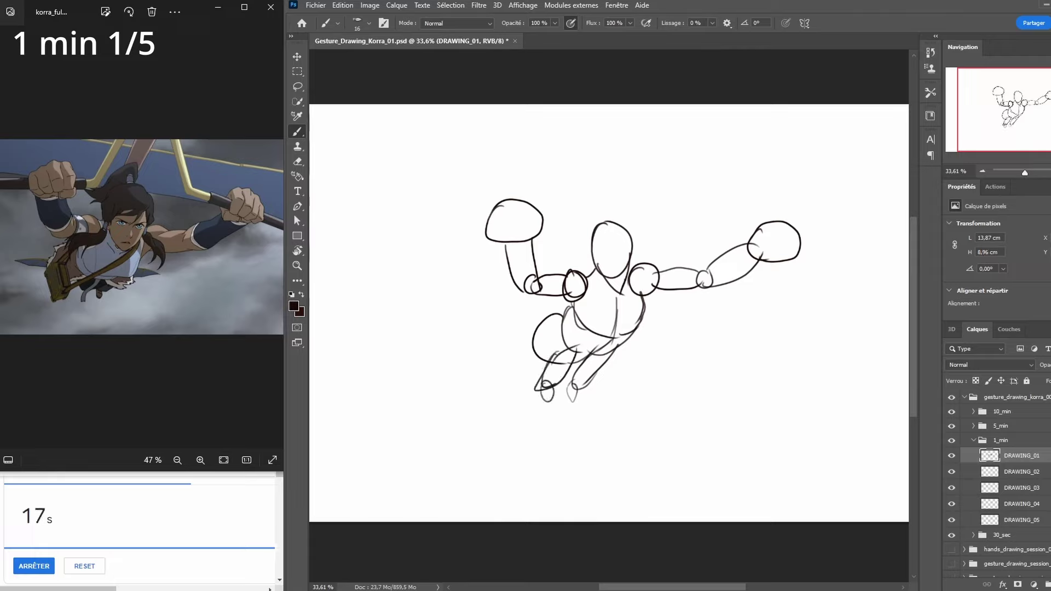
Add short glider bar lines sticking out on both sides of each fist
drag(546, 213, 575, 215)
drag(459, 225, 495, 222)
drag(464, 232, 495, 227)
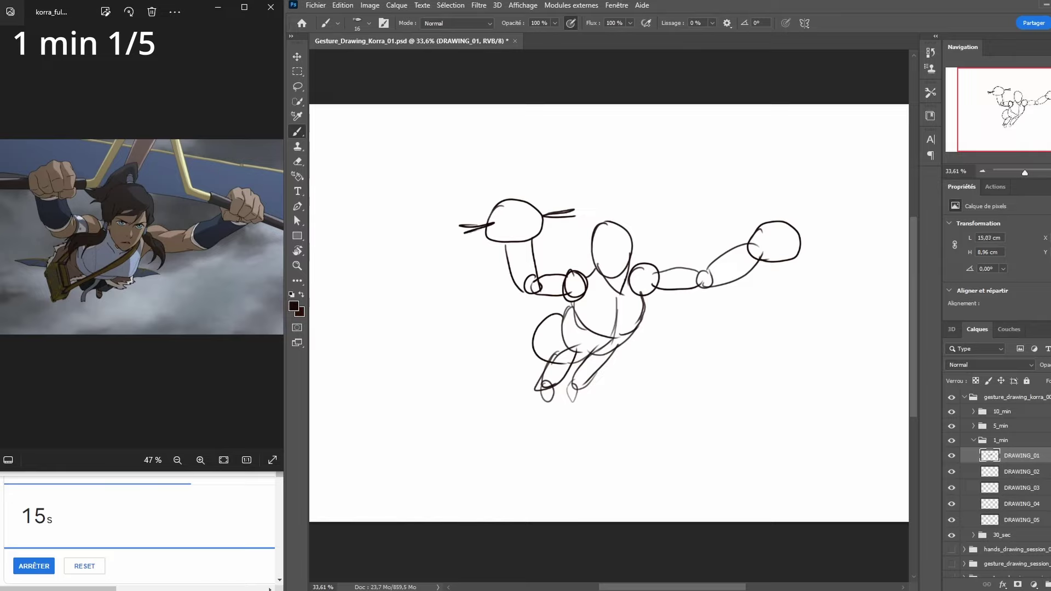
drag(734, 226, 761, 230)
drag(736, 231, 826, 252)
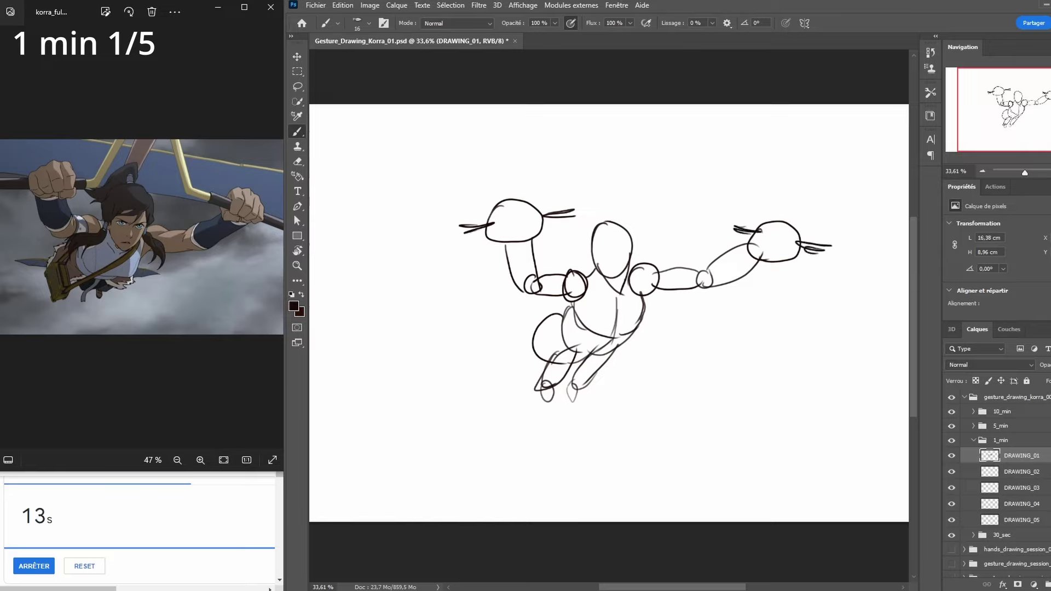
Reinforce the glider figure's side contour and add the hair outline, raised ponytail, fringe and long front strands around the face
drag(644, 298, 635, 332)
mouse_move(597, 223)
mouse_down()
mouse_move(588, 259)
mouse_move(637, 263)
mouse_up()
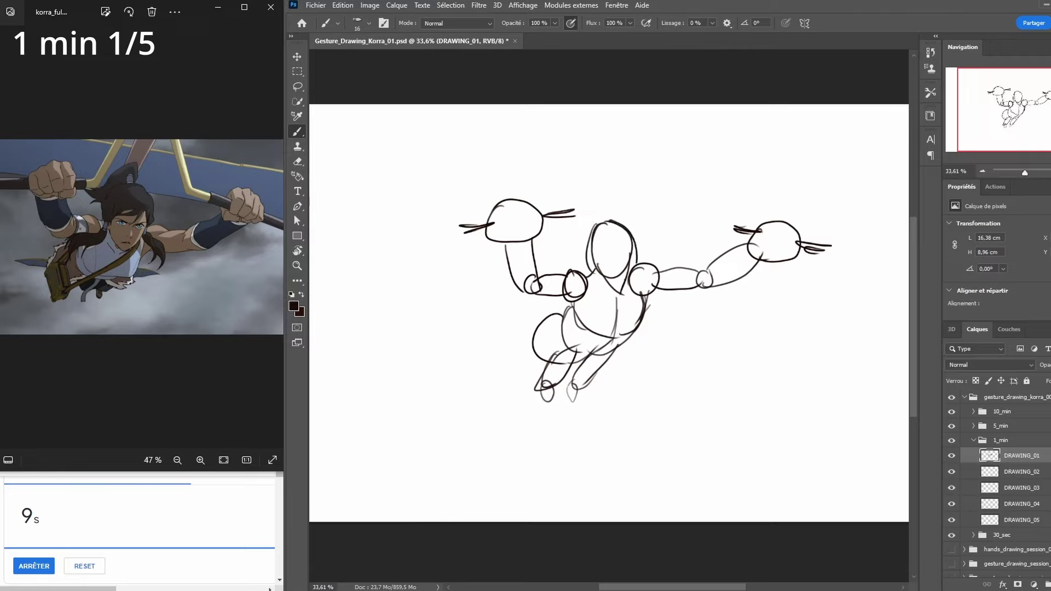
mouse_move(596, 219)
mouse_down()
mouse_move(604, 212)
mouse_move(600, 223)
mouse_move(570, 221)
mouse_up()
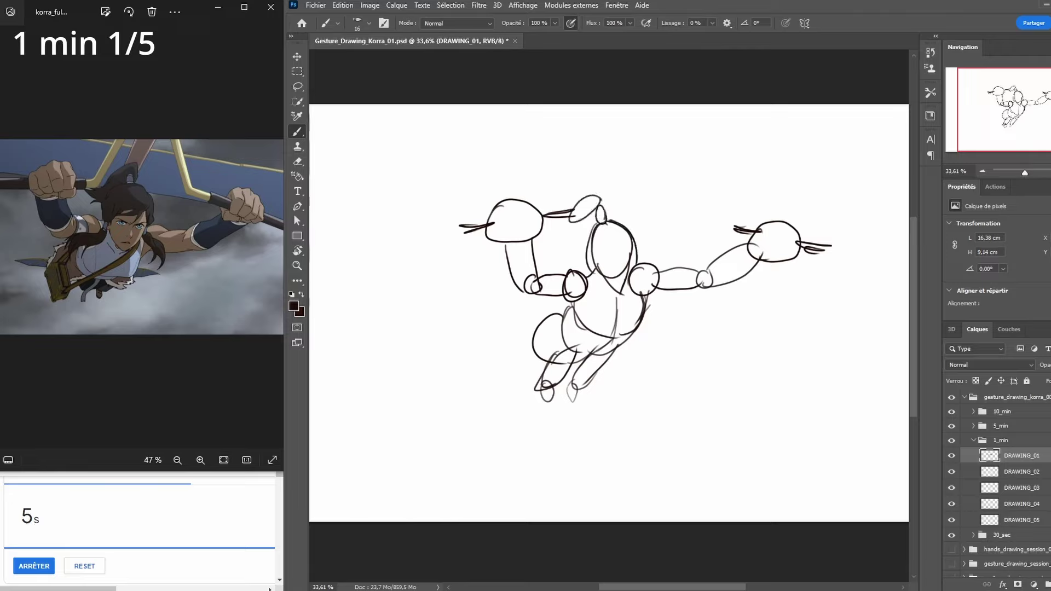
mouse_move(593, 276)
mouse_down()
mouse_move(635, 249)
mouse_move(598, 311)
mouse_up()
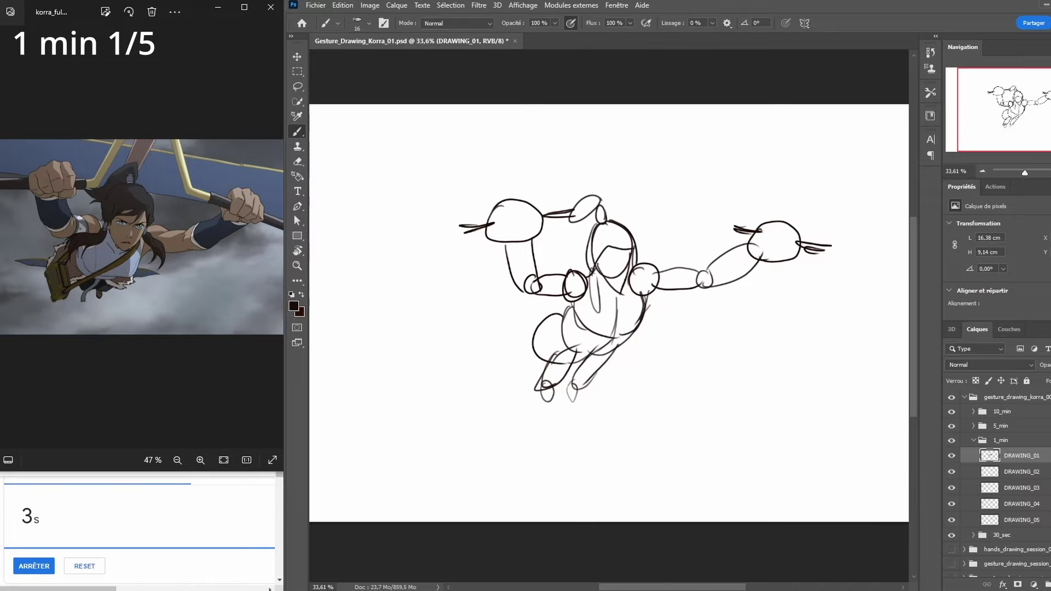
drag(634, 267, 640, 302)
mouse_move(557, 334)
mouse_down()
mouse_move(517, 349)
mouse_move(570, 338)
mouse_up()
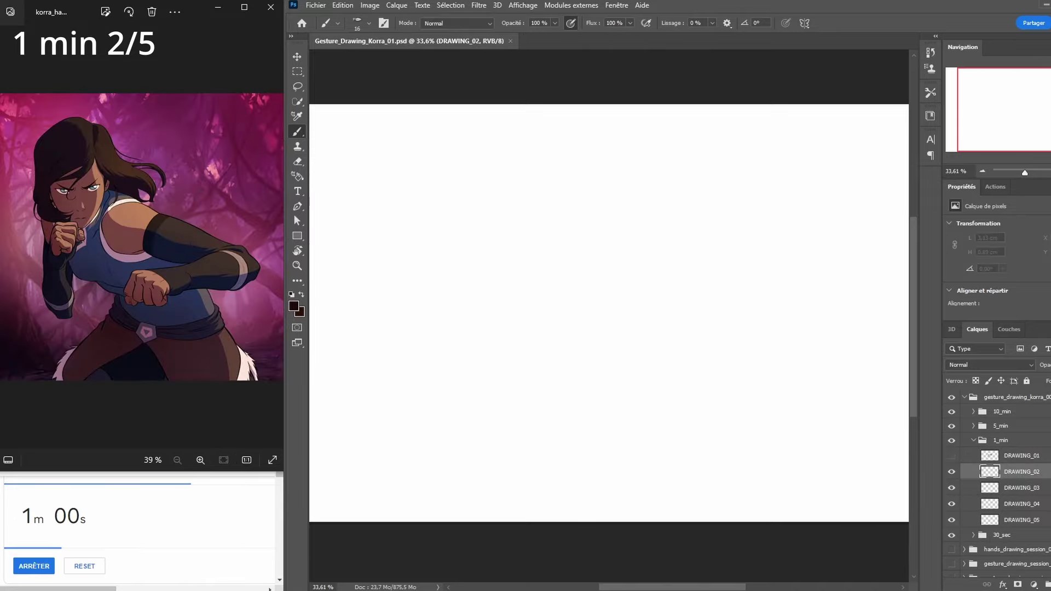
On the DRAWING_02 layer of the 1_min group, sketch the fighting pose's oval head and pointed jaw
mouse_move(523, 180)
mouse_down()
mouse_move(512, 191)
mouse_move(520, 238)
mouse_move(574, 210)
mouse_move(514, 180)
mouse_up()
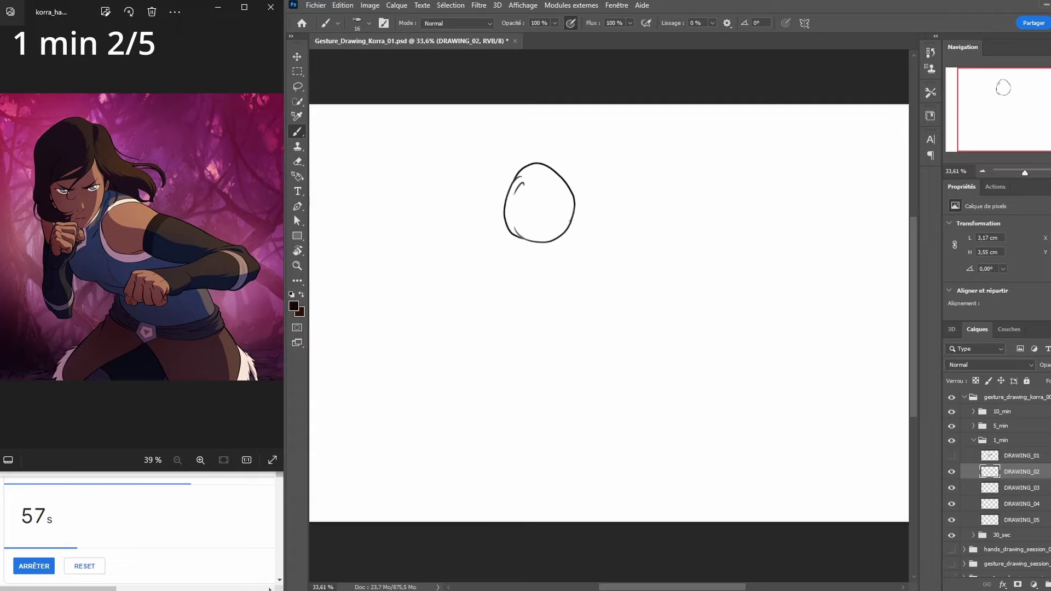
drag(511, 223, 536, 261)
drag(570, 217, 543, 270)
drag(510, 221, 542, 270)
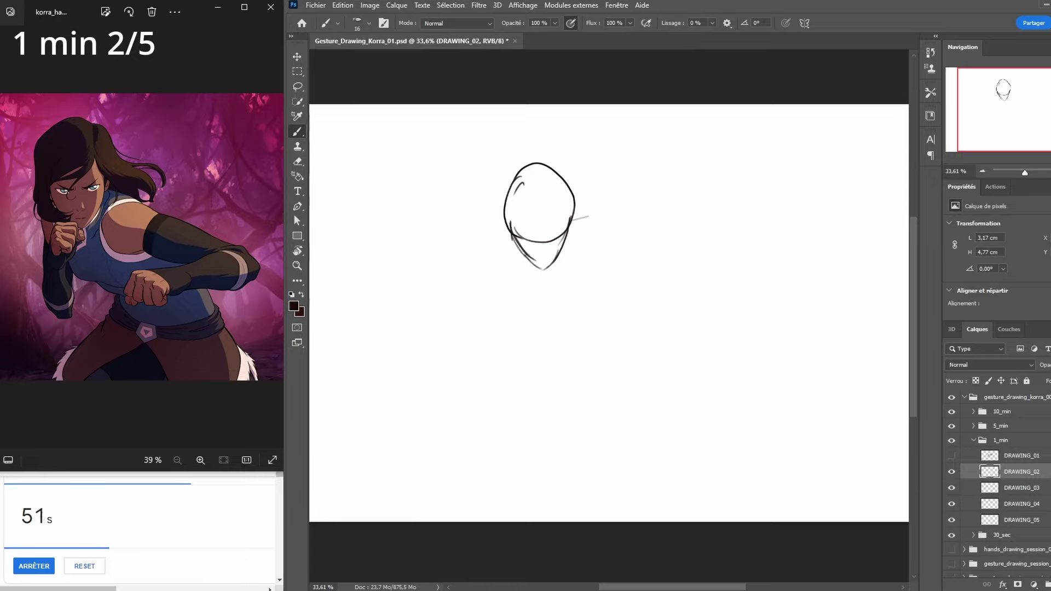
Draw the near arm from a round shoulder joint through upper arm and elbow to a bent forearm, wrist circle and angular fist
mouse_move(589, 217)
mouse_down()
mouse_move(613, 236)
mouse_move(609, 226)
mouse_move(588, 268)
mouse_move(608, 272)
mouse_move(632, 226)
mouse_move(593, 265)
mouse_move(711, 297)
mouse_up()
mouse_move(637, 236)
mouse_down()
mouse_move(745, 275)
mouse_move(715, 279)
mouse_move(736, 276)
mouse_move(673, 311)
mouse_up()
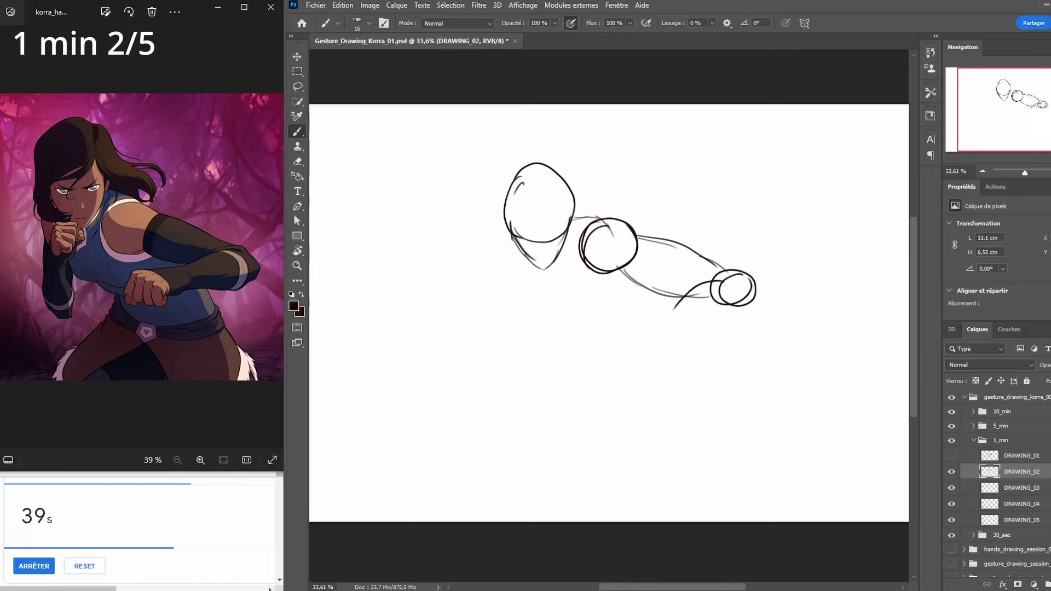
drag(727, 274, 668, 319)
mouse_move(748, 297)
mouse_down()
mouse_move(721, 319)
mouse_move(650, 340)
mouse_move(669, 334)
mouse_move(660, 337)
mouse_move(672, 312)
mouse_move(637, 315)
mouse_move(617, 341)
mouse_move(646, 357)
mouse_move(675, 332)
mouse_move(664, 339)
mouse_up()
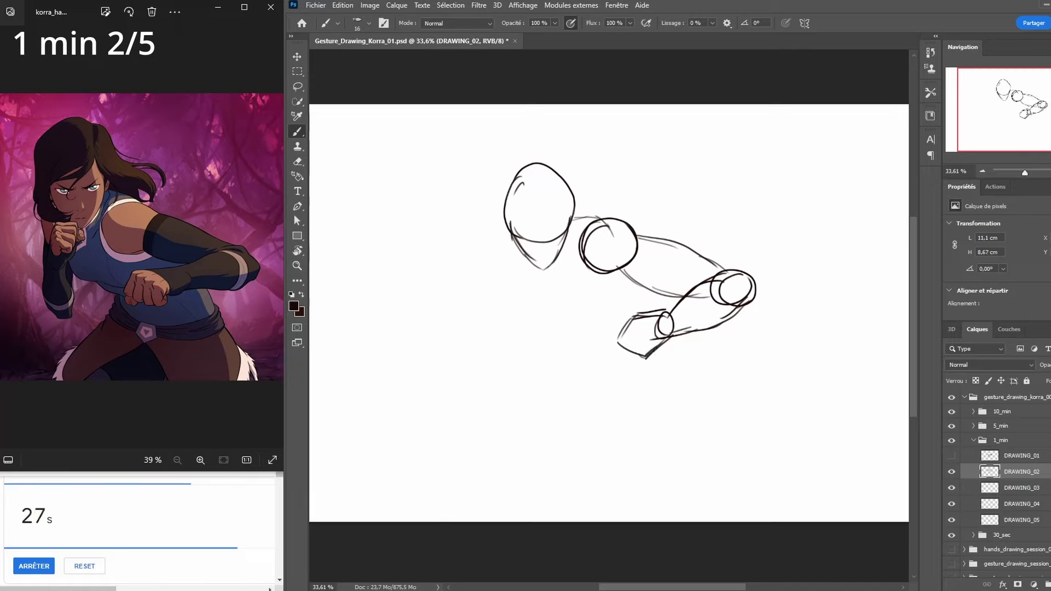
Draw the far arm with shoulder circle, hanging upper arm, elbow and raised boxy fist, plus the rounded ribcage between the shoulders
mouse_move(508, 239)
mouse_down()
mouse_move(489, 264)
mouse_move(519, 252)
mouse_move(512, 241)
mouse_move(518, 261)
mouse_up()
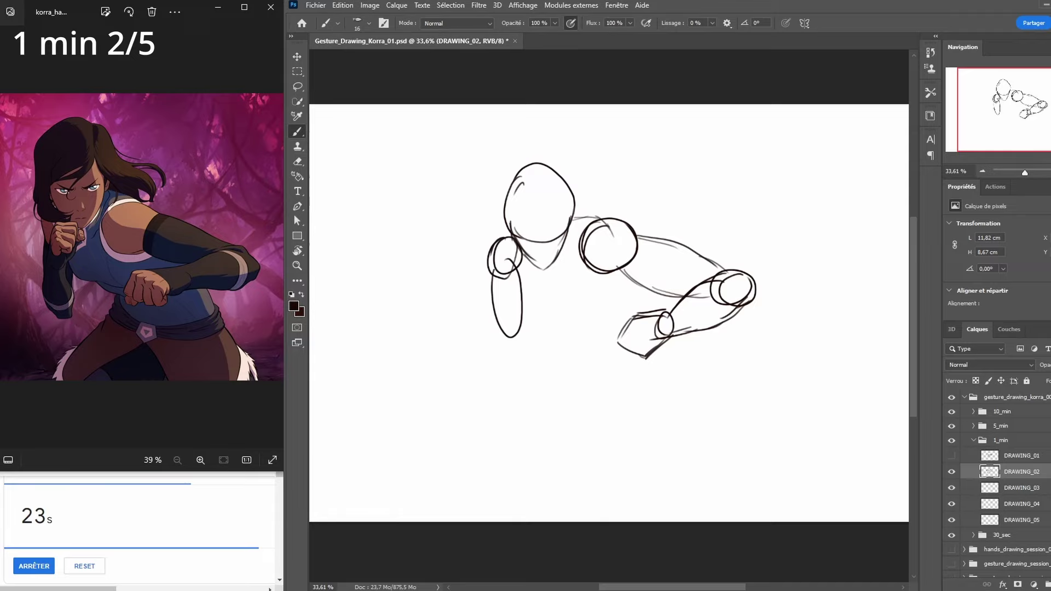
drag(512, 322, 507, 324)
mouse_move(506, 283)
mouse_down()
mouse_move(502, 345)
mouse_move(522, 310)
mouse_move(524, 350)
mouse_up()
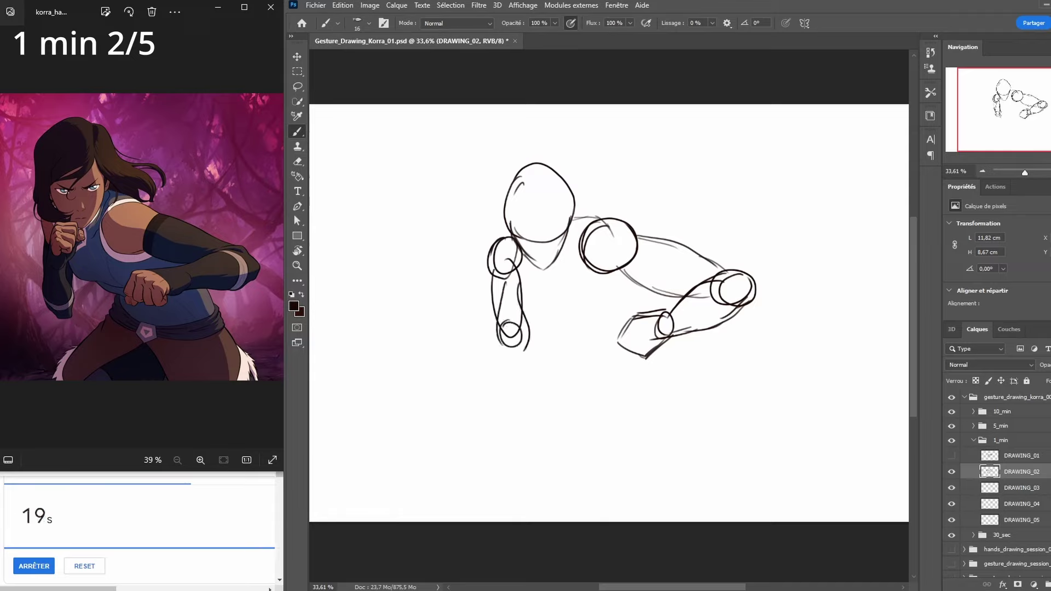
mouse_move(515, 253)
mouse_down()
mouse_move(520, 292)
mouse_move(528, 254)
mouse_move(516, 254)
mouse_move(540, 335)
mouse_move(610, 324)
mouse_move(605, 335)
mouse_move(610, 258)
mouse_up()
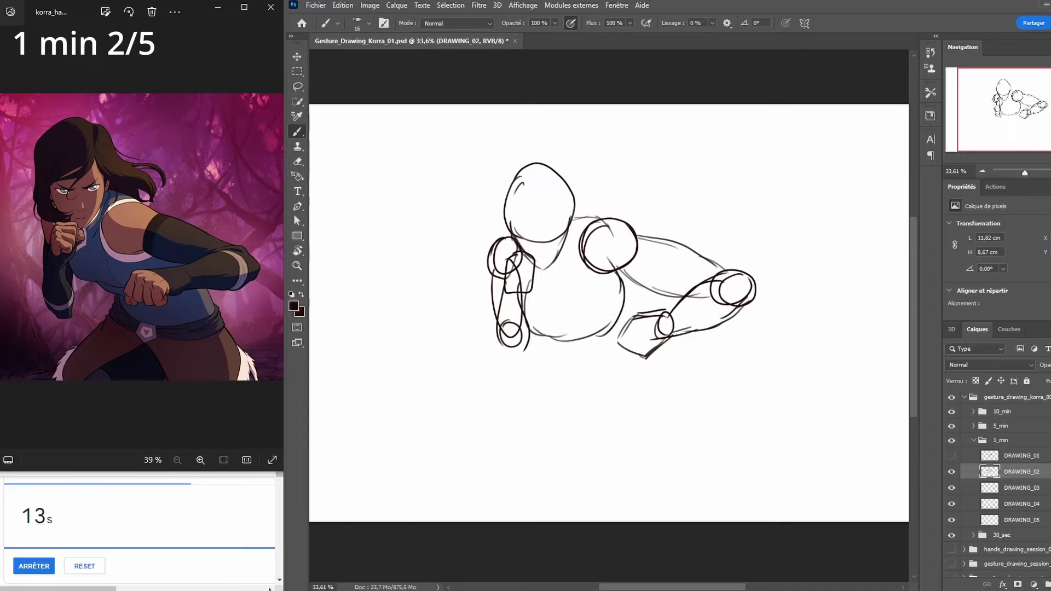
Draw the fighting figure's waist contours, a wide oval pelvis and the first thigh lines below it
drag(559, 342, 597, 407)
mouse_move(690, 331)
mouse_down()
mouse_move(700, 388)
mouse_move(684, 385)
mouse_up()
mouse_move(654, 290)
mouse_down()
mouse_move(680, 329)
mouse_move(700, 399)
mouse_up()
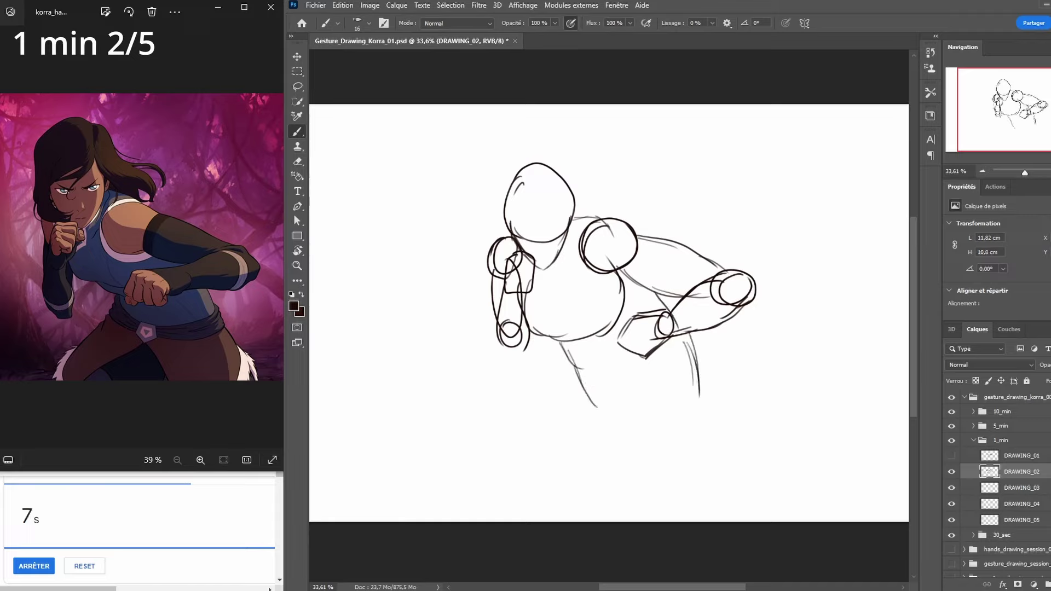
mouse_move(568, 347)
mouse_down()
mouse_move(609, 406)
mouse_move(592, 419)
mouse_move(707, 388)
mouse_move(606, 384)
mouse_move(559, 474)
mouse_up()
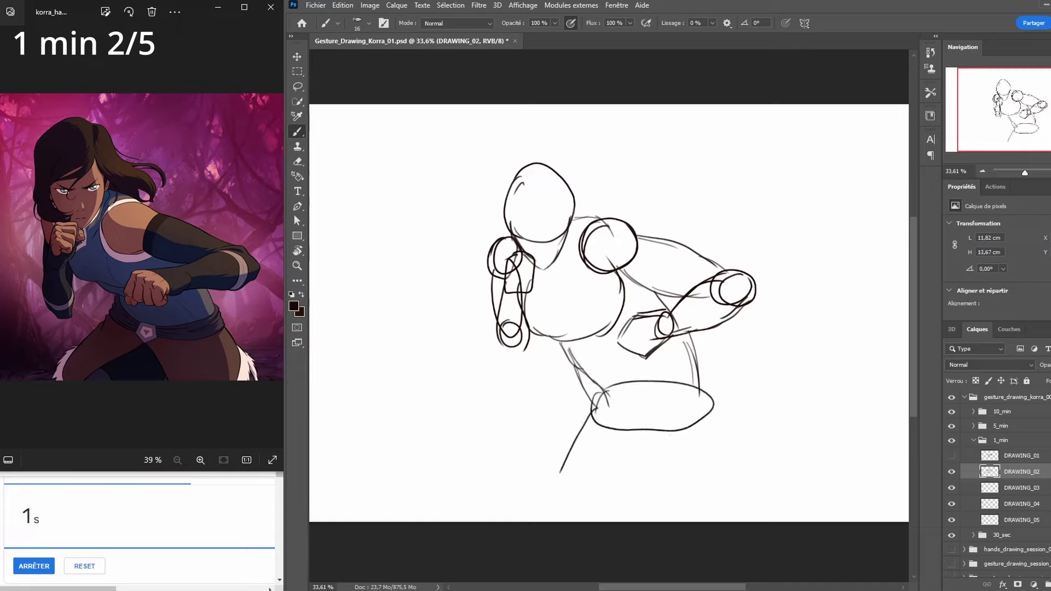
drag(588, 414, 567, 509)
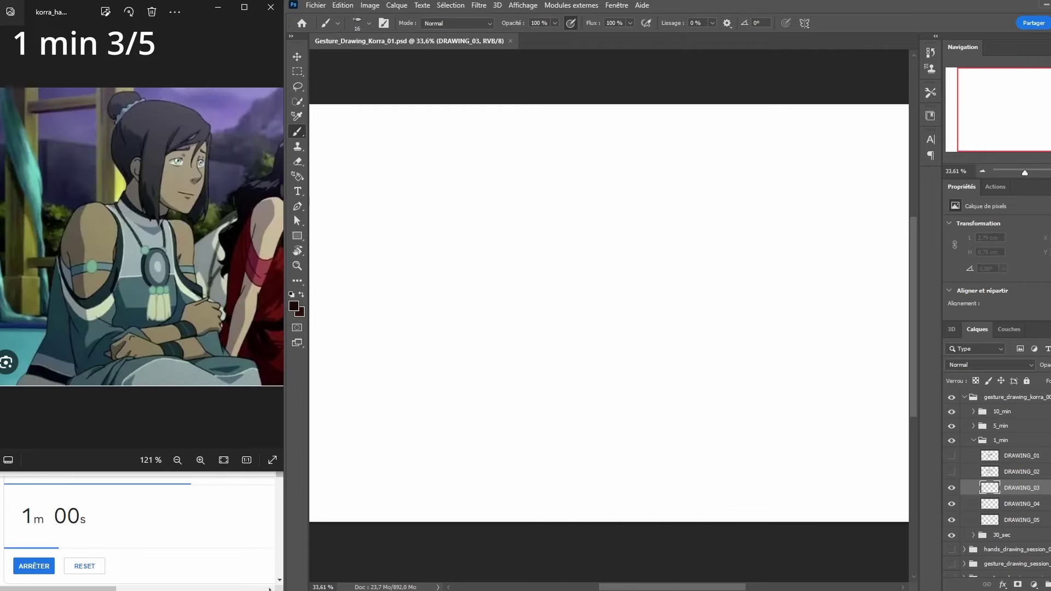
On the DRAWING_03 layer, sketch the seated pose's oval head and angular jaw in three-quarter view
mouse_move(572, 166)
mouse_down()
mouse_move(556, 198)
mouse_move(589, 245)
mouse_move(634, 194)
mouse_move(586, 144)
mouse_move(562, 168)
mouse_move(569, 240)
mouse_move(616, 261)
mouse_up()
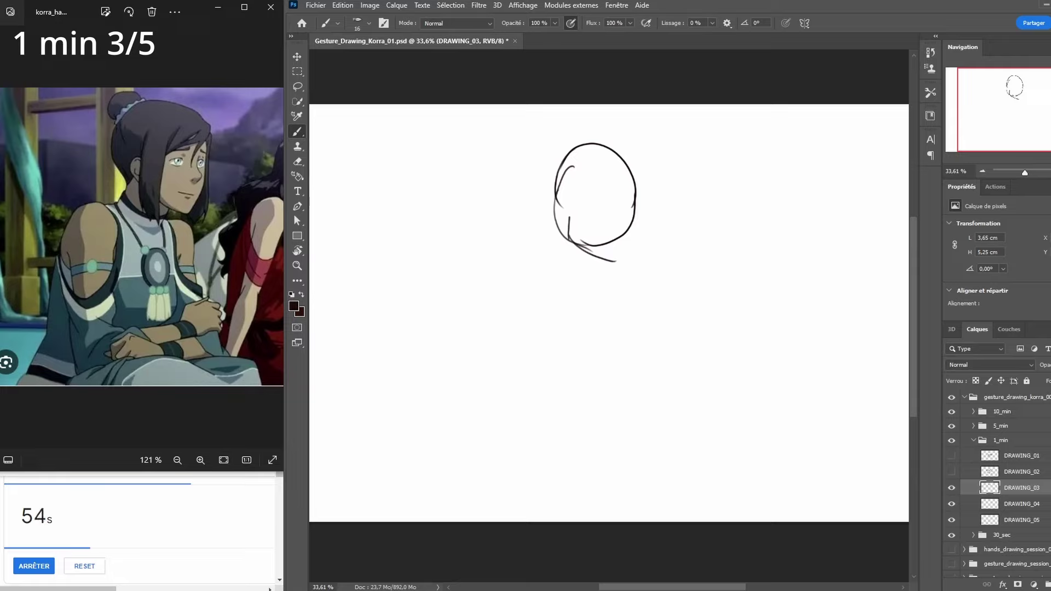
drag(630, 224, 618, 267)
mouse_move(570, 216)
mouse_down()
mouse_move(570, 243)
mouse_move(617, 263)
mouse_up()
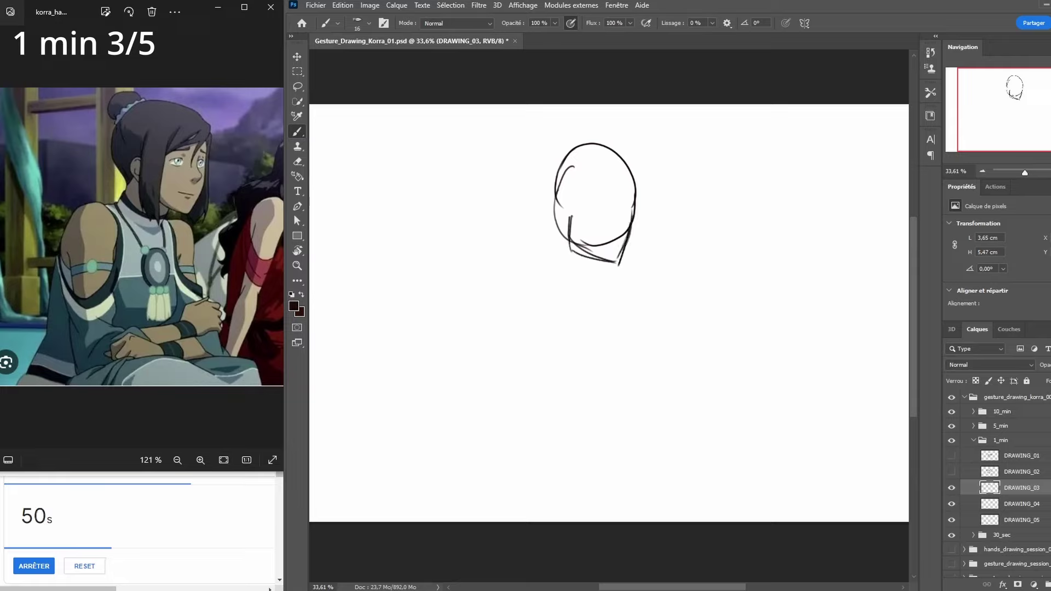
Draw the seated figure's back of the head, neck and sloping shoulder lines ending in two oval shoulder joints
mouse_move(556, 224)
mouse_down()
mouse_move(540, 270)
mouse_move(585, 281)
mouse_up()
mouse_move(571, 150)
mouse_down()
mouse_move(554, 230)
mouse_move(488, 306)
mouse_move(532, 316)
mouse_up()
drag(501, 275, 489, 311)
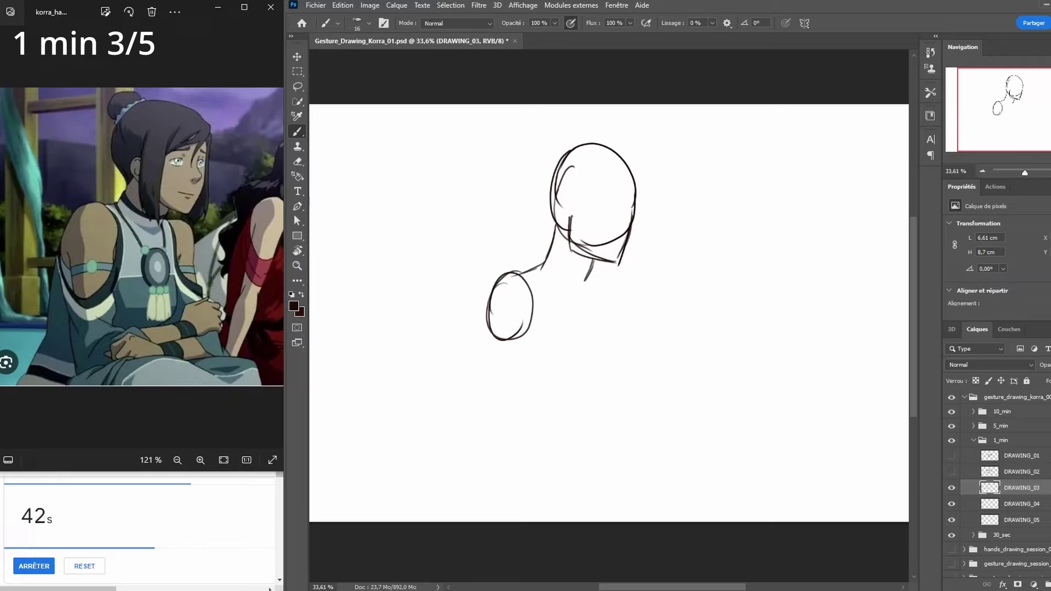
mouse_move(593, 267)
mouse_down()
mouse_move(634, 282)
mouse_move(635, 328)
mouse_move(654, 290)
mouse_up()
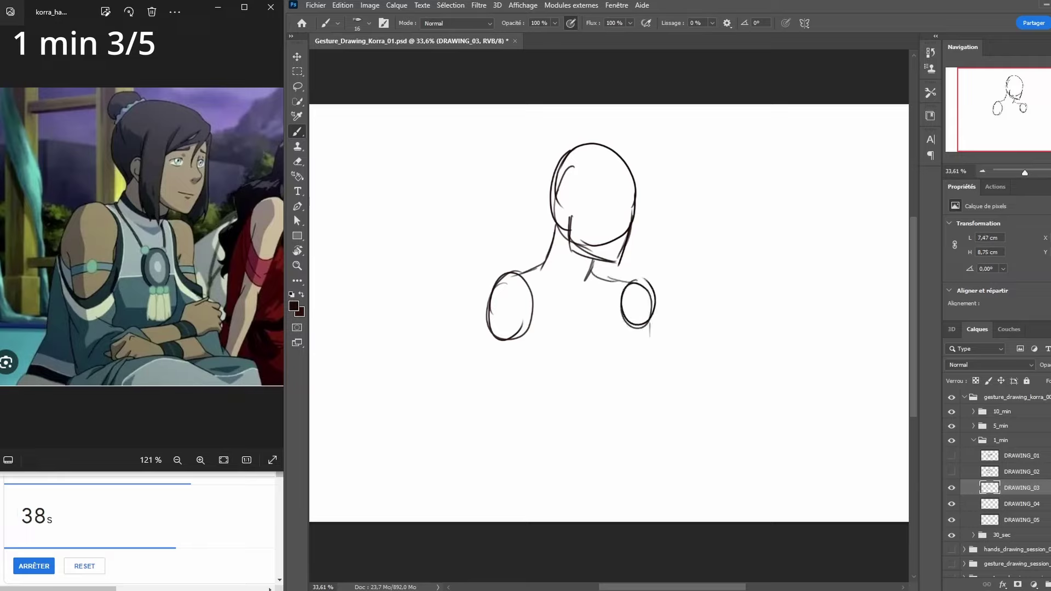
Draw the seated figure's far upper arm hanging from the shoulder and a rounded ribcage between the shoulders
mouse_move(649, 326)
mouse_down()
mouse_move(648, 393)
mouse_move(635, 404)
mouse_move(652, 406)
mouse_move(656, 423)
mouse_up()
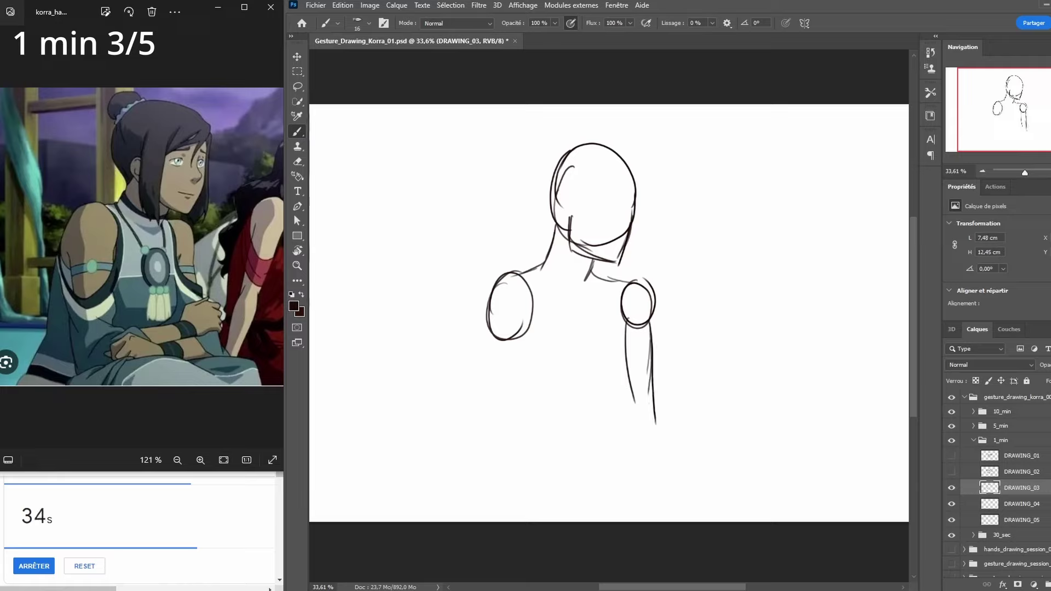
drag(611, 307, 618, 389)
mouse_move(530, 327)
mouse_down()
mouse_move(548, 395)
mouse_move(597, 399)
mouse_up()
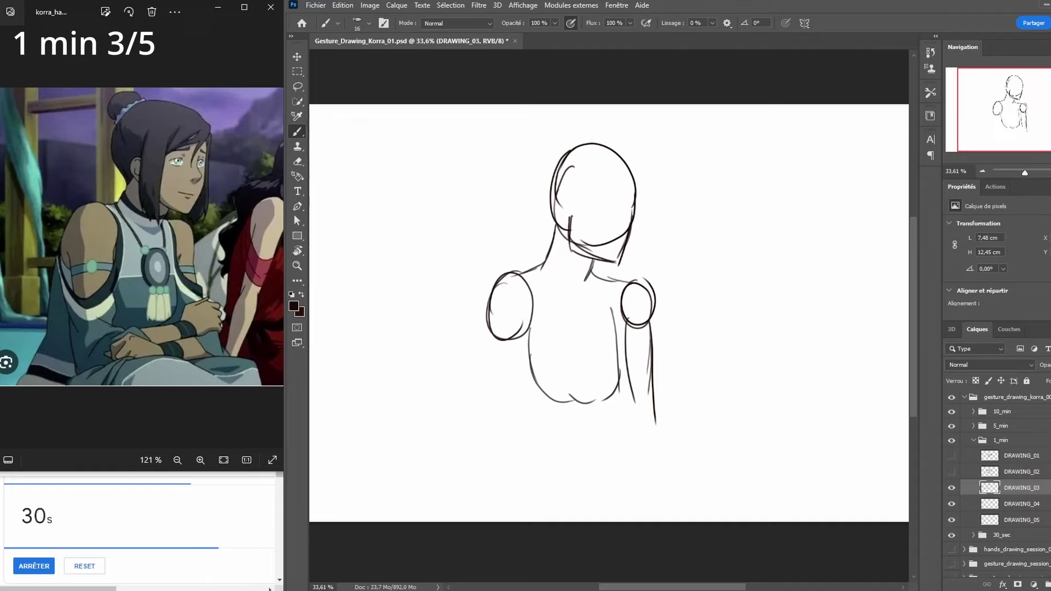
Draw the seated figure's curved back, rounded abdomen under the ribcage and the hip line sweeping outward
drag(489, 308, 460, 394)
mouse_move(476, 341)
mouse_down()
mouse_move(458, 435)
mouse_move(496, 452)
mouse_up()
drag(585, 401, 564, 442)
mouse_move(580, 403)
mouse_down()
mouse_move(527, 458)
mouse_move(480, 452)
mouse_move(435, 475)
mouse_up()
drag(458, 438, 424, 502)
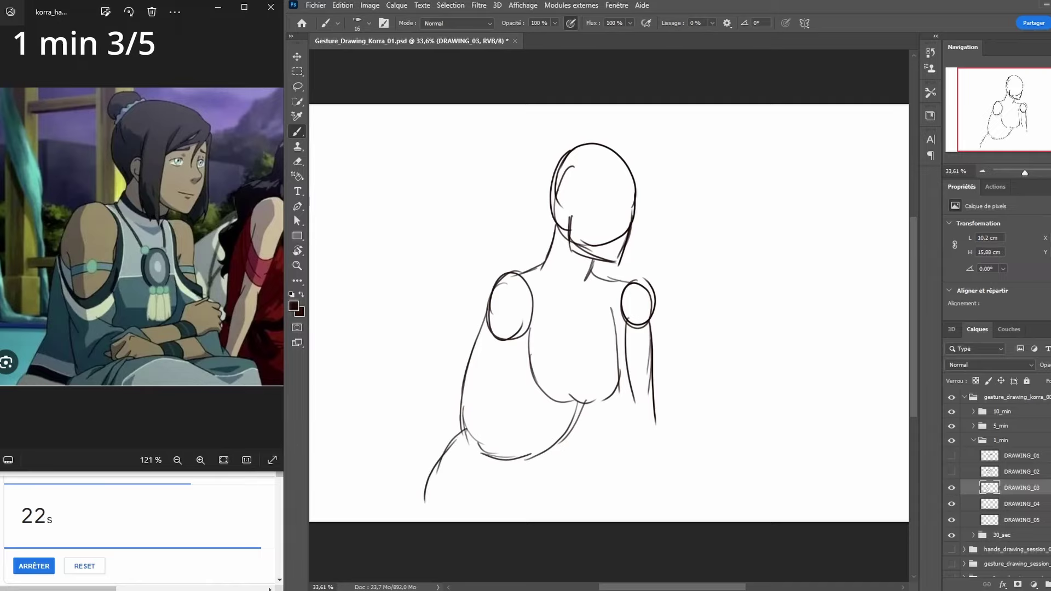
Draw the near arm with elbow circle and forearm across the lap, then the far forearm and round hands to cross the arms
drag(492, 322, 509, 452)
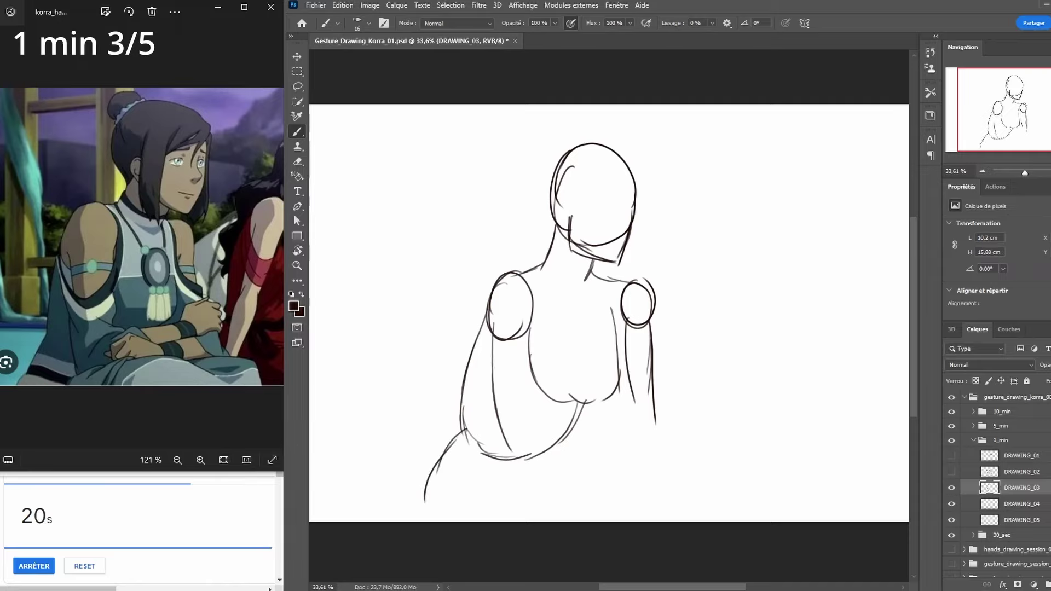
mouse_move(529, 322)
mouse_down()
mouse_move(533, 446)
mouse_move(510, 444)
mouse_move(651, 436)
mouse_move(509, 460)
mouse_up()
mouse_move(627, 427)
mouse_down()
mouse_move(636, 440)
mouse_move(523, 467)
mouse_up()
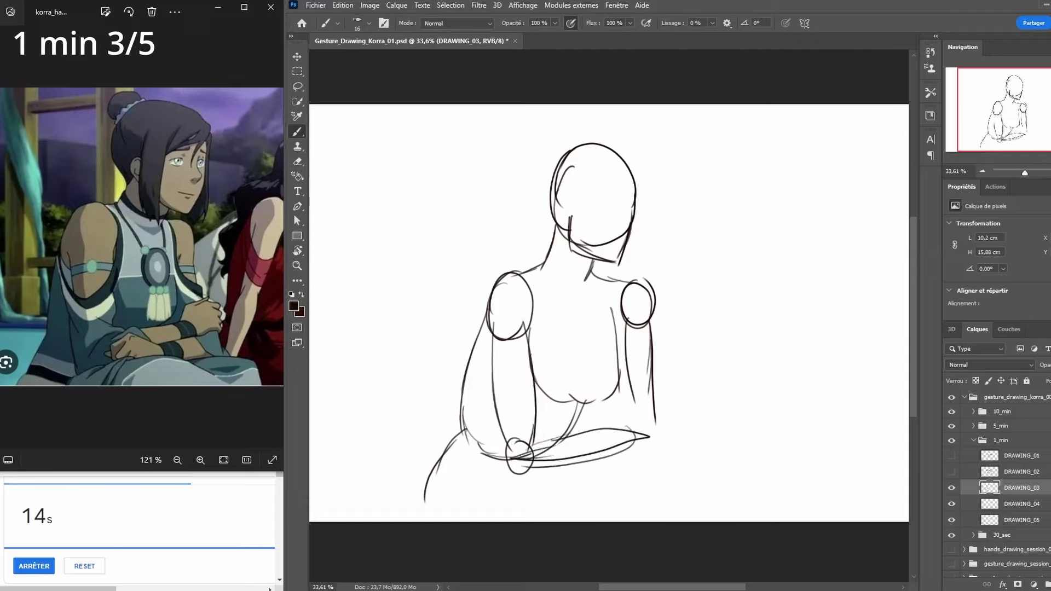
drag(638, 423, 630, 445)
mouse_move(630, 389)
mouse_down()
mouse_move(629, 430)
mouse_move(654, 470)
mouse_move(528, 477)
mouse_up()
mouse_move(530, 449)
mouse_down()
mouse_move(519, 476)
mouse_move(542, 450)
mouse_up()
Draw the seated figure's thighs and rounded knees at the canvas edge, the torso centre line and the hair bun
mouse_move(653, 445)
mouse_down()
mouse_move(547, 460)
mouse_move(666, 480)
mouse_move(647, 522)
mouse_up()
mouse_move(527, 471)
mouse_down()
mouse_move(605, 492)
mouse_move(607, 522)
mouse_move(515, 522)
mouse_up()
drag(450, 488, 429, 522)
drag(515, 473, 471, 514)
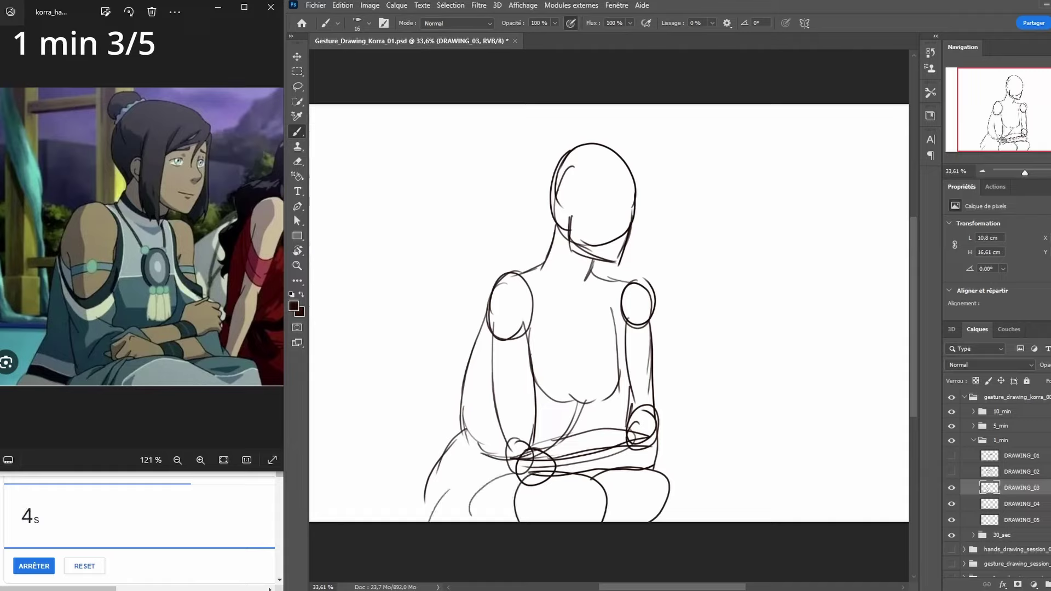
mouse_move(566, 266)
mouse_down()
mouse_move(577, 407)
mouse_move(548, 442)
mouse_up()
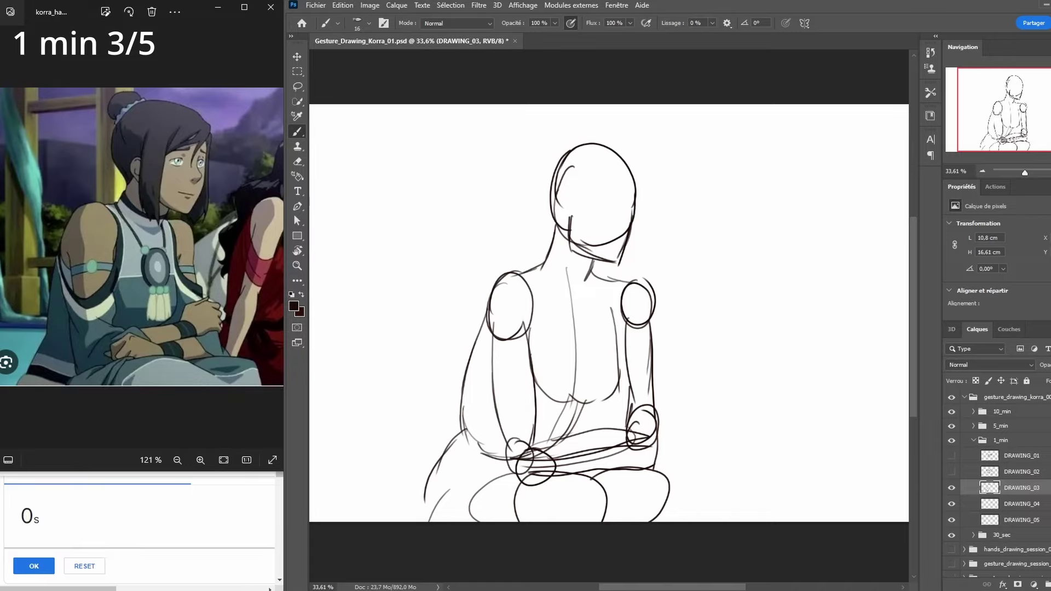
mouse_move(556, 124)
mouse_down()
mouse_move(552, 166)
mouse_move(564, 126)
mouse_up()
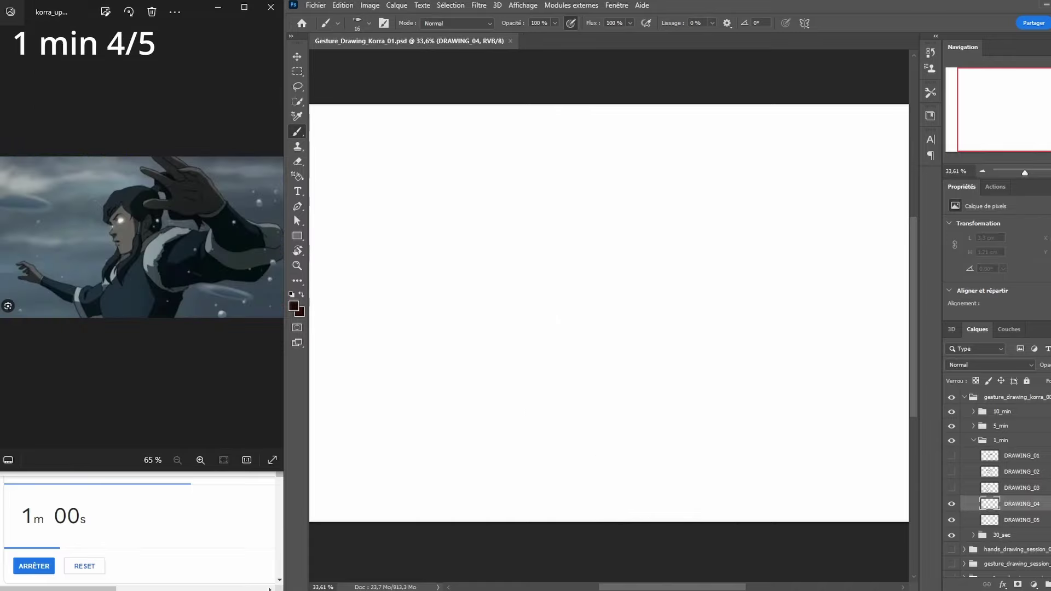
Draw the head oval with jaw and neck on layer DRAWING_04, with the near shoulder circle beside the chin
mouse_move(586, 198)
mouse_down()
mouse_move(570, 213)
mouse_move(588, 261)
mouse_move(618, 234)
mouse_move(582, 187)
mouse_up()
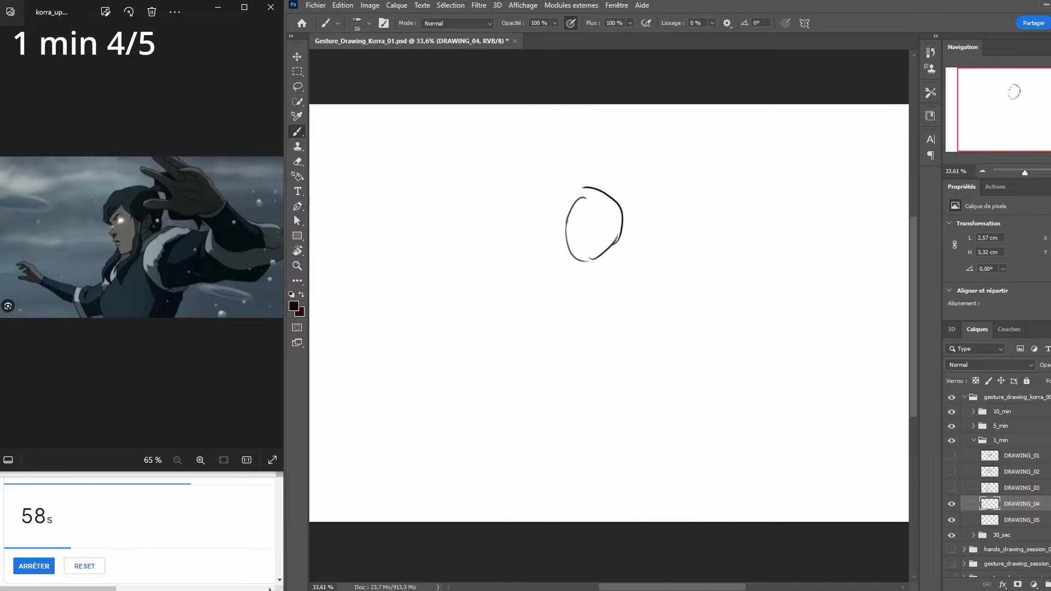
mouse_move(607, 239)
mouse_down()
mouse_move(609, 250)
mouse_move(575, 269)
mouse_move(620, 263)
mouse_up()
mouse_move(617, 245)
mouse_down()
mouse_move(625, 265)
mouse_move(613, 302)
mouse_move(654, 294)
mouse_up()
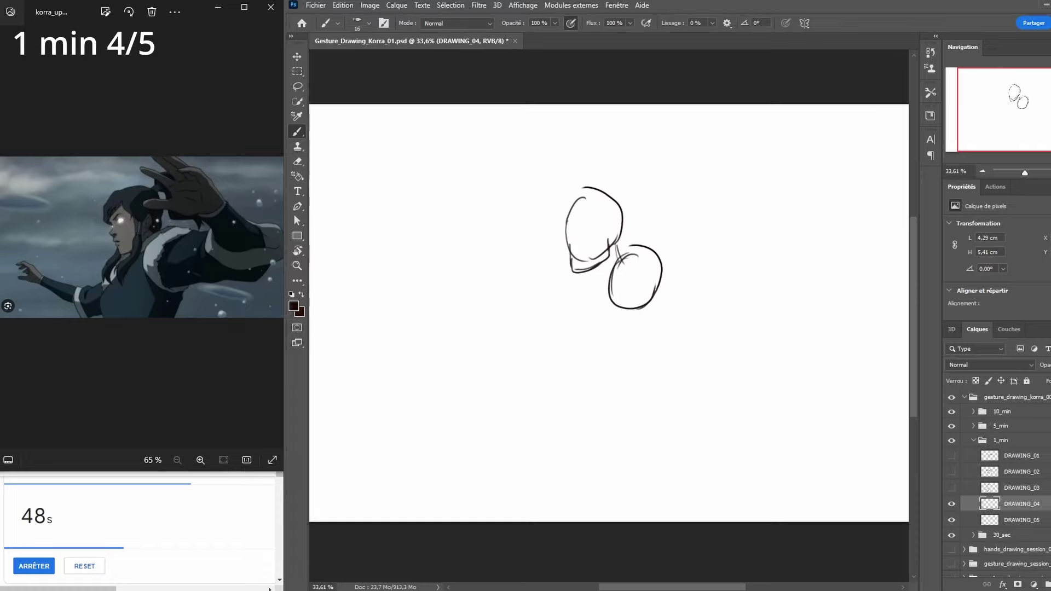
Draw the near upper arm extending horizontally from the shoulder circle, ending in a large round elbow
drag(630, 253, 716, 244)
drag(617, 312, 694, 332)
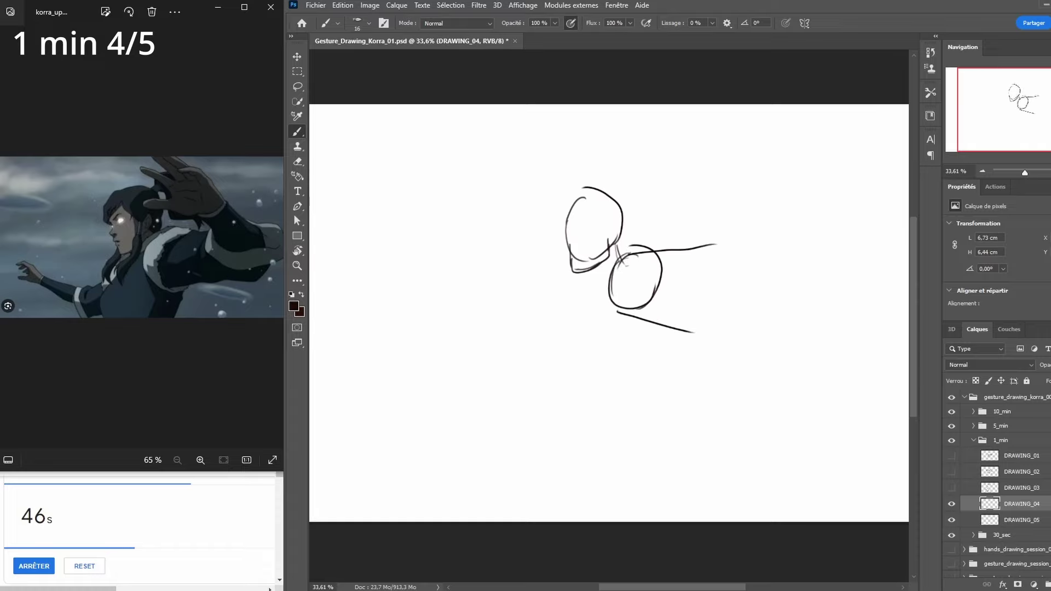
key(ctrl+z)
drag(621, 305, 707, 316)
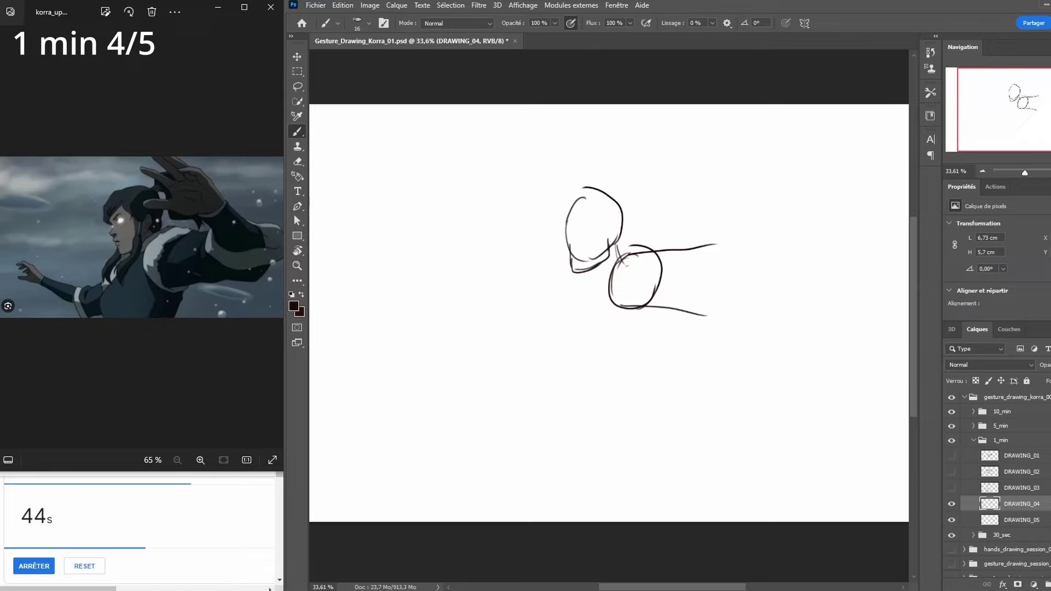
mouse_move(654, 253)
mouse_down()
mouse_move(729, 261)
mouse_move(721, 258)
mouse_move(713, 312)
mouse_up()
mouse_move(707, 285)
mouse_down()
mouse_move(711, 308)
mouse_move(707, 277)
mouse_up()
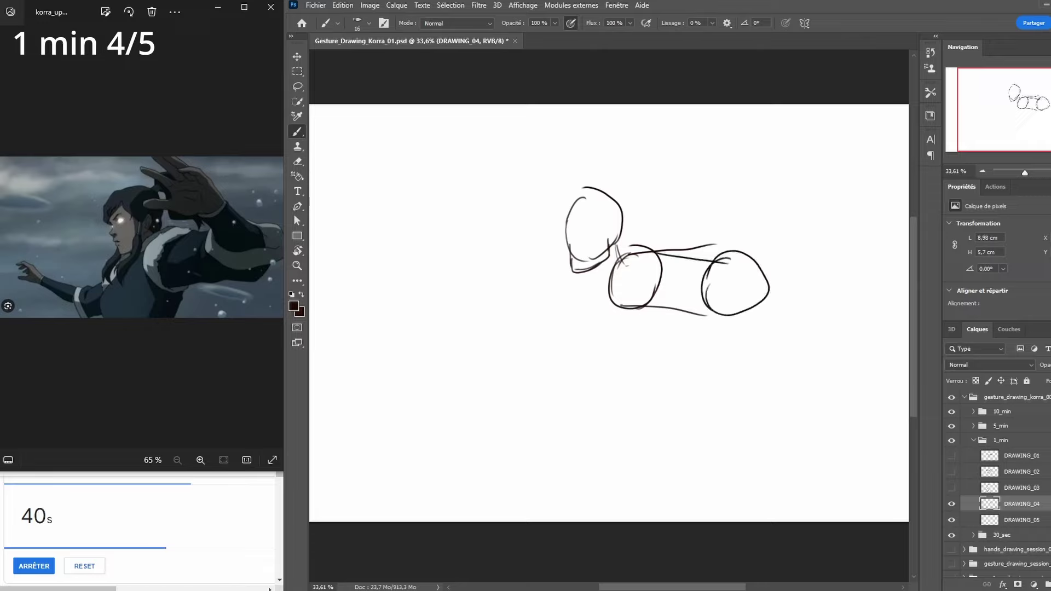
Draw the near forearm rising diagonally from the elbow toward the head, with a small circle at its upper end for the hand's base
drag(674, 222, 726, 294)
drag(713, 211, 769, 280)
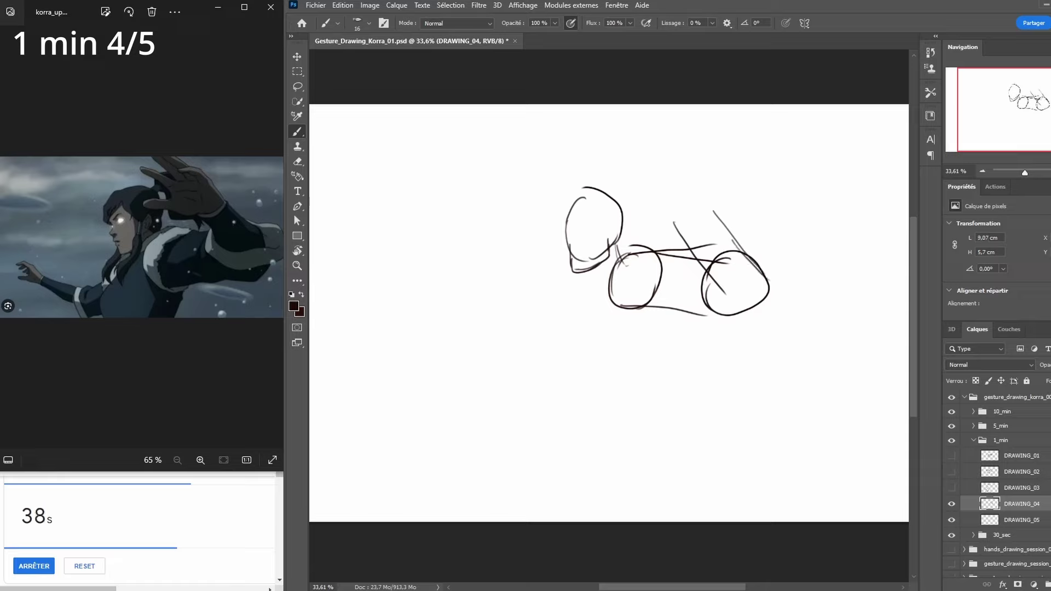
drag(664, 217, 706, 271)
drag(681, 216, 714, 301)
drag(683, 203, 682, 213)
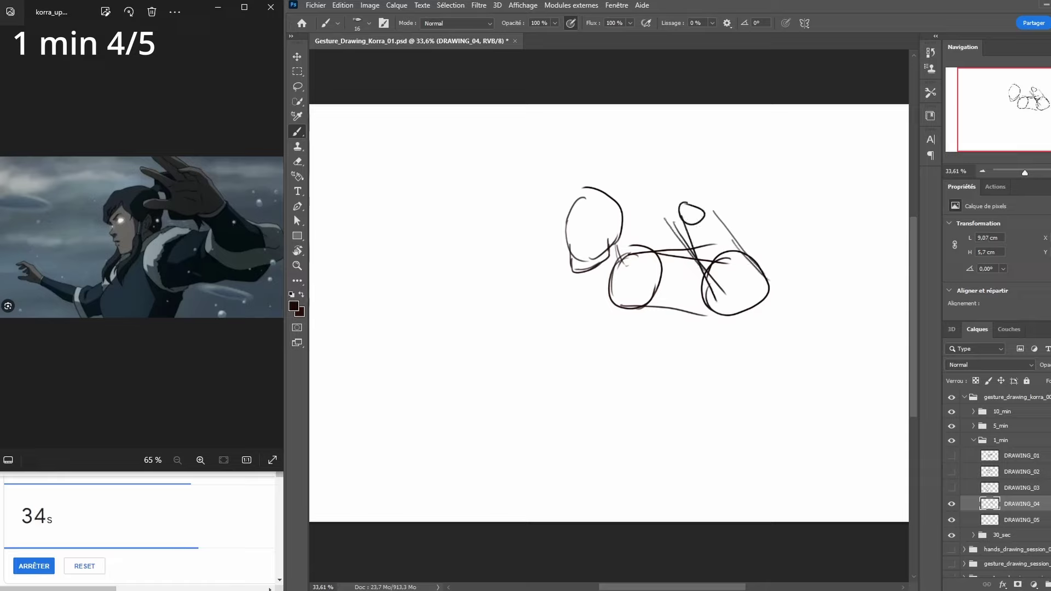
Draw the raised open hand above the near forearm, with a rounded palm, grouped fingers and the thumb
mouse_move(629, 175)
mouse_down()
mouse_move(643, 203)
mouse_move(702, 202)
mouse_move(673, 161)
mouse_move(690, 175)
mouse_move(609, 147)
mouse_up()
mouse_move(609, 147)
mouse_down()
mouse_move(640, 168)
mouse_move(685, 171)
mouse_up()
mouse_move(630, 165)
mouse_down()
mouse_move(683, 169)
mouse_move(629, 137)
mouse_up()
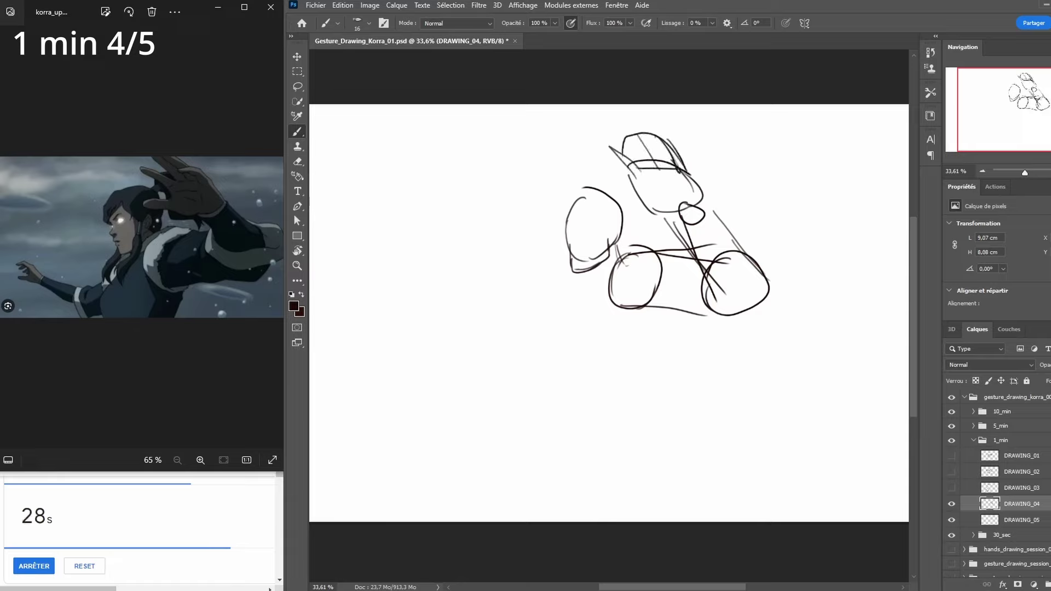
drag(622, 199, 635, 212)
Draw the torso below the neck with a curved chest, back line and closed waist
mouse_move(600, 262)
mouse_down()
mouse_move(570, 288)
mouse_move(565, 329)
mouse_up()
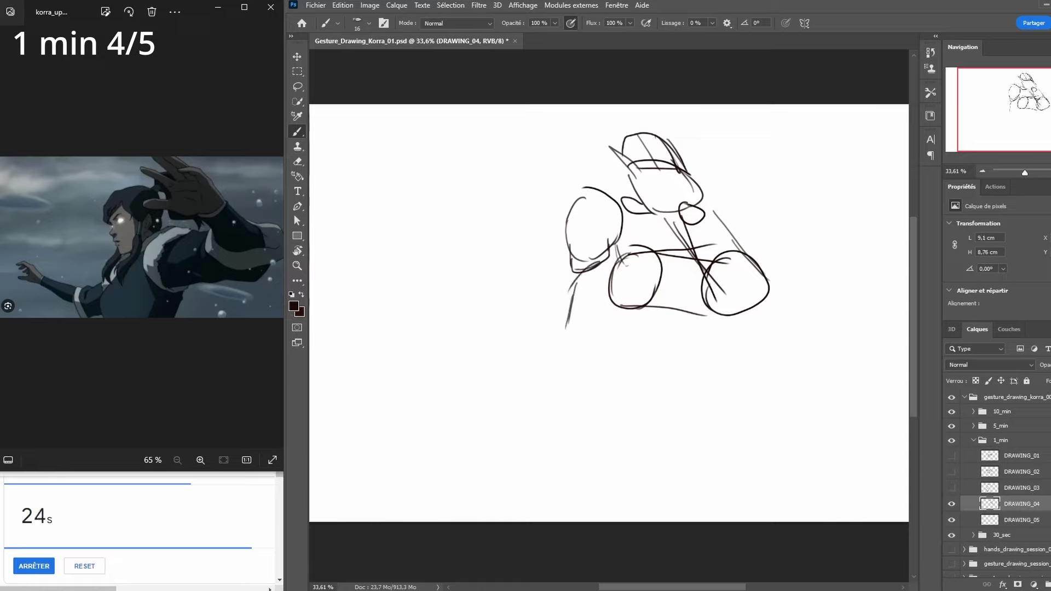
drag(573, 287, 573, 366)
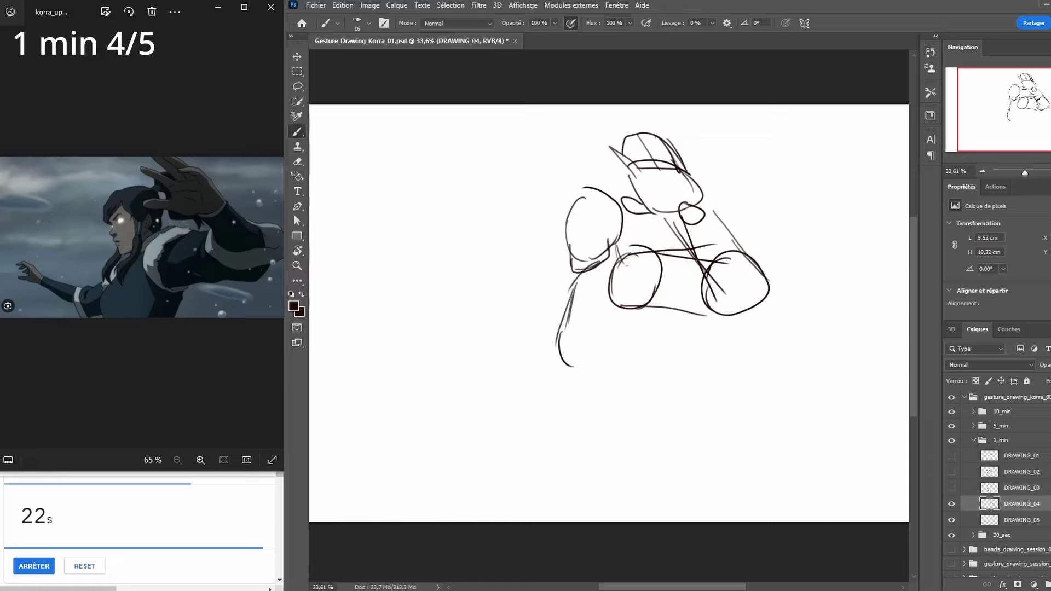
drag(649, 304, 629, 384)
mouse_move(573, 366)
mouse_down()
mouse_move(573, 402)
mouse_move(638, 395)
mouse_up()
Draw the far arm stretched out behind the torso with elbow circle, forearm, wrist circle and small pointing hand
mouse_move(575, 284)
mouse_down()
mouse_move(525, 330)
mouse_move(564, 335)
mouse_move(534, 324)
mouse_up()
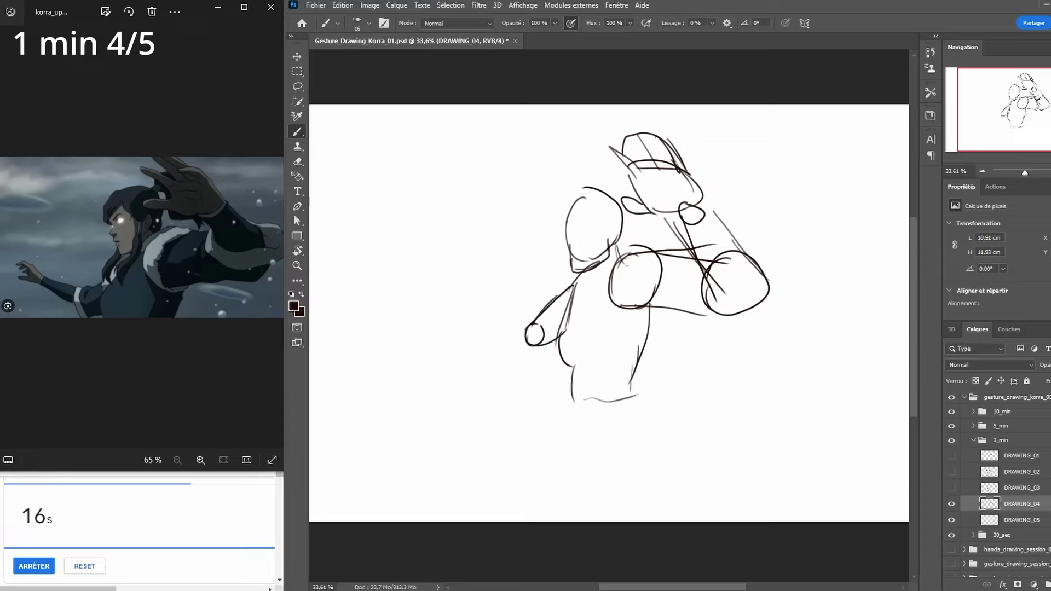
mouse_move(464, 305)
mouse_down()
mouse_move(526, 340)
mouse_move(540, 323)
mouse_up()
mouse_move(470, 294)
mouse_down()
mouse_move(478, 303)
mouse_move(441, 275)
mouse_move(439, 299)
mouse_move(466, 304)
mouse_move(425, 269)
mouse_move(441, 279)
mouse_up()
key(ctrl+z)
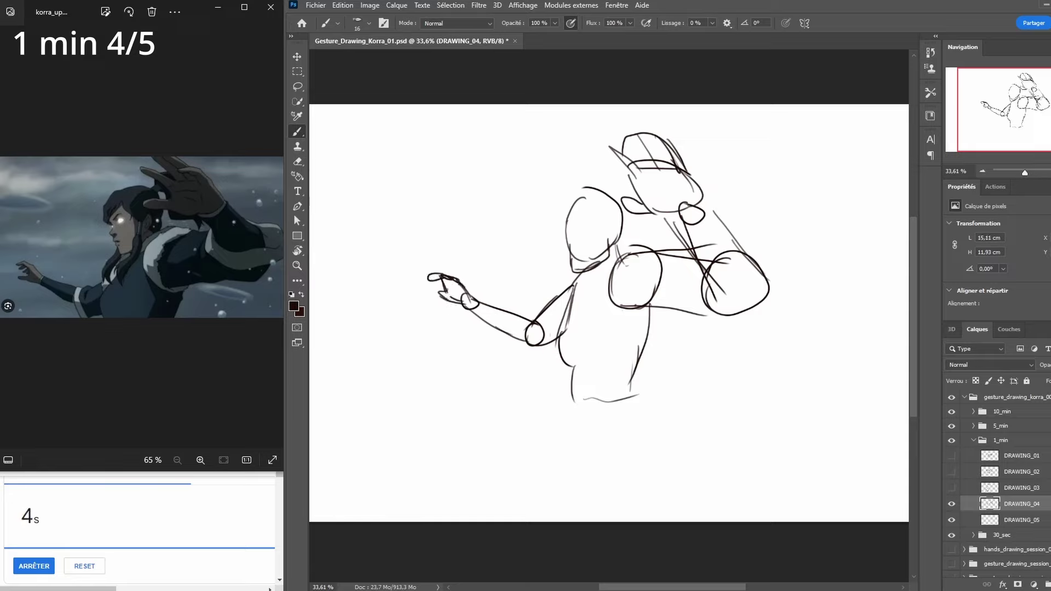
Reinforce the torso's lower back edge and the line from the neck to the far shoulder
drag(638, 365, 632, 397)
drag(647, 344, 633, 404)
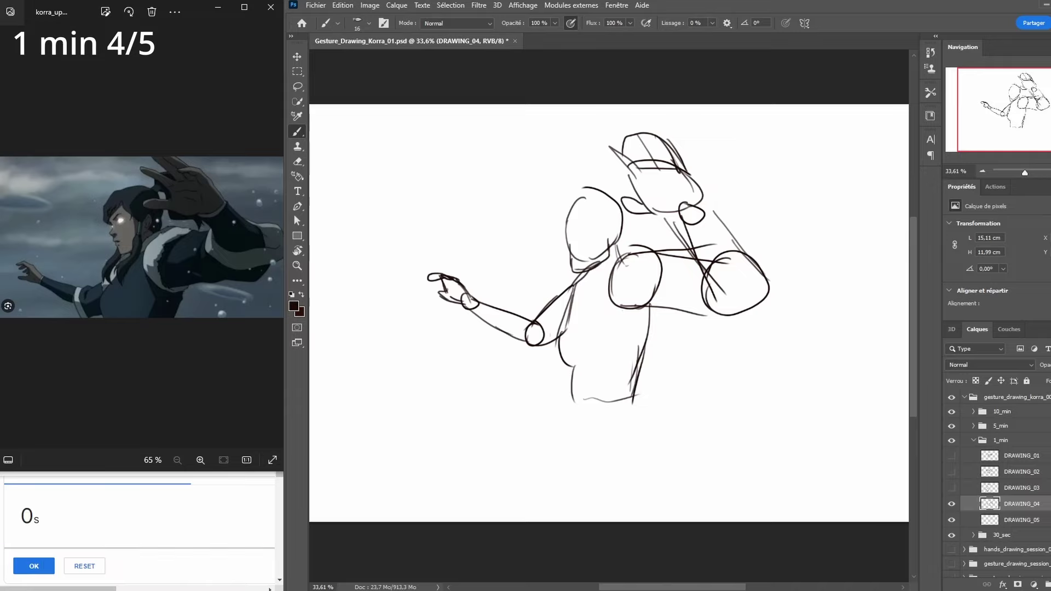
drag(590, 271, 572, 286)
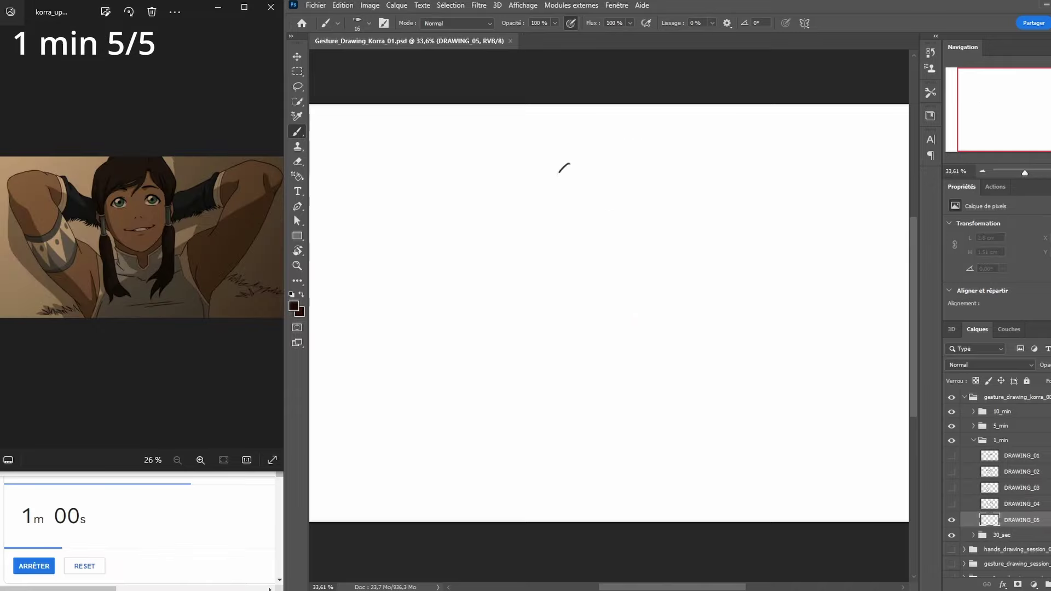
Draw the front-facing head with jaw and neck on layer DRAWING_05, plus oval shoulders on both sides
mouse_move(559, 173)
mouse_down()
mouse_move(576, 243)
mouse_move(618, 229)
mouse_move(632, 198)
mouse_move(599, 149)
mouse_move(566, 156)
mouse_move(554, 199)
mouse_move(578, 264)
mouse_move(593, 272)
mouse_up()
drag(631, 219, 596, 272)
mouse_move(627, 229)
mouse_down()
mouse_move(608, 260)
mouse_move(564, 281)
mouse_move(622, 282)
mouse_move(544, 282)
mouse_move(505, 317)
mouse_move(542, 295)
mouse_move(533, 341)
mouse_up()
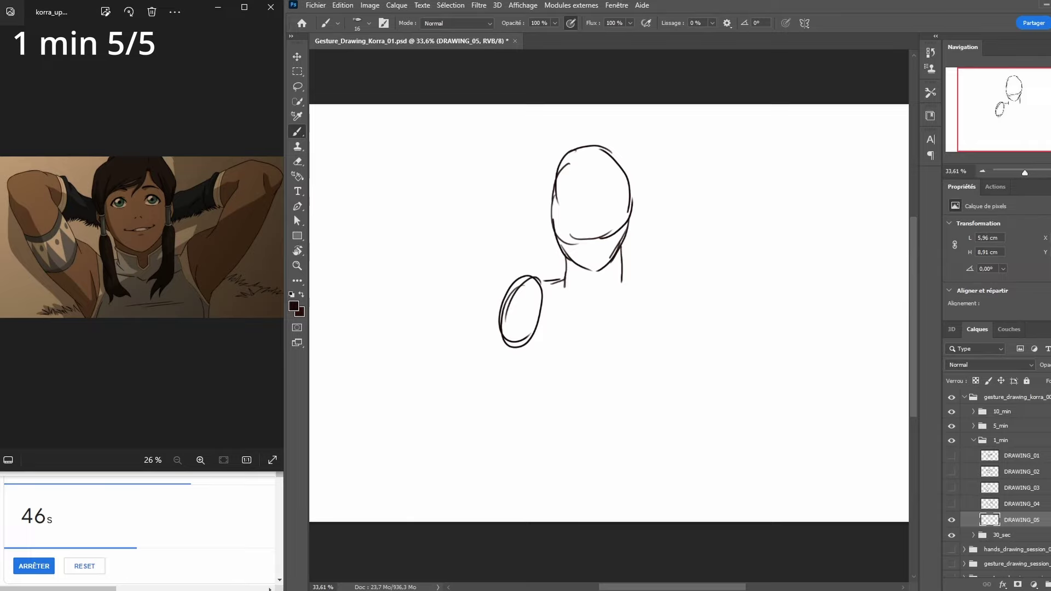
mouse_move(624, 274)
mouse_down()
mouse_move(682, 329)
mouse_move(693, 271)
mouse_move(662, 252)
mouse_move(698, 219)
mouse_up()
drag(678, 252, 684, 239)
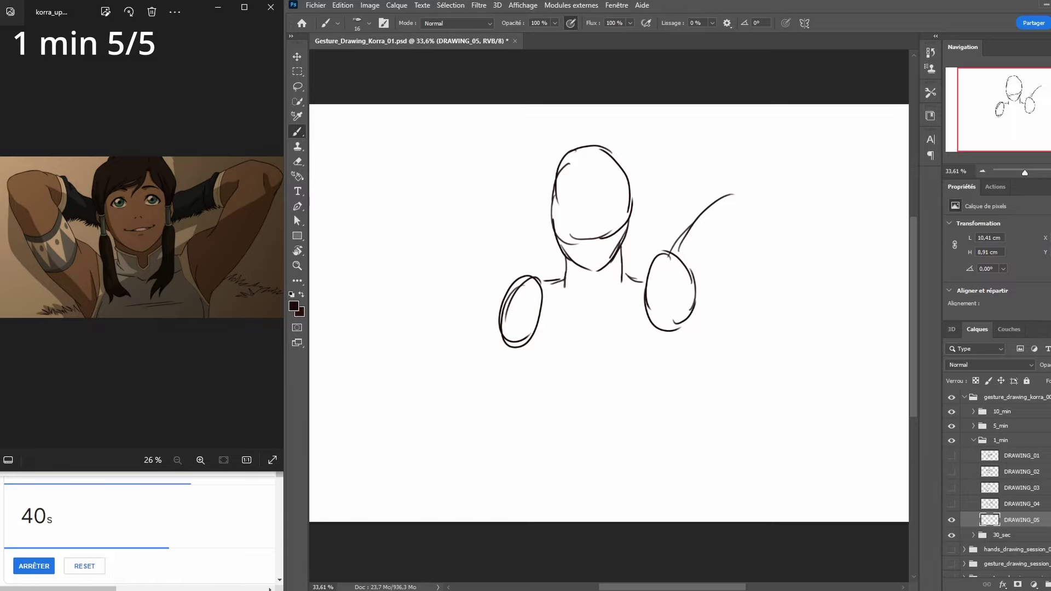
Draw the arm on the viewer's right with raised upper arm, round elbow and forearm folded behind the head
drag(727, 195, 671, 277)
drag(745, 243, 690, 322)
mouse_move(749, 239)
mouse_down()
mouse_move(695, 306)
mouse_move(754, 212)
mouse_move(745, 244)
mouse_up()
mouse_move(740, 174)
mouse_down()
mouse_move(771, 198)
mouse_move(751, 203)
mouse_up()
mouse_move(758, 160)
mouse_down()
mouse_move(769, 192)
mouse_move(675, 191)
mouse_move(632, 213)
mouse_up()
drag(703, 212, 630, 229)
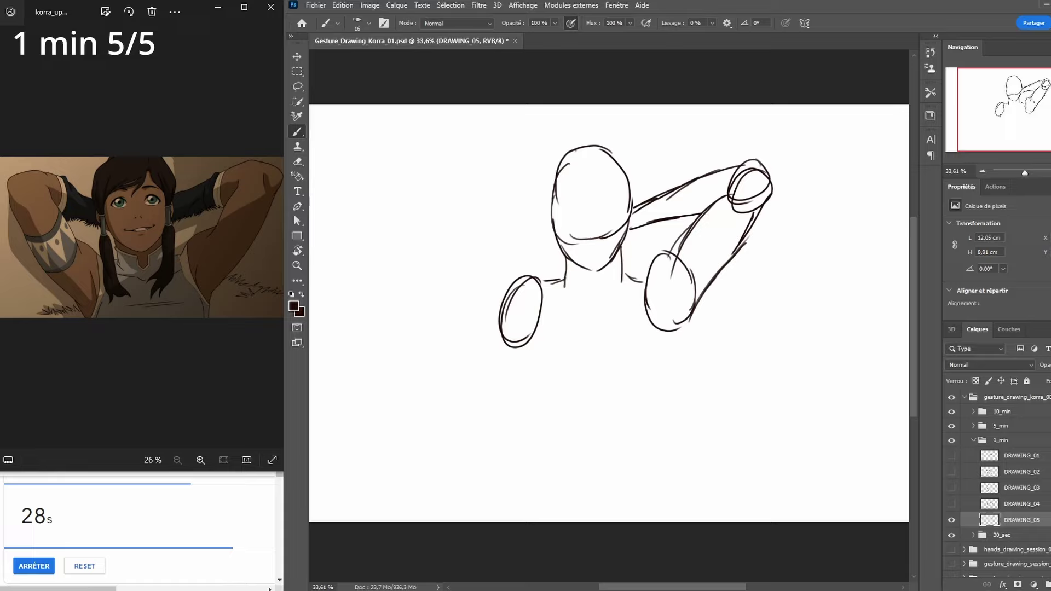
mouse_move(733, 170)
mouse_down()
mouse_move(748, 189)
mouse_move(735, 167)
mouse_up()
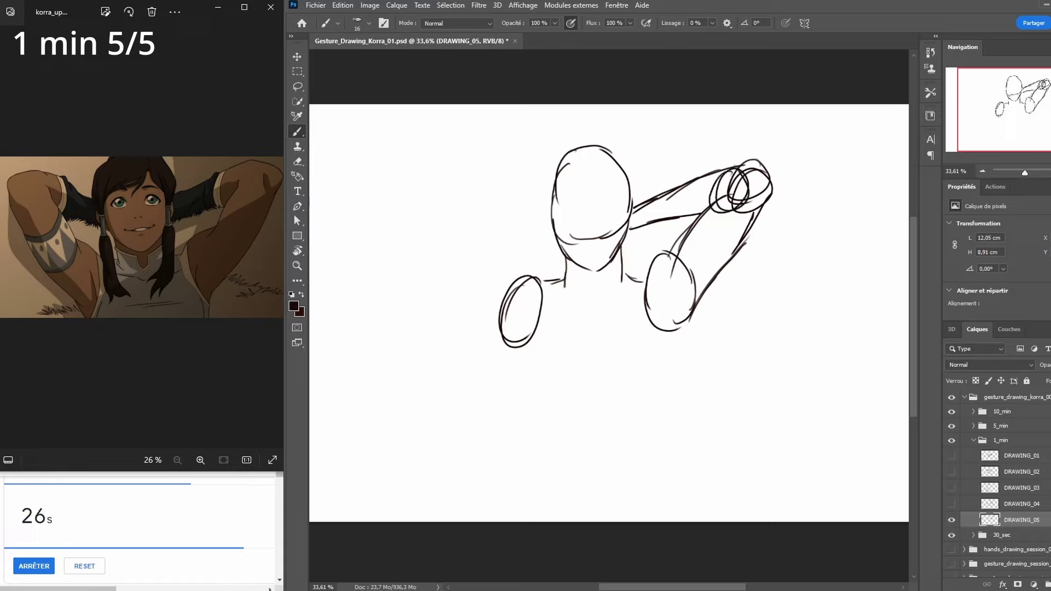
Draw the raised upper arm on the viewer's left from the shoulder oval to a round elbow
drag(494, 237, 527, 300)
drag(449, 251, 502, 338)
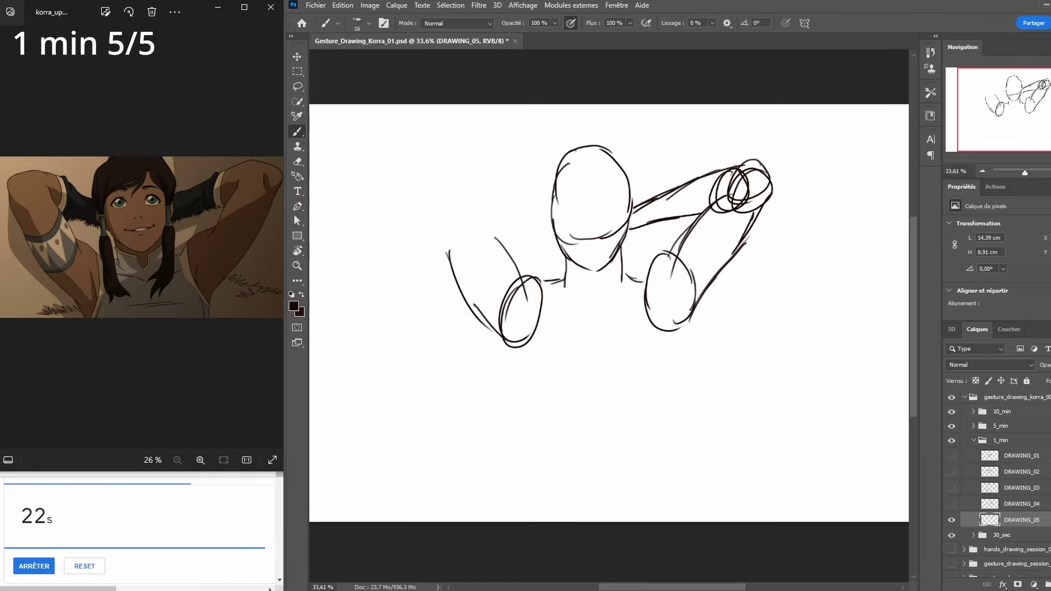
drag(437, 202, 450, 271)
mouse_move(448, 182)
mouse_down()
mouse_move(438, 192)
mouse_move(465, 211)
mouse_move(461, 174)
mouse_move(502, 249)
mouse_up()
drag(479, 215, 504, 255)
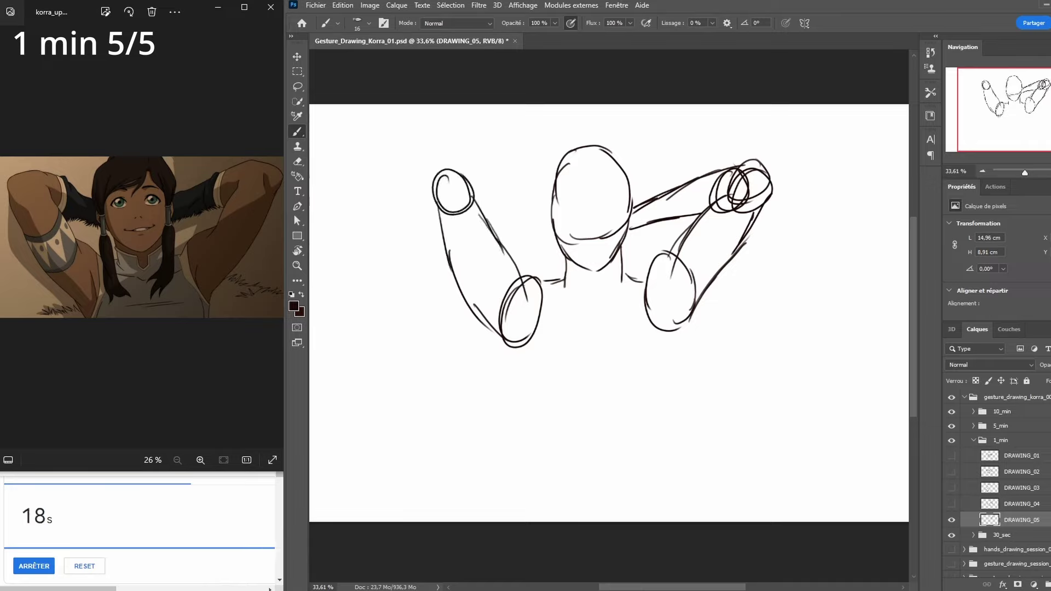
Draw the forearm on the viewer's left running from the elbow to behind the head
drag(478, 200, 541, 219)
drag(460, 174, 552, 197)
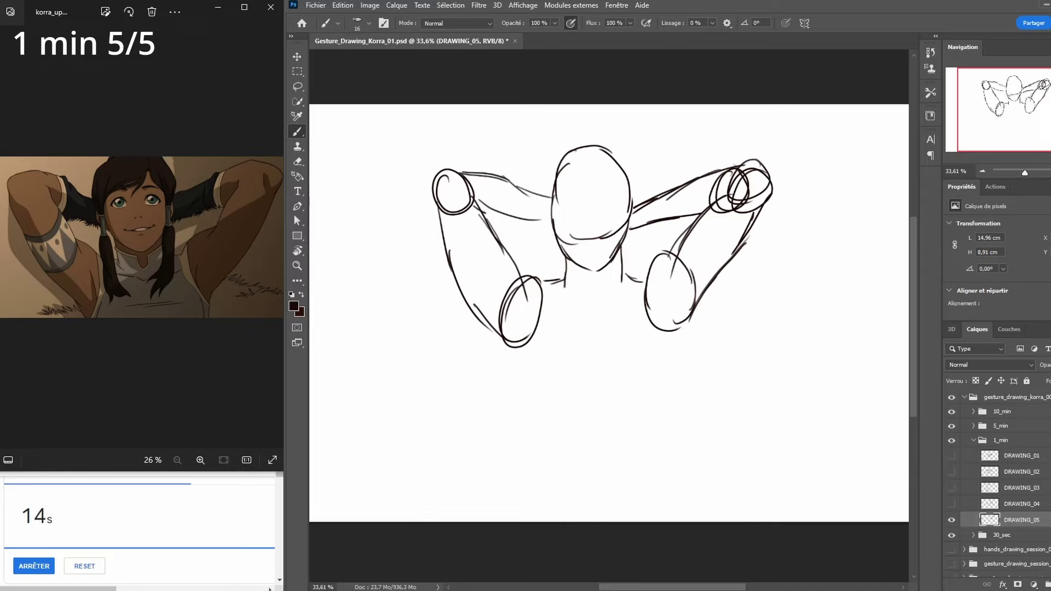
drag(485, 213, 522, 215)
drag(515, 218, 550, 219)
Draw the rounded ribcage below the shoulders and extend both waist lines downward
mouse_move(521, 335)
mouse_down()
mouse_move(530, 392)
mouse_move(571, 407)
mouse_up()
drag(671, 332, 634, 406)
drag(566, 415, 669, 353)
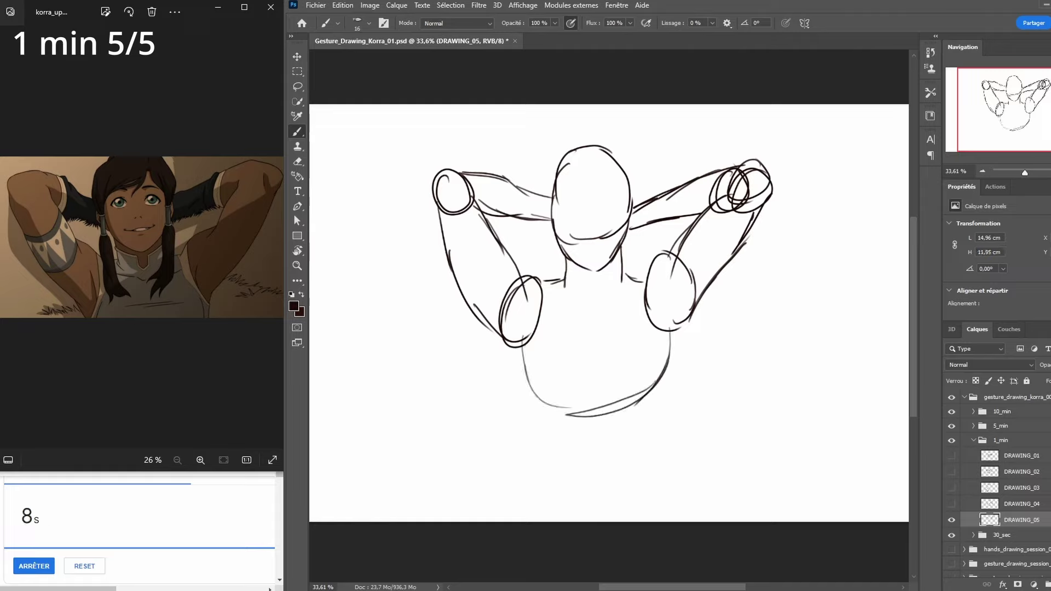
drag(527, 363, 523, 448)
drag(662, 370, 671, 438)
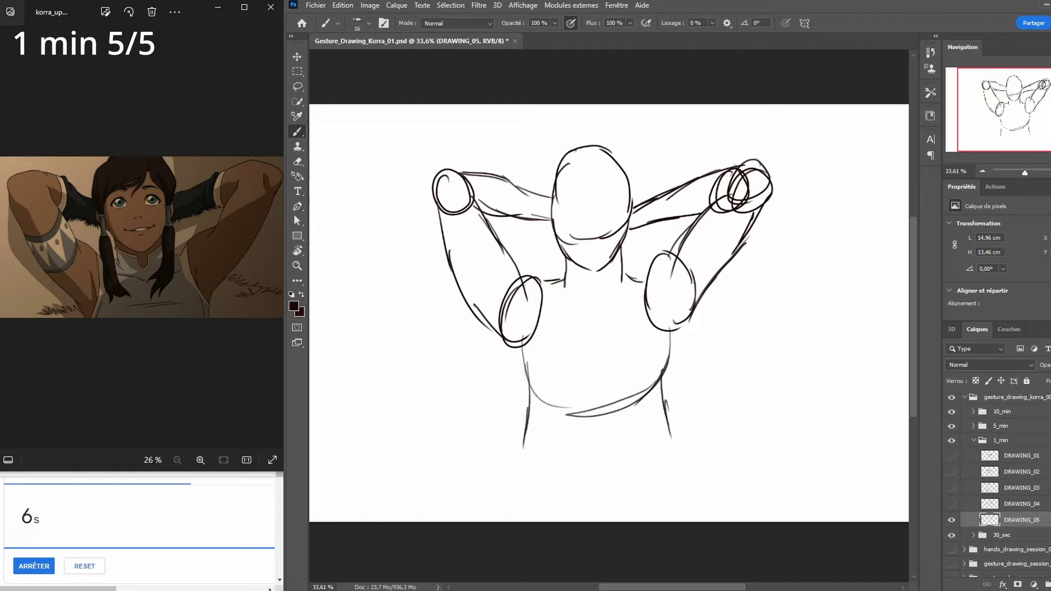
Draw the parted fringe across the forehead, the hair outline around the head and the strands beside the face
mouse_move(596, 163)
mouse_down()
mouse_move(555, 215)
mouse_move(629, 200)
mouse_up()
drag(568, 140, 542, 192)
drag(609, 142, 631, 206)
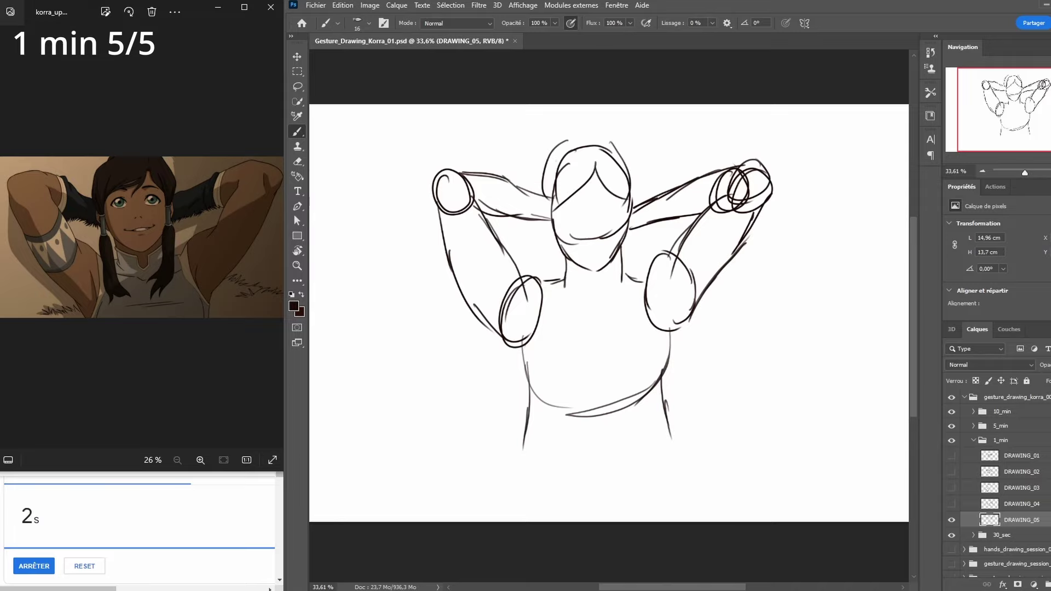
mouse_move(558, 148)
mouse_down()
mouse_move(541, 223)
mouse_move(563, 242)
mouse_up()
drag(629, 200, 638, 285)
drag(633, 190, 634, 204)
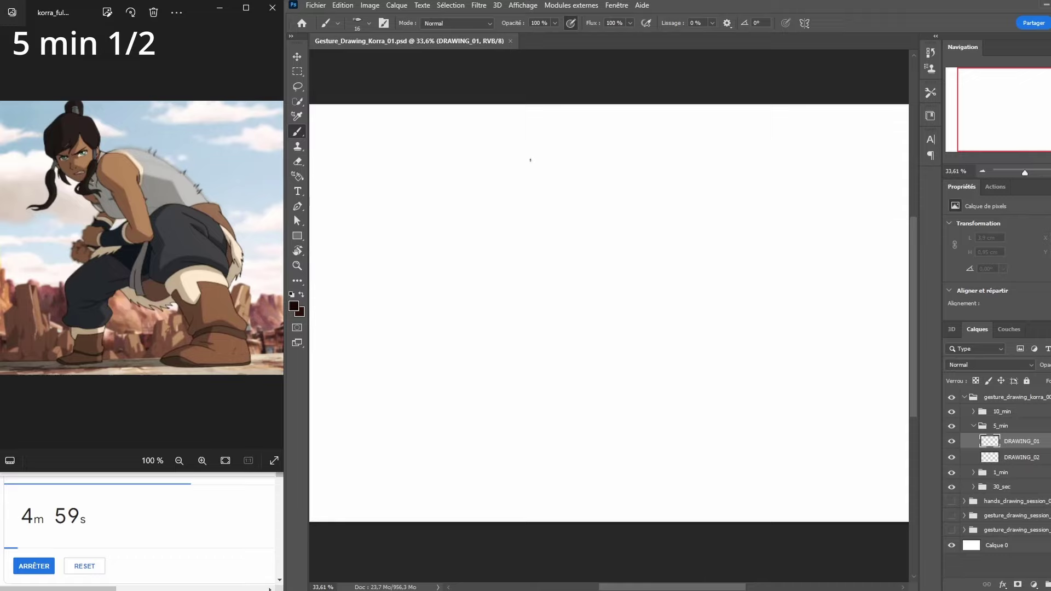
Draw the crouching figure's head oval with pointed jaw, ear and neck lines on layer DRAWING_01 of the 5_min group
mouse_move(531, 159)
mouse_down()
mouse_move(518, 192)
mouse_move(530, 218)
mouse_move(548, 219)
mouse_move(573, 184)
mouse_move(544, 150)
mouse_move(528, 159)
mouse_up()
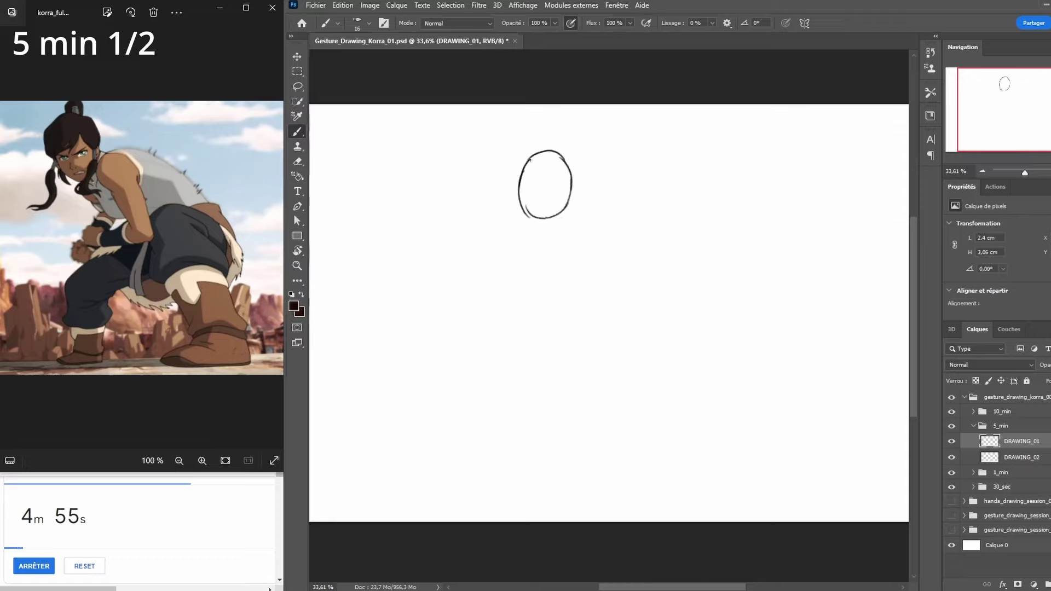
drag(524, 204, 553, 231)
mouse_move(572, 181)
mouse_down()
mouse_move(551, 233)
mouse_move(575, 193)
mouse_up()
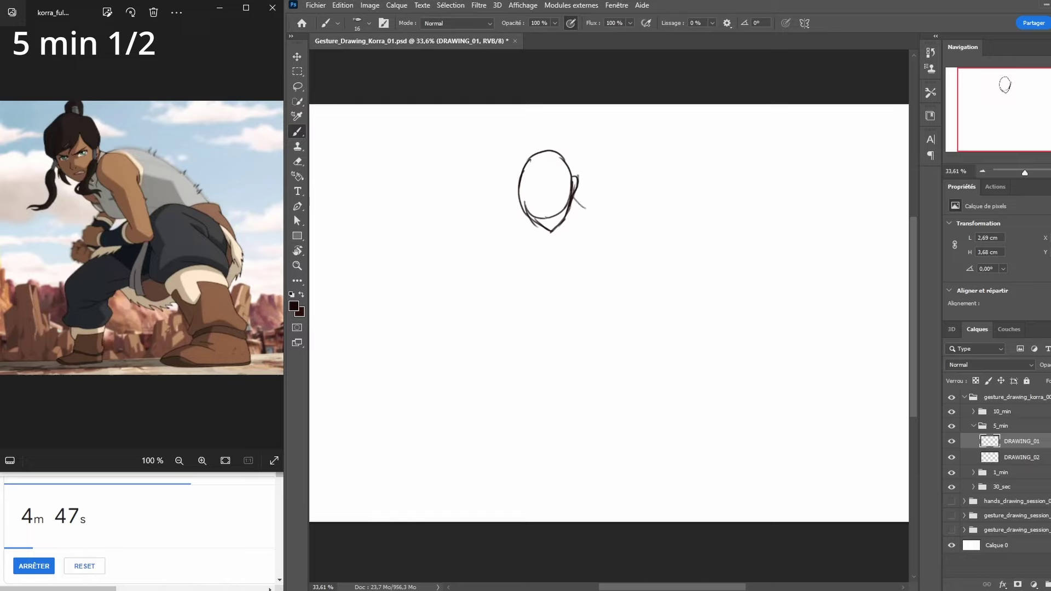
mouse_move(574, 201)
mouse_down()
mouse_move(588, 214)
mouse_move(561, 237)
mouse_up()
Draw the crouching figure's round ribcage, slanting waist and back lines, and large pelvis with an inner hip oval
mouse_move(596, 207)
mouse_down()
mouse_move(561, 247)
mouse_move(562, 270)
mouse_move(582, 284)
mouse_move(640, 269)
mouse_move(651, 219)
mouse_move(610, 201)
mouse_move(590, 208)
mouse_up()
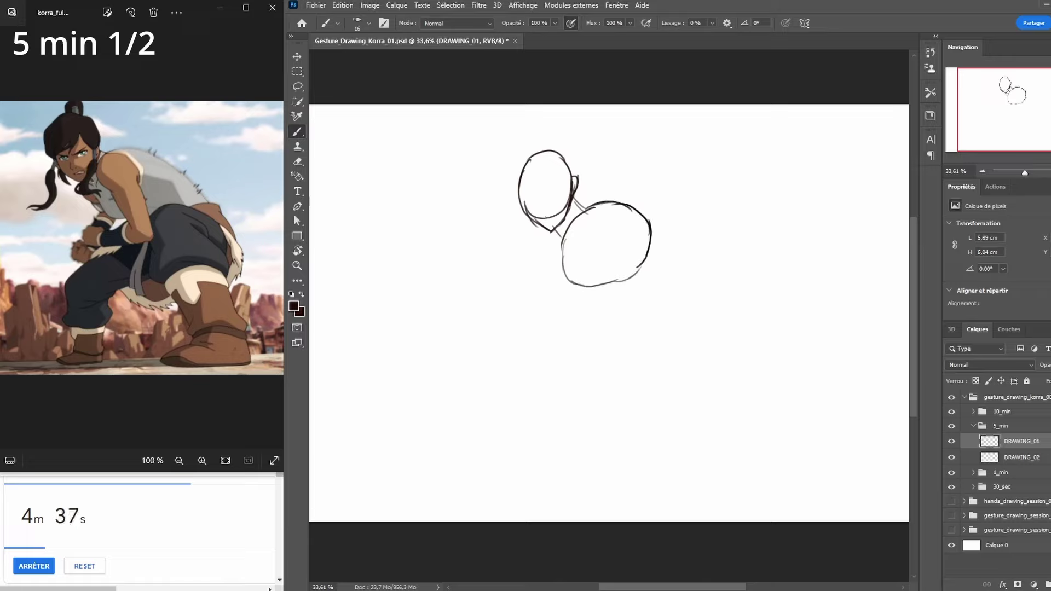
drag(601, 283, 656, 315)
mouse_move(651, 222)
mouse_down()
mouse_move(715, 291)
mouse_move(646, 321)
mouse_move(629, 352)
mouse_move(669, 391)
mouse_move(724, 371)
mouse_move(735, 358)
mouse_move(715, 292)
mouse_move(731, 348)
mouse_move(698, 376)
mouse_move(726, 306)
mouse_move(723, 379)
mouse_up()
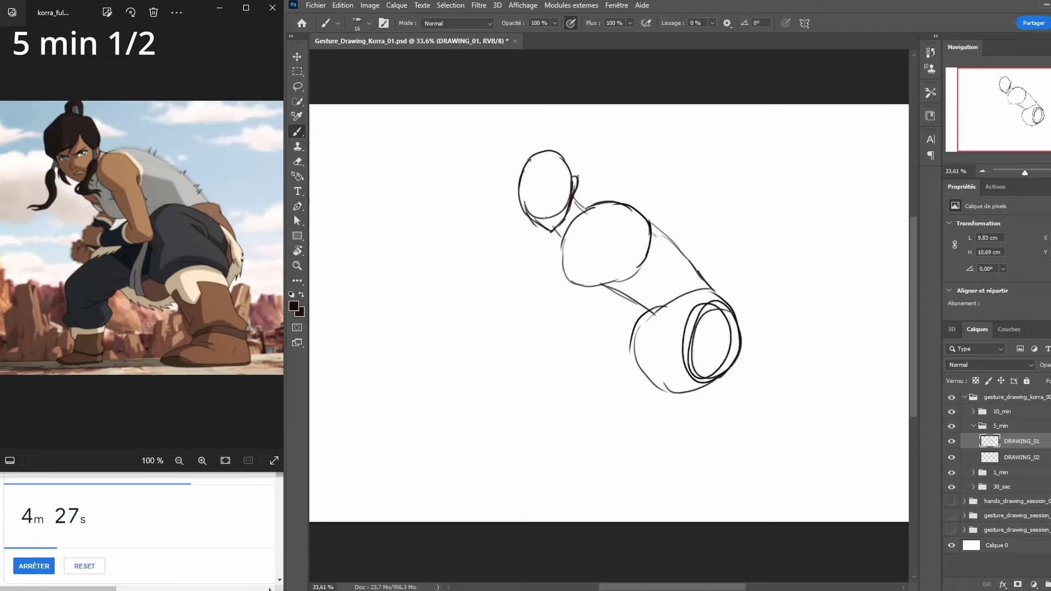
key(ctrl+z)
mouse_move(712, 299)
mouse_down()
mouse_move(680, 365)
mouse_move(721, 302)
mouse_move(737, 315)
mouse_up()
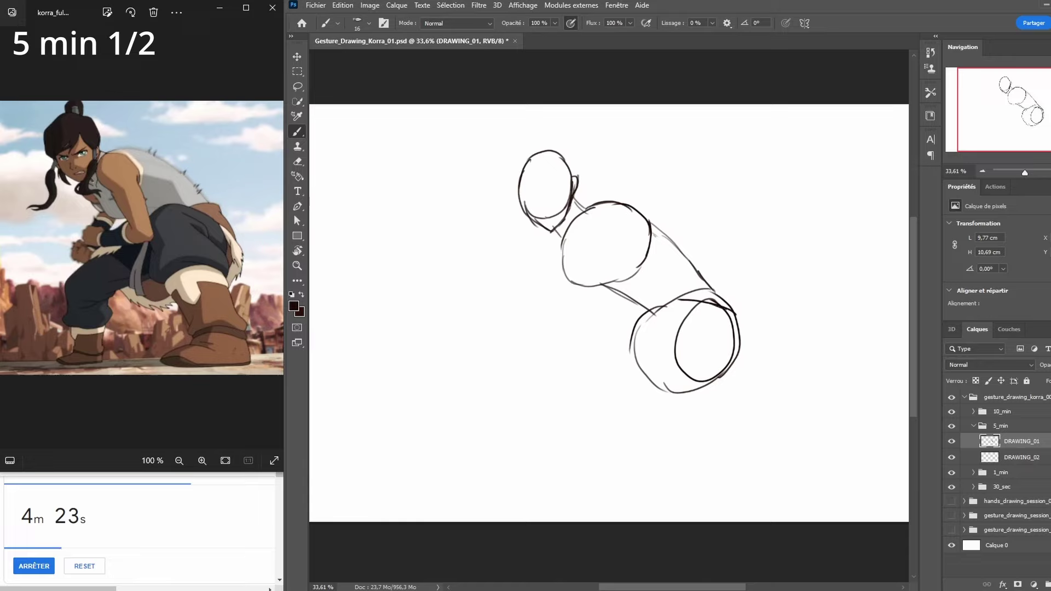
Draw the foreshortened near thigh around the hip, with a round knee at its front and the first shin line
mouse_move(667, 299)
mouse_down()
mouse_move(725, 295)
mouse_move(755, 382)
mouse_up()
mouse_move(717, 293)
mouse_down()
mouse_move(751, 386)
mouse_move(663, 392)
mouse_move(747, 392)
mouse_up()
mouse_move(658, 359)
mouse_down()
mouse_move(677, 369)
mouse_move(651, 356)
mouse_up()
mouse_move(660, 296)
mouse_down()
mouse_move(639, 335)
mouse_move(673, 347)
mouse_move(654, 293)
mouse_up()
drag(636, 343, 651, 416)
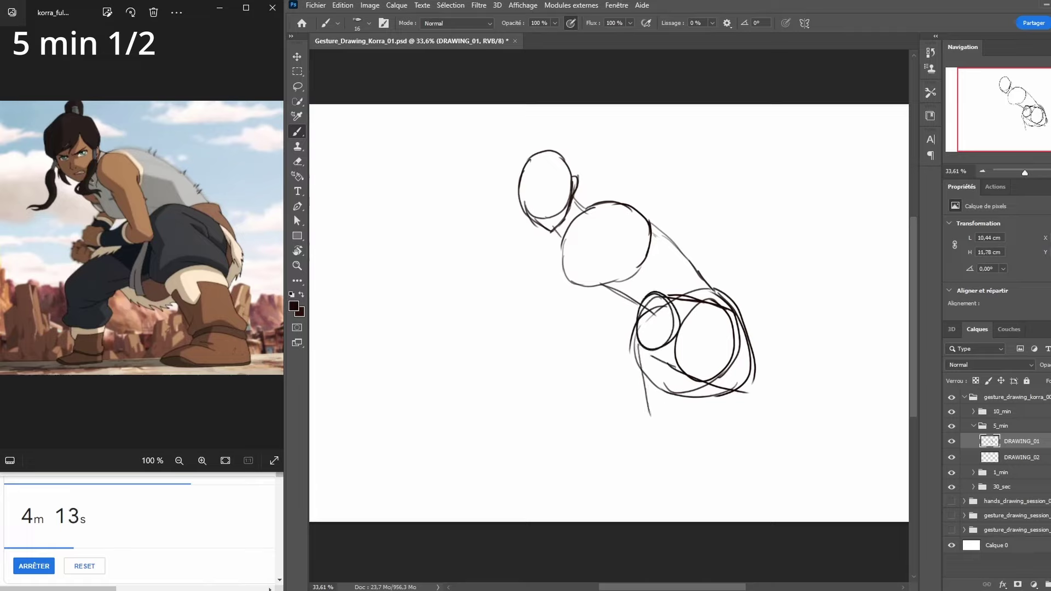
Build up the near knee and draw the lower leg down to a wide, flat oval foot
mouse_move(655, 293)
mouse_down()
mouse_move(669, 313)
mouse_move(635, 345)
mouse_move(694, 379)
mouse_up()
drag(675, 323, 735, 438)
drag(635, 346, 647, 458)
mouse_move(641, 382)
mouse_down()
mouse_move(660, 470)
mouse_move(640, 477)
mouse_move(679, 502)
mouse_move(751, 482)
mouse_move(744, 463)
mouse_move(665, 467)
mouse_up()
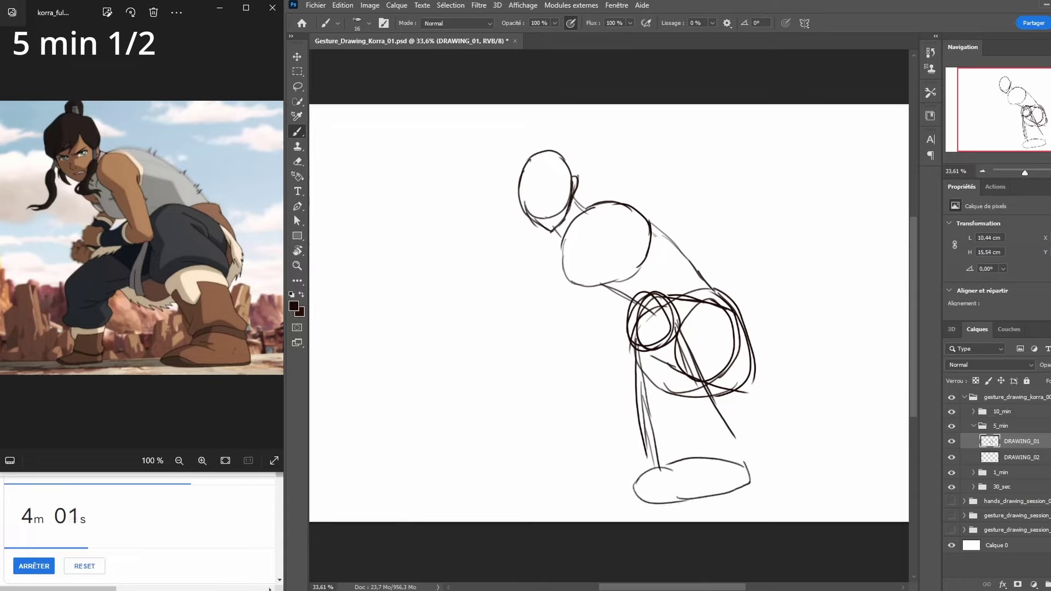
drag(654, 413, 674, 474)
drag(646, 379, 665, 472)
drag(721, 415, 735, 465)
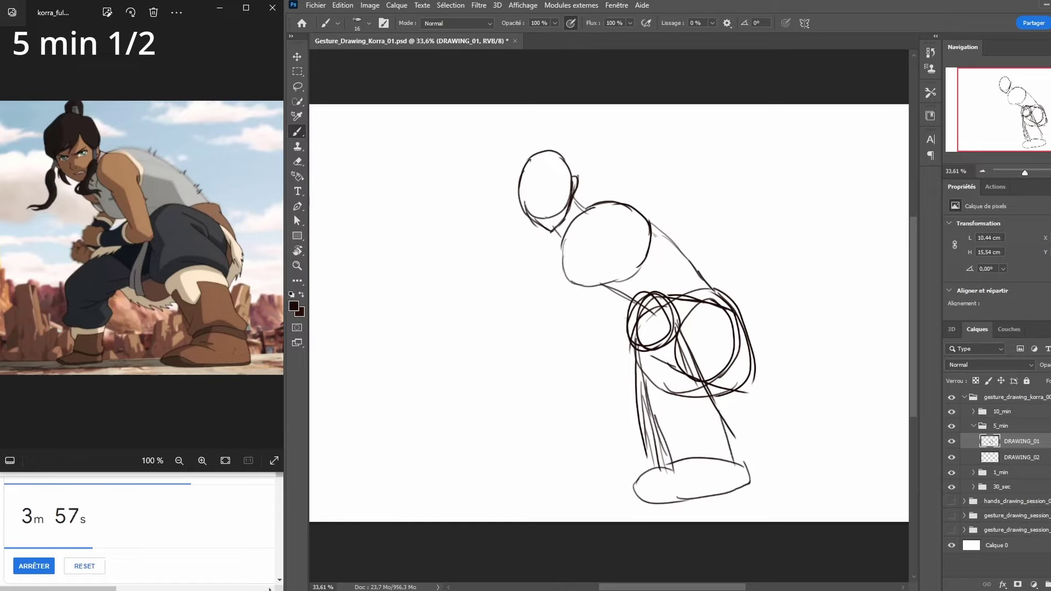
Draw the far leg with the thigh extending forward, a round bent knee and both sides of the lower leg
drag(628, 313, 577, 343)
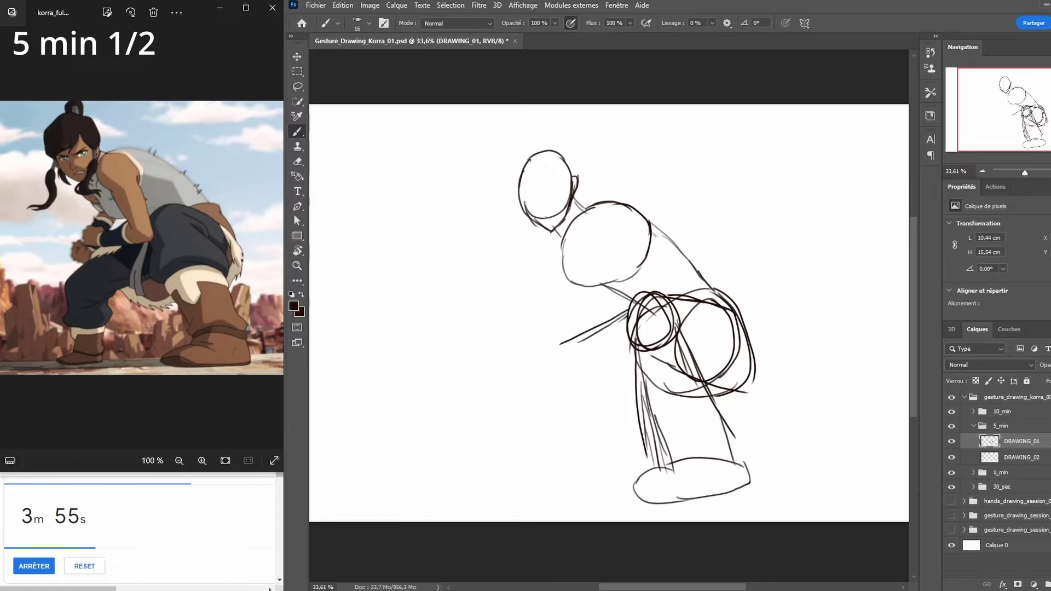
drag(626, 310, 560, 348)
drag(639, 377, 602, 391)
drag(649, 376, 605, 391)
mouse_move(608, 326)
mouse_down()
mouse_move(551, 385)
mouse_move(590, 401)
mouse_up()
mouse_move(572, 389)
mouse_down()
mouse_move(598, 397)
mouse_move(641, 373)
mouse_up()
mouse_move(558, 354)
mouse_down()
mouse_move(570, 349)
mouse_move(564, 396)
mouse_move(531, 408)
mouse_move(542, 473)
mouse_up()
mouse_move(586, 399)
mouse_down()
mouse_move(563, 468)
mouse_move(574, 442)
mouse_up()
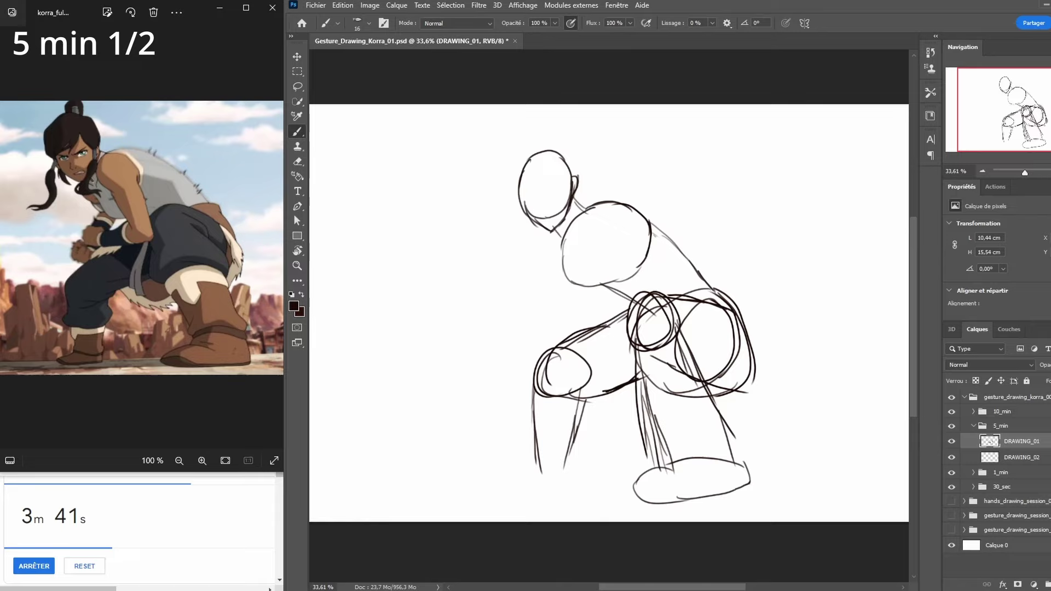
Finish the far lower leg with a small oval foot and strengthen the curved back line from the shoulders to the pelvis
mouse_move(582, 387)
mouse_down()
mouse_move(567, 476)
mouse_move(542, 454)
mouse_move(536, 466)
mouse_move(574, 425)
mouse_up()
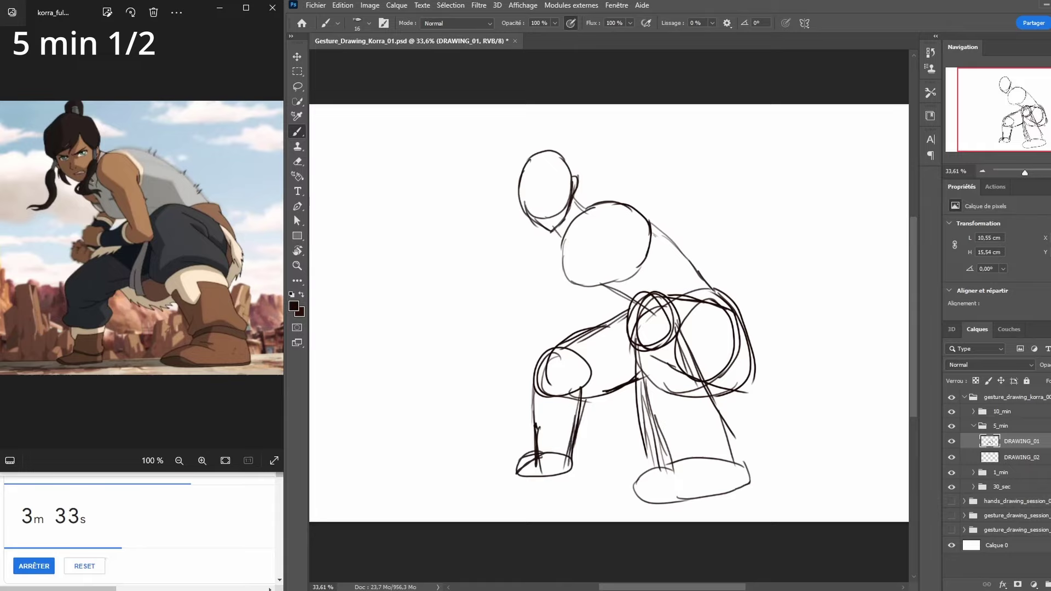
drag(681, 247, 710, 304)
drag(691, 257, 721, 311)
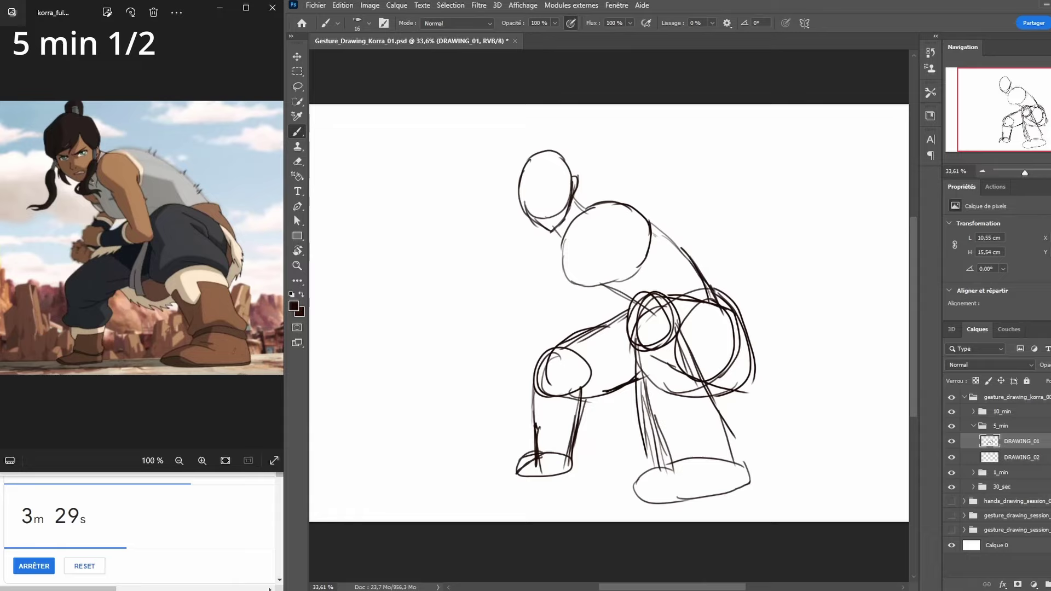
mouse_move(608, 201)
mouse_down()
mouse_move(656, 220)
mouse_move(686, 250)
mouse_up()
Draw the near arm with a round shoulder, tapering upper arm, circular elbow and forearm reaching forward to a round fist
mouse_move(594, 200)
mouse_down()
mouse_move(576, 233)
mouse_move(621, 230)
mouse_move(586, 208)
mouse_up()
drag(596, 252, 631, 333)
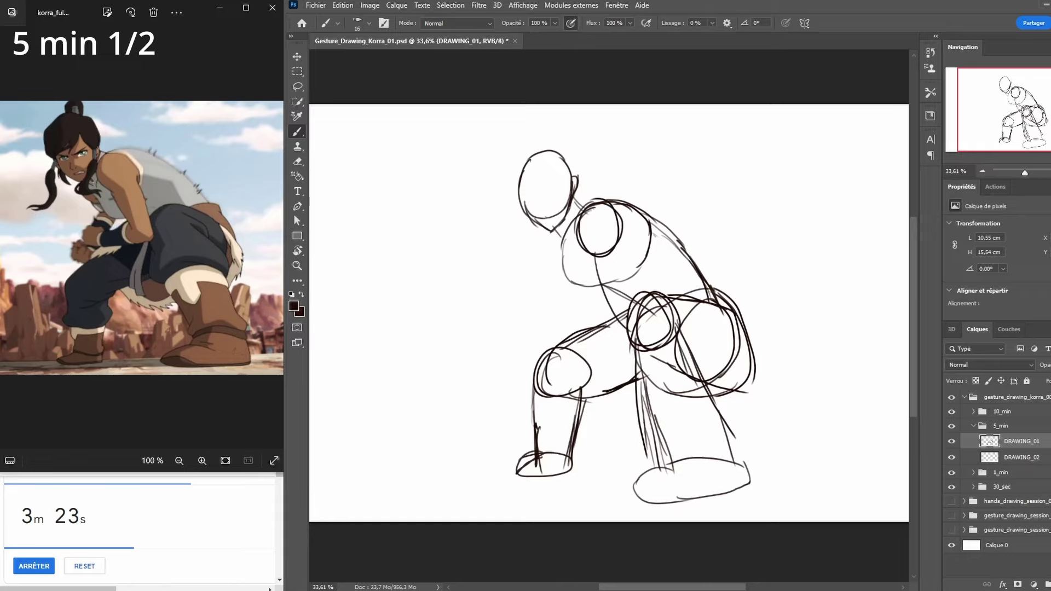
mouse_move(594, 257)
mouse_down()
mouse_move(635, 325)
mouse_move(622, 257)
mouse_move(632, 331)
mouse_move(590, 252)
mouse_move(623, 328)
mouse_up()
mouse_move(618, 230)
mouse_down()
mouse_move(635, 323)
mouse_move(614, 334)
mouse_move(635, 310)
mouse_move(606, 309)
mouse_move(559, 334)
mouse_move(563, 343)
mouse_move(560, 326)
mouse_move(559, 336)
mouse_move(533, 323)
mouse_move(554, 309)
mouse_move(560, 335)
mouse_up()
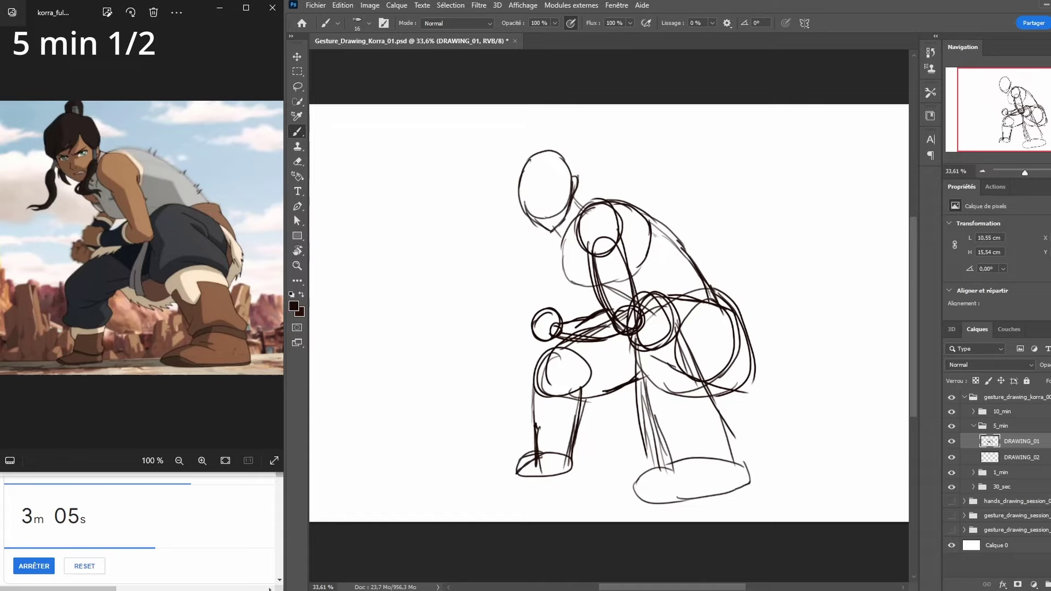
Draw the far arm with a partly hidden shoulder, bent forearm and round fist above the far knee
mouse_move(564, 249)
mouse_down()
mouse_move(575, 289)
mouse_move(595, 293)
mouse_up()
mouse_move(560, 239)
mouse_down()
mouse_move(549, 255)
mouse_move(553, 268)
mouse_move(569, 266)
mouse_move(563, 300)
mouse_move(581, 302)
mouse_move(547, 315)
mouse_move(563, 322)
mouse_up()
mouse_move(588, 286)
mouse_down()
mouse_move(571, 321)
mouse_move(524, 361)
mouse_move(521, 351)
mouse_move(549, 367)
mouse_up()
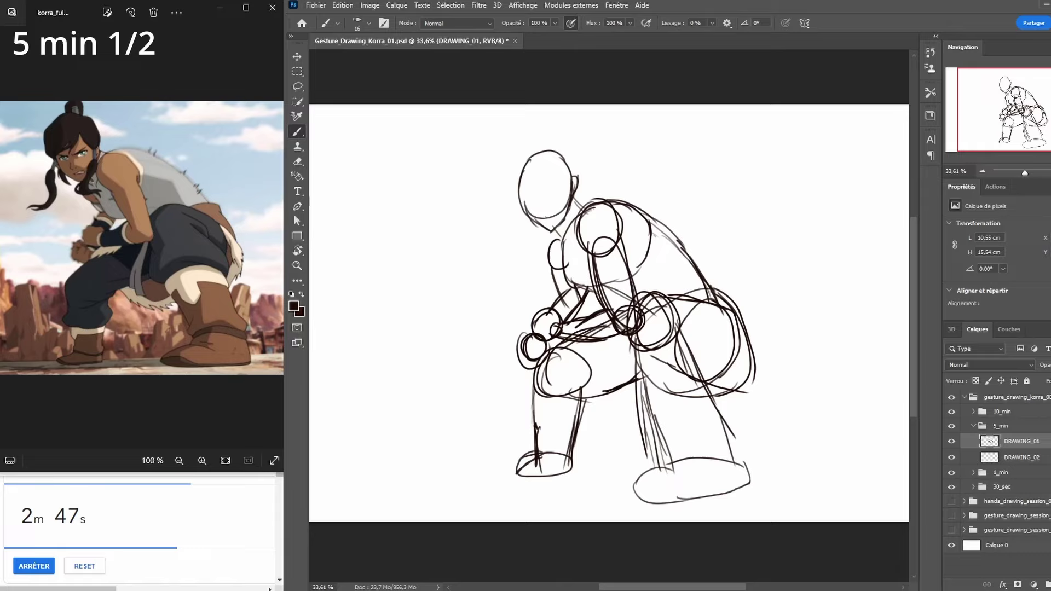
Add the face guidelines and hairline, an oval topknot, and the hanging hair strands on both sides of the face
mouse_move(548, 171)
mouse_down()
mouse_move(522, 200)
mouse_move(550, 229)
mouse_move(544, 194)
mouse_move(528, 198)
mouse_move(566, 183)
mouse_up()
drag(551, 171, 577, 186)
drag(543, 153, 549, 152)
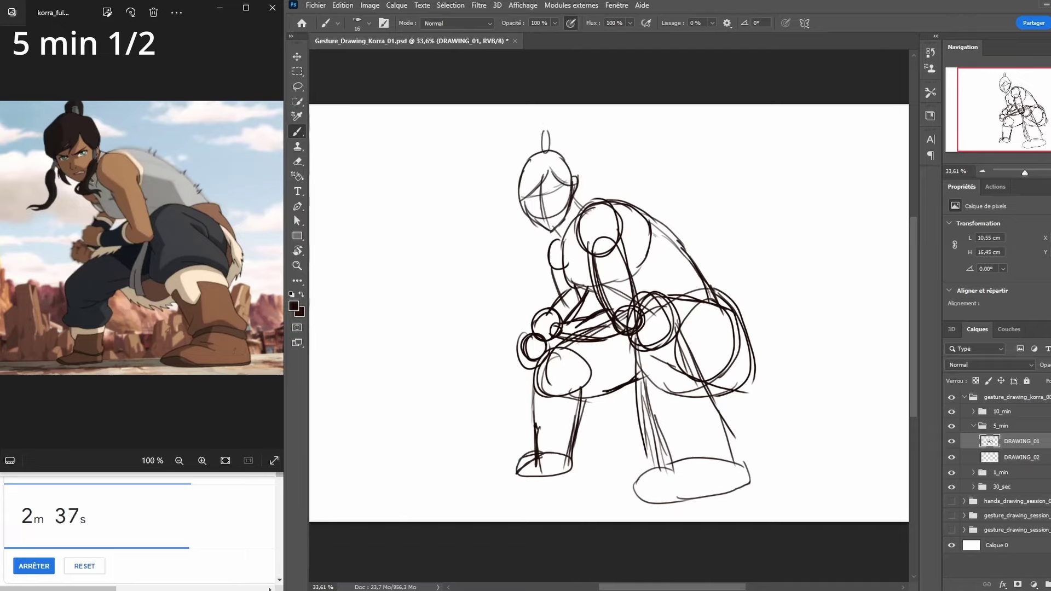
mouse_move(533, 153)
mouse_down()
mouse_move(556, 129)
mouse_move(558, 152)
mouse_up()
mouse_move(520, 198)
mouse_down()
mouse_move(491, 260)
mouse_move(520, 220)
mouse_up()
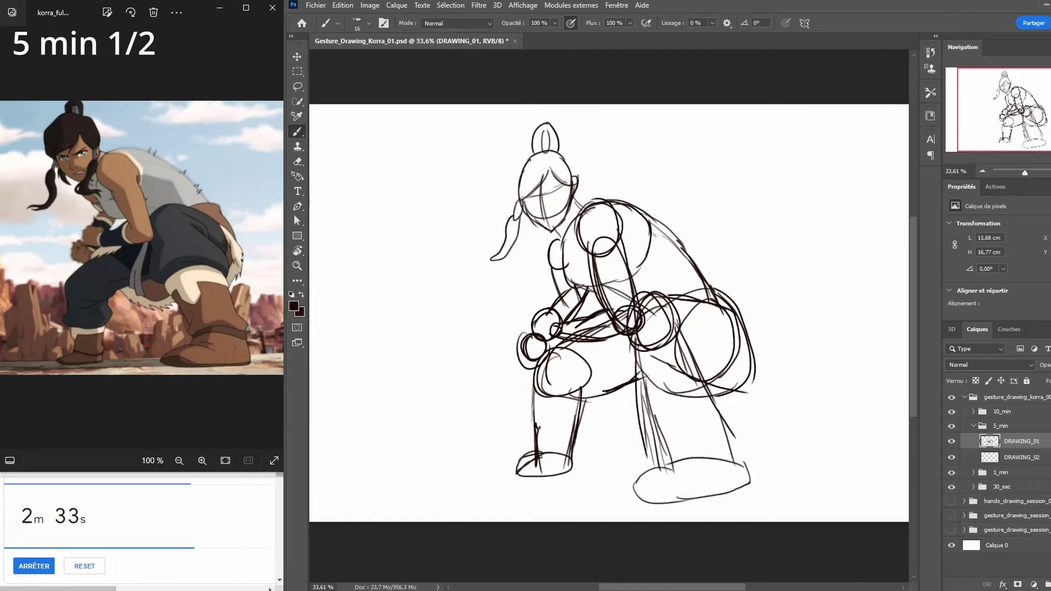
mouse_move(575, 182)
mouse_down()
mouse_move(558, 236)
mouse_move(568, 203)
mouse_up()
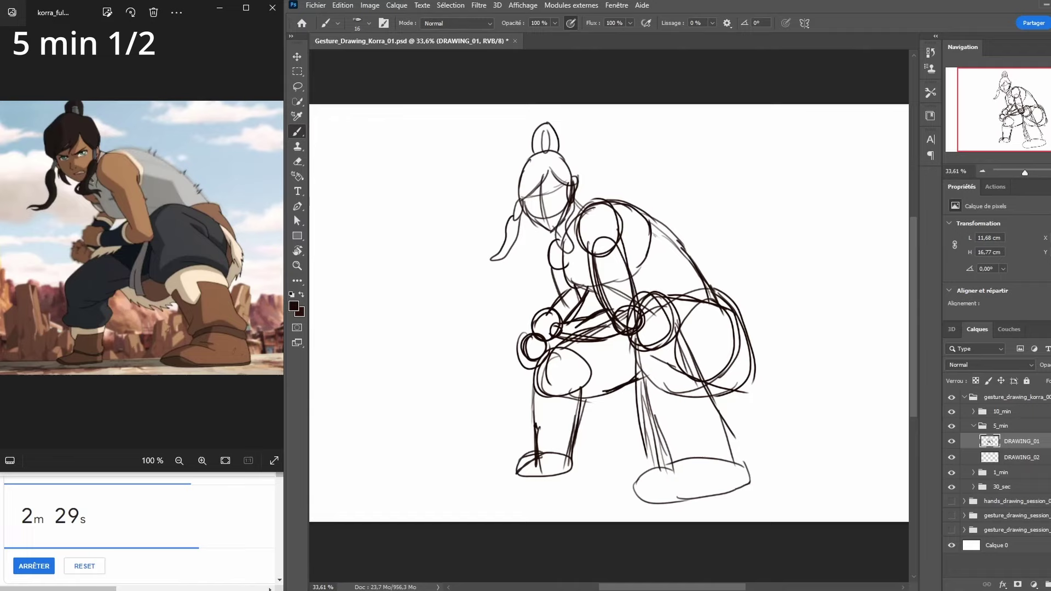
Erase the outer buttock lines with a 40 px eraser and redraw a tighter rounded contour from the lower back to the thigh
key(e)
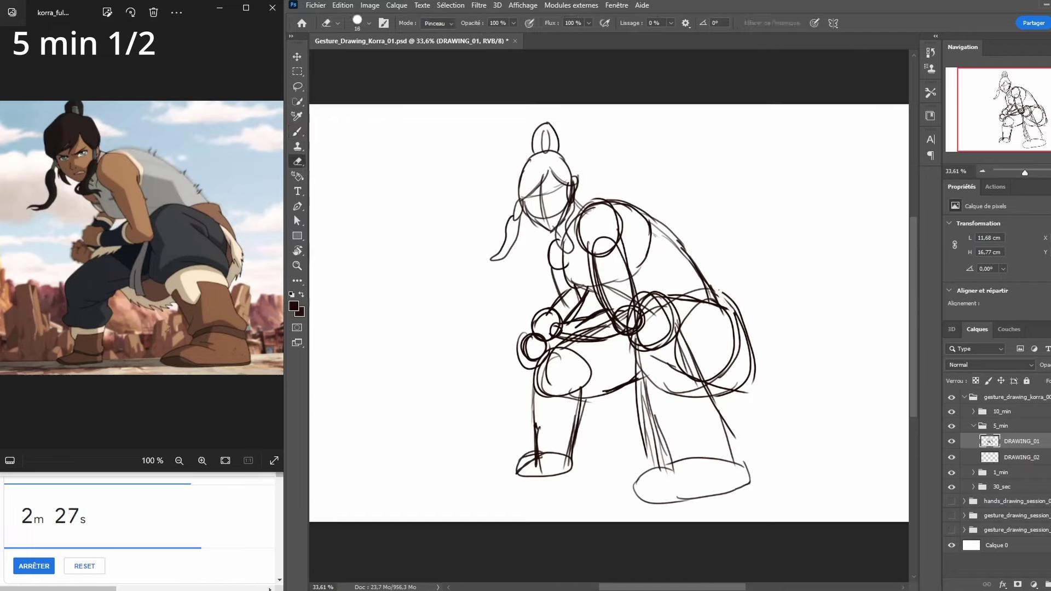
mouse_move(722, 294)
mouse_down()
mouse_move(742, 330)
mouse_move(742, 310)
mouse_up()
click(369, 23)
drag(356, 61, 366, 60)
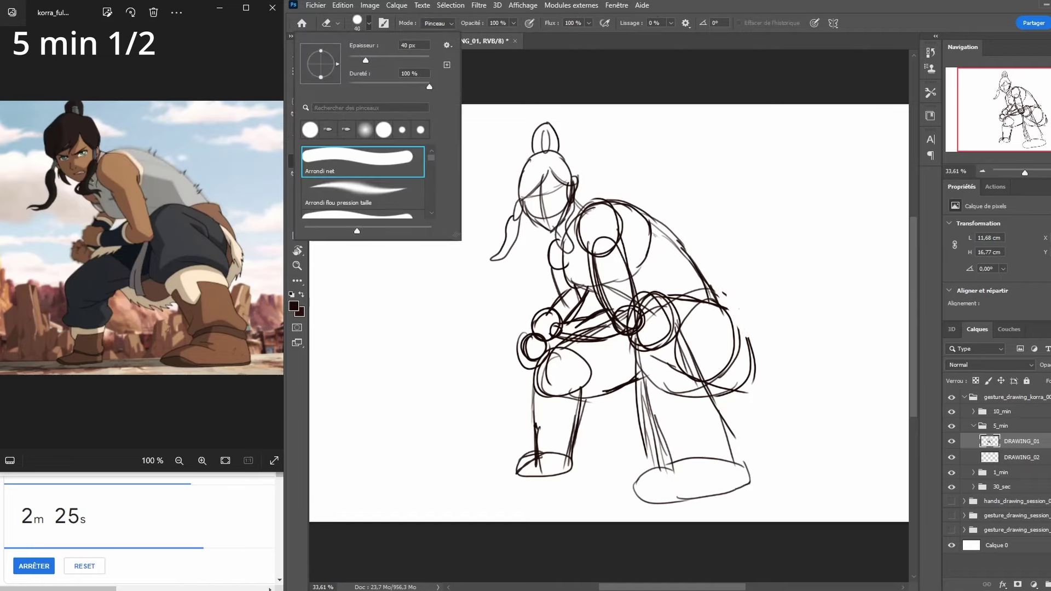
key(Return)
mouse_move(738, 328)
mouse_down()
mouse_move(753, 364)
mouse_move(748, 389)
mouse_up()
drag(725, 293, 721, 306)
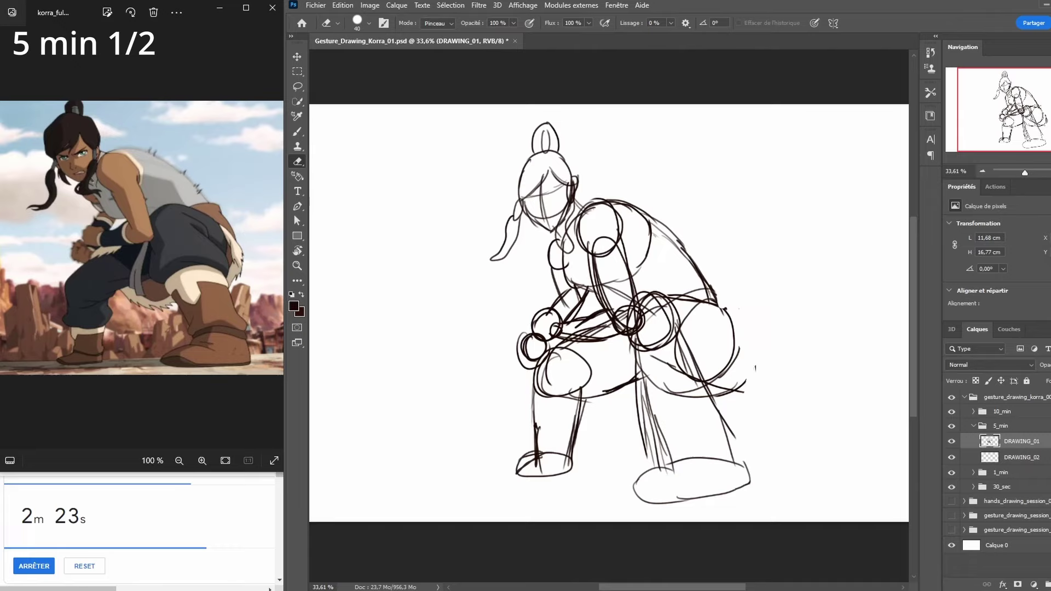
drag(746, 390, 738, 389)
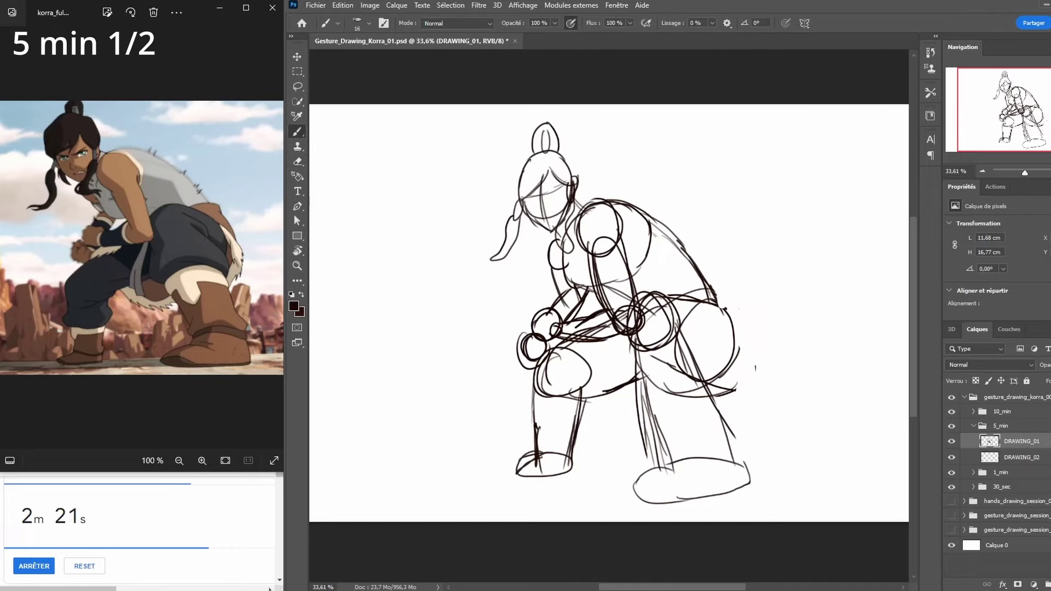
mouse_move(715, 295)
mouse_down()
mouse_move(736, 331)
mouse_move(733, 389)
mouse_up()
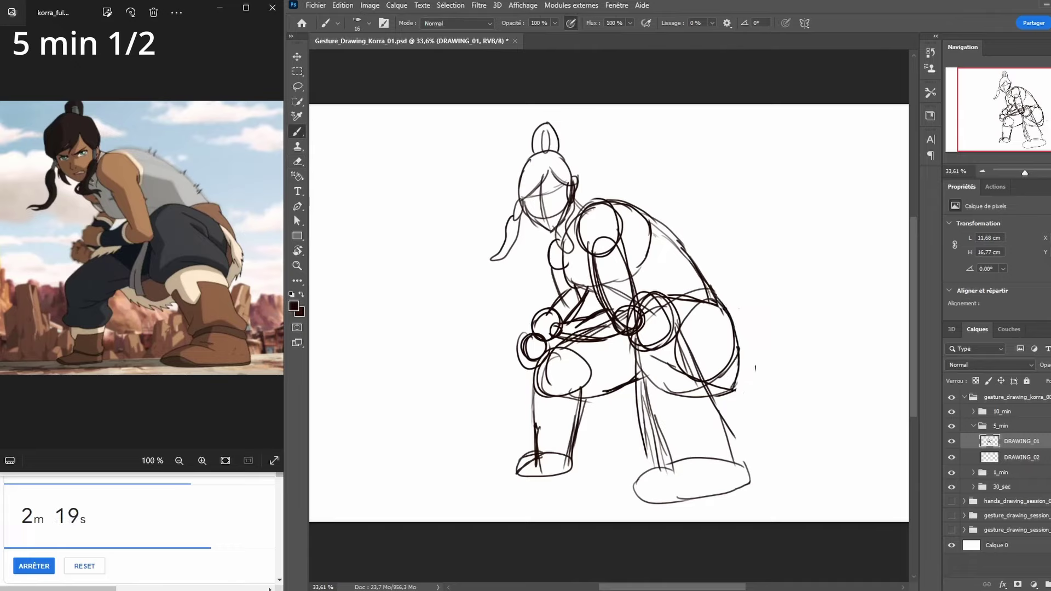
Erase the near elbow's construction circle and overlapping lines, and redraw the outer contour of the bent elbow
key(e)
mouse_move(608, 312)
mouse_down()
mouse_move(621, 326)
mouse_move(628, 308)
mouse_move(637, 328)
mouse_move(630, 291)
mouse_up()
mouse_move(630, 329)
mouse_down()
mouse_move(579, 336)
mouse_move(607, 330)
mouse_up()
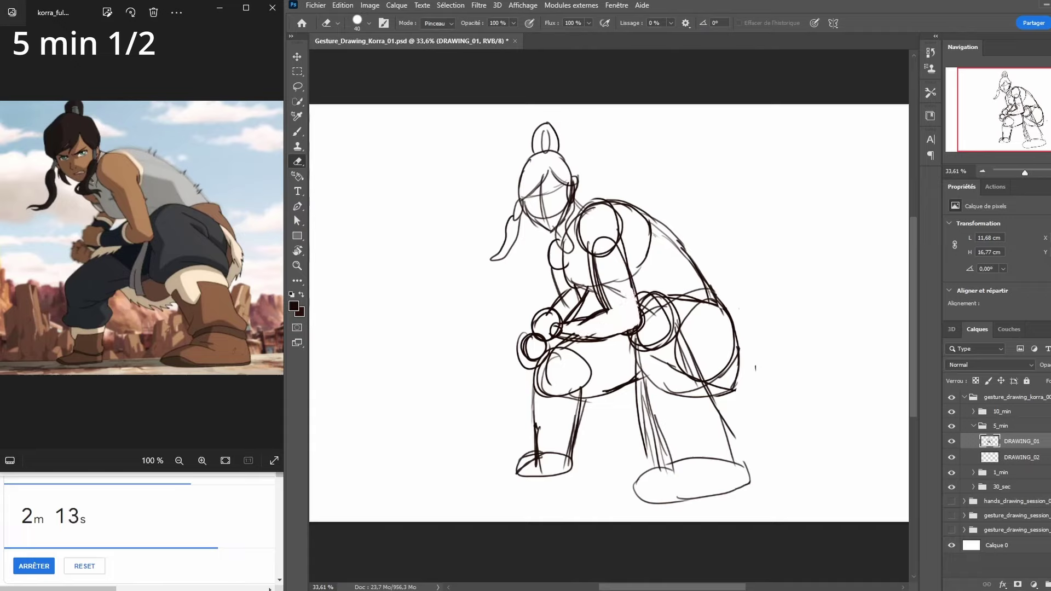
key(b)
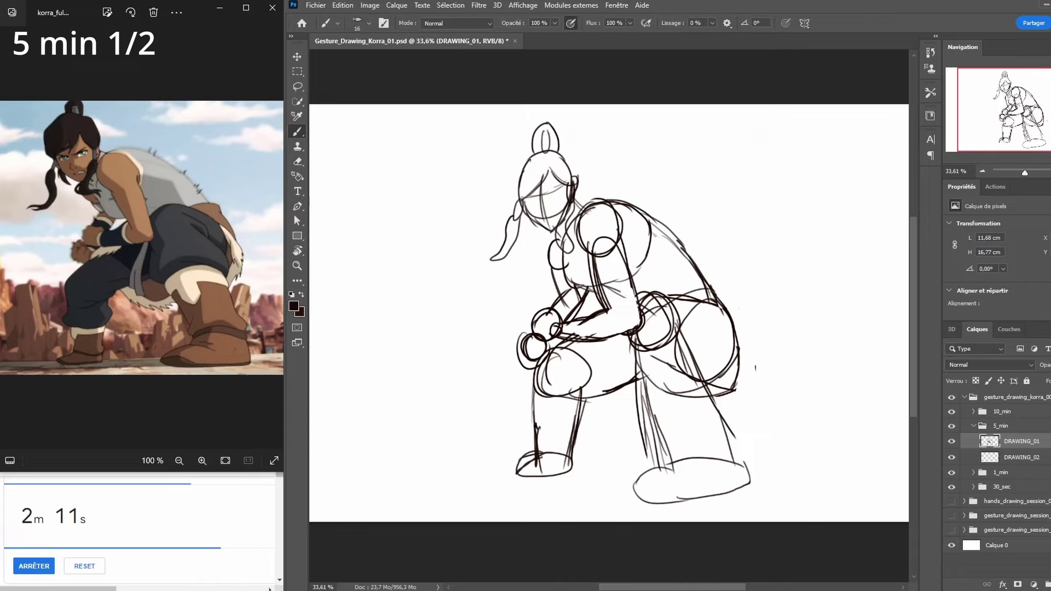
mouse_move(611, 321)
mouse_down()
mouse_move(605, 296)
mouse_move(633, 334)
mouse_up()
Refine the far leg by redrawing the shin, calf and underside of the thigh and cleaning up the stray lines
drag(537, 375, 538, 442)
key(e)
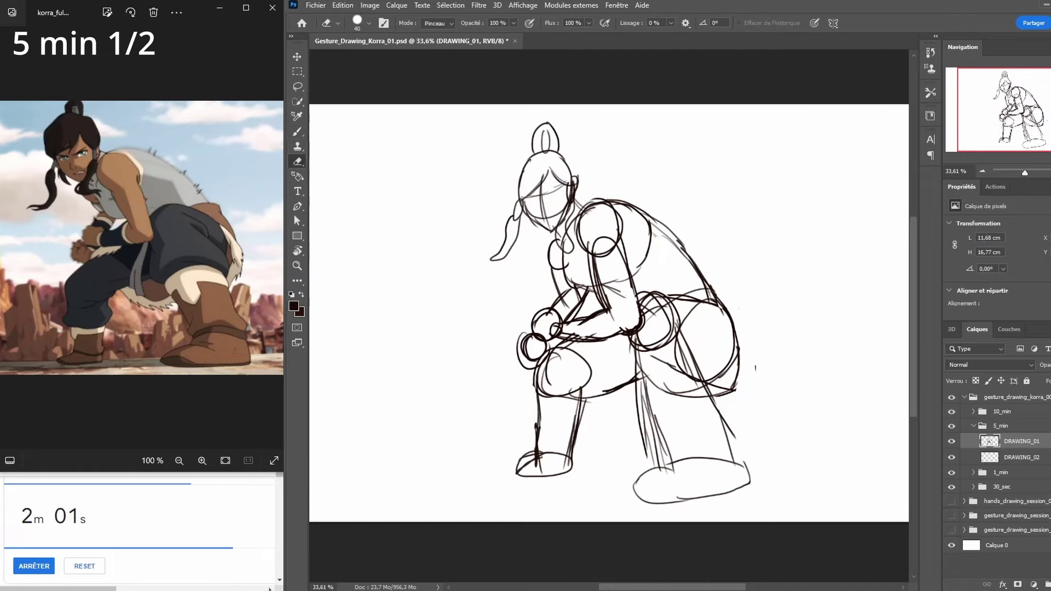
key(b)
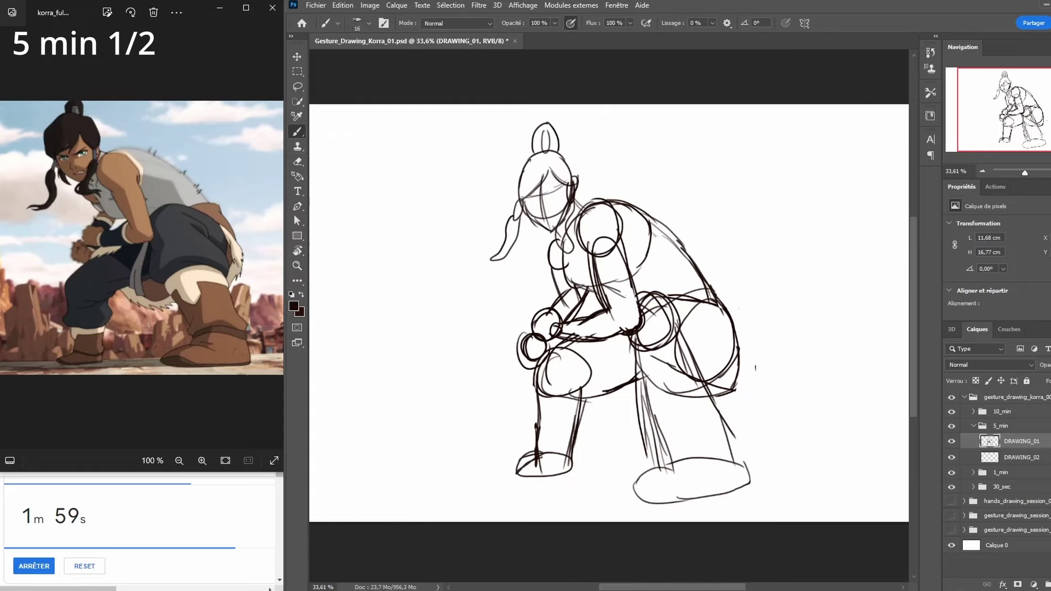
mouse_move(582, 394)
mouse_down()
mouse_move(635, 376)
mouse_move(580, 413)
mouse_up()
key(e)
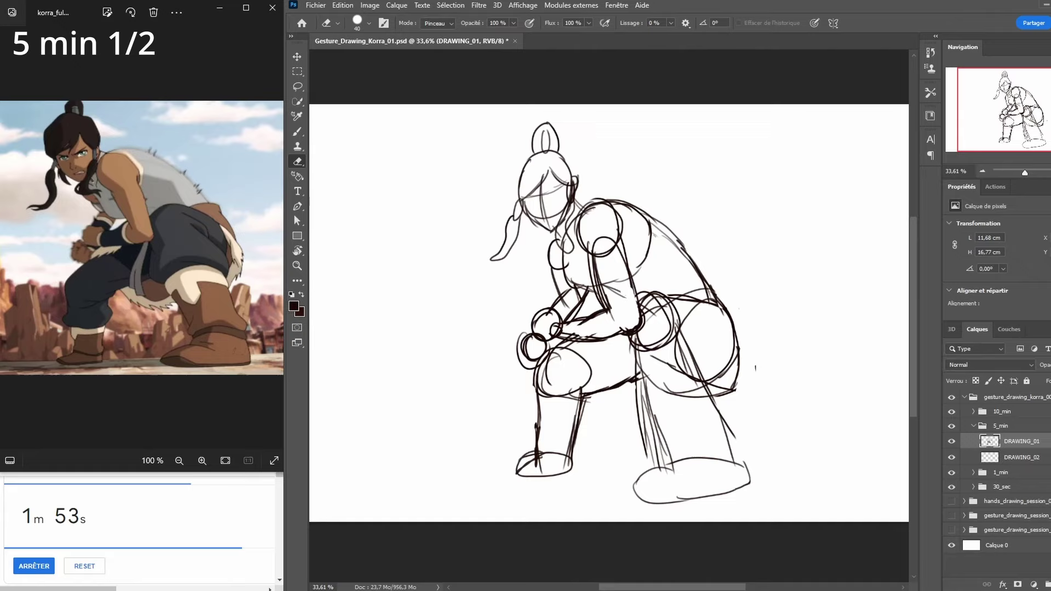
Redraw the front contour of the near shin as a firmer line and erase the duplicate construction lines beside it
key(b)
mouse_move(661, 472)
mouse_down()
mouse_move(641, 376)
mouse_move(647, 453)
mouse_up()
key(e)
drag(643, 399, 651, 469)
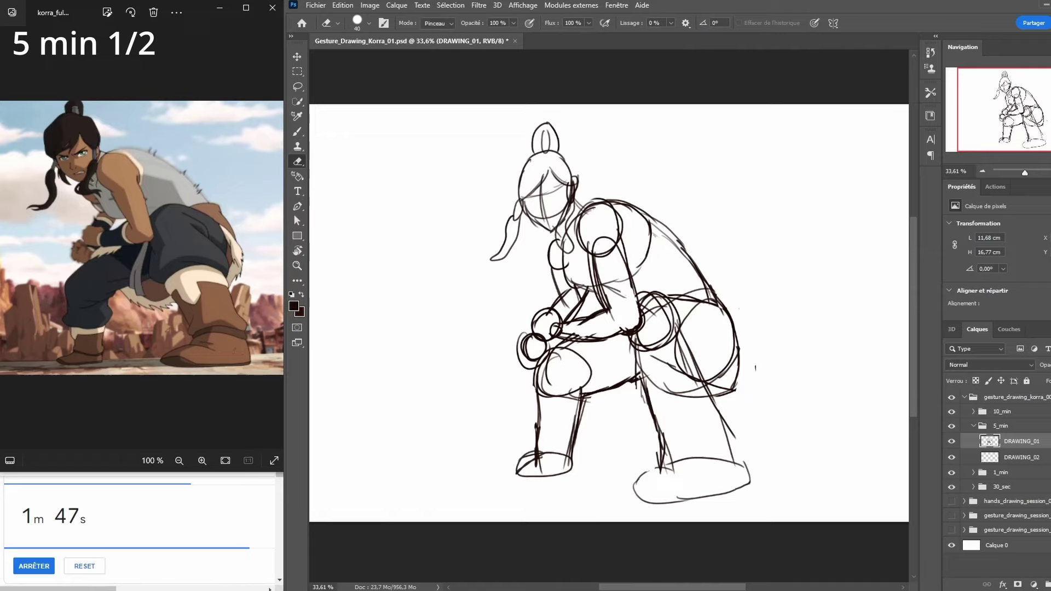
key(b)
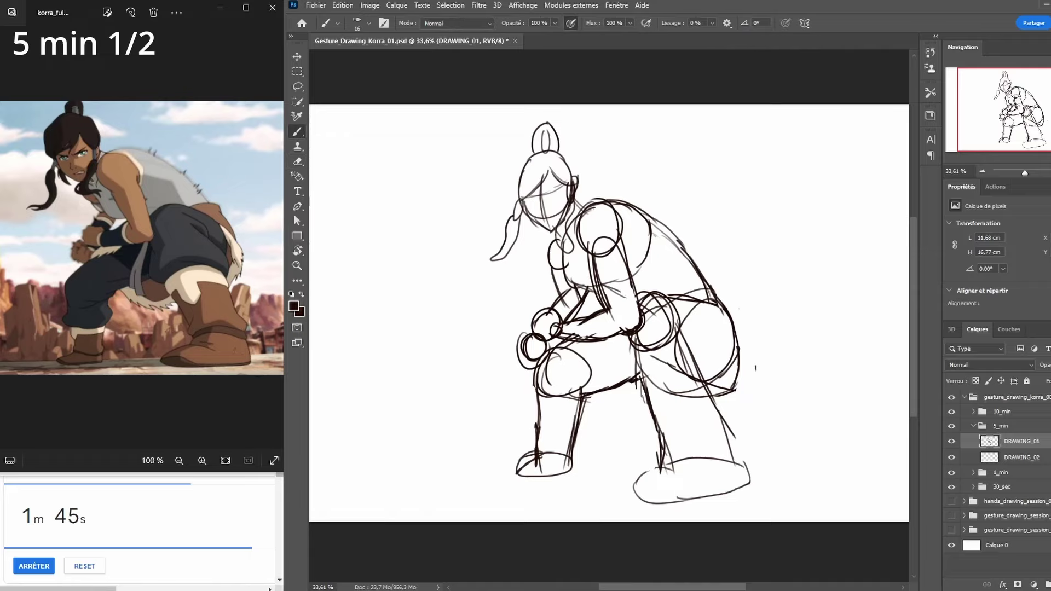
Redraw the back contour of the near leg, trim the heel, and erase the hip and knee construction circles inside the thigh
drag(685, 310, 743, 476)
key(e)
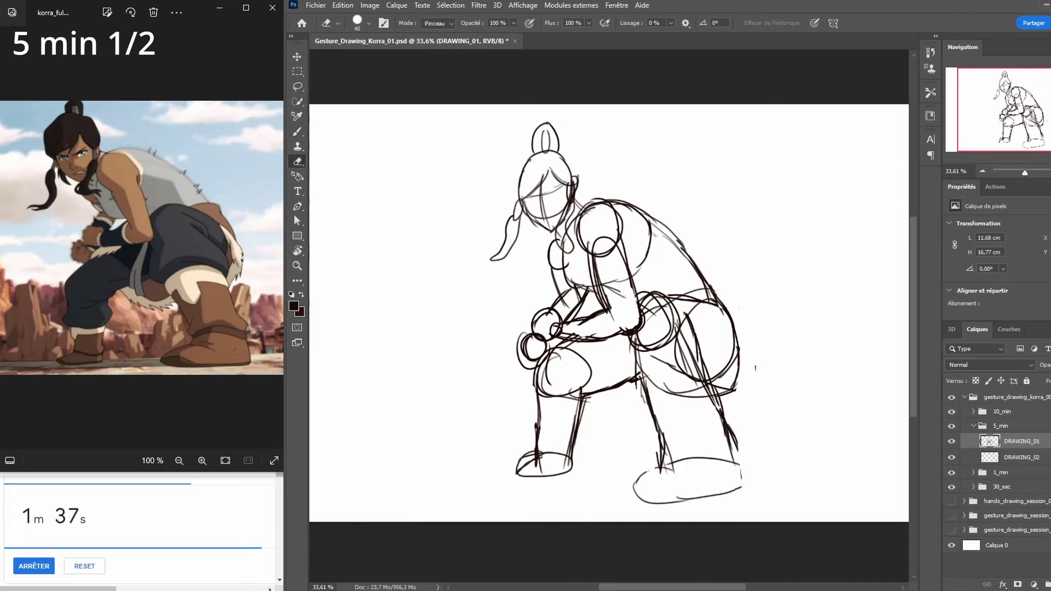
mouse_move(681, 331)
mouse_down()
mouse_move(715, 409)
mouse_move(679, 367)
mouse_move(683, 395)
mouse_move(662, 385)
mouse_move(649, 346)
mouse_move(679, 321)
mouse_move(665, 316)
mouse_move(652, 346)
mouse_move(661, 304)
mouse_move(672, 308)
mouse_up()
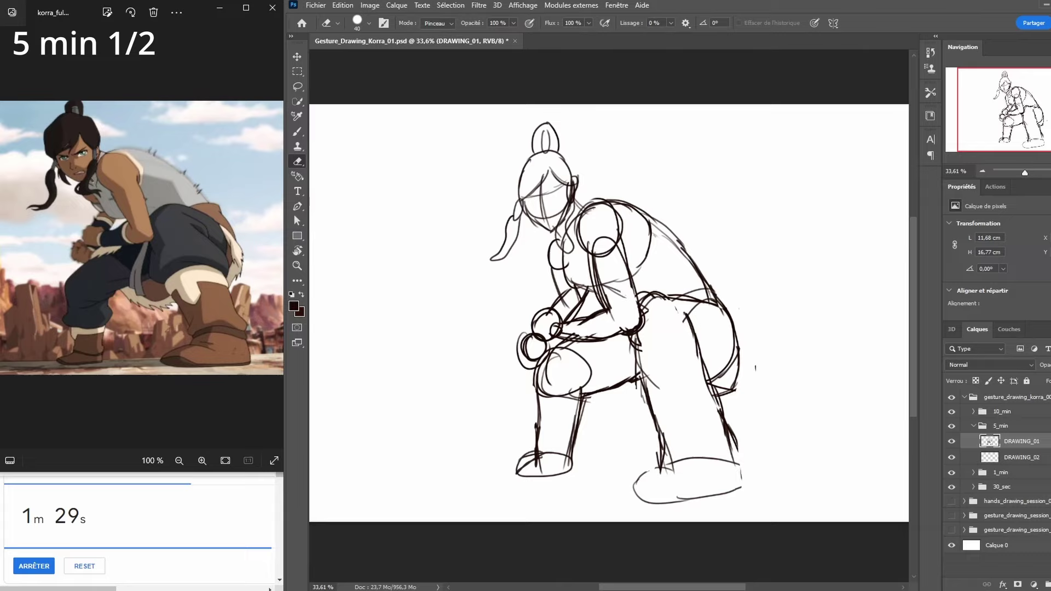
key(b)
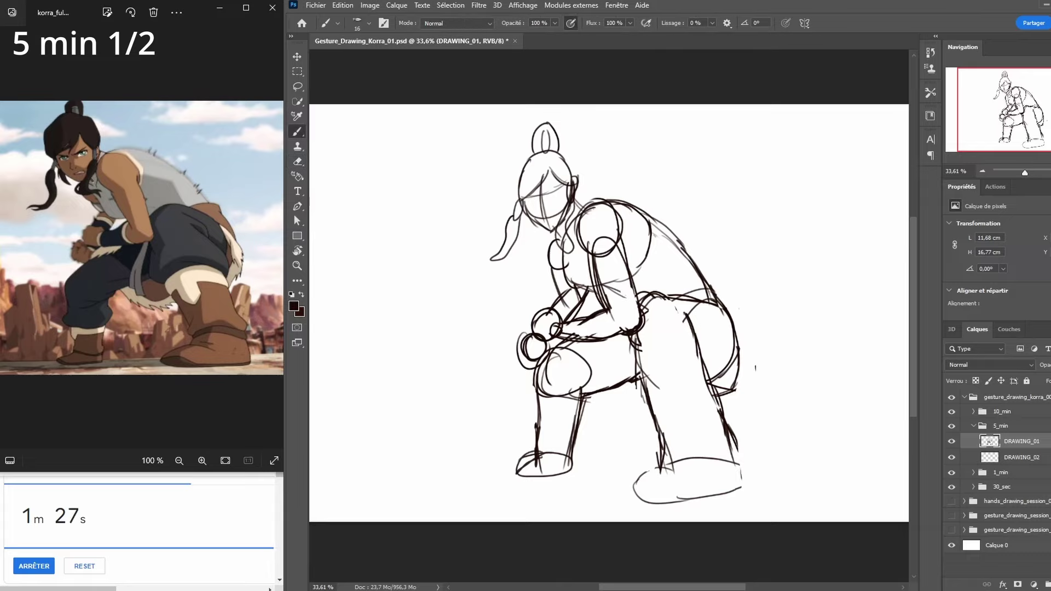
Strengthen the near leg's front and back contours down to the heel and erase the top of the foot oval
drag(634, 341, 640, 380)
drag(708, 385, 734, 448)
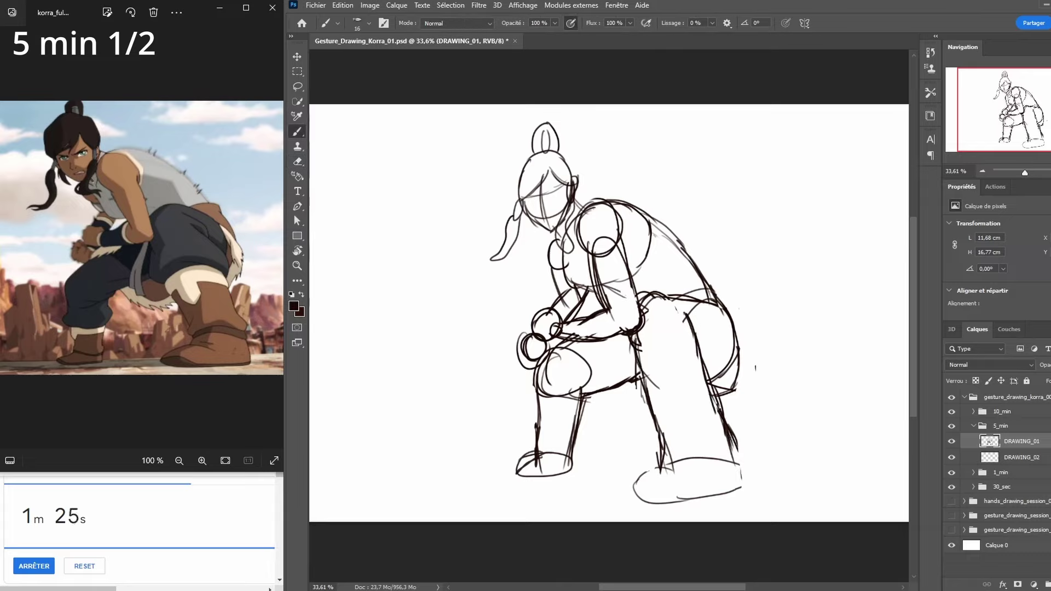
drag(717, 413, 741, 485)
key(e)
drag(684, 459, 732, 461)
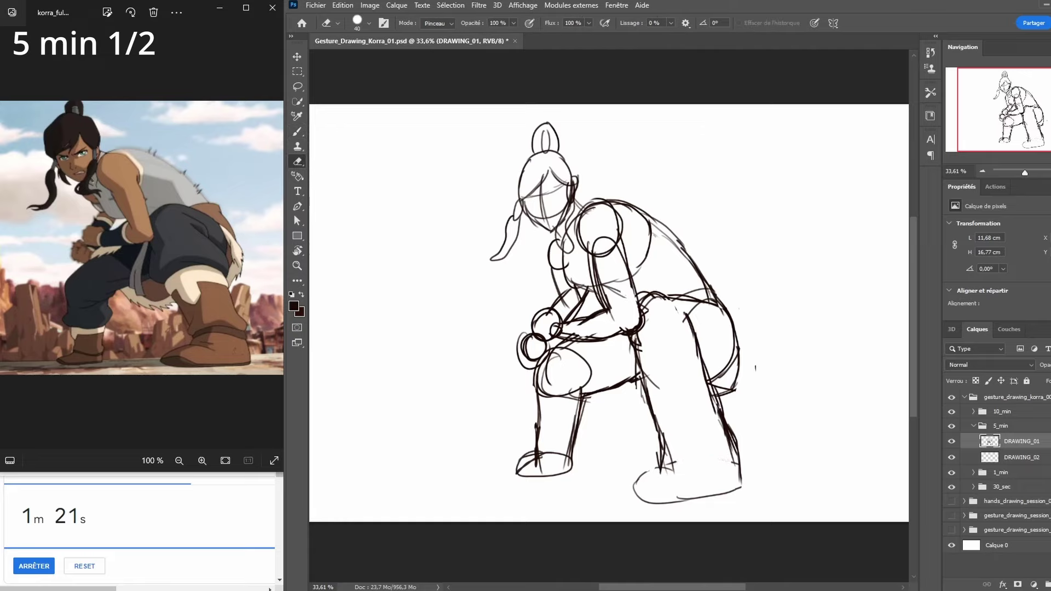
Reshape the front of the near ankle into the foot and thin out the heavy shin lines above it
key(b)
drag(670, 435, 664, 471)
mouse_move(670, 455)
mouse_down()
mouse_move(666, 481)
mouse_move(649, 405)
mouse_up()
key(e)
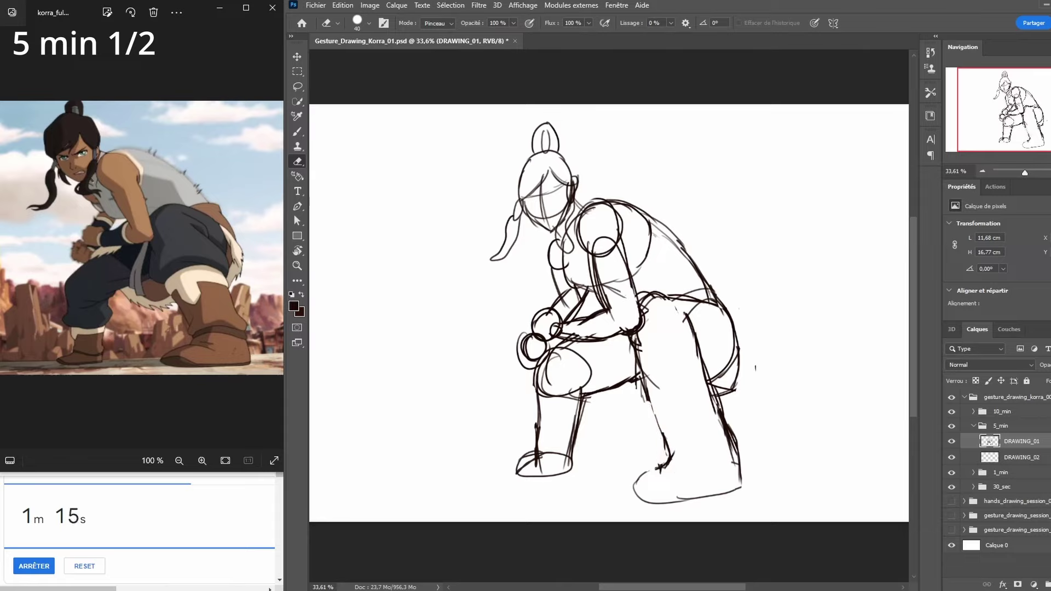
key(b)
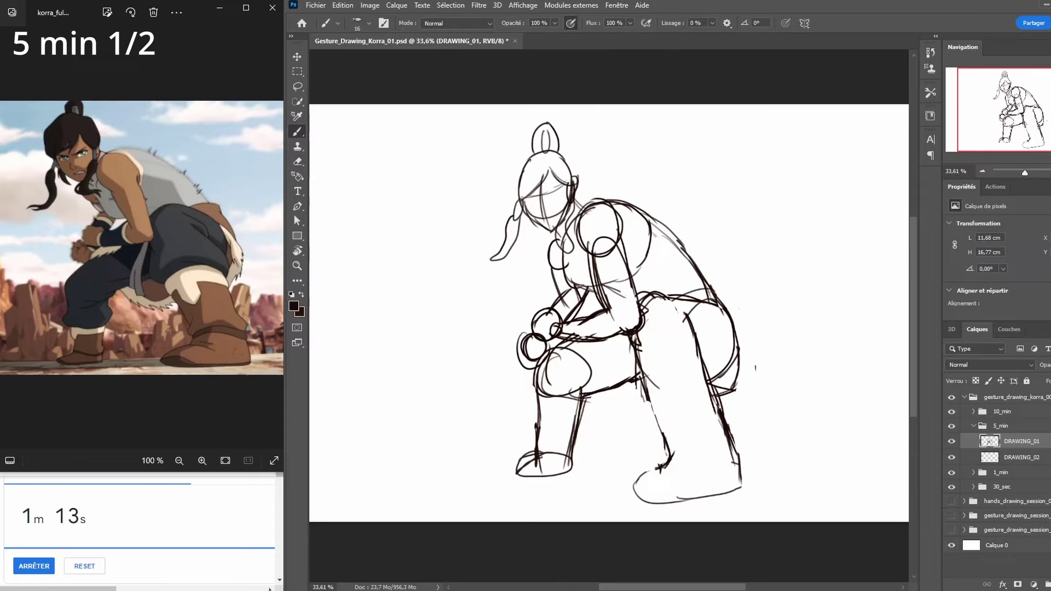
Turn the far foot's oval into a foot shape, redrawing the ankle and toe and erasing the construction lines
key(e)
mouse_move(537, 424)
mouse_down()
mouse_move(537, 447)
mouse_move(537, 427)
mouse_up()
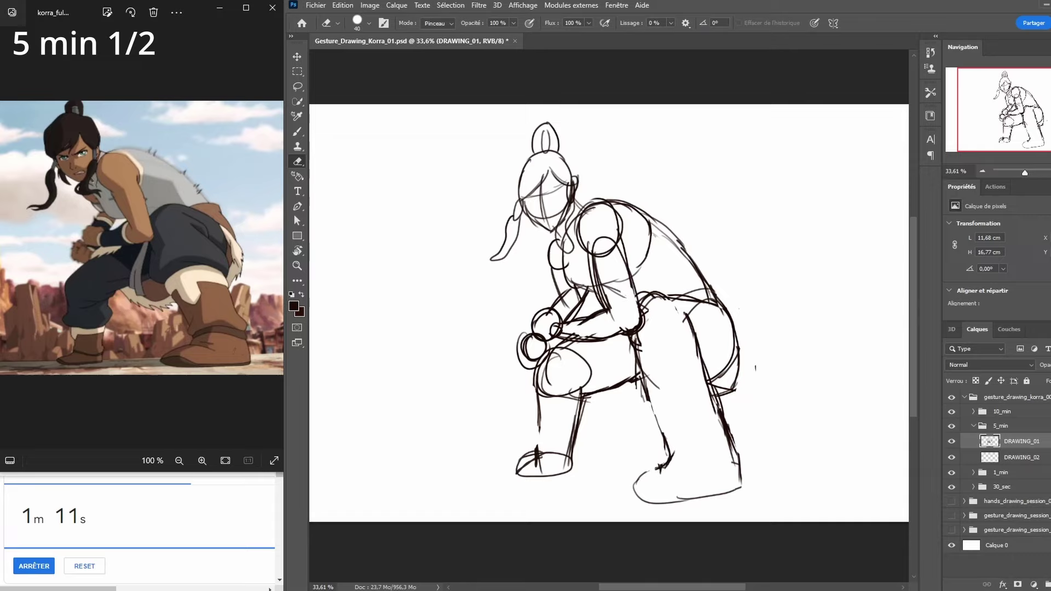
key(b)
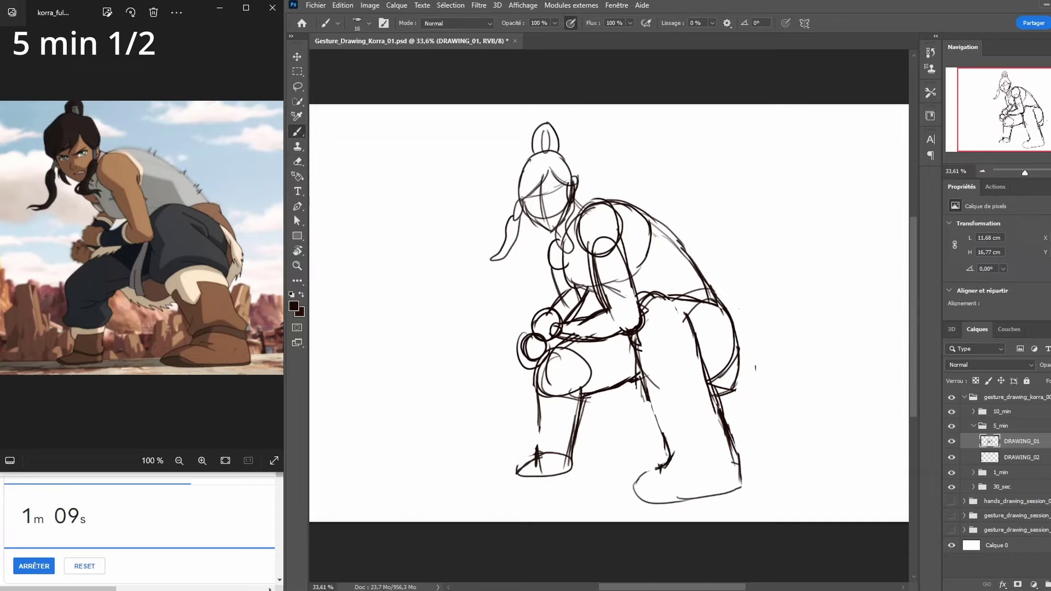
mouse_move(534, 454)
mouse_down()
mouse_move(515, 467)
mouse_move(525, 474)
mouse_up()
mouse_move(542, 421)
mouse_down()
mouse_move(537, 464)
mouse_move(566, 461)
mouse_up()
key(e)
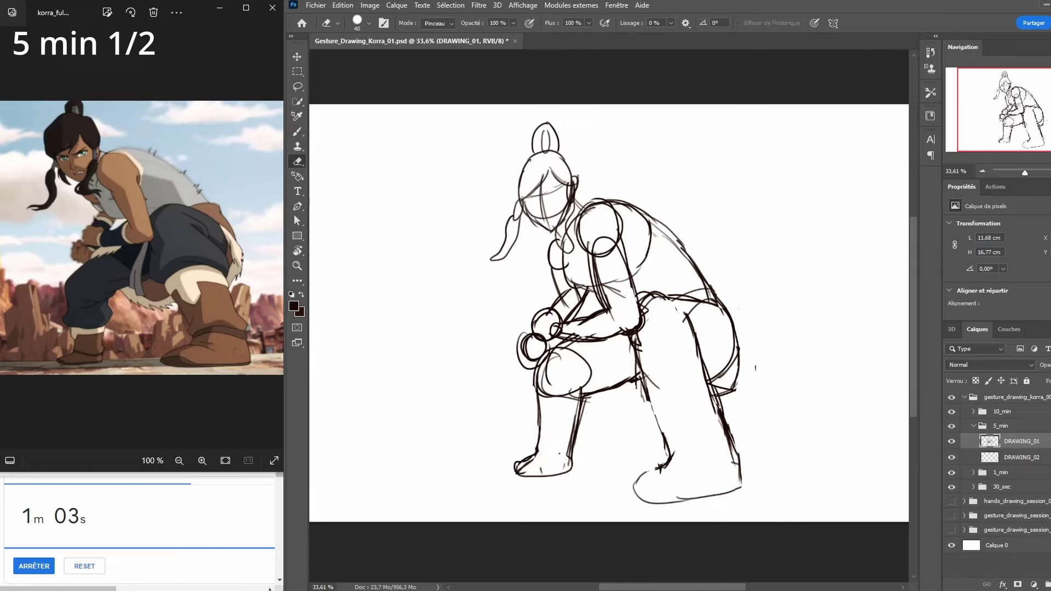
Erase the far knee's construction circle and stray thigh lines, and redraw the crease under the knee
drag(640, 358, 636, 339)
drag(684, 312, 689, 317)
mouse_move(565, 395)
mouse_down()
mouse_move(580, 391)
mouse_move(543, 391)
mouse_move(573, 351)
mouse_up()
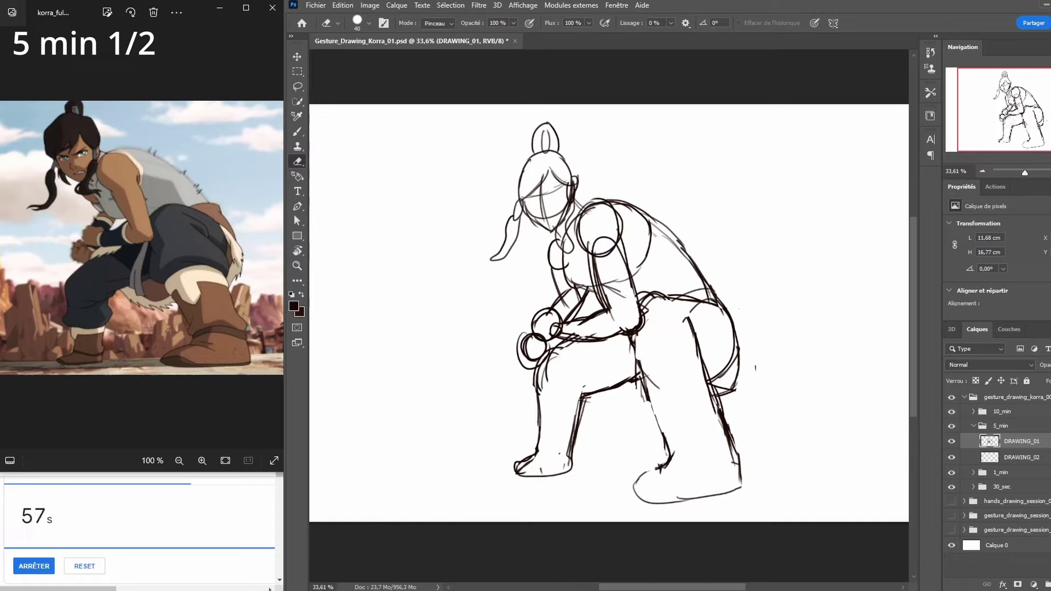
key(b)
drag(565, 402, 595, 387)
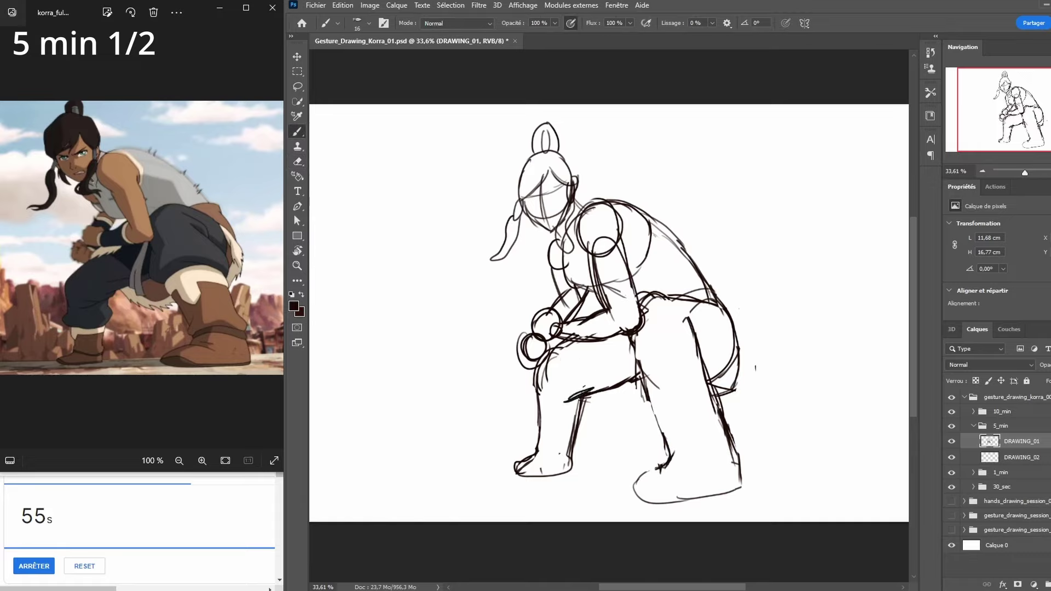
Erase the shoulder and upper-arm construction lines, redraw the near arm's contours, and clean up the chest and far shoulder
key(e)
mouse_move(599, 240)
mouse_down()
mouse_move(591, 269)
mouse_move(618, 242)
mouse_move(603, 295)
mouse_move(625, 292)
mouse_up()
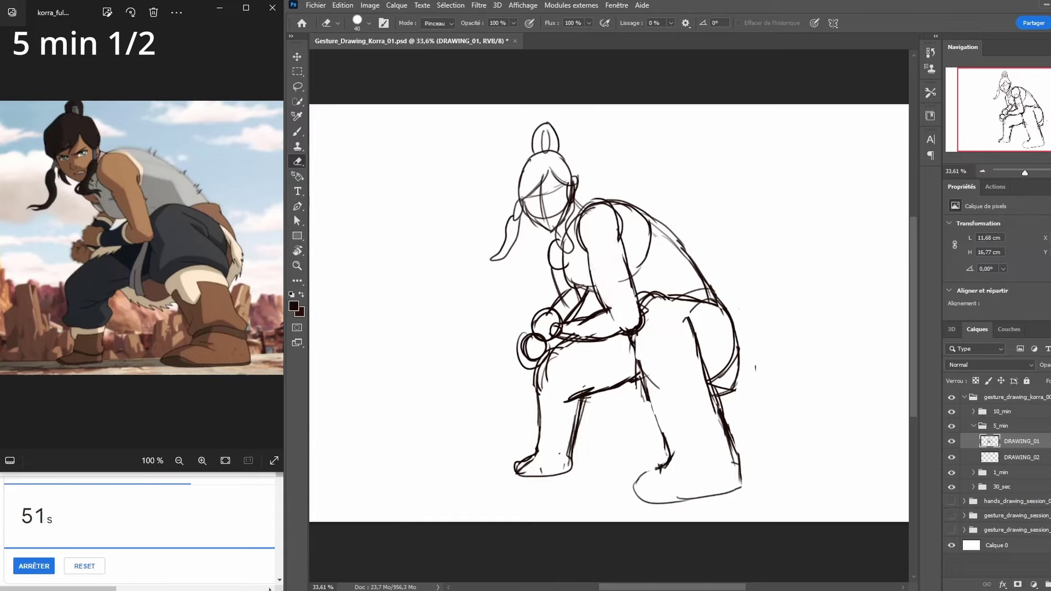
key(b)
mouse_move(581, 240)
mouse_down()
mouse_move(586, 254)
mouse_move(616, 250)
mouse_move(629, 283)
mouse_up()
key(e)
mouse_move(619, 216)
mouse_down()
mouse_move(625, 255)
mouse_move(564, 277)
mouse_up()
key(b)
key(e)
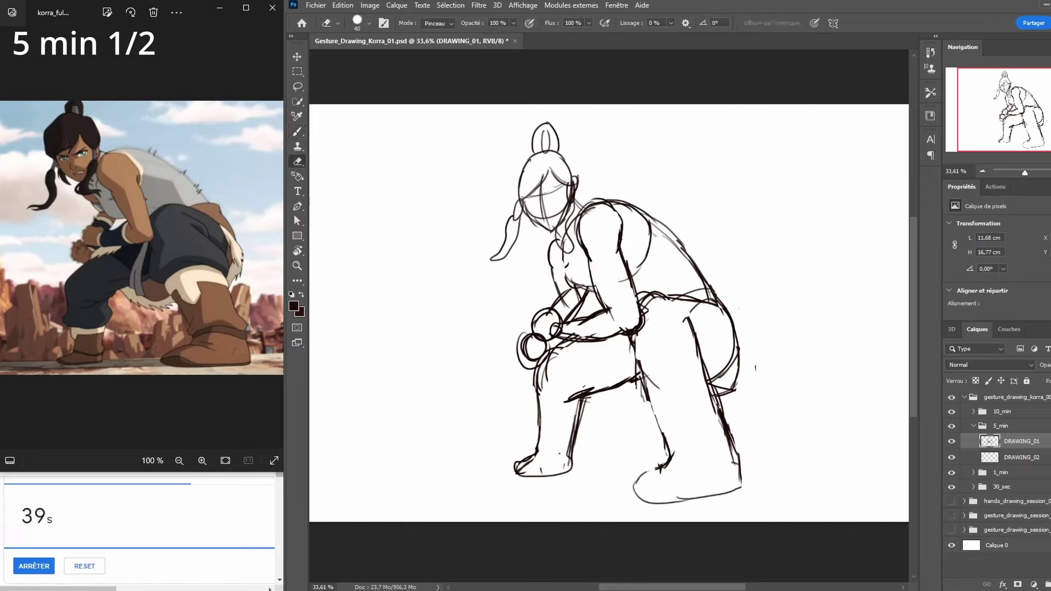
key(b)
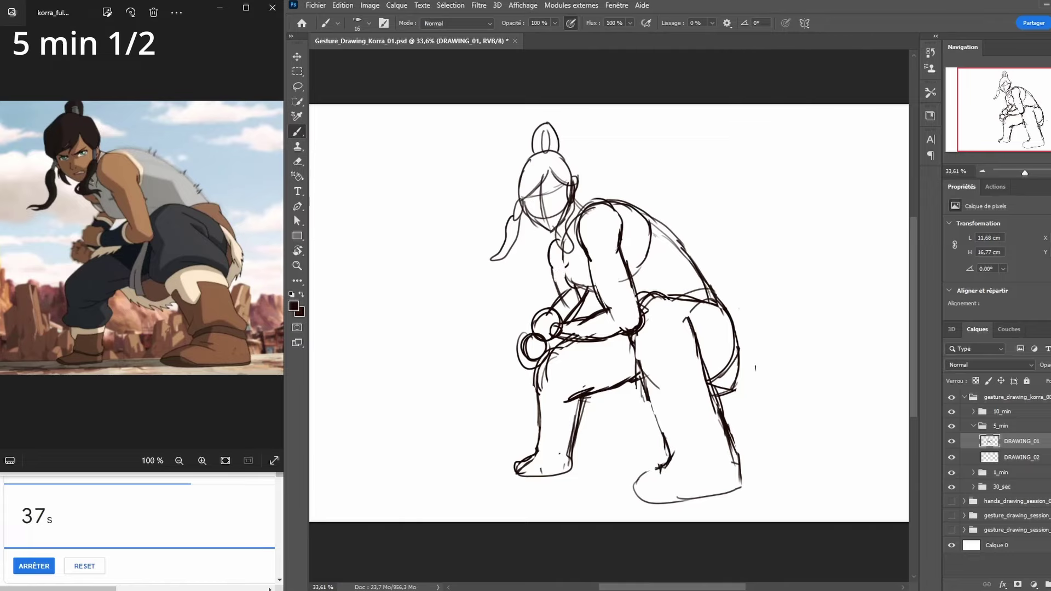
Erase the wrist and hand construction circles in front of the knee and redraw the outlines of the hands
mouse_move(568, 249)
mouse_down()
mouse_move(563, 275)
mouse_move(579, 301)
mouse_move(563, 306)
mouse_move(573, 318)
mouse_move(520, 357)
mouse_move(529, 370)
mouse_move(537, 359)
mouse_move(521, 340)
mouse_move(518, 349)
mouse_up()
key(e)
key(b)
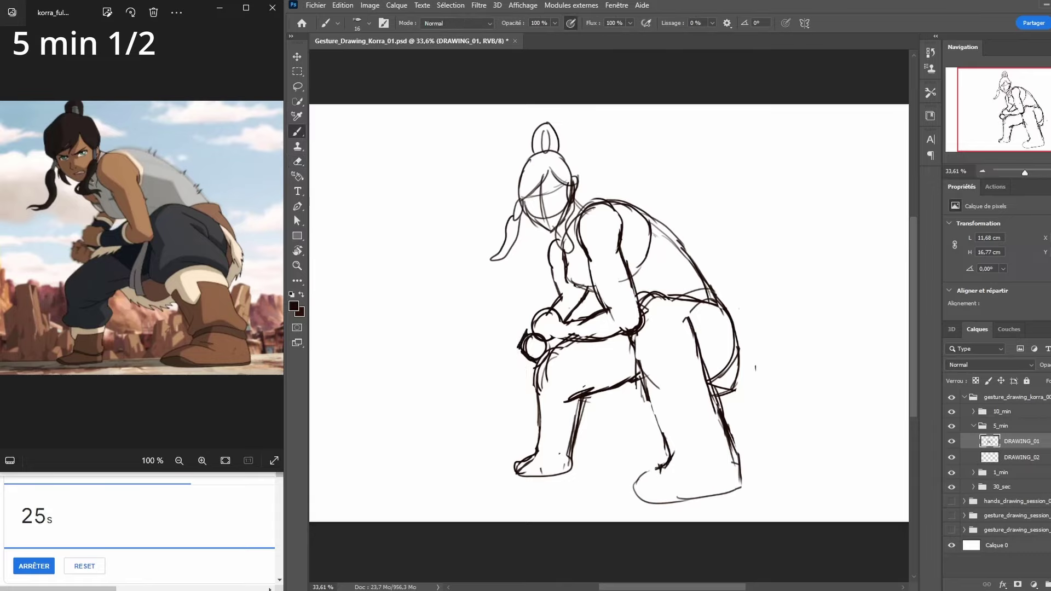
mouse_move(539, 310)
mouse_down()
mouse_move(530, 329)
mouse_move(562, 322)
mouse_move(562, 340)
mouse_move(571, 337)
mouse_up()
key(e)
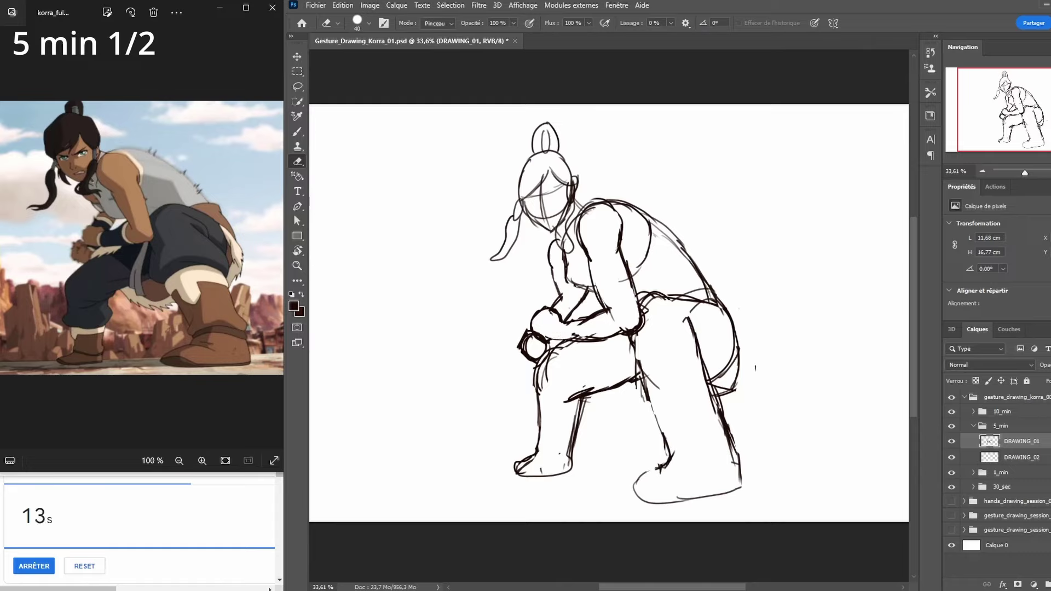
Erase stray construction lines around the chest and hip, and touch up the waistline above the near thigh
drag(647, 221, 635, 272)
mouse_move(700, 290)
mouse_down()
mouse_move(717, 304)
mouse_move(689, 297)
mouse_move(724, 311)
mouse_up()
key(b)
mouse_move(663, 295)
mouse_down()
mouse_move(701, 302)
mouse_move(651, 301)
mouse_move(681, 299)
mouse_up()
key(e)
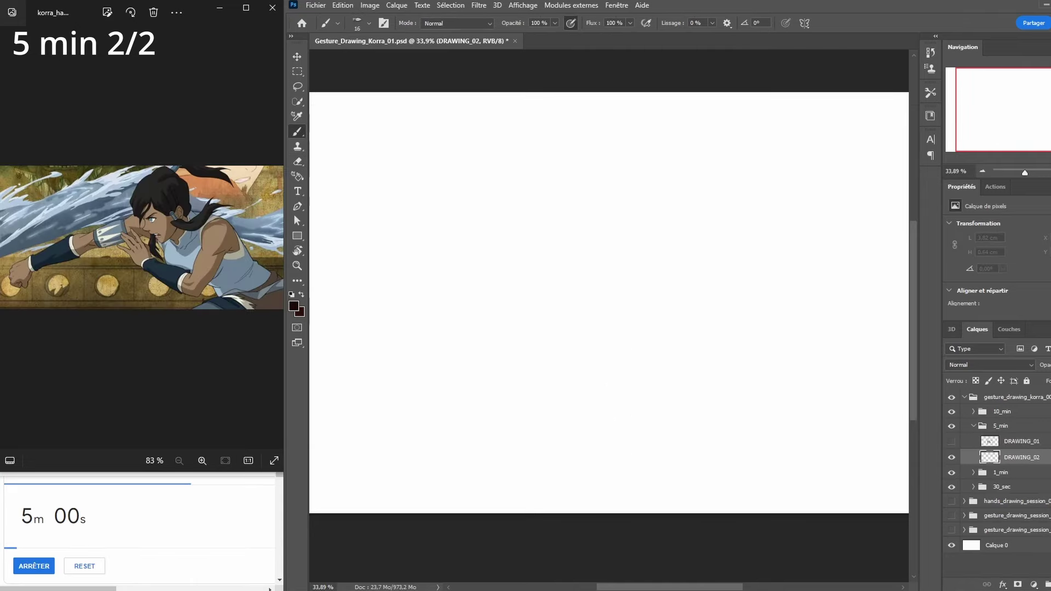
Start the second 5-minute pose on layer DRAWING_02 by sketching the head circle with its pointed jaw and ear
mouse_move(652, 181)
mouse_down()
mouse_move(638, 208)
mouse_move(646, 240)
mouse_move(698, 228)
mouse_move(701, 192)
mouse_move(653, 175)
mouse_up()
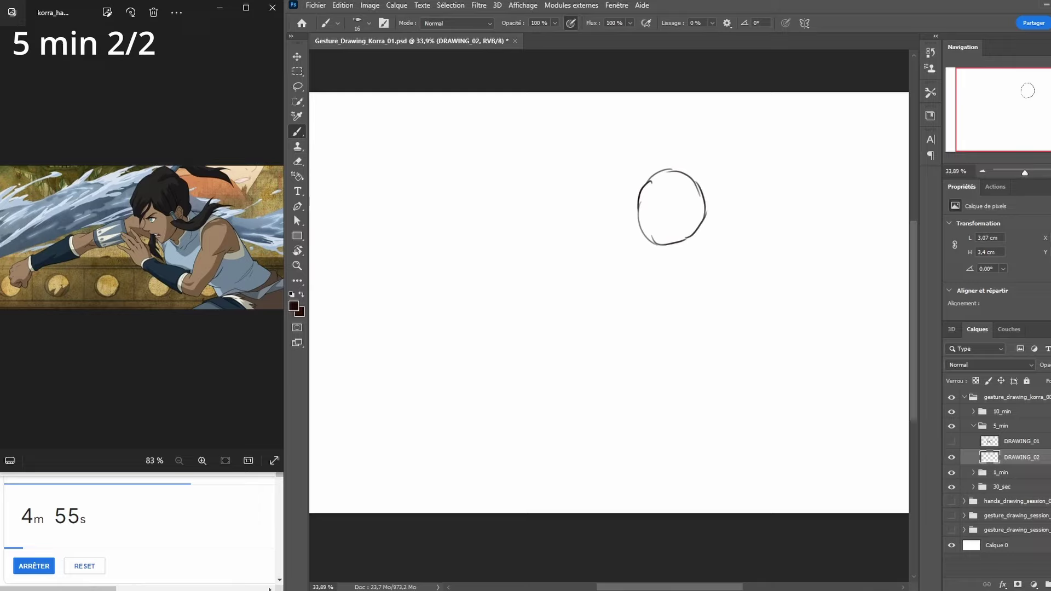
drag(651, 239, 664, 268)
mouse_move(704, 219)
mouse_down()
mouse_move(676, 268)
mouse_move(686, 259)
mouse_up()
mouse_move(698, 208)
mouse_down()
mouse_move(705, 203)
mouse_move(703, 222)
mouse_move(709, 211)
mouse_up()
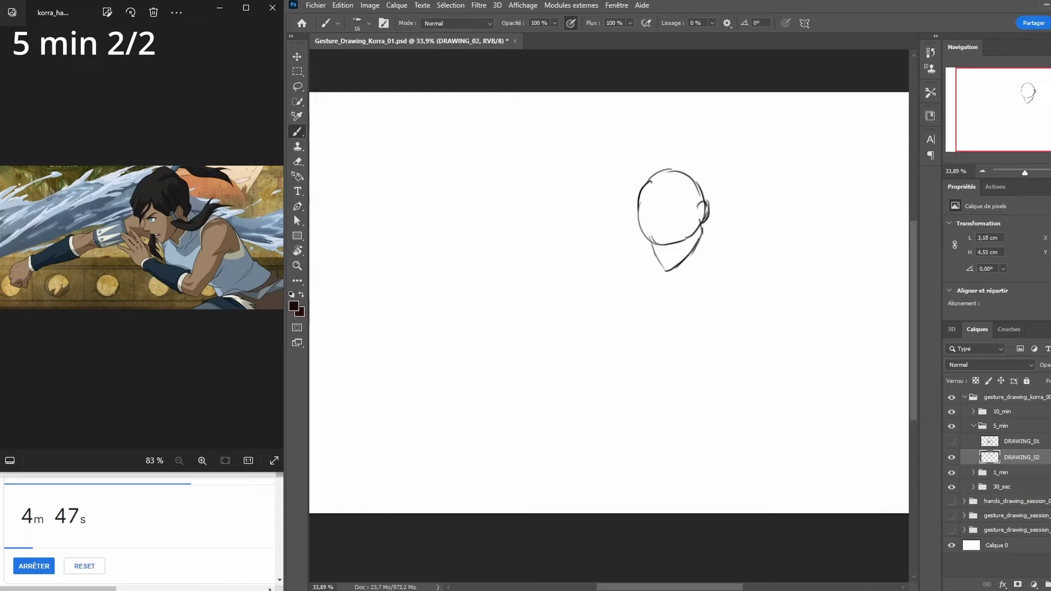
Sketch the nose, the far shoulder's circle, the neck lines and a large rounded ribcage below the head
mouse_move(646, 231)
mouse_down()
mouse_move(655, 256)
mouse_move(645, 241)
mouse_move(642, 254)
mouse_move(654, 247)
mouse_move(614, 241)
mouse_move(616, 266)
mouse_move(645, 269)
mouse_up()
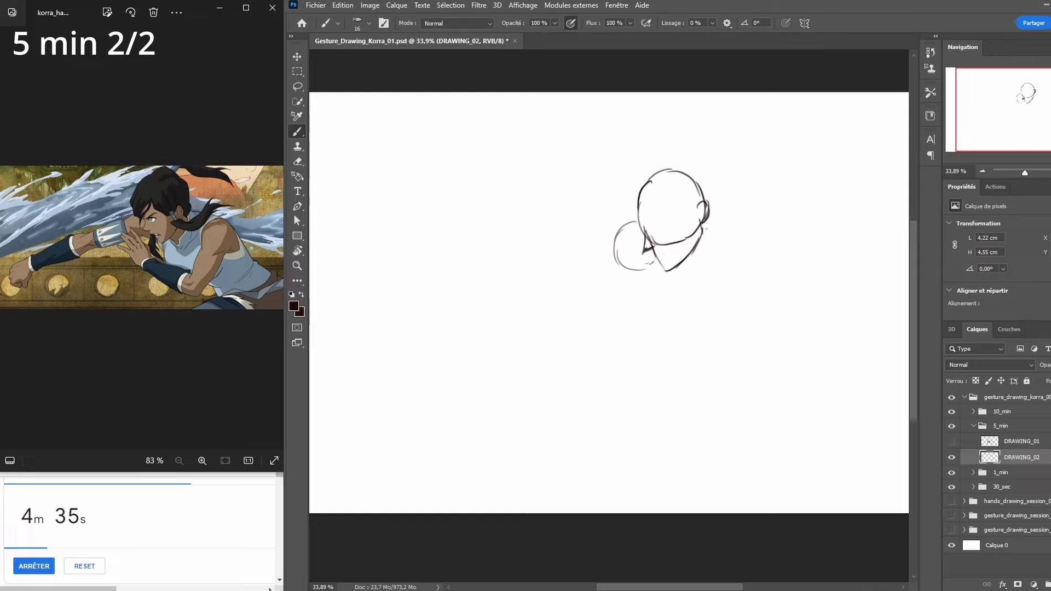
mouse_move(704, 224)
mouse_down()
mouse_move(718, 247)
mouse_move(692, 283)
mouse_move(659, 300)
mouse_move(661, 327)
mouse_move(692, 341)
mouse_move(740, 335)
mouse_move(777, 285)
mouse_up()
drag(729, 244, 760, 311)
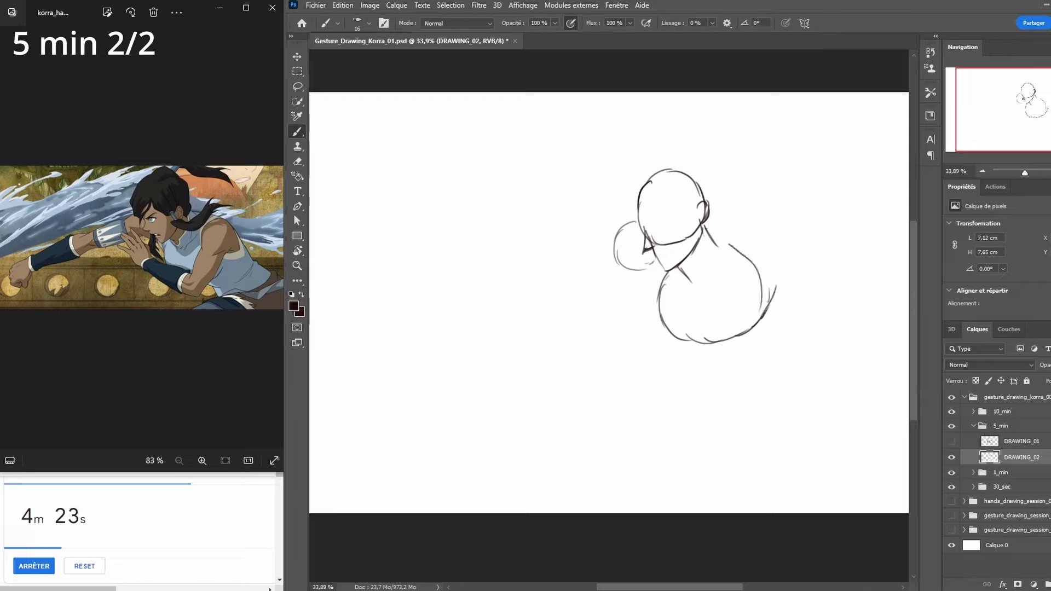
mouse_move(715, 233)
mouse_down()
mouse_move(755, 238)
mouse_move(777, 287)
mouse_up()
key(e)
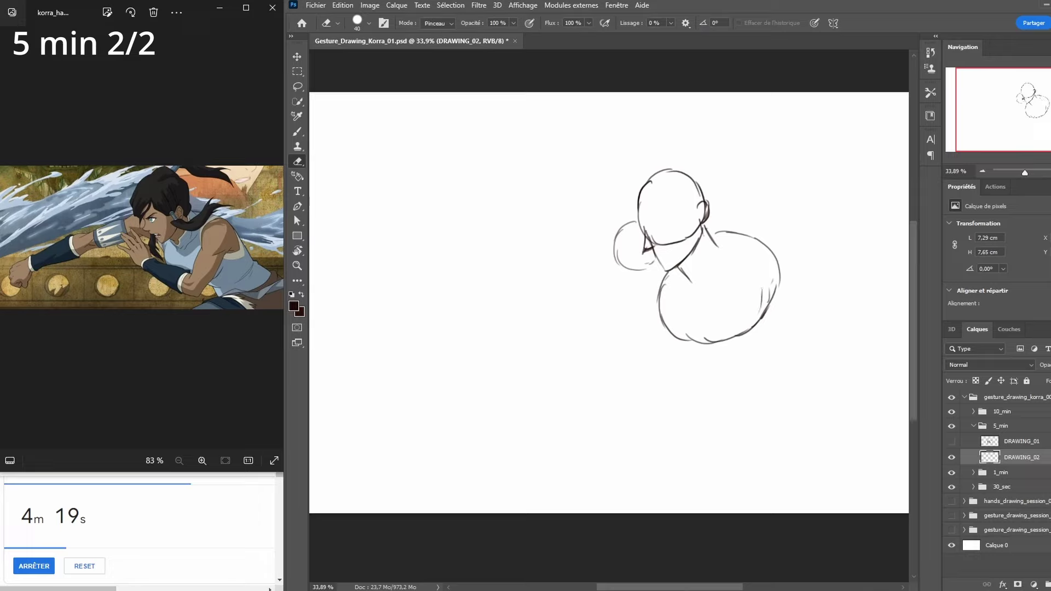
Draw the near shoulder's circle and the upper arm tapering down to a small elbow circle below the ribcage
key(b)
mouse_move(754, 242)
mouse_down()
mouse_move(737, 268)
mouse_move(742, 283)
mouse_move(763, 295)
mouse_move(783, 278)
mouse_move(755, 241)
mouse_move(782, 283)
mouse_move(727, 350)
mouse_up()
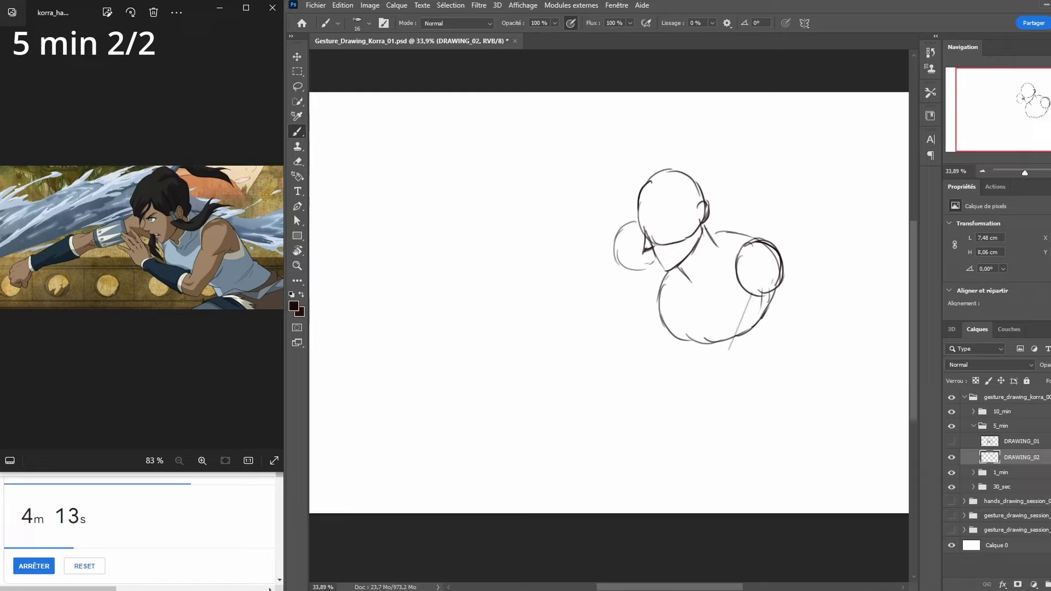
drag(749, 298, 714, 366)
drag(739, 279, 717, 326)
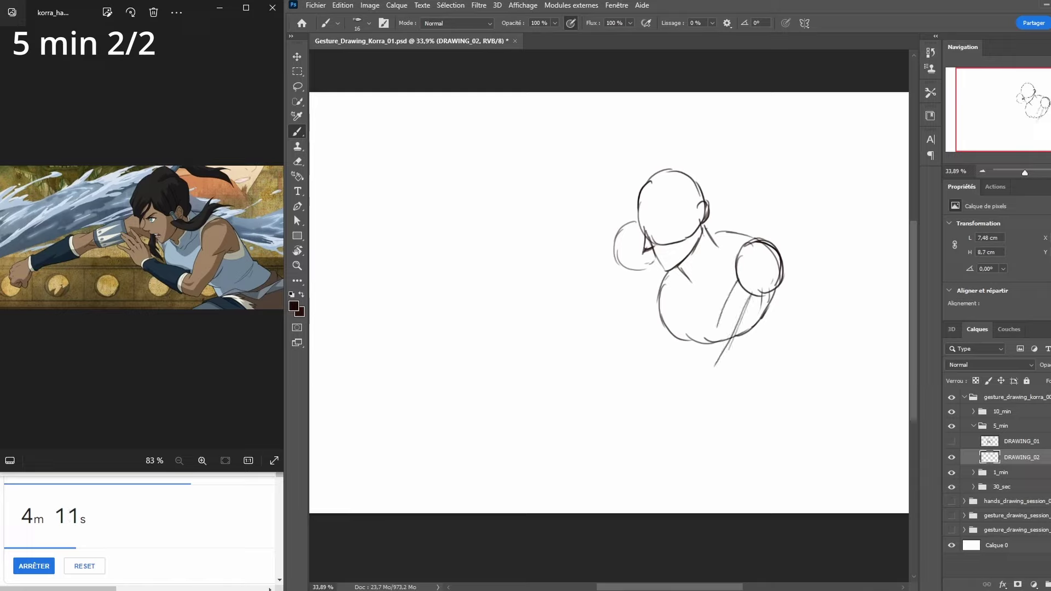
mouse_move(740, 276)
mouse_down()
mouse_move(714, 321)
mouse_move(702, 376)
mouse_up()
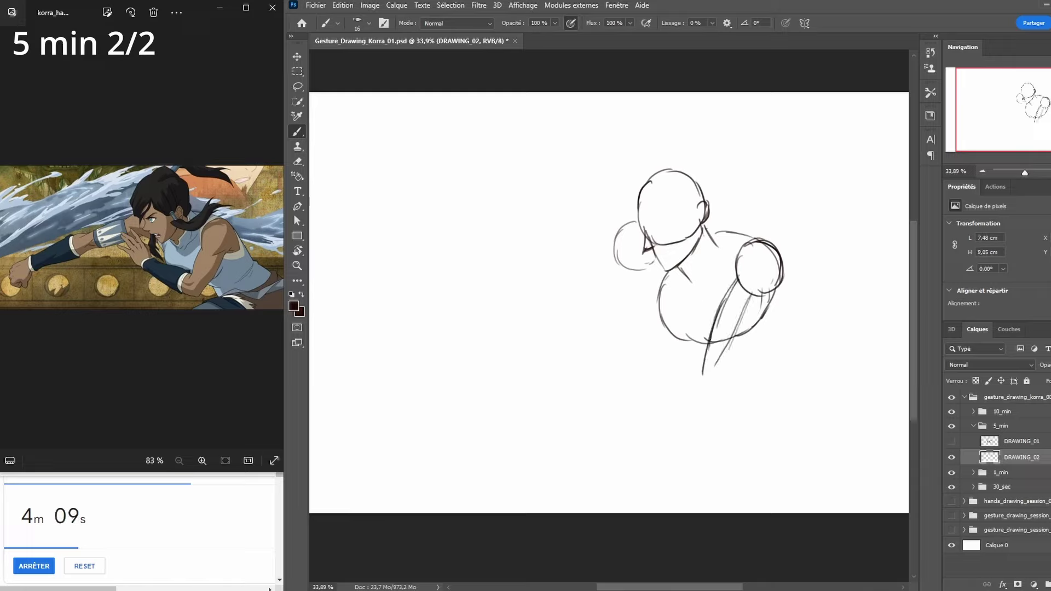
mouse_move(774, 290)
mouse_down()
mouse_move(730, 372)
mouse_move(706, 381)
mouse_move(725, 374)
mouse_up()
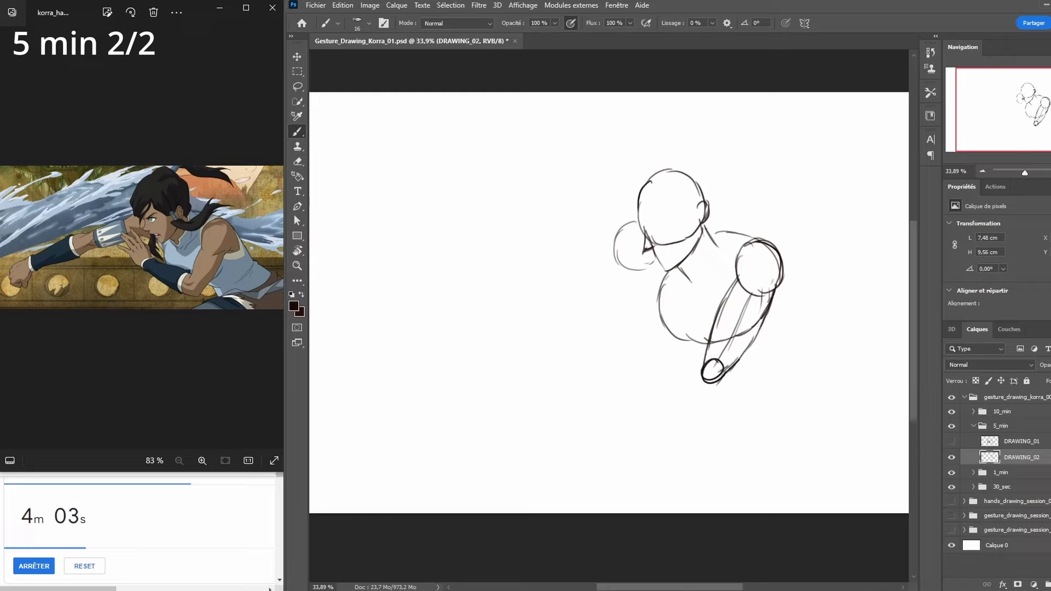
Sketch the near forearm running up from the elbow toward the face and add a small wrist circle
drag(737, 364, 709, 395)
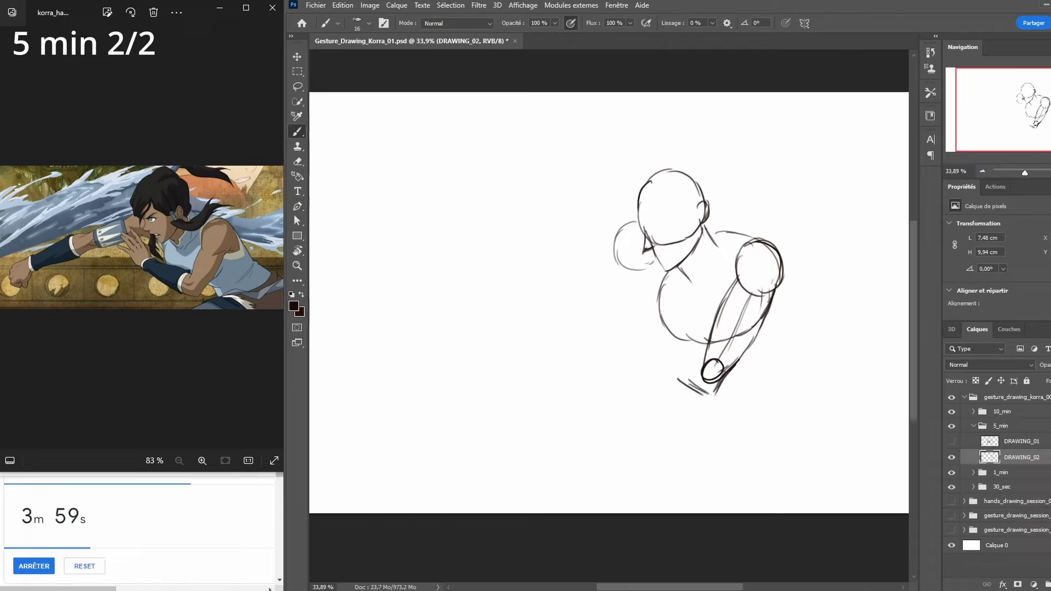
mouse_move(638, 343)
mouse_down()
mouse_move(701, 376)
mouse_move(706, 362)
mouse_move(672, 349)
mouse_move(689, 385)
mouse_move(663, 370)
mouse_up()
key(e)
key(b)
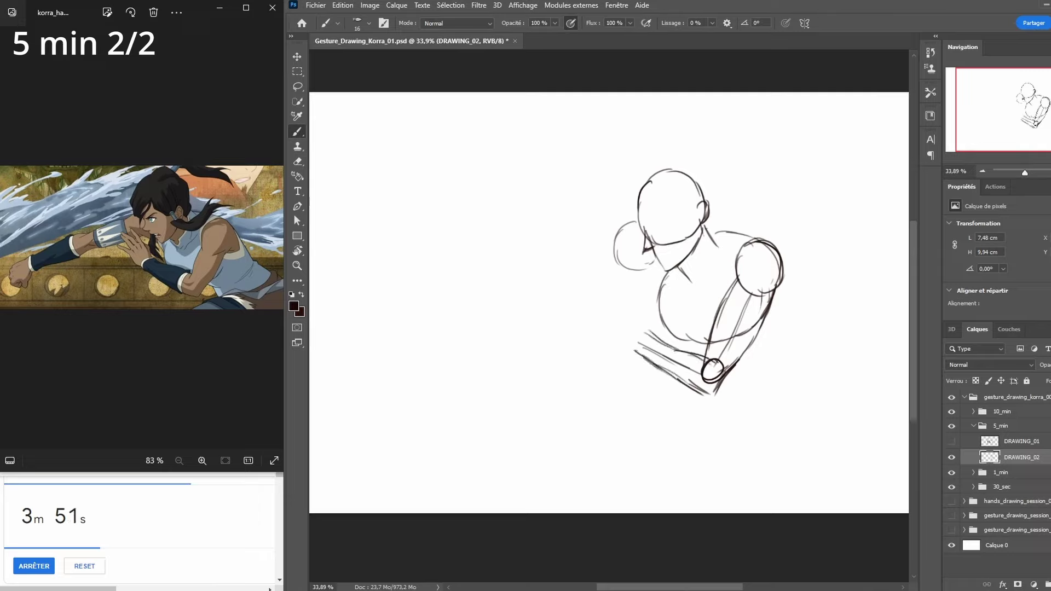
drag(639, 335, 648, 348)
key(e)
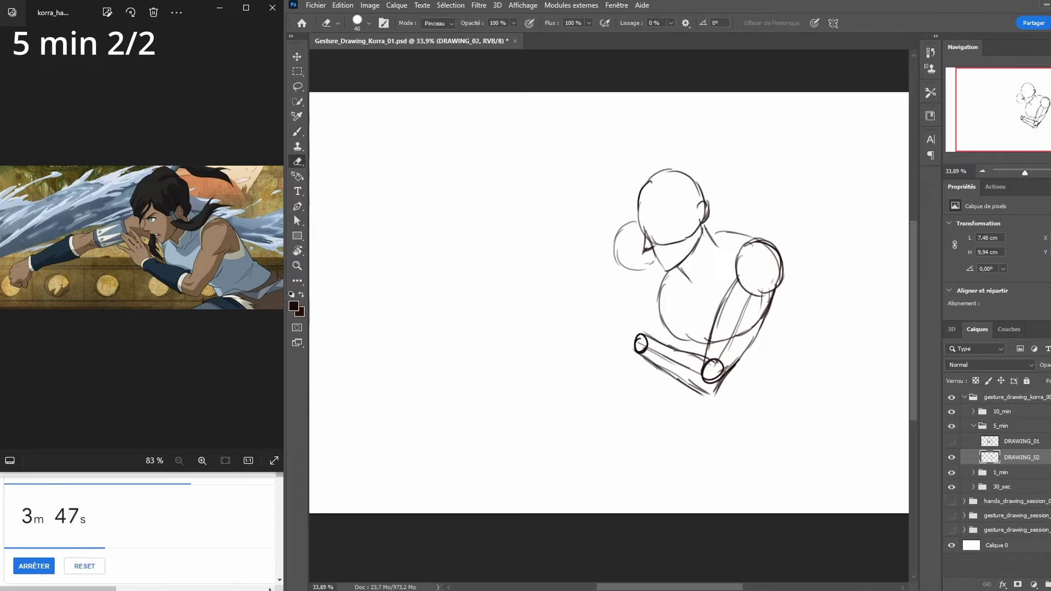
Draw the near hand above the wrist circle with a rounded palm and extended fingers
key(b)
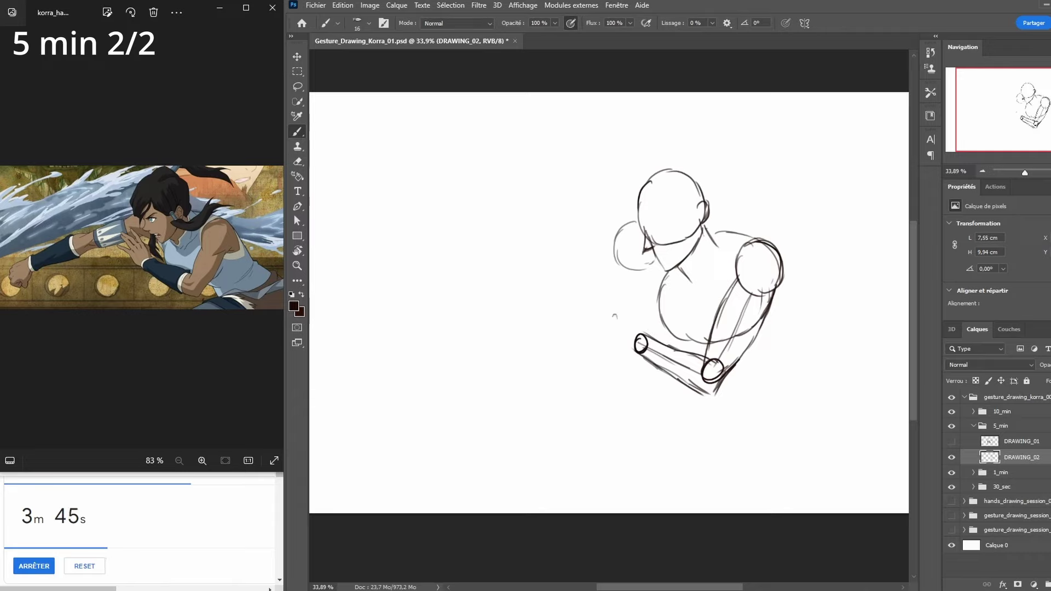
mouse_move(628, 307)
mouse_down()
mouse_move(612, 330)
mouse_move(634, 345)
mouse_up()
mouse_move(632, 307)
mouse_down()
mouse_move(640, 342)
mouse_move(640, 332)
mouse_up()
mouse_move(612, 288)
mouse_down()
mouse_move(630, 304)
mouse_move(611, 318)
mouse_move(598, 312)
mouse_move(641, 314)
mouse_move(638, 326)
mouse_up()
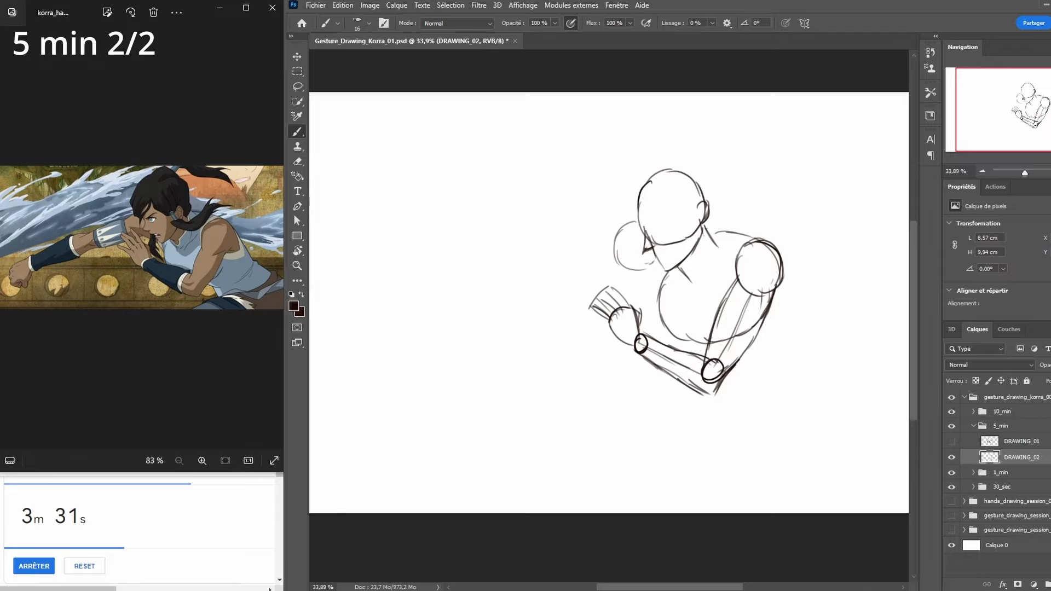
Sketch the far upper arm stretching forward from the shoulder and end it with an elbow circle
drag(615, 236, 556, 257)
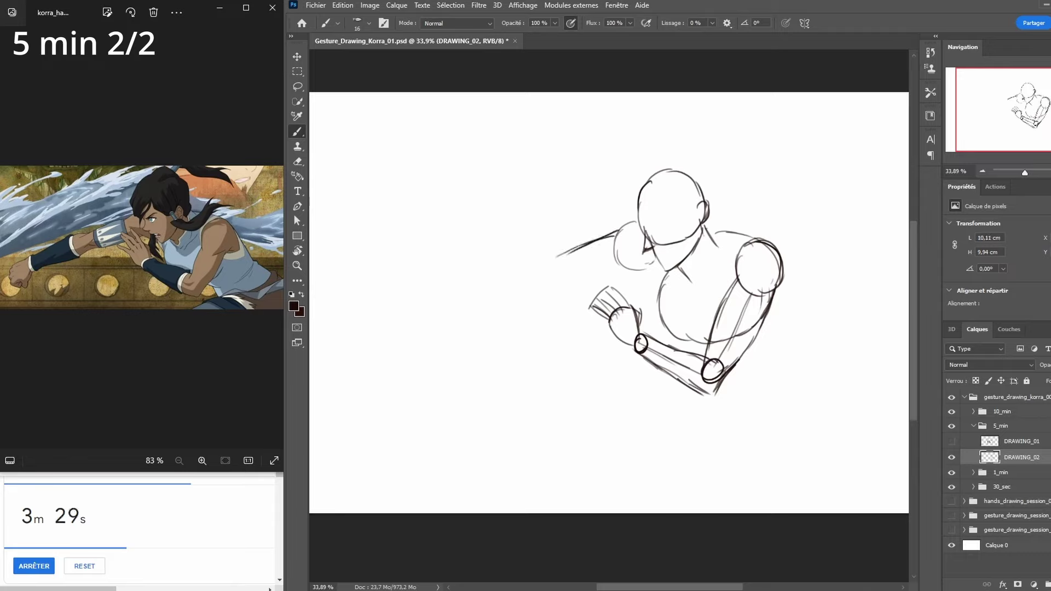
drag(626, 264, 563, 281)
drag(585, 276, 548, 284)
drag(572, 247, 530, 287)
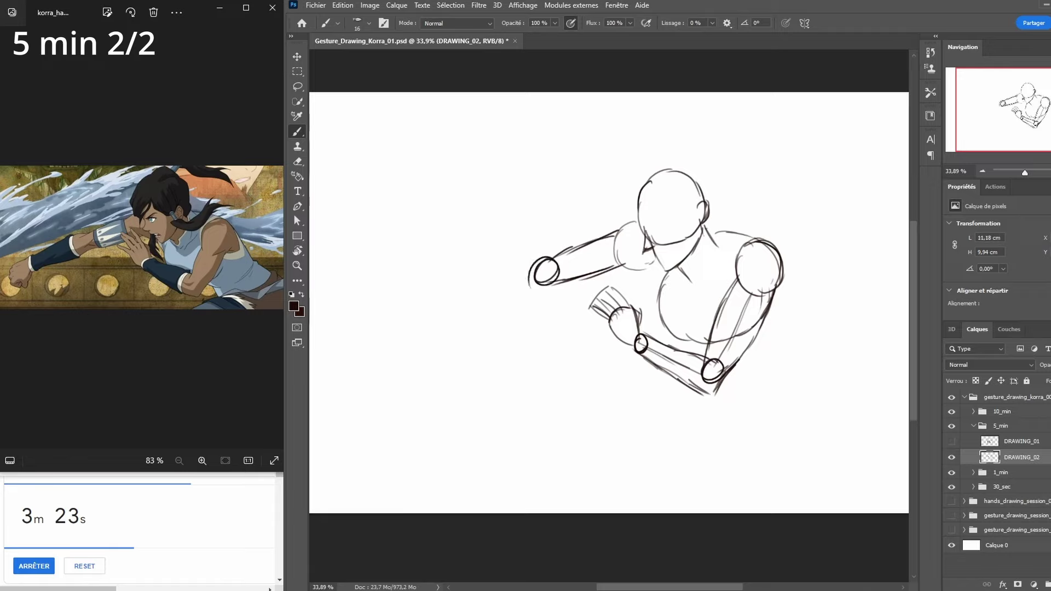
Extend the far arm with a forearm, a wrist circle and a rounded fist
drag(537, 264, 474, 282)
mouse_move(540, 281)
mouse_down()
mouse_move(512, 302)
mouse_move(472, 306)
mouse_up()
drag(502, 299, 461, 310)
drag(485, 276, 424, 299)
mouse_move(458, 296)
mouse_down()
mouse_move(425, 314)
mouse_move(423, 330)
mouse_move(448, 331)
mouse_move(434, 332)
mouse_up()
mouse_move(424, 308)
mouse_down()
mouse_move(440, 337)
mouse_move(427, 331)
mouse_up()
key(e)
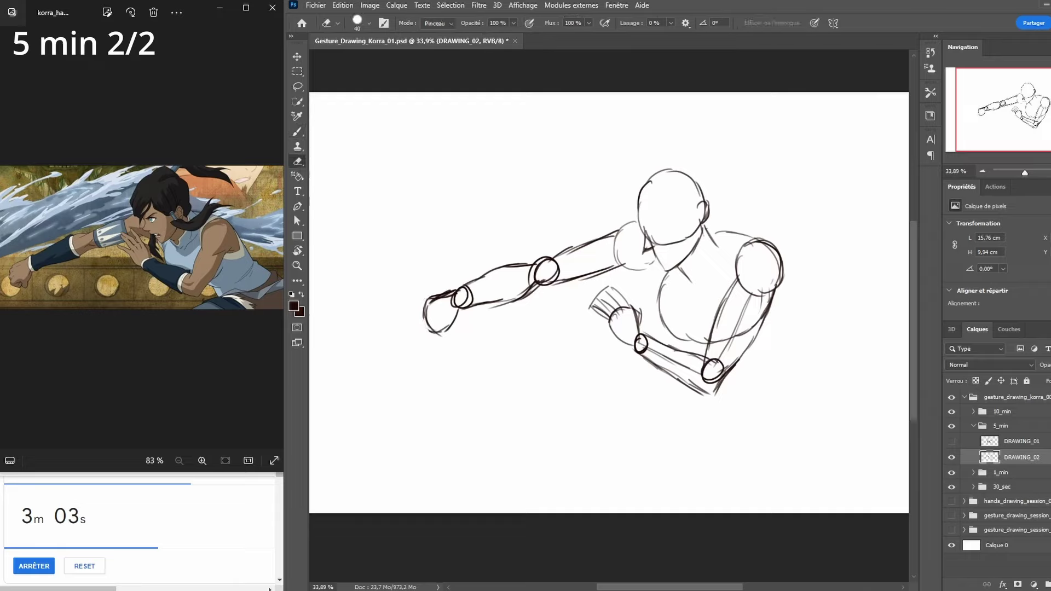
Draw the chest line below the far shoulder, the sloping back, and the belly and waist lines behind the near elbow
key(b)
mouse_move(623, 263)
mouse_down()
mouse_move(660, 278)
mouse_move(658, 308)
mouse_up()
drag(655, 271, 661, 305)
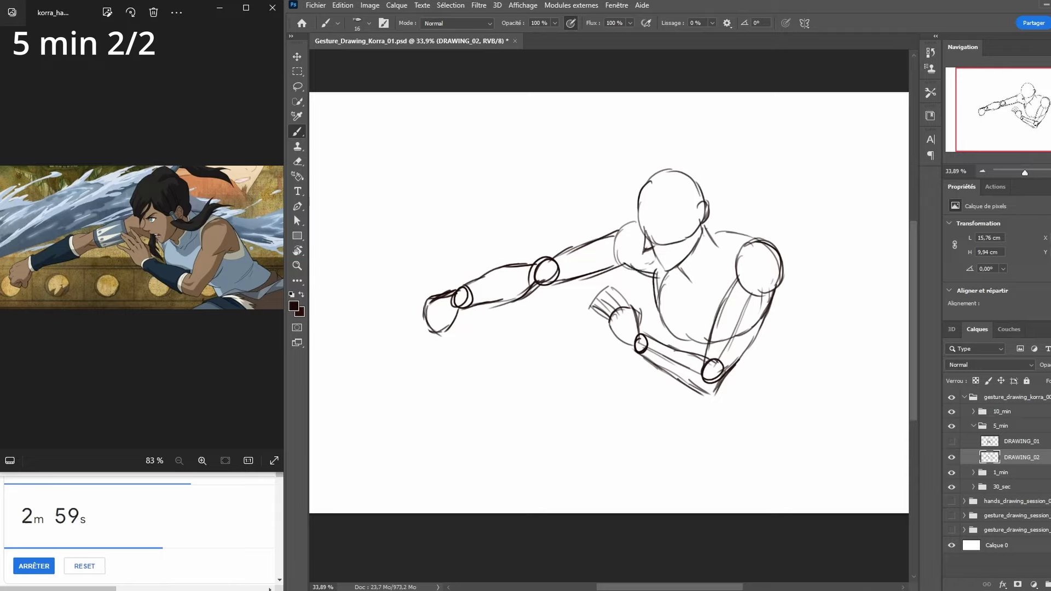
drag(783, 277, 815, 342)
drag(791, 309, 814, 350)
drag(685, 338, 700, 359)
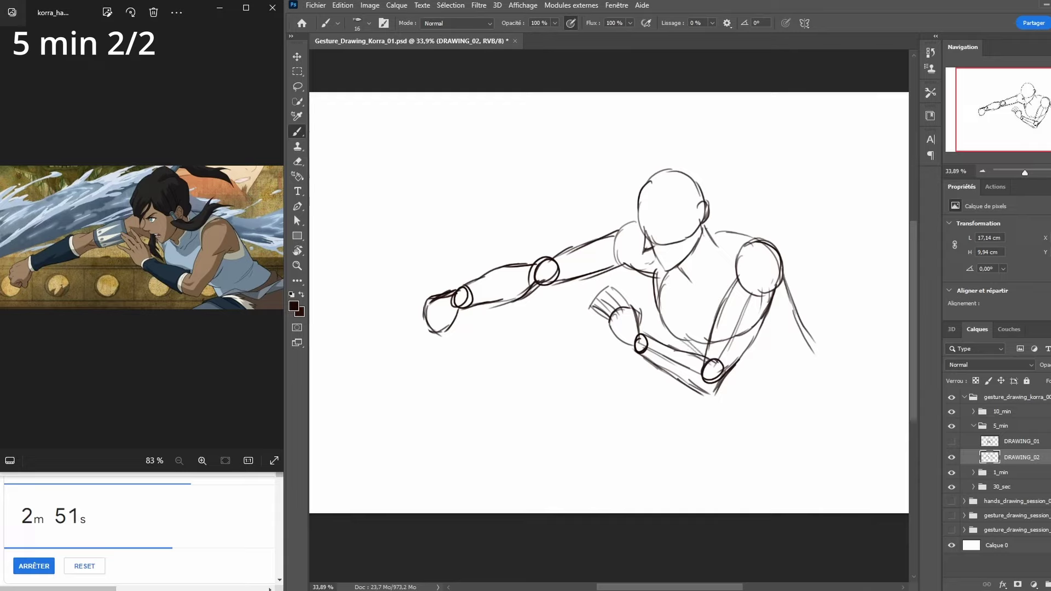
drag(814, 363, 829, 384)
mouse_move(724, 377)
mouse_down()
mouse_move(762, 391)
mouse_move(802, 374)
mouse_move(815, 352)
mouse_move(744, 421)
mouse_move(759, 438)
mouse_up()
Draw the lower back line, a large oval for the hip, and the two thigh lines running forward from it
drag(806, 357, 859, 382)
key(ctrl+z)
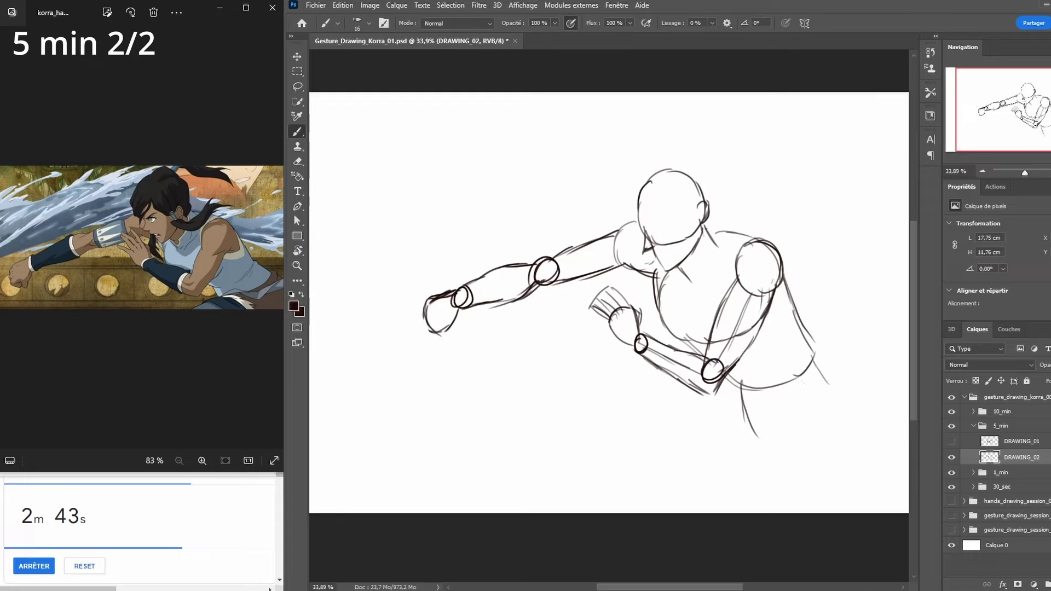
drag(809, 349, 858, 392)
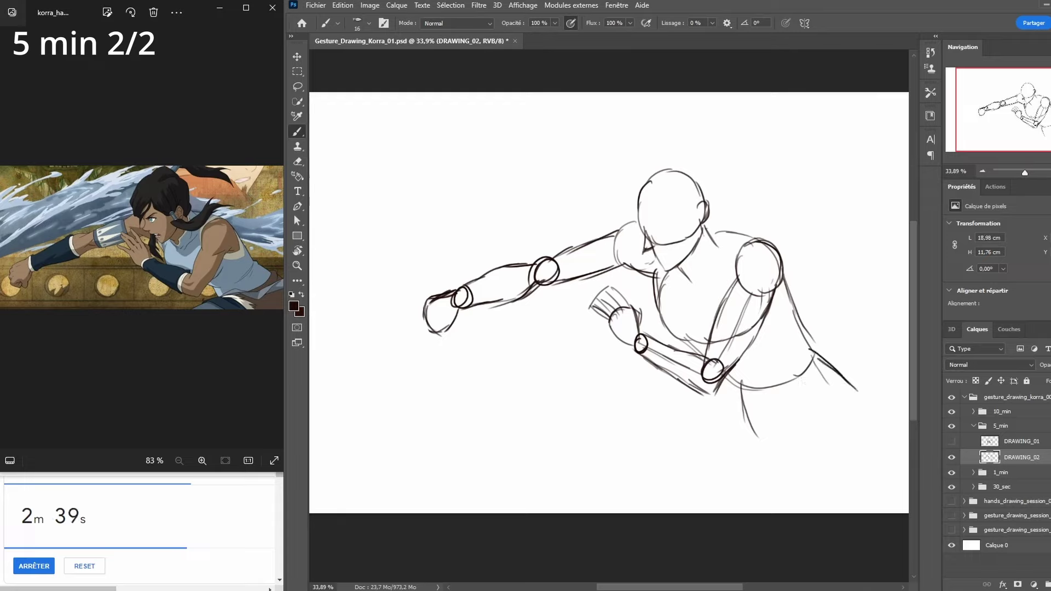
mouse_move(831, 407)
mouse_down()
mouse_move(864, 396)
mouse_move(762, 461)
mouse_up()
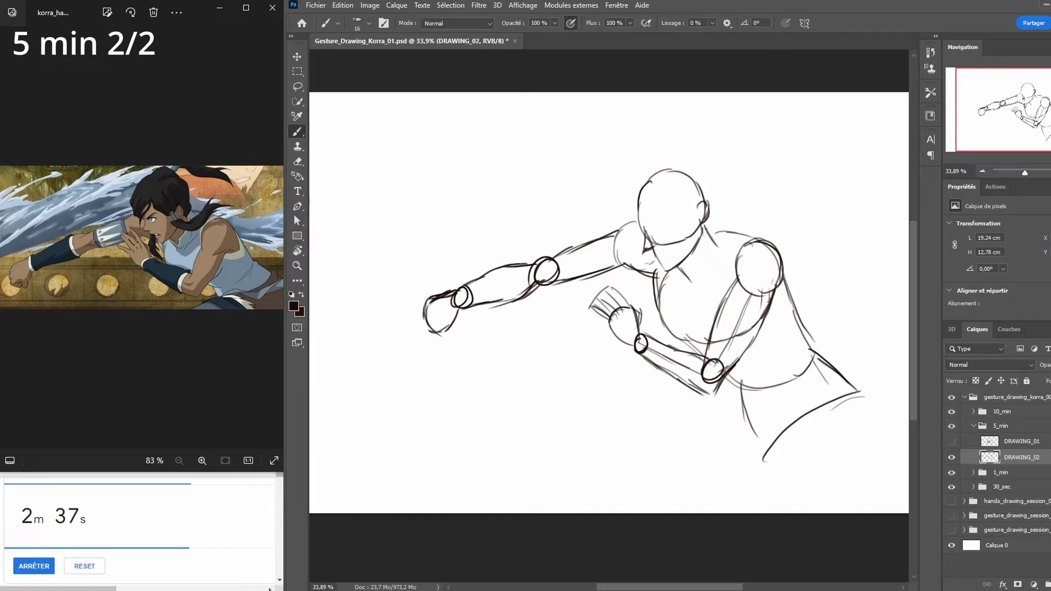
key(ctrl+z)
mouse_move(863, 396)
mouse_down()
mouse_move(791, 452)
mouse_move(870, 463)
mouse_move(826, 392)
mouse_move(822, 424)
mouse_move(701, 487)
mouse_up()
mouse_move(852, 456)
mouse_down()
mouse_move(805, 471)
mouse_move(780, 502)
mouse_up()
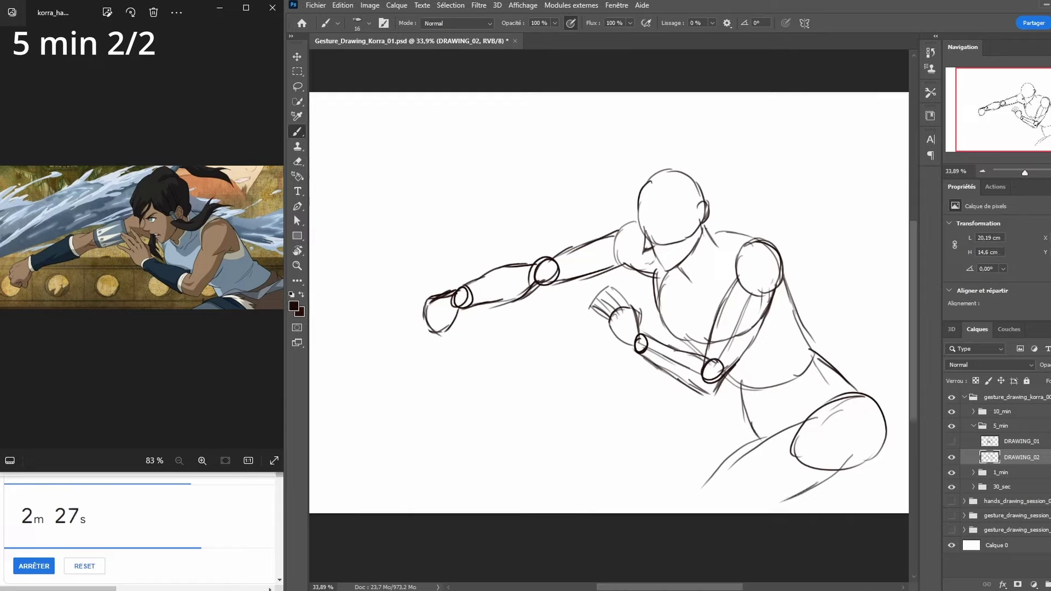
Sketch the facial guideline, the eye and brow, and a small mouth on the head
drag(648, 216, 697, 195)
drag(655, 224, 663, 226)
key(ctrl+z)
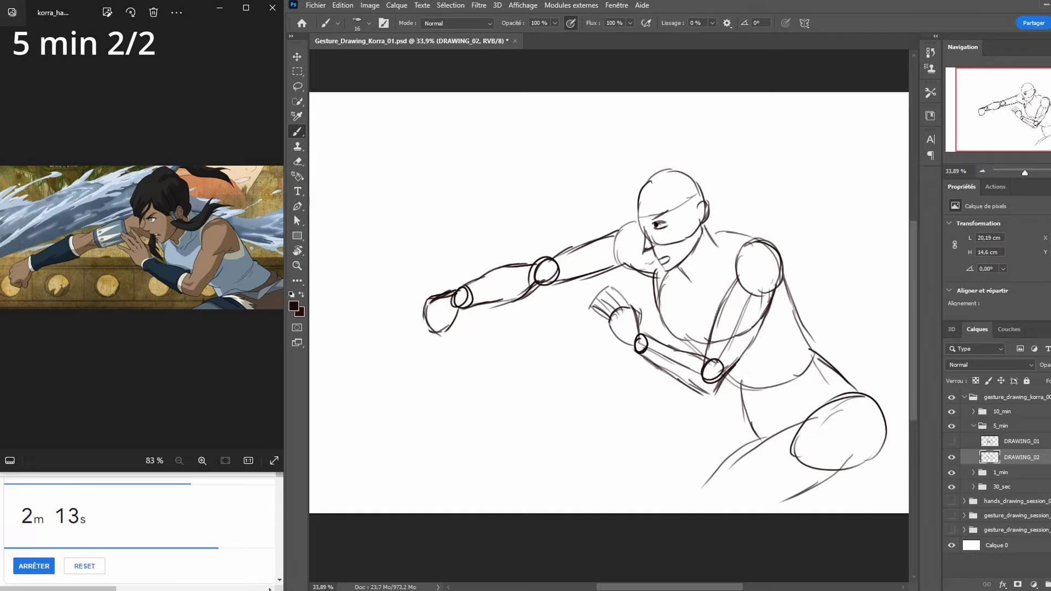
Draw the fringe over the forehead, the hair around the ear, and the outer hair volume over the skull
drag(664, 200, 637, 229)
mouse_move(686, 198)
mouse_down()
mouse_move(668, 219)
mouse_move(687, 216)
mouse_move(703, 231)
mouse_up()
drag(716, 195, 709, 223)
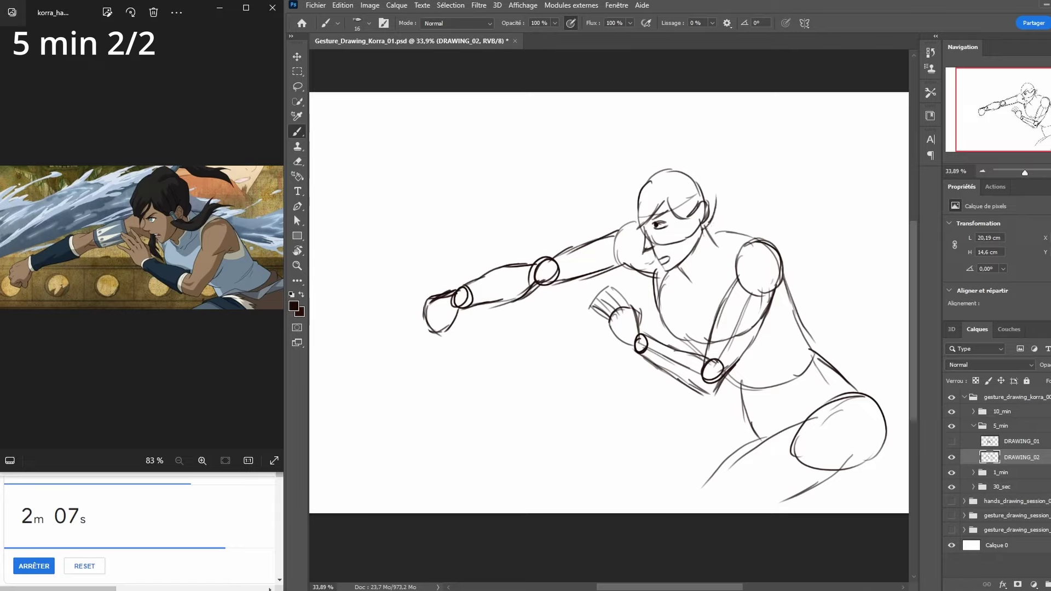
mouse_move(665, 162)
mouse_down()
mouse_move(631, 195)
mouse_move(636, 227)
mouse_up()
mouse_move(688, 168)
mouse_down()
mouse_move(673, 160)
mouse_move(716, 194)
mouse_move(712, 204)
mouse_up()
Add the hair tie with a ponytail flowing backward, and a side lock trailing over the near shoulder
mouse_move(665, 162)
mouse_down()
mouse_move(693, 140)
mouse_move(691, 158)
mouse_move(728, 146)
mouse_move(769, 158)
mouse_up()
mouse_move(694, 136)
mouse_down()
mouse_move(739, 131)
mouse_move(776, 159)
mouse_up()
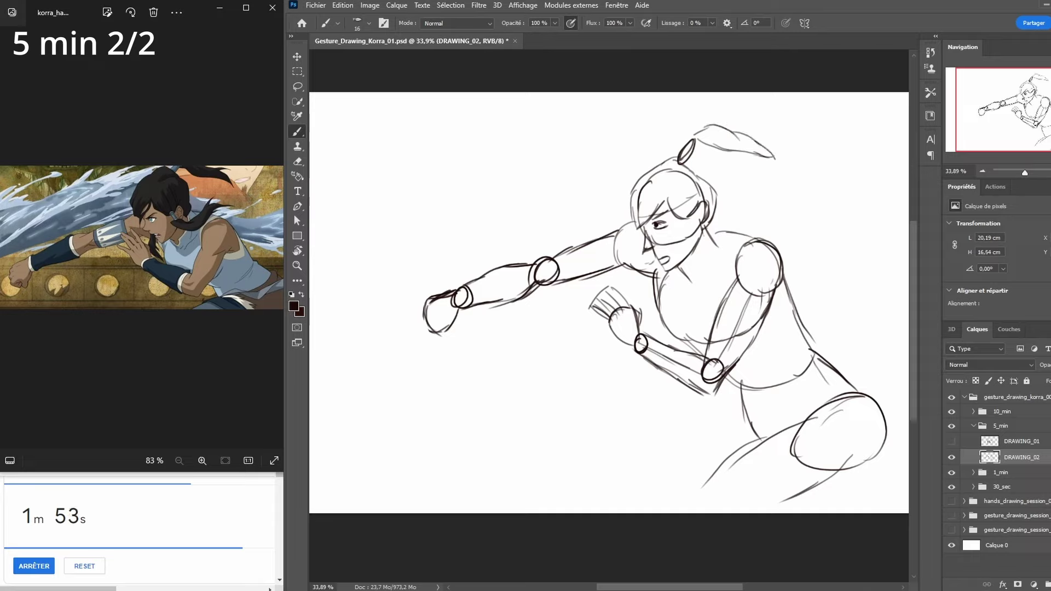
key(ctrl+z)
key(ctrl+z)
drag(735, 131, 781, 164)
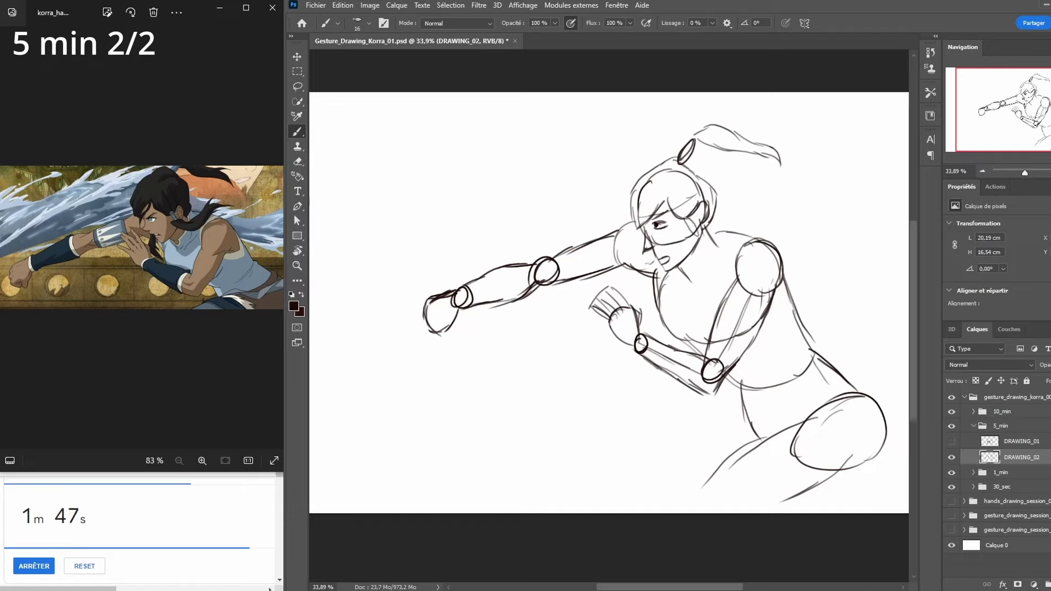
mouse_move(701, 231)
mouse_down()
mouse_move(694, 241)
mouse_move(716, 247)
mouse_move(757, 214)
mouse_move(743, 214)
mouse_move(773, 209)
mouse_up()
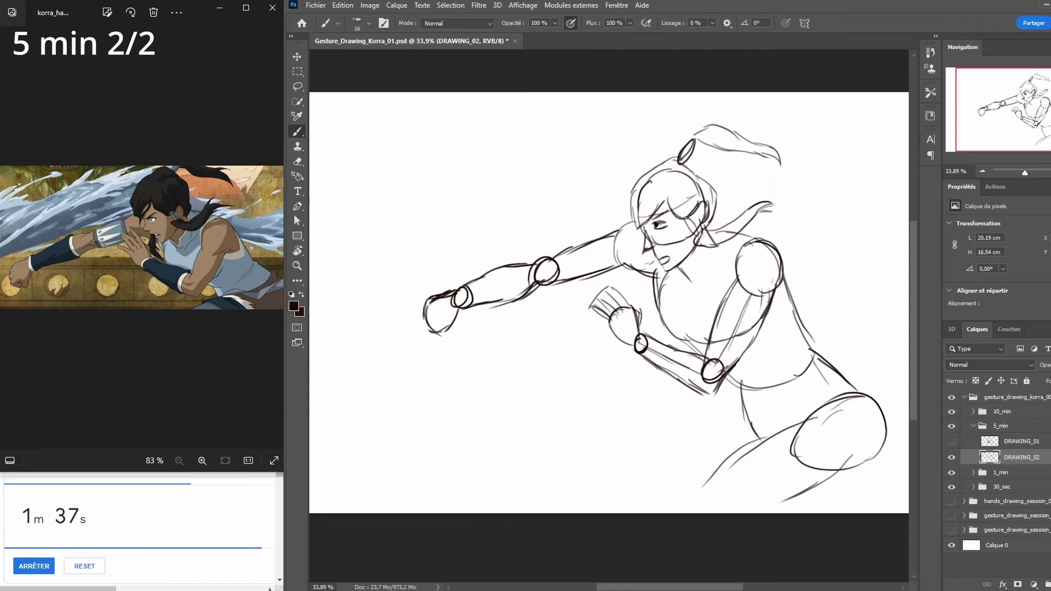
Erase the near arm's shoulder and elbow construction circles and the guidelines inside the upper arm
key(e)
mouse_move(703, 376)
mouse_down()
mouse_move(705, 359)
mouse_move(724, 376)
mouse_move(750, 294)
mouse_move(743, 279)
mouse_move(761, 298)
mouse_move(716, 342)
mouse_up()
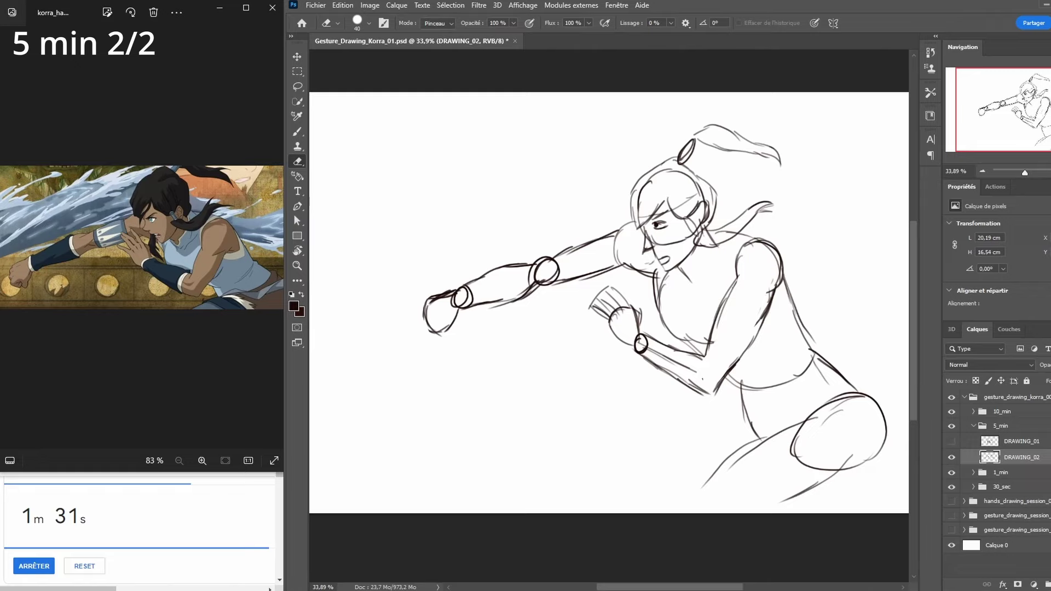
key(b)
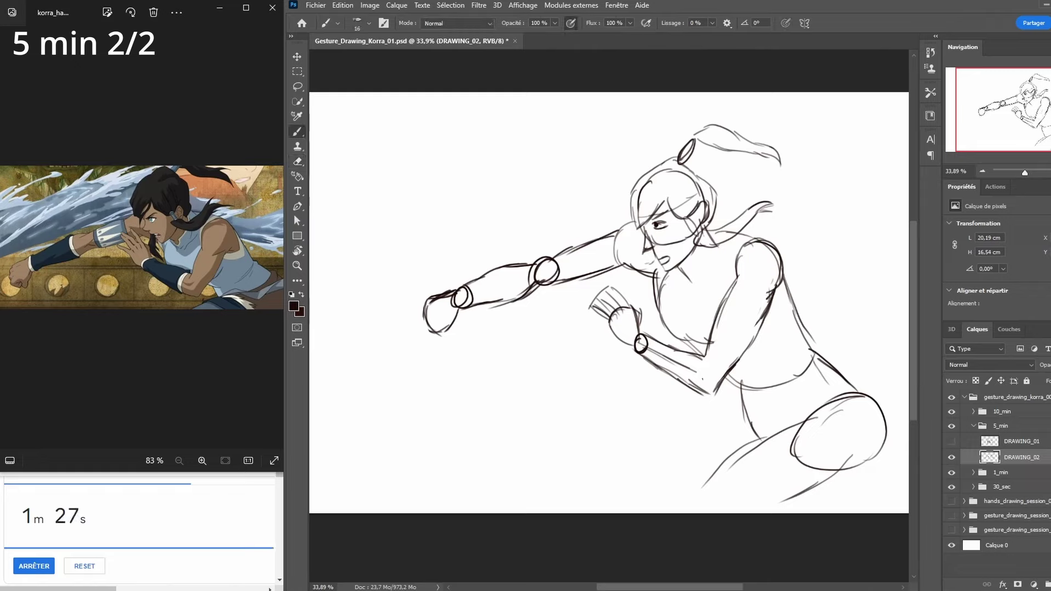
Redraw the rear contour of the near upper arm from the shoulder to the elbow, erasing the rough line
mouse_move(776, 289)
mouse_down()
mouse_move(764, 302)
mouse_move(737, 288)
mouse_up()
key(ctrl+z)
mouse_move(751, 343)
mouse_down()
mouse_move(717, 390)
mouse_move(739, 359)
mouse_move(728, 371)
mouse_up()
key(e)
drag(771, 300, 760, 329)
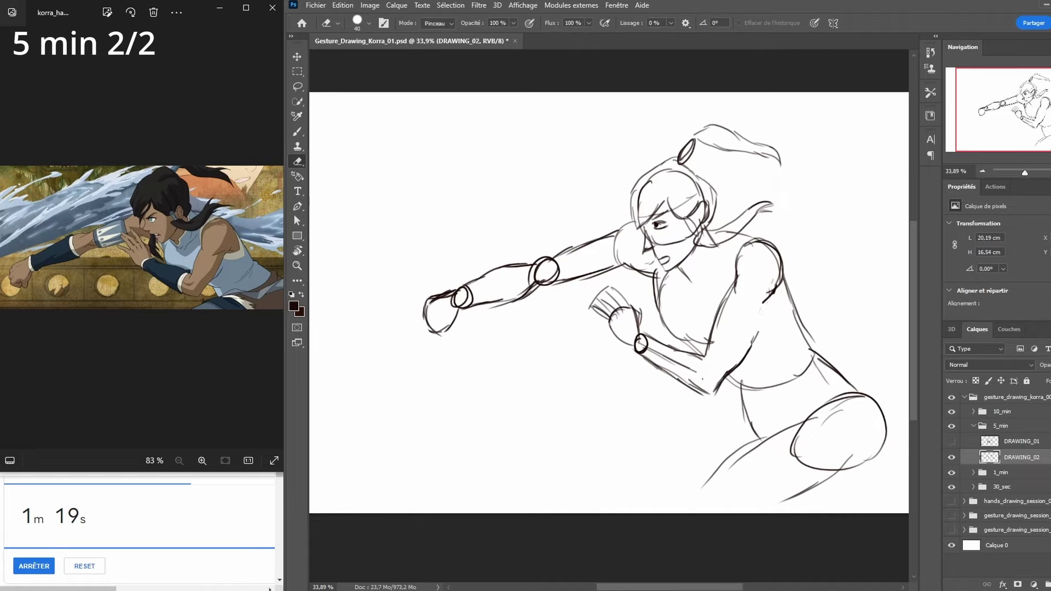
key(b)
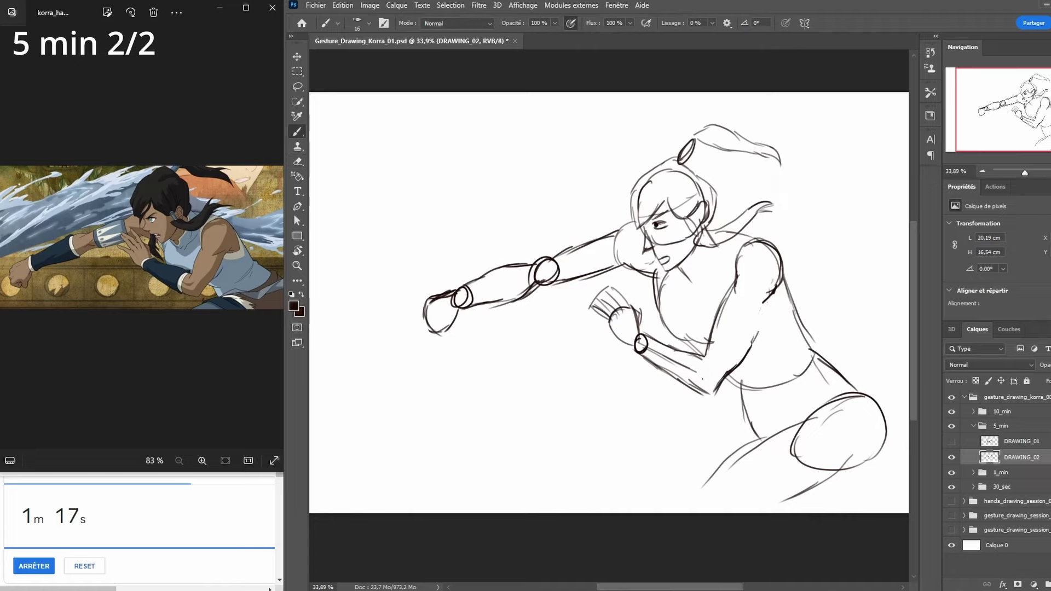
drag(775, 294, 755, 341)
Erase the wrist construction circle on the near arm and define the separate fingers of the raised hand
key(e)
drag(635, 347, 648, 346)
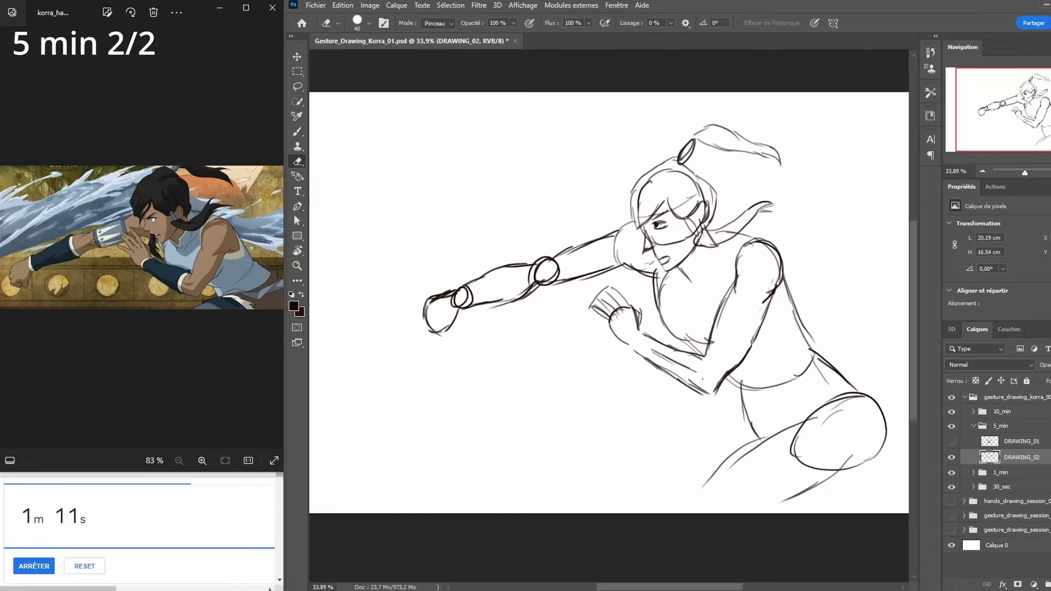
key(b)
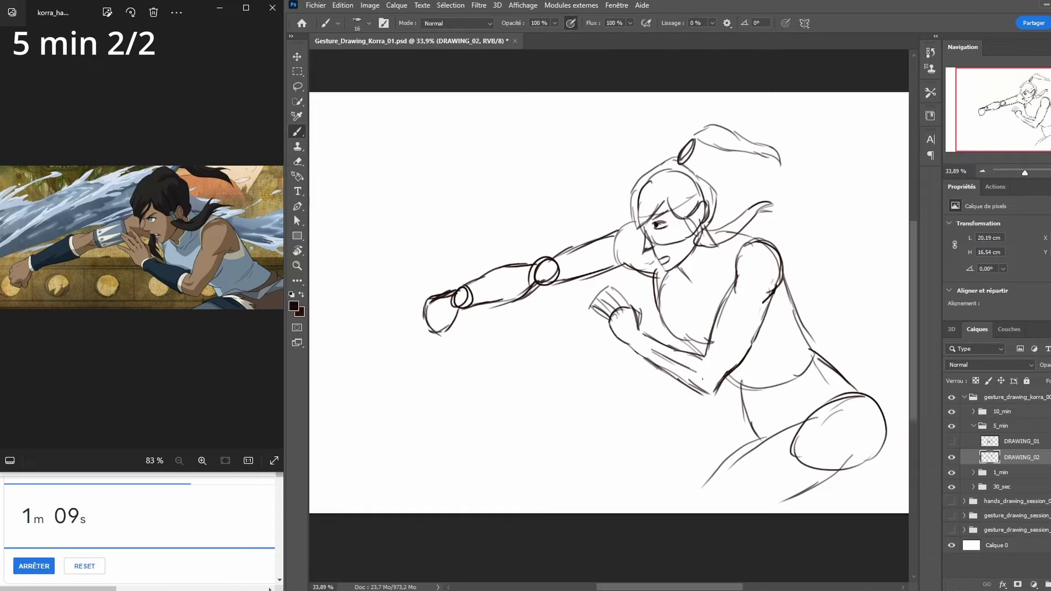
drag(593, 310, 610, 323)
drag(600, 296, 612, 311)
drag(603, 295, 620, 308)
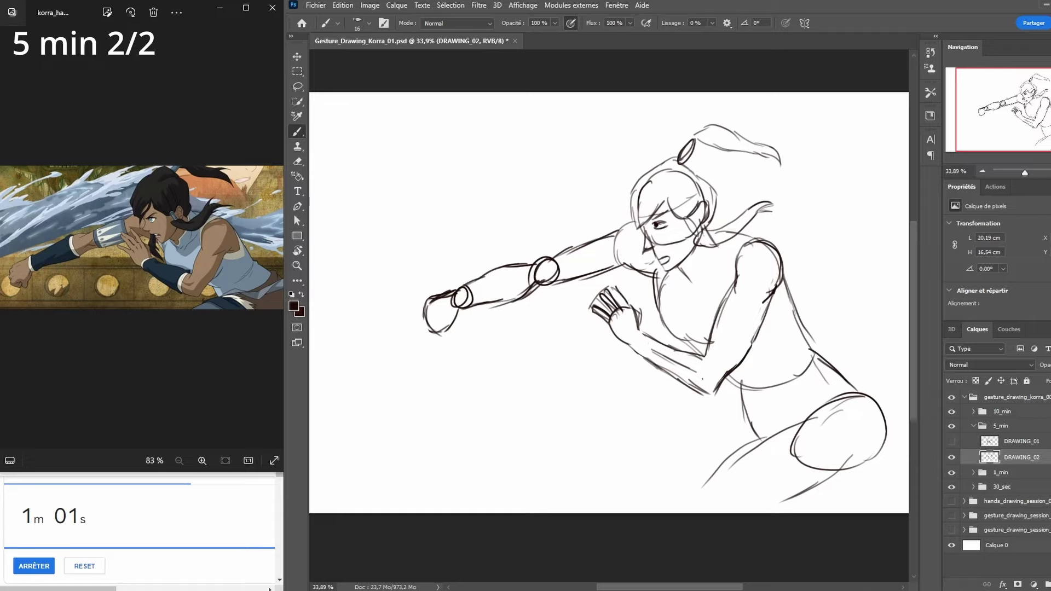
drag(617, 288, 625, 306)
Erase the wrist and elbow construction circles on the outstretched arm
key(e)
mouse_move(470, 291)
mouse_down()
mouse_move(457, 306)
mouse_move(465, 287)
mouse_move(472, 303)
mouse_up()
mouse_move(535, 270)
mouse_down()
mouse_move(531, 284)
mouse_move(552, 255)
mouse_move(553, 279)
mouse_move(543, 269)
mouse_up()
Draw the armhole behind the near shoulder with a firmer back line, and erase the ribcage curve across the waist
key(b)
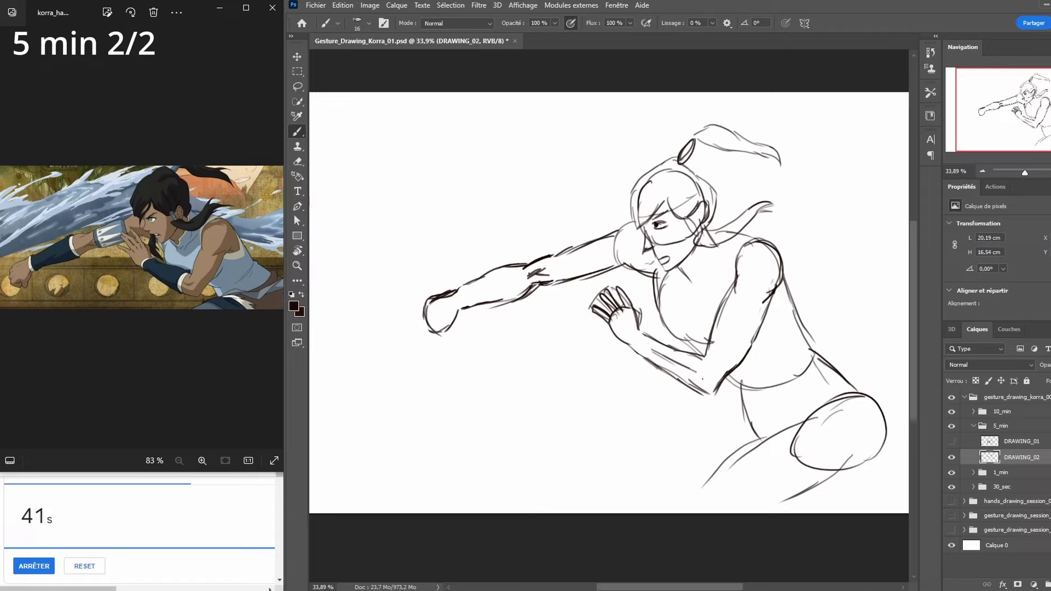
drag(772, 301, 789, 306)
mouse_move(782, 271)
mouse_down()
mouse_move(789, 305)
mouse_move(818, 354)
mouse_up()
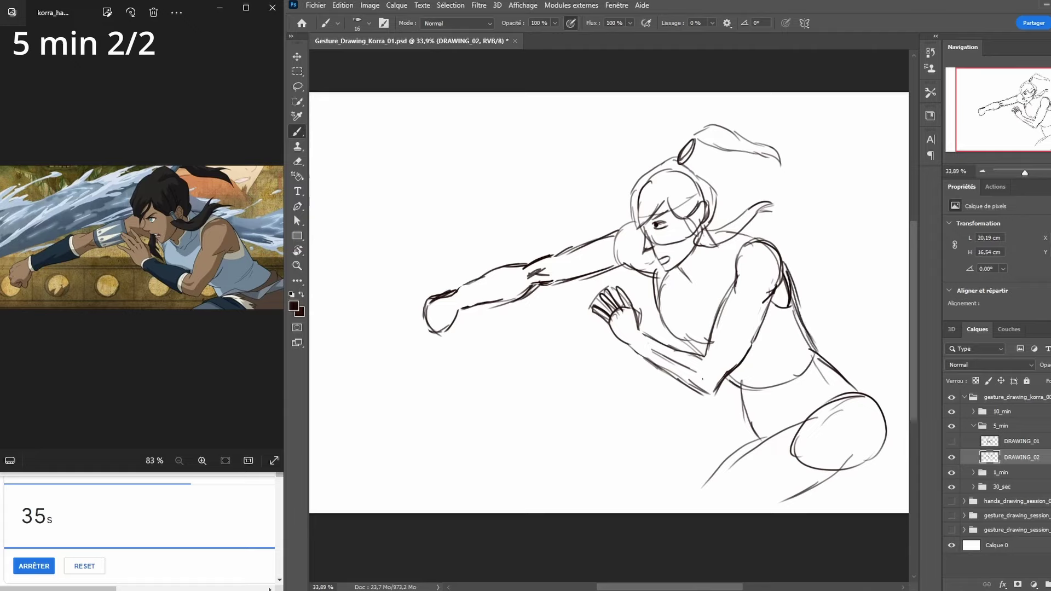
key(e)
drag(793, 380, 814, 357)
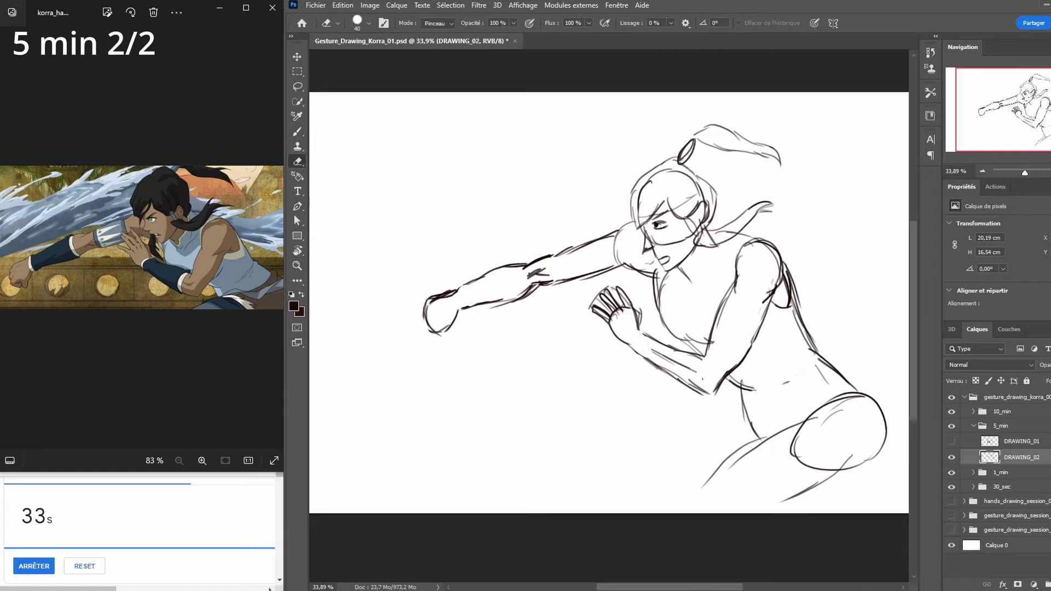
drag(741, 383, 754, 387)
Darken the lower edge of the chest and add the pointed lock and neck lines below the jaw
key(b)
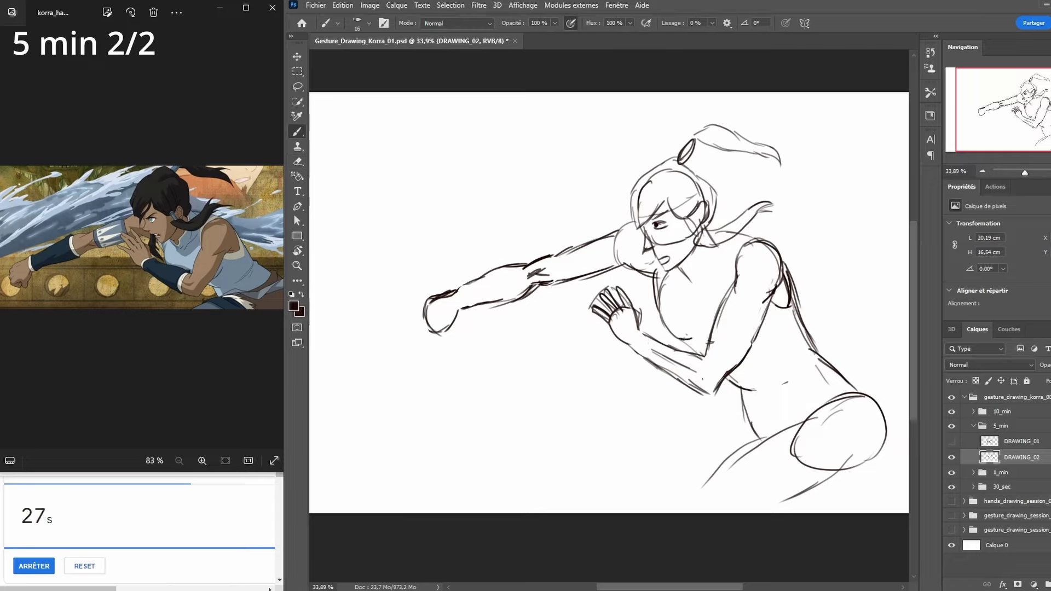
drag(677, 336, 698, 351)
drag(680, 269, 698, 279)
drag(709, 233, 696, 265)
Reinforce the outstretched arm's upper contour and clean up the stray marks at its elbow
drag(557, 249, 592, 238)
key(e)
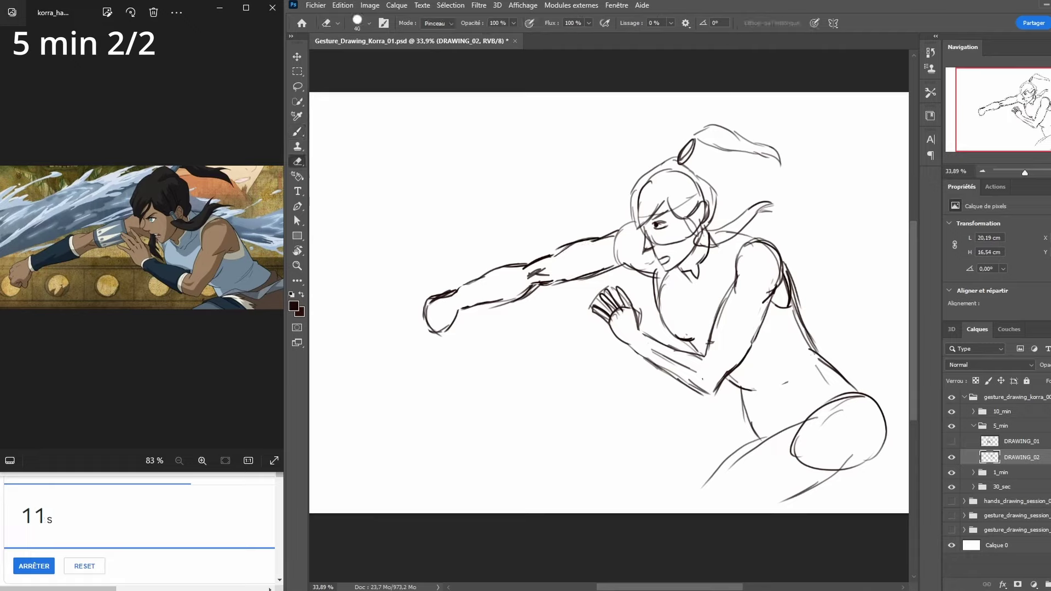
click(532, 274)
Erase the hip construction circle inside the thigh and sketch the thigh fold and hip contours
mouse_move(800, 424)
mouse_down()
mouse_move(798, 460)
mouse_move(831, 470)
mouse_up()
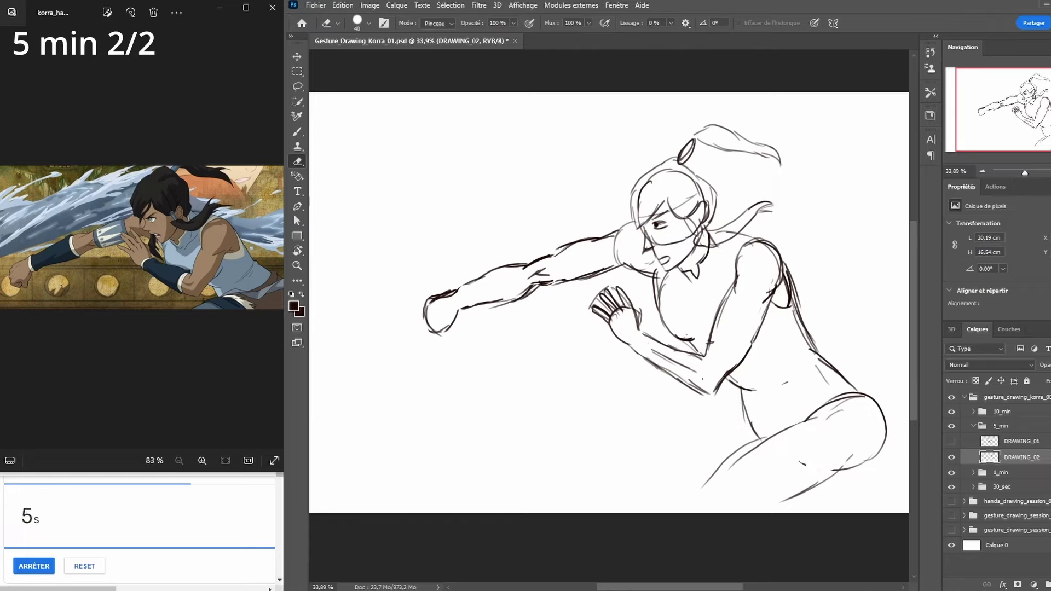
key(b)
drag(773, 434, 888, 476)
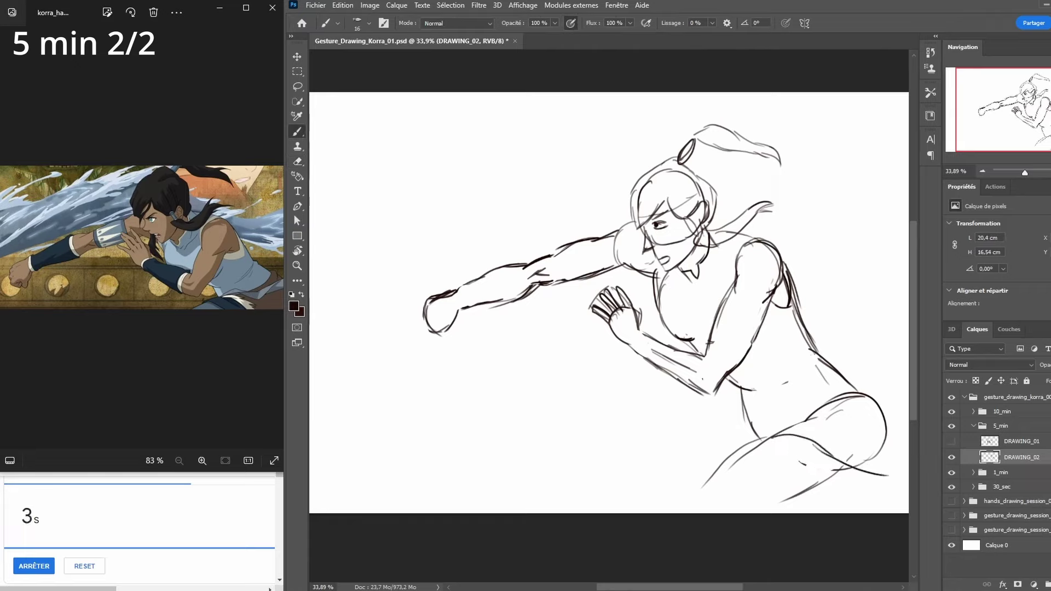
drag(862, 392, 908, 417)
drag(784, 438, 849, 419)
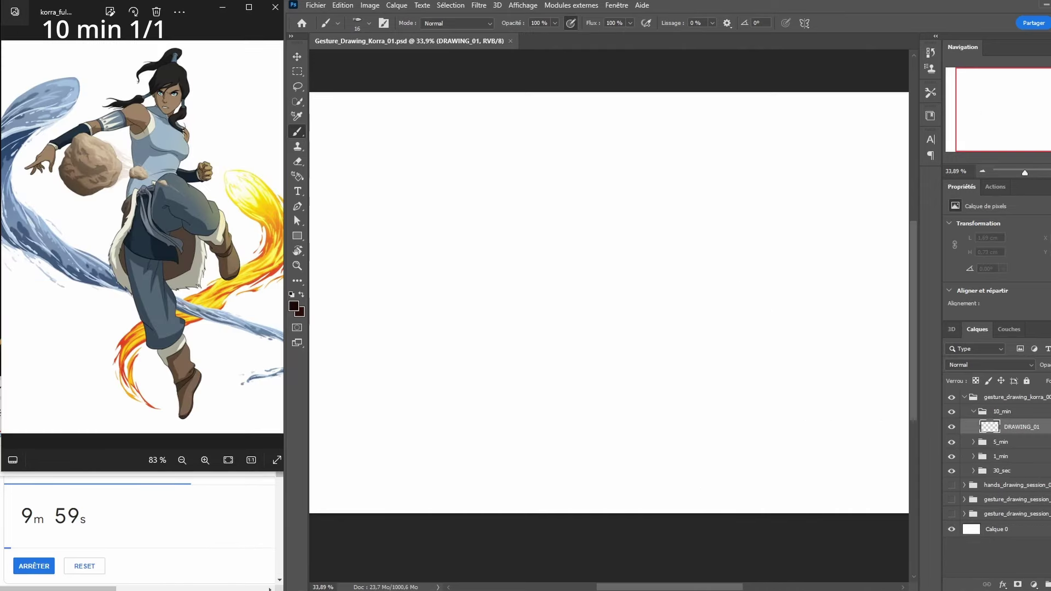
Start the 10-minute pose on layer DRAWING_01 with the head oval, jaw, neck and sloping shoulder lines
mouse_move(620, 144)
mouse_down()
mouse_move(614, 170)
mouse_move(633, 185)
mouse_move(650, 171)
mouse_move(652, 147)
mouse_move(619, 143)
mouse_move(621, 191)
mouse_move(635, 200)
mouse_move(650, 172)
mouse_move(634, 198)
mouse_move(618, 192)
mouse_move(648, 193)
mouse_up()
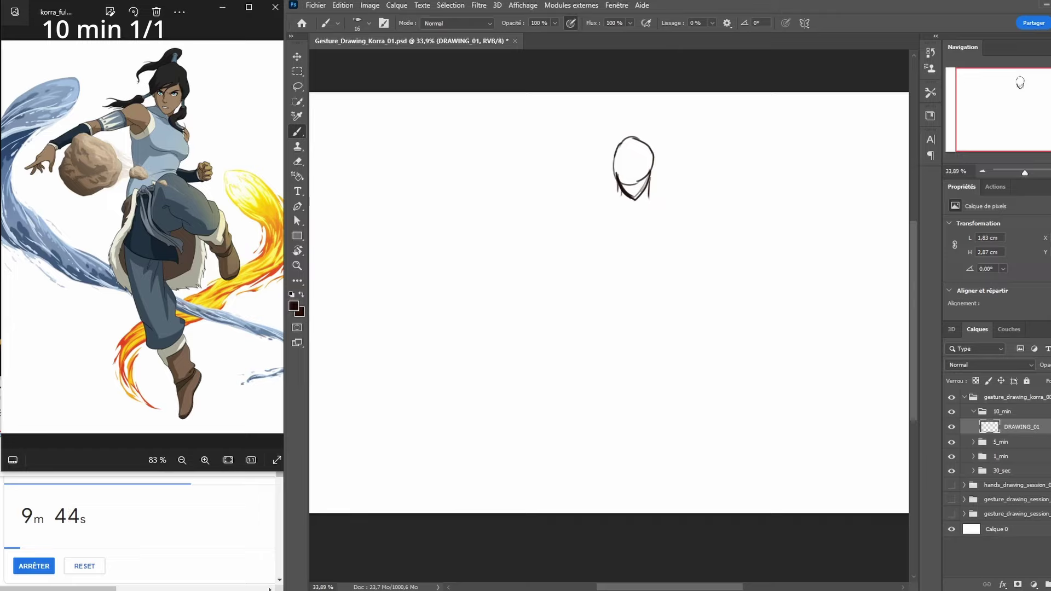
drag(619, 187, 592, 207)
drag(650, 188, 680, 214)
drag(650, 190, 676, 216)
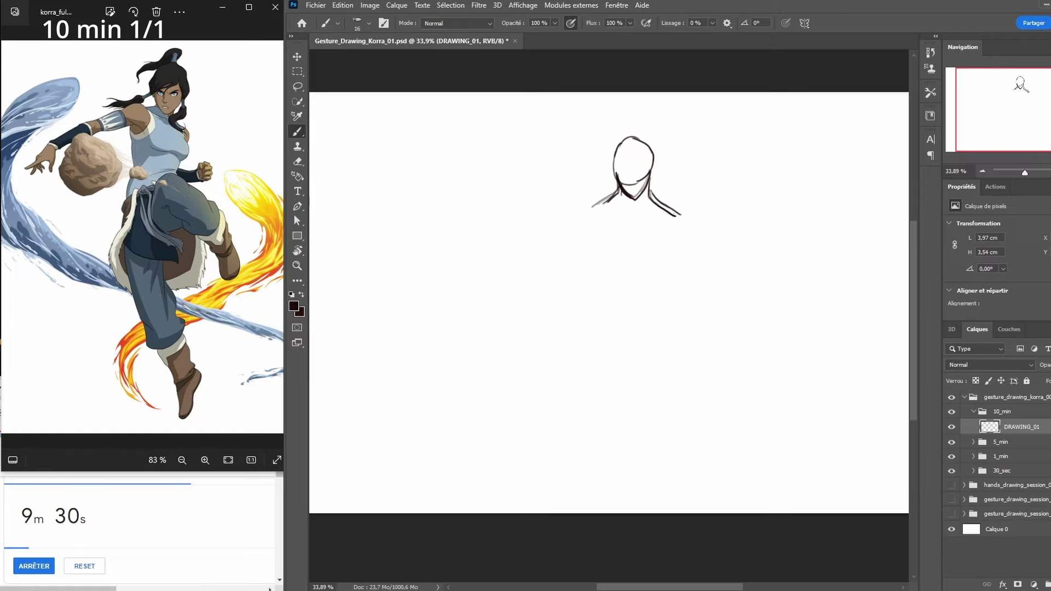
Clean up the doubled shoulder line and sketch the torso's curved centre line with the ribcage around it
key(e)
mouse_move(650, 191)
mouse_down()
mouse_move(680, 215)
mouse_move(641, 226)
mouse_move(644, 261)
mouse_up()
key(b)
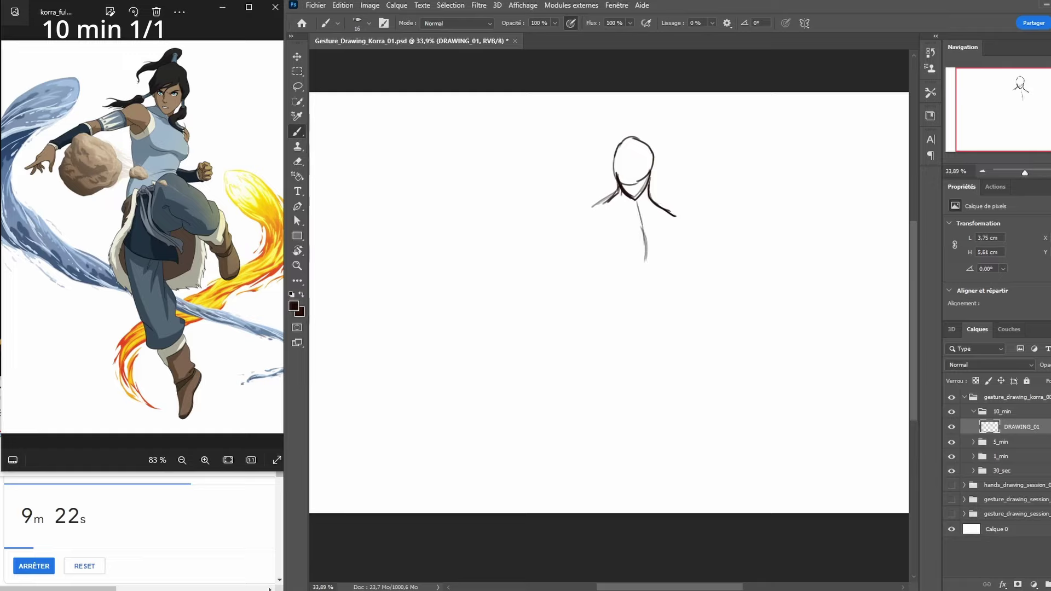
mouse_move(609, 206)
mouse_down()
mouse_move(604, 258)
mouse_move(646, 269)
mouse_up()
mouse_move(657, 213)
mouse_down()
mouse_move(679, 261)
mouse_move(645, 277)
mouse_move(684, 262)
mouse_move(639, 284)
mouse_move(635, 347)
mouse_up()
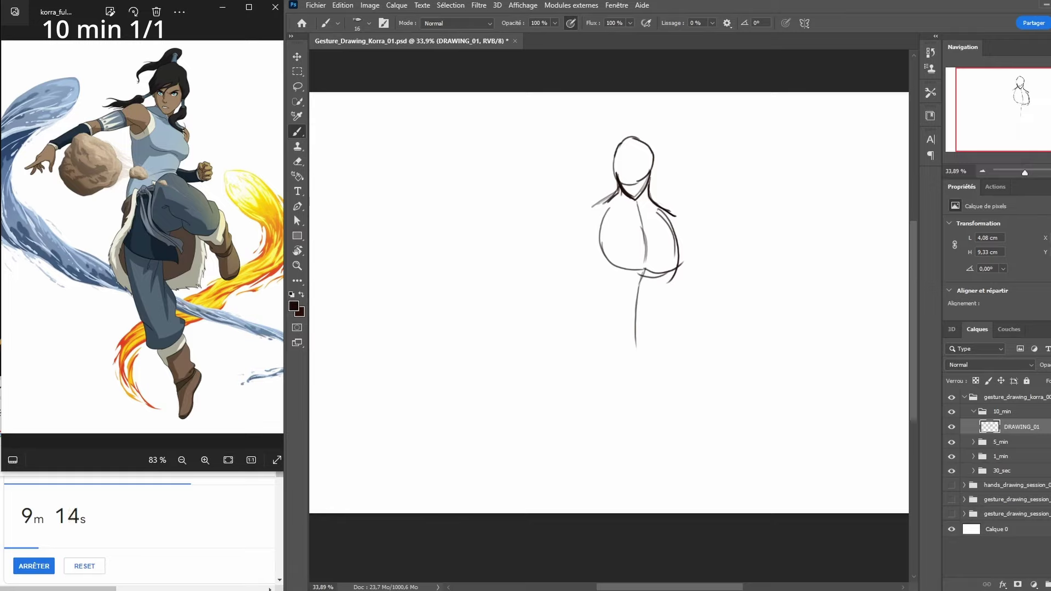
Add a construction circle at each shoulder and draw the outer torso contour curving under the ribcage
mouse_move(674, 211)
mouse_down()
mouse_move(679, 235)
mouse_move(679, 208)
mouse_up()
drag(596, 225, 594, 250)
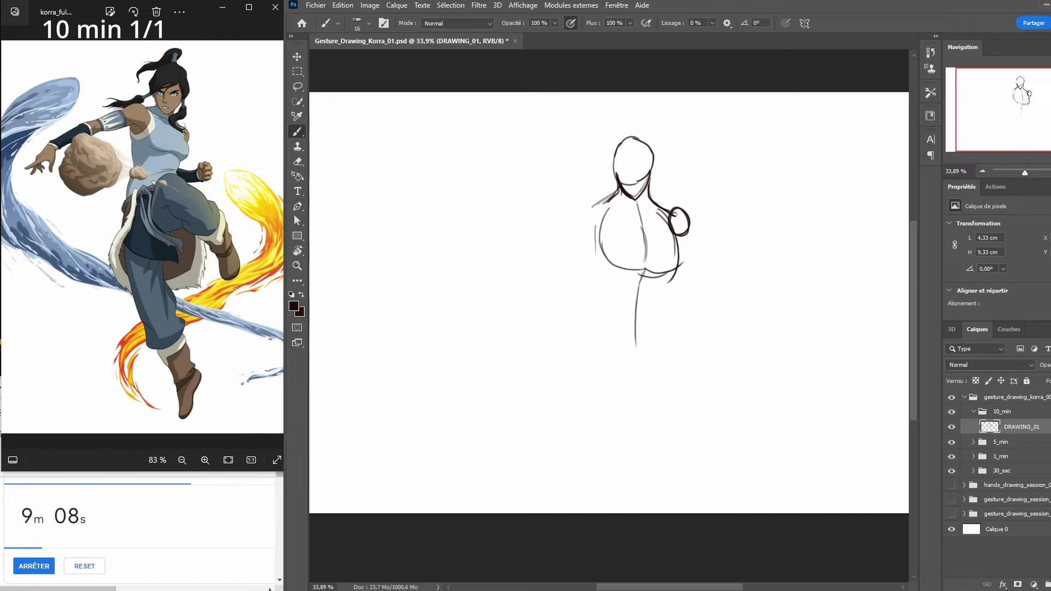
mouse_move(592, 196)
mouse_down()
mouse_move(577, 225)
mouse_move(598, 195)
mouse_move(584, 189)
mouse_move(598, 196)
mouse_move(593, 280)
mouse_up()
mouse_move(583, 229)
mouse_down()
mouse_move(608, 298)
mouse_move(643, 300)
mouse_move(673, 278)
mouse_move(586, 328)
mouse_up()
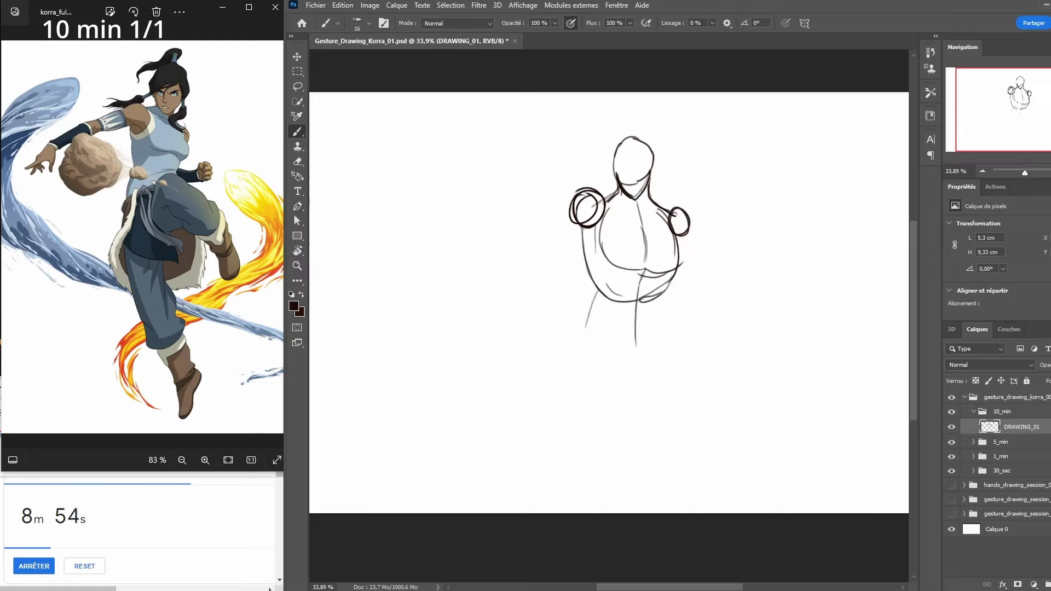
Draw both sides of the waist flaring down from the ribcage to the hips
drag(597, 290, 581, 363)
drag(588, 320, 582, 363)
drag(659, 304, 672, 365)
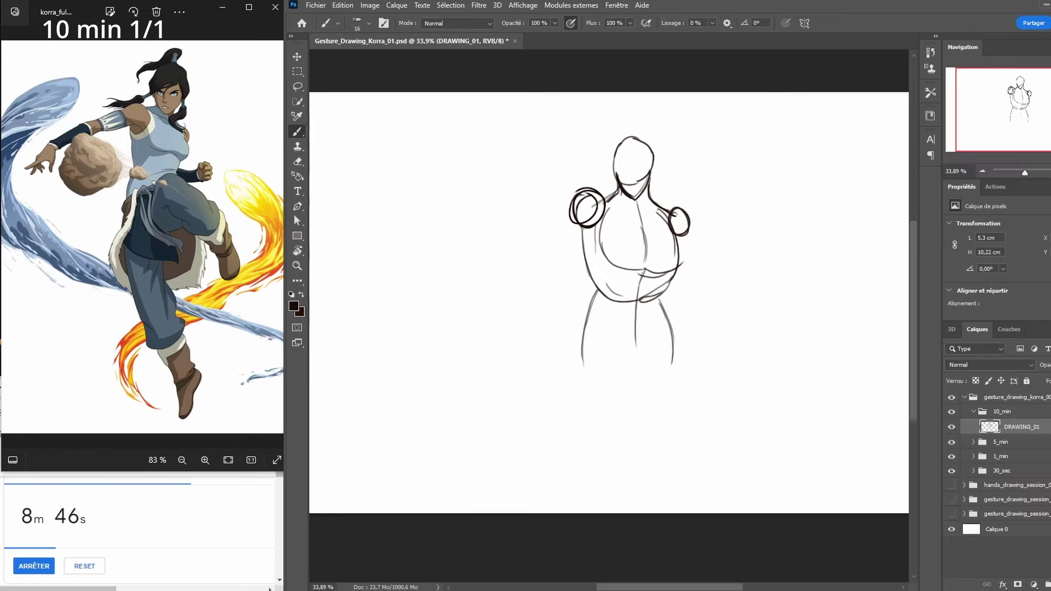
Redraw the torso side below the larger shoulder circle, erase the old line, and tidy the adjoining neck-to-shoulder line
mouse_move(590, 228)
mouse_down()
mouse_move(585, 261)
mouse_move(596, 287)
mouse_up()
key(e)
drag(582, 237, 583, 259)
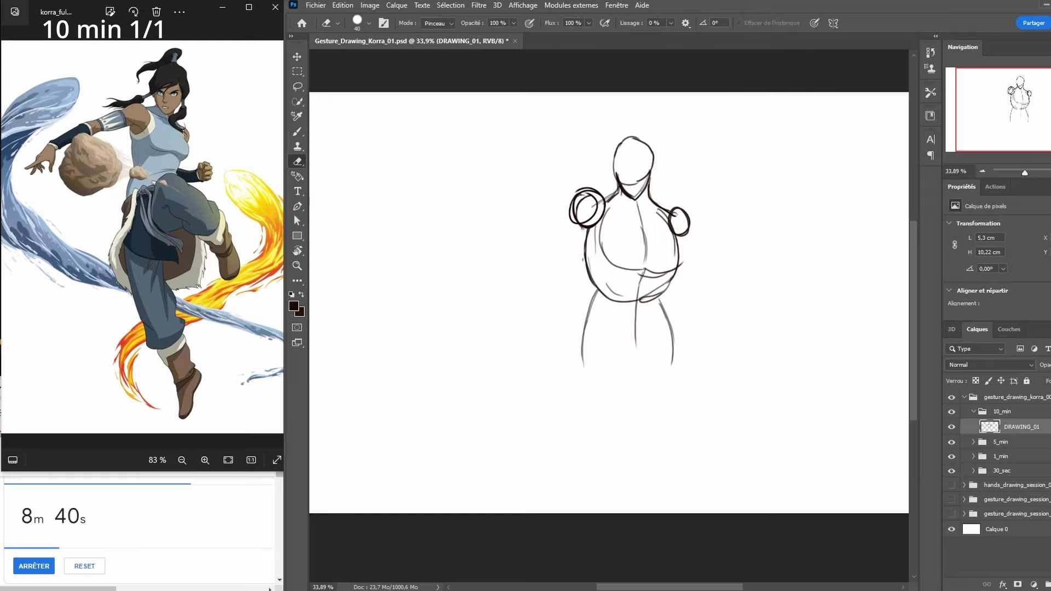
key(b)
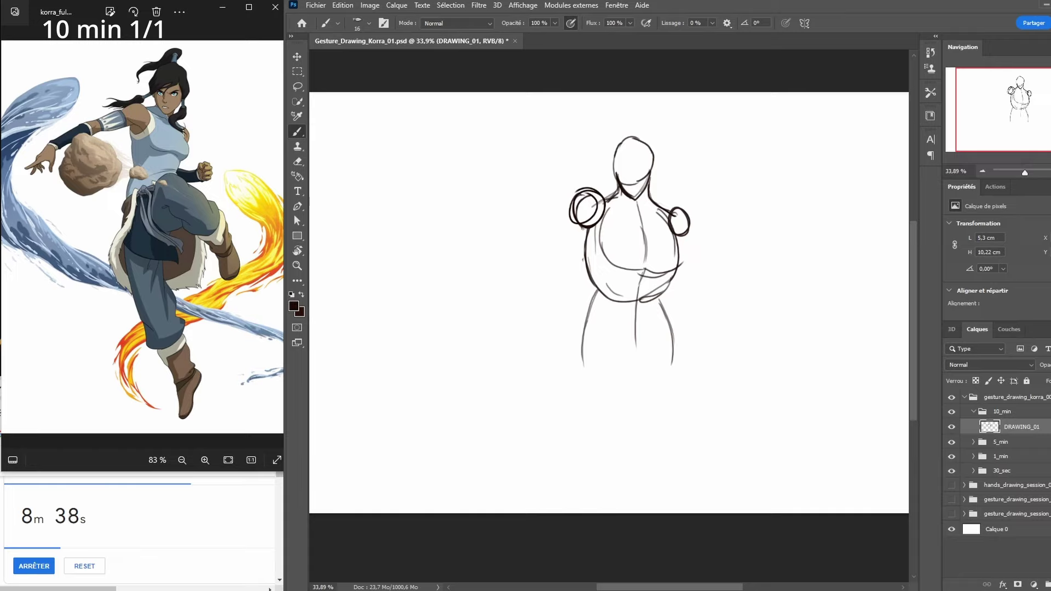
key(e)
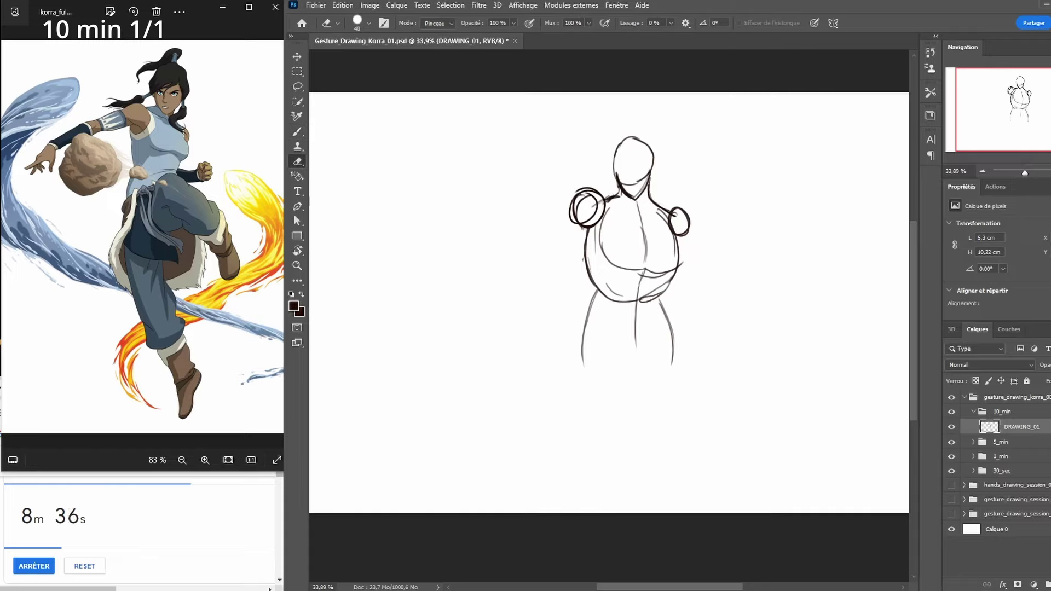
key(b)
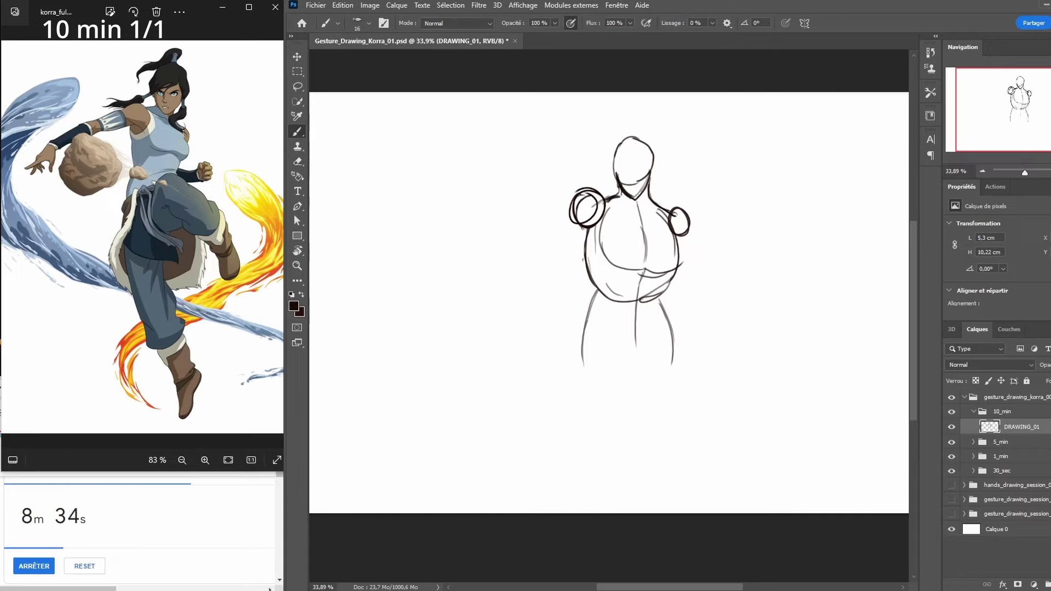
Sketch the outstretched arm's action line with elbow and wrist joints and an oval for the hand
mouse_move(596, 195)
mouse_down()
mouse_move(610, 200)
mouse_move(435, 274)
mouse_up()
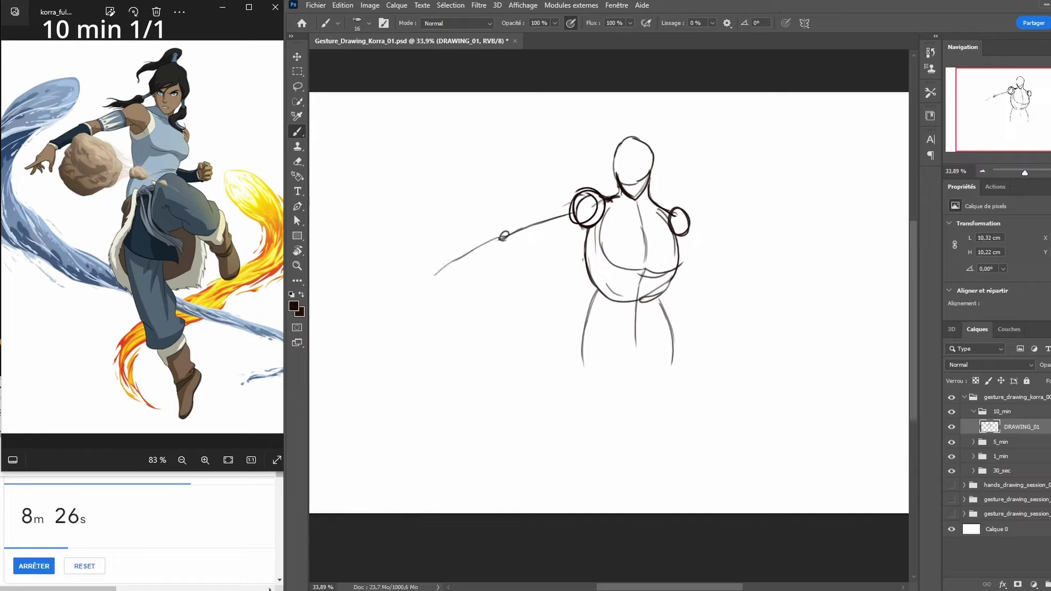
mouse_move(480, 247)
mouse_down()
mouse_move(420, 280)
mouse_move(417, 300)
mouse_up()
drag(449, 268, 428, 296)
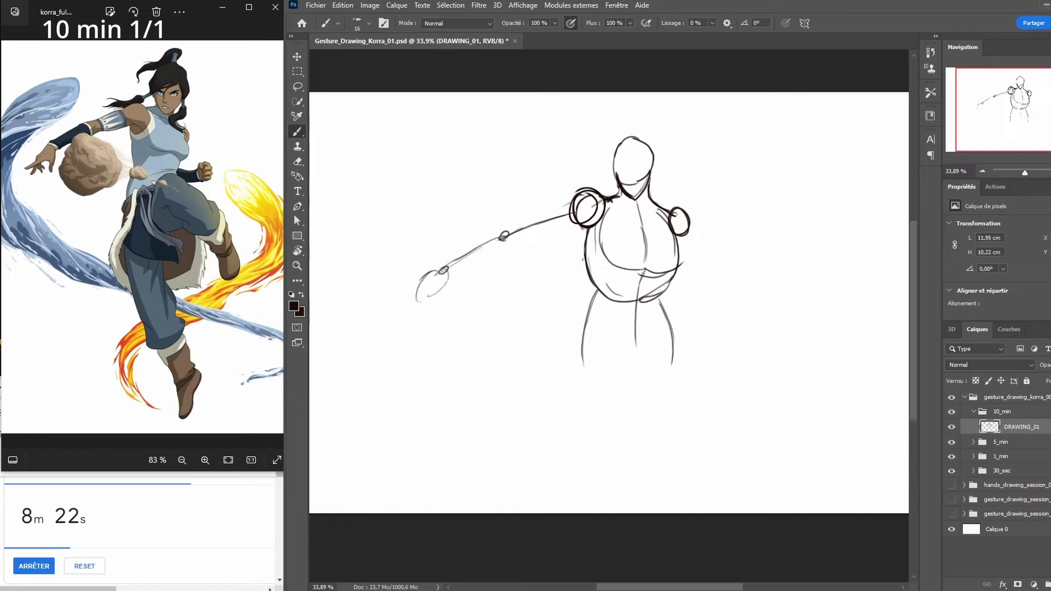
Build the upper arm and forearm contours around the action line, with larger elbow and wrist circles
drag(574, 197, 508, 230)
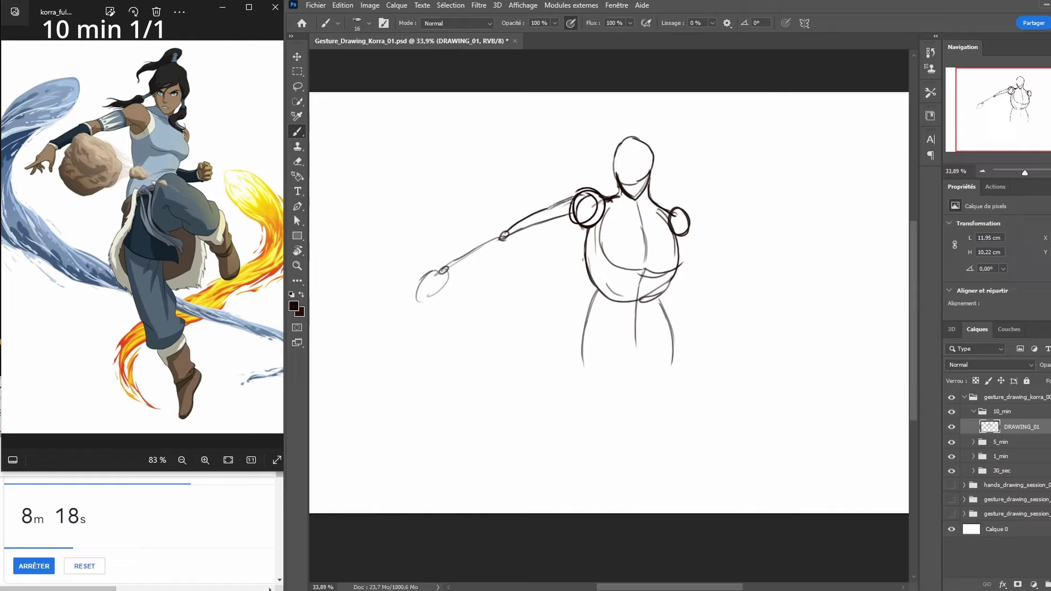
mouse_move(582, 224)
mouse_down()
mouse_move(504, 243)
mouse_move(519, 226)
mouse_up()
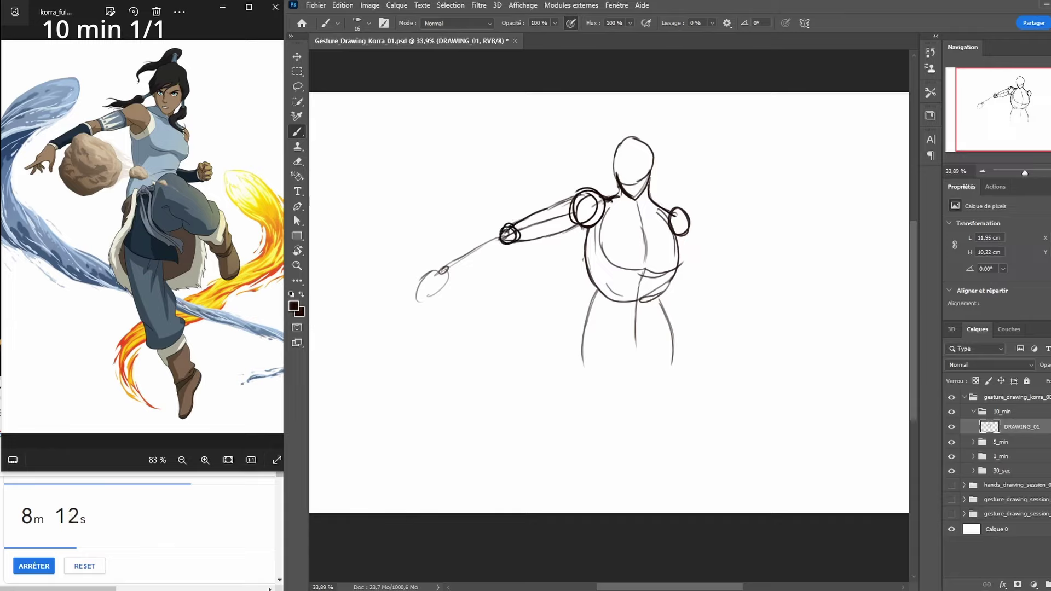
drag(505, 227, 441, 263)
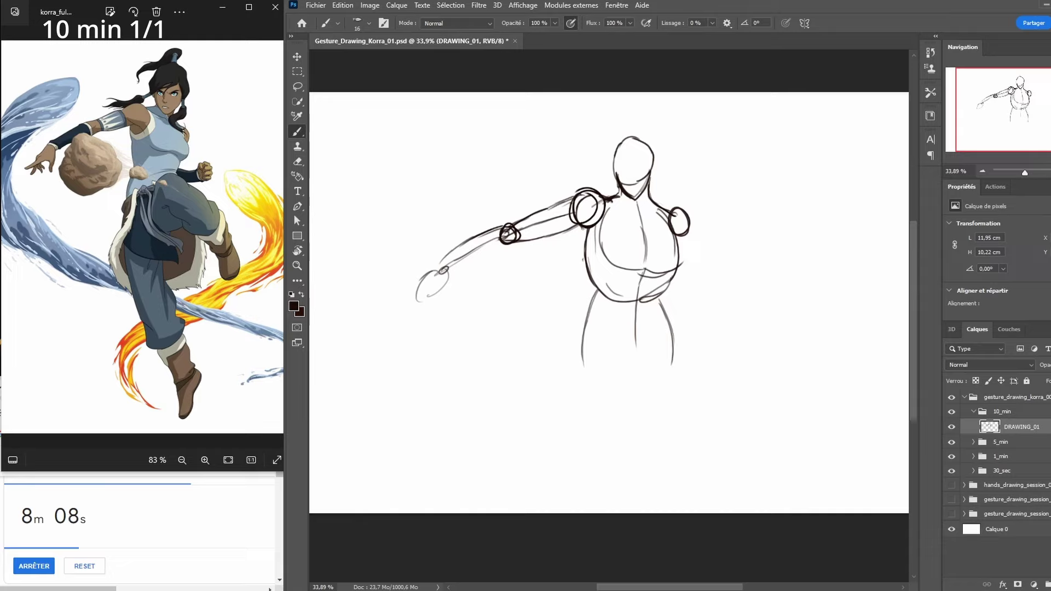
mouse_move(507, 245)
mouse_down()
mouse_move(418, 292)
mouse_move(421, 306)
mouse_move(451, 294)
mouse_up()
Draw the spread fingers of the outstretched hand, erase the overlapping palm lines and refine the extended finger
mouse_move(450, 289)
mouse_down()
mouse_move(442, 302)
mouse_move(403, 308)
mouse_move(415, 298)
mouse_move(408, 323)
mouse_move(429, 324)
mouse_up()
mouse_move(426, 313)
mouse_down()
mouse_move(431, 325)
mouse_move(429, 315)
mouse_move(443, 313)
mouse_up()
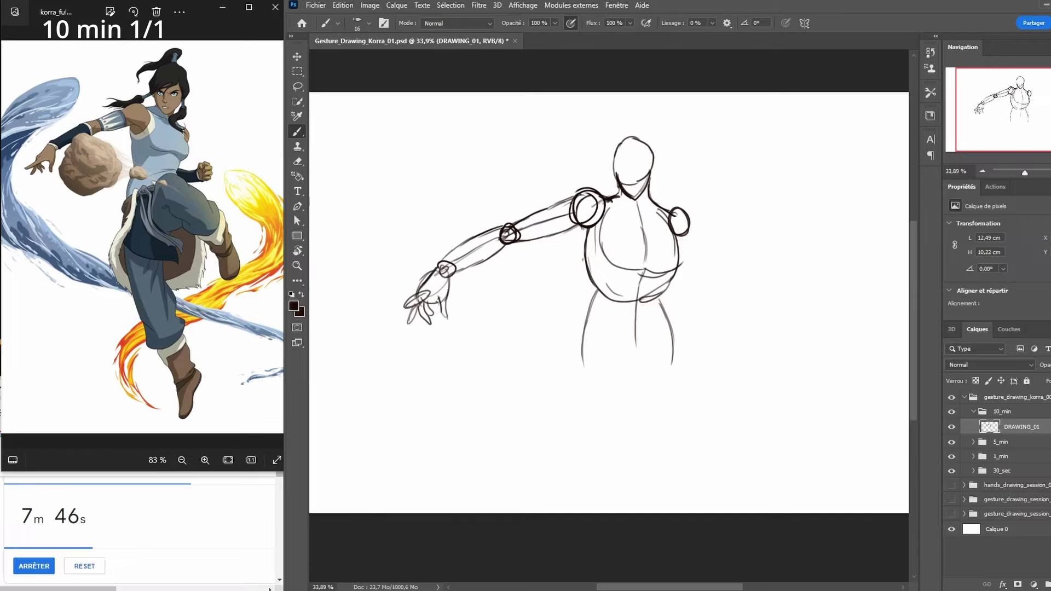
key(e)
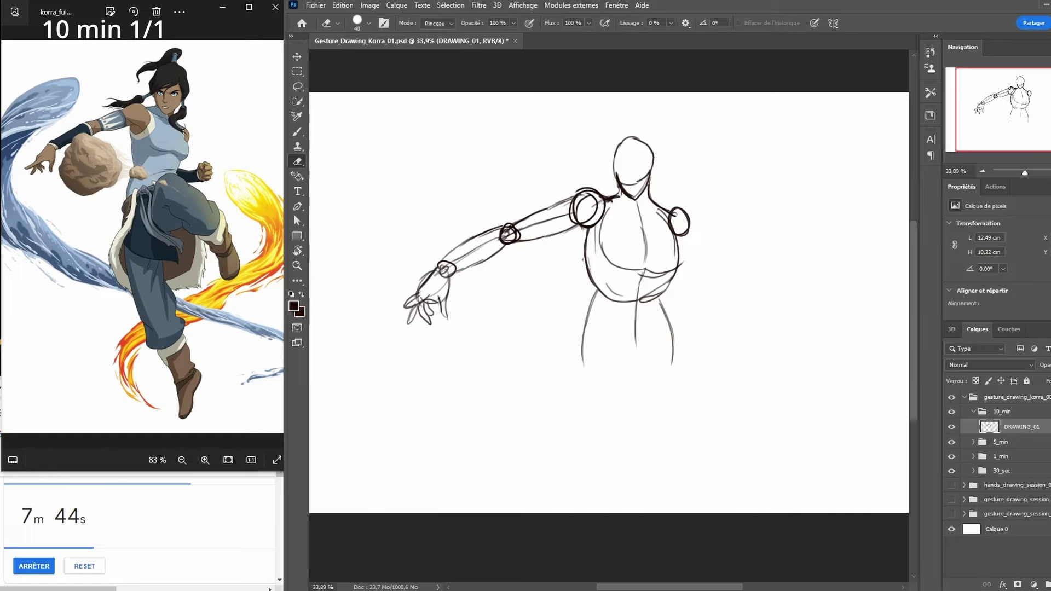
drag(441, 291, 411, 303)
key(b)
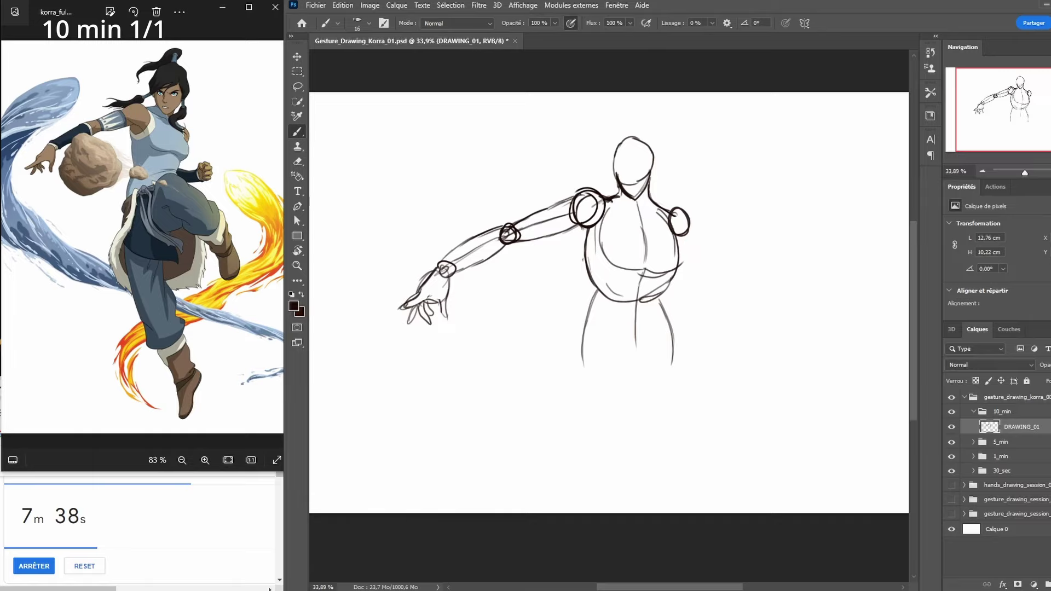
key(e)
drag(405, 305, 418, 305)
key(b)
key(e)
drag(439, 262, 449, 254)
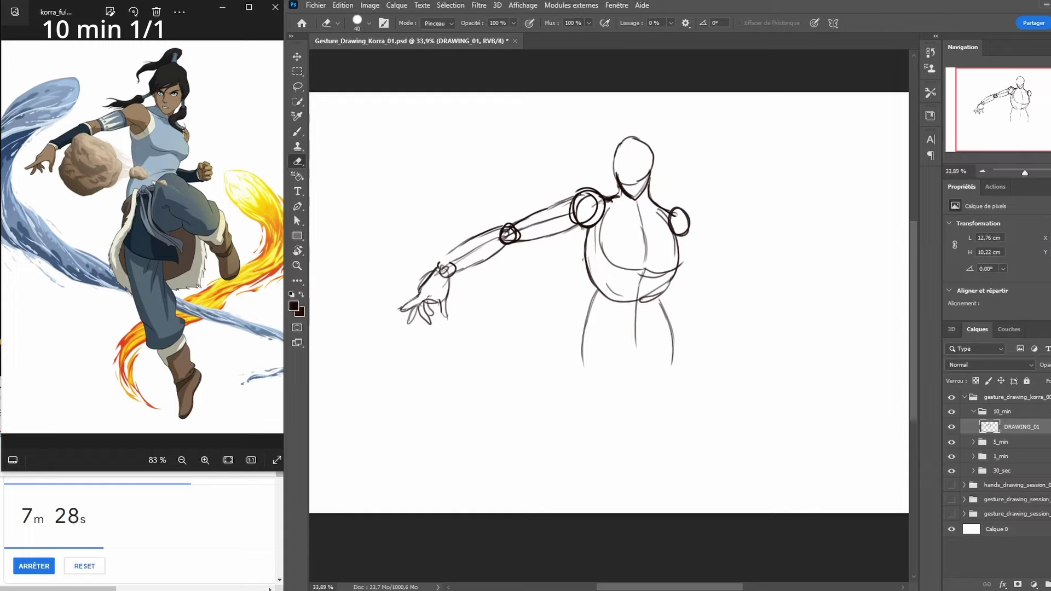
key(b)
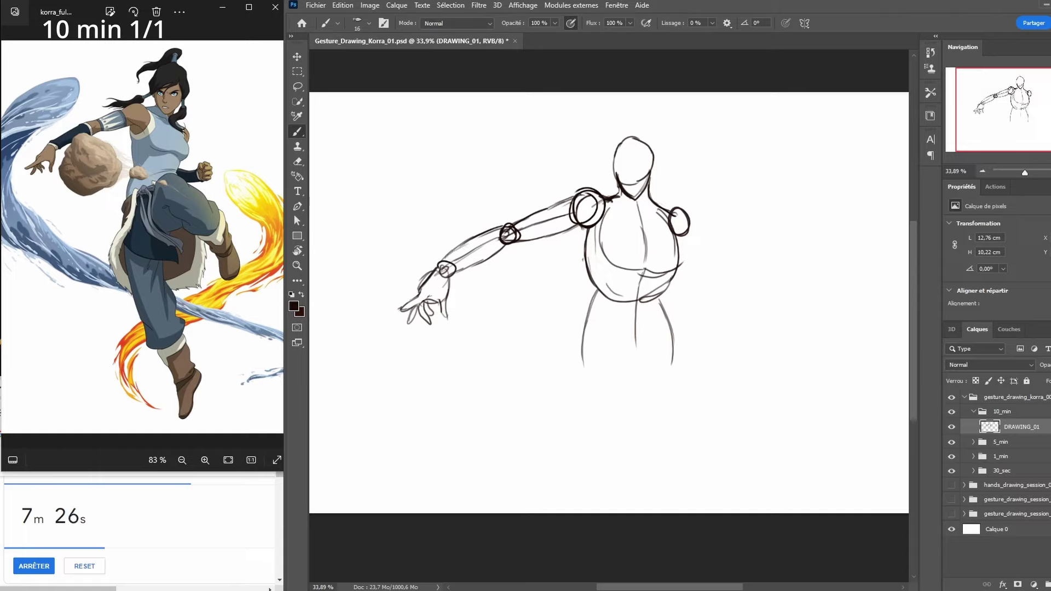
drag(498, 228, 439, 260)
key(ctrl+z)
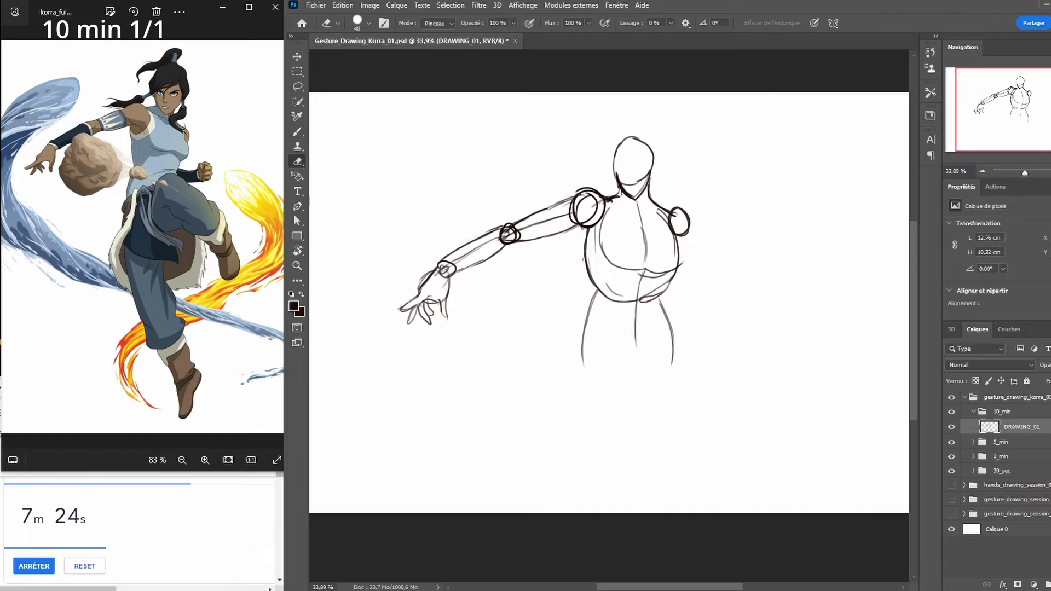
Draw the curved lower contours of both sides of the chest, undoing stray strokes
mouse_move(441, 262)
mouse_down()
mouse_move(497, 227)
mouse_move(444, 260)
mouse_up()
key(b)
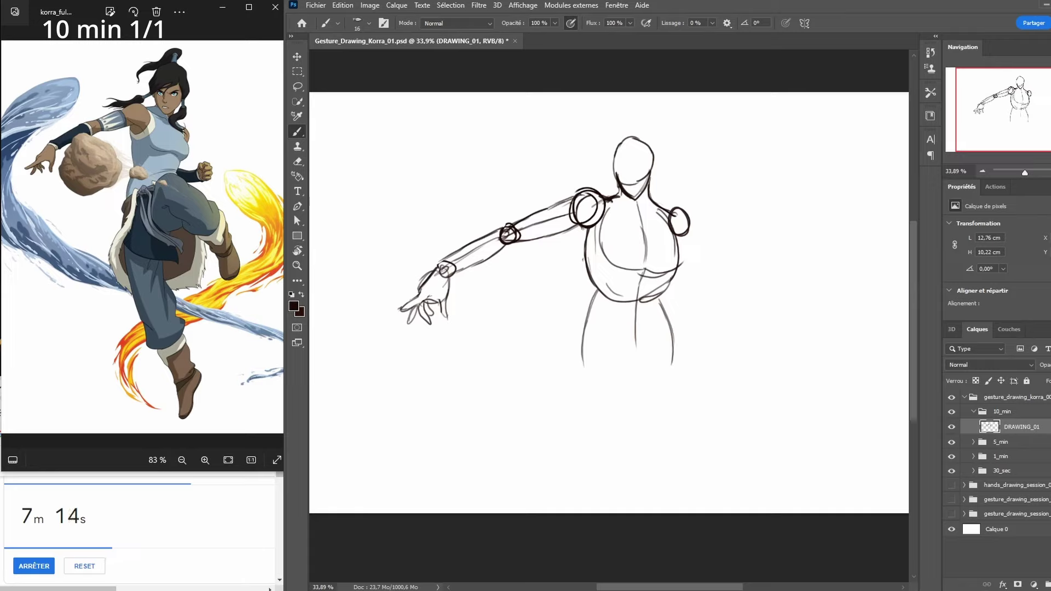
mouse_move(675, 231)
mouse_down()
mouse_move(681, 266)
mouse_move(646, 268)
mouse_up()
key(ctrl+z)
key(ctrl+z)
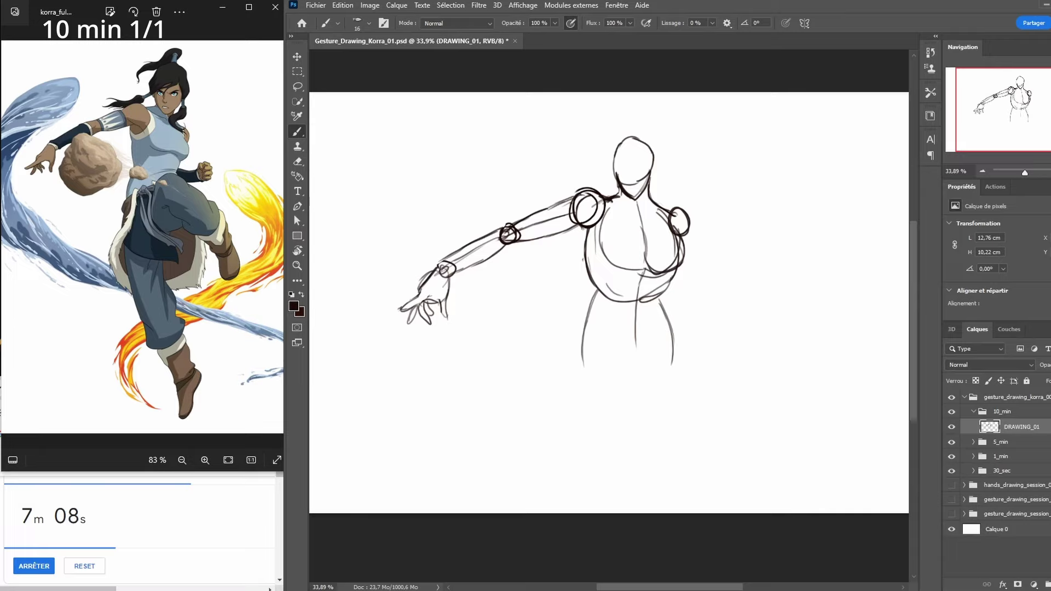
drag(606, 240, 649, 266)
Erase the overlapping outer chest line and redraw the smaller shoulder circle where it meets the chest
key(e)
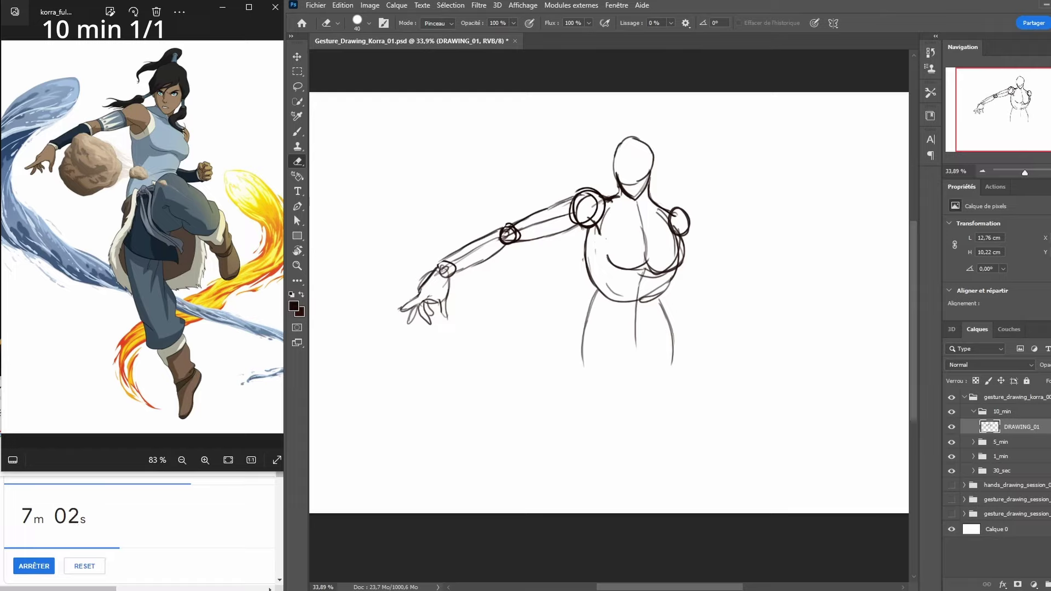
mouse_move(669, 268)
mouse_down()
mouse_move(666, 222)
mouse_move(684, 266)
mouse_up()
key(b)
key(e)
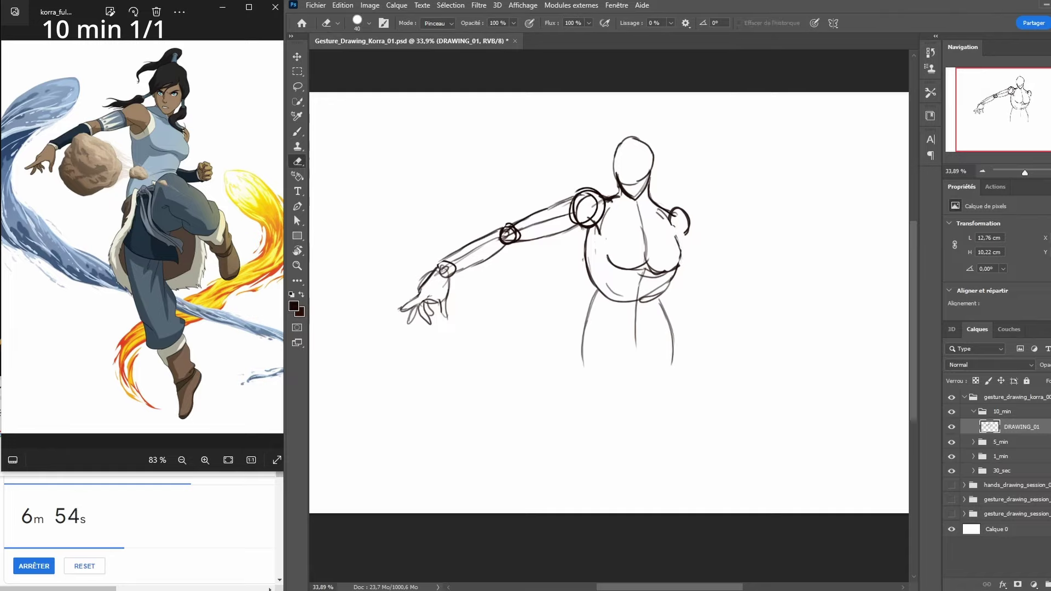
key(b)
mouse_move(673, 229)
mouse_down()
mouse_move(683, 263)
mouse_move(681, 210)
mouse_up()
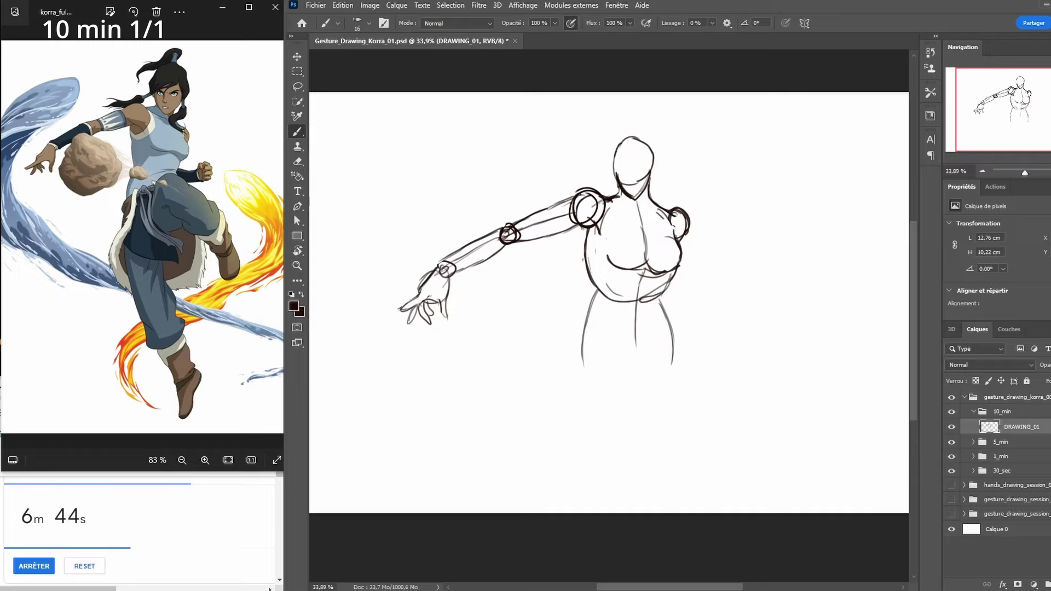
Redraw the ribcage side below the chest on the smaller shoulder's side and clear the old rounded line
mouse_move(657, 267)
mouse_down()
mouse_move(672, 275)
mouse_move(683, 253)
mouse_move(672, 294)
mouse_move(656, 300)
mouse_up()
key(e)
key(b)
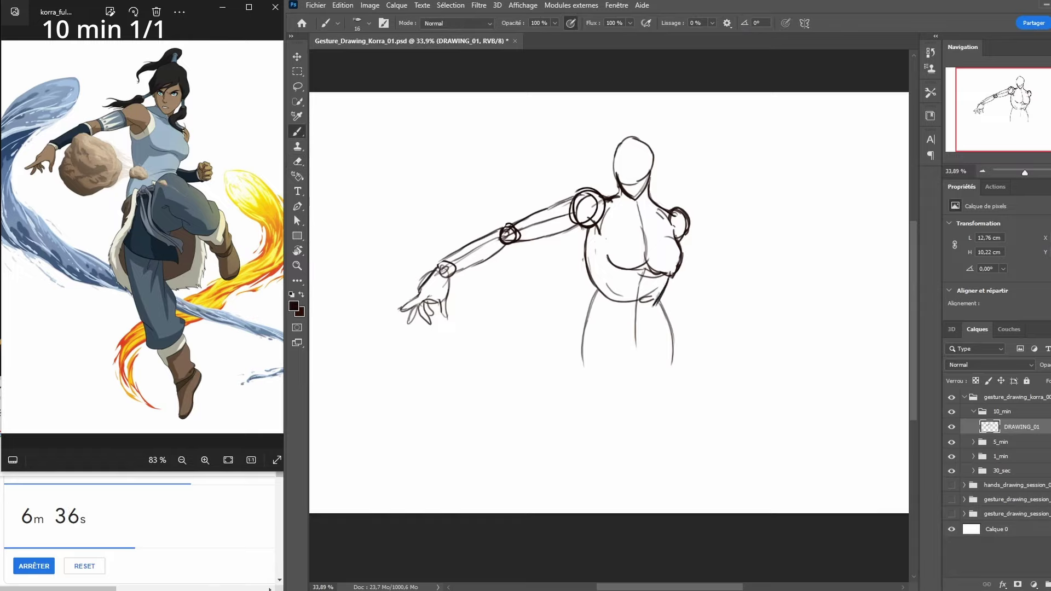
key(e)
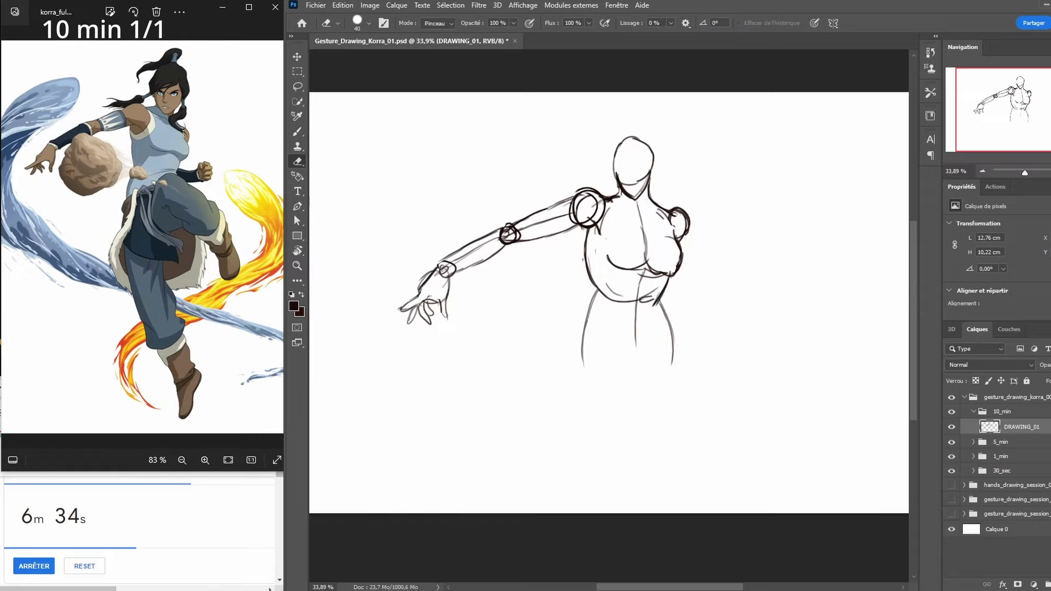
key(b)
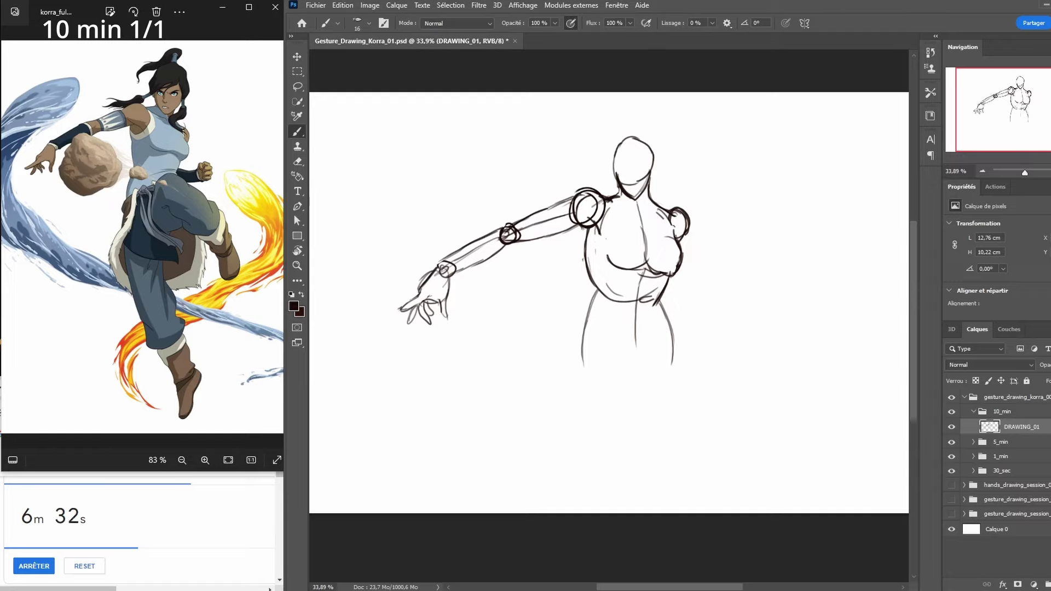
Draw the bent forearm emerging from behind the waist, ending in a closed fist with finger lines and thumb
mouse_move(665, 305)
mouse_down()
mouse_move(682, 295)
mouse_move(708, 305)
mouse_move(680, 318)
mouse_move(709, 312)
mouse_move(684, 297)
mouse_move(682, 311)
mouse_move(705, 316)
mouse_up()
key(e)
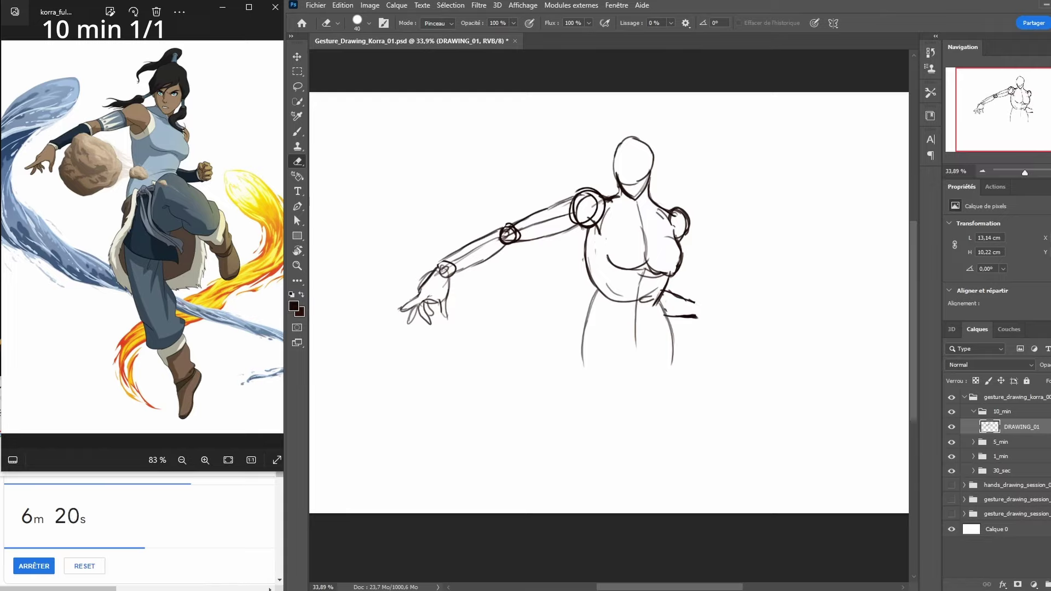
key(b)
mouse_move(700, 298)
mouse_down()
mouse_move(696, 315)
mouse_move(709, 317)
mouse_move(717, 298)
mouse_move(713, 318)
mouse_move(705, 311)
mouse_move(717, 307)
mouse_up()
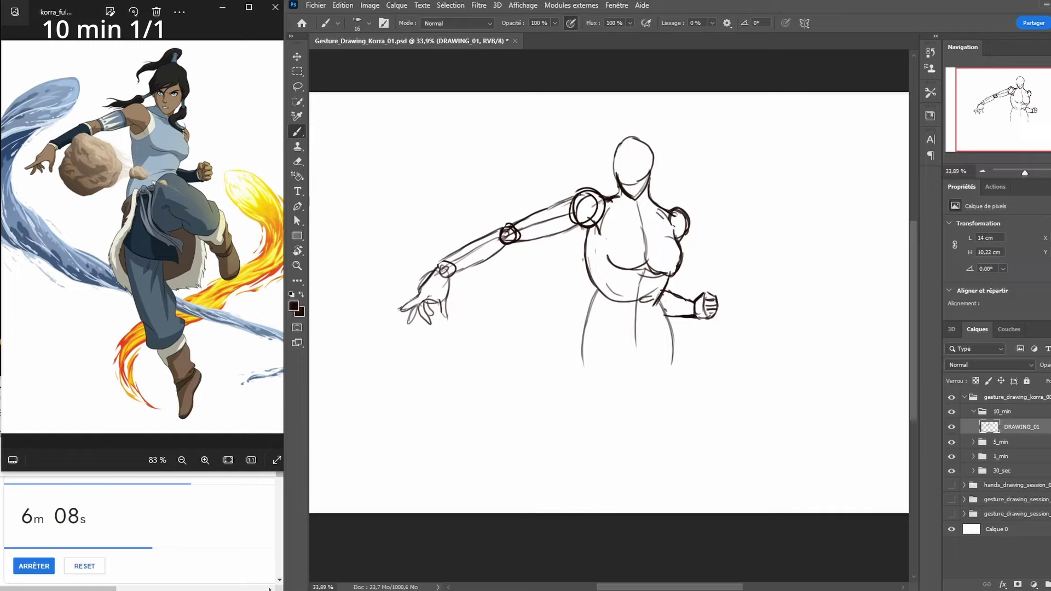
drag(698, 295, 706, 301)
Erase the old torso side below the larger shoulder circle and redraw it as one contour through waist and hip
key(e)
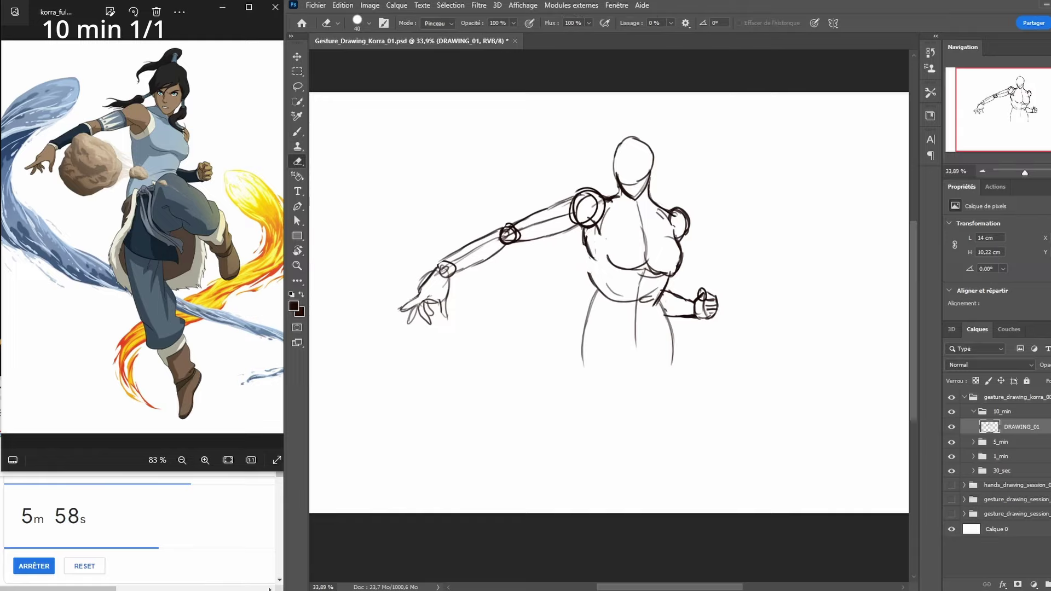
key(b)
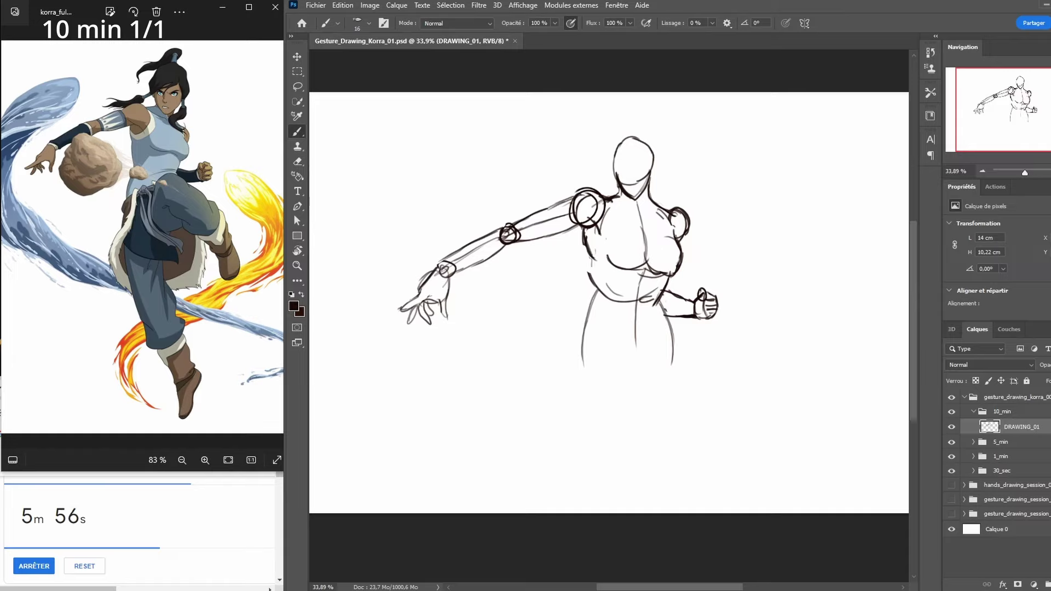
drag(591, 256, 604, 315)
drag(594, 258, 602, 312)
key(e)
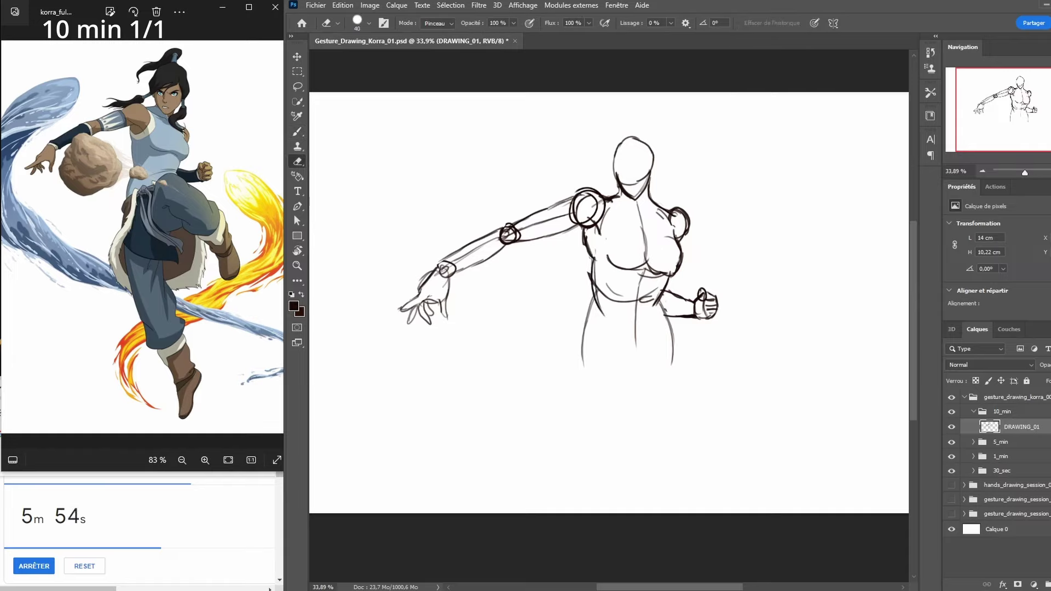
drag(589, 269, 603, 315)
key(b)
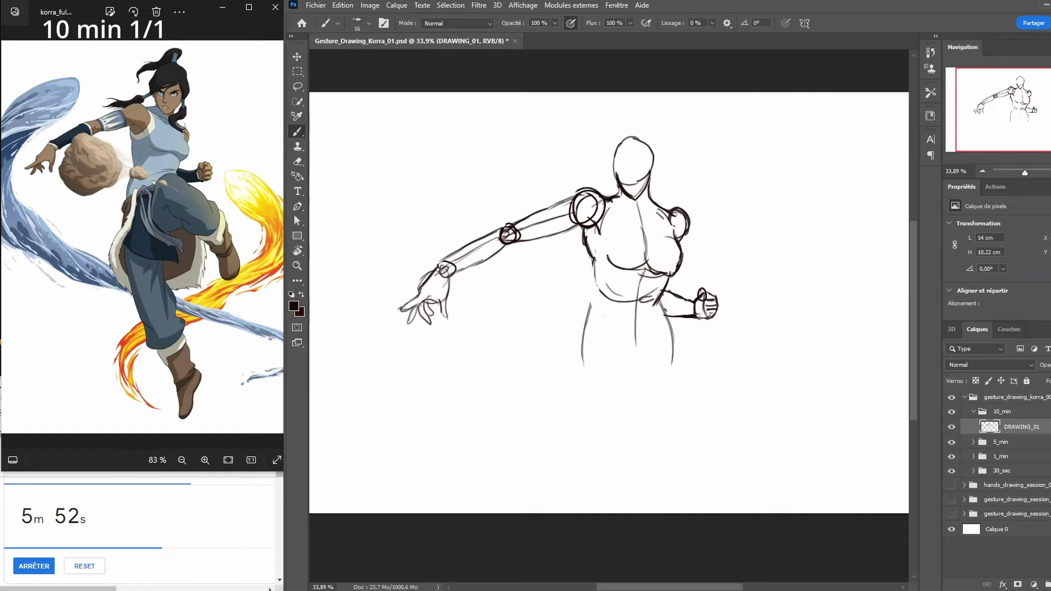
mouse_move(594, 260)
mouse_down()
mouse_move(600, 325)
mouse_move(605, 317)
mouse_move(583, 370)
mouse_up()
key(e)
mouse_move(606, 305)
mouse_down()
mouse_move(587, 384)
mouse_move(581, 351)
mouse_up()
drag(604, 307, 601, 324)
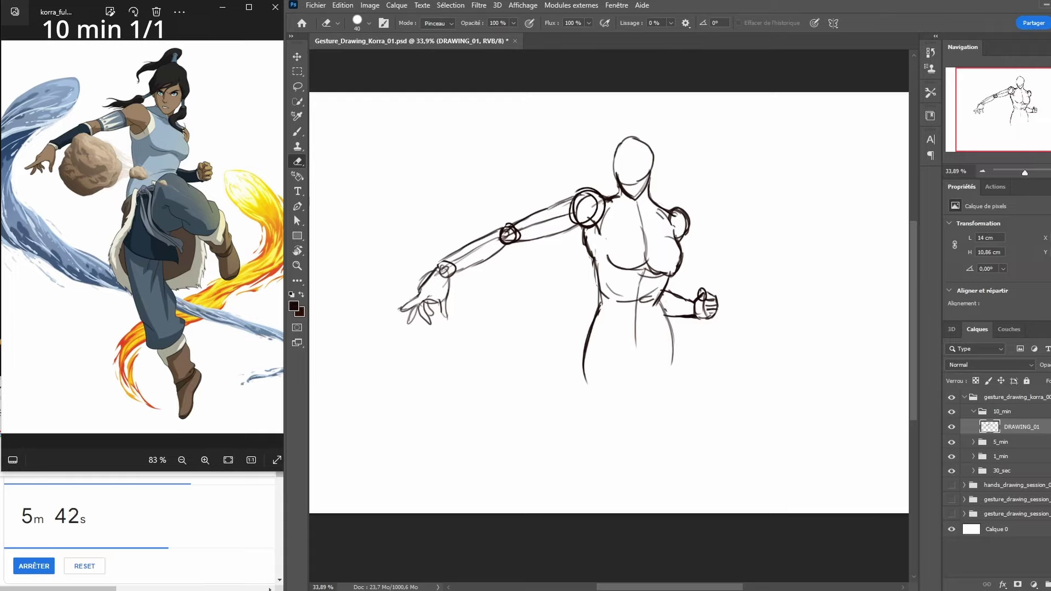
Erase and redraw the outstretched forearm's upper contour near the wrist
drag(465, 246, 442, 264)
key(b)
drag(441, 267, 470, 245)
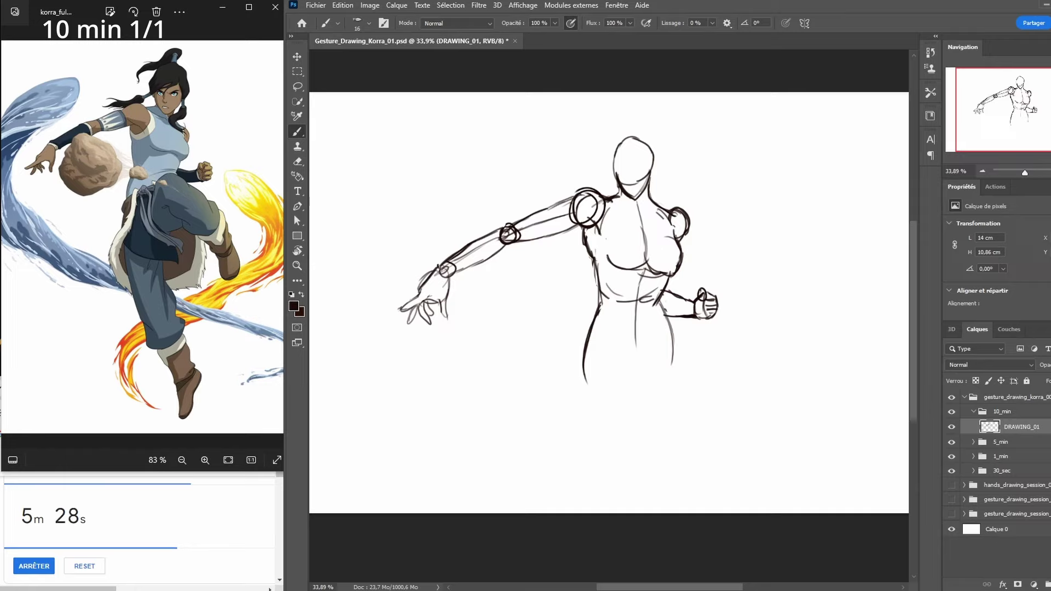
Draw the hip joint circle of the raised leg and extend two tapering thigh contours diagonally down from it
mouse_move(665, 314)
mouse_down()
mouse_move(641, 345)
mouse_move(671, 323)
mouse_move(660, 304)
mouse_move(670, 316)
mouse_up()
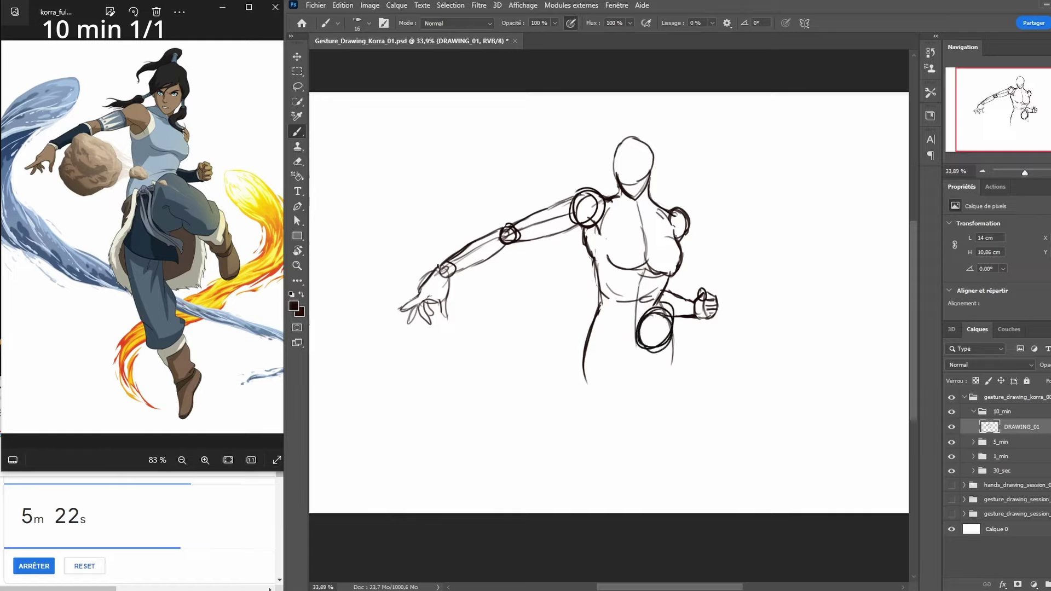
drag(648, 351, 721, 407)
drag(648, 352, 715, 413)
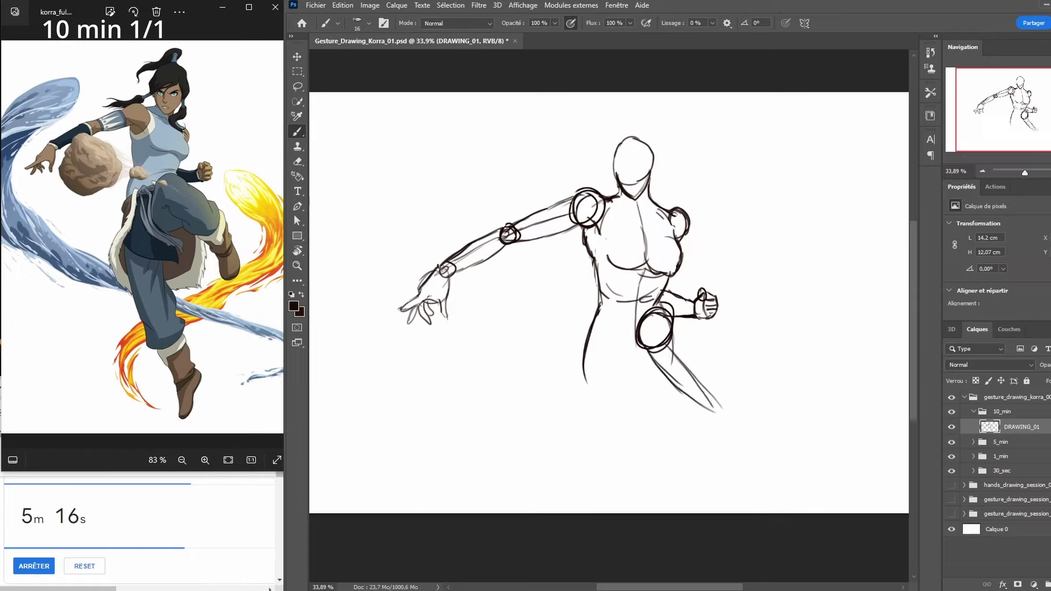
drag(674, 326, 699, 355)
drag(675, 325, 717, 377)
drag(691, 343, 730, 395)
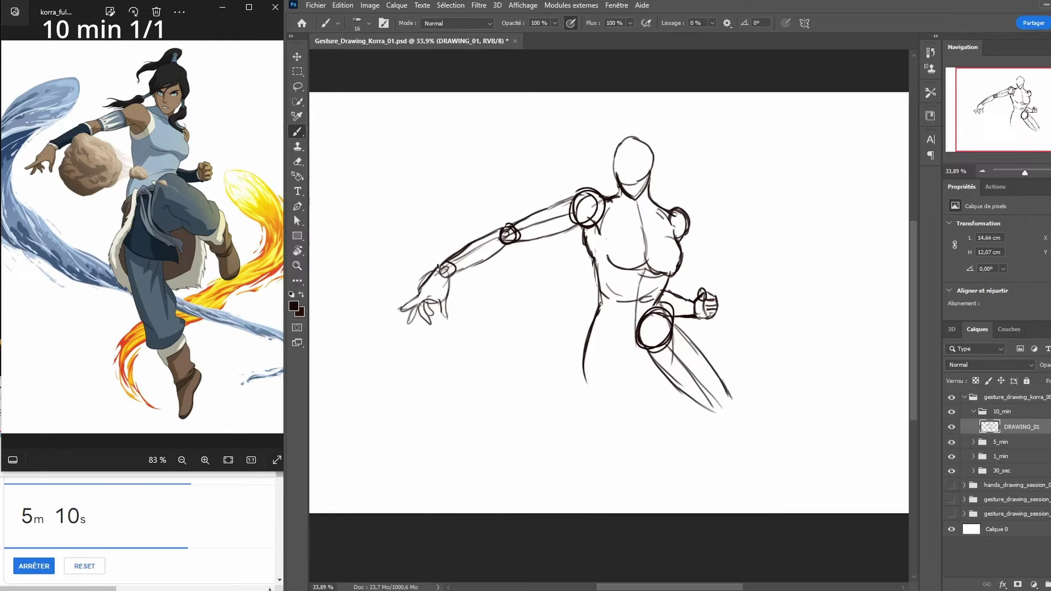
Add a double knee circle at the end of the raised thigh and a short rounded lower leg beneath it
mouse_move(729, 399)
mouse_down()
mouse_move(718, 411)
mouse_move(734, 416)
mouse_move(717, 445)
mouse_move(731, 460)
mouse_up()
drag(743, 415, 731, 461)
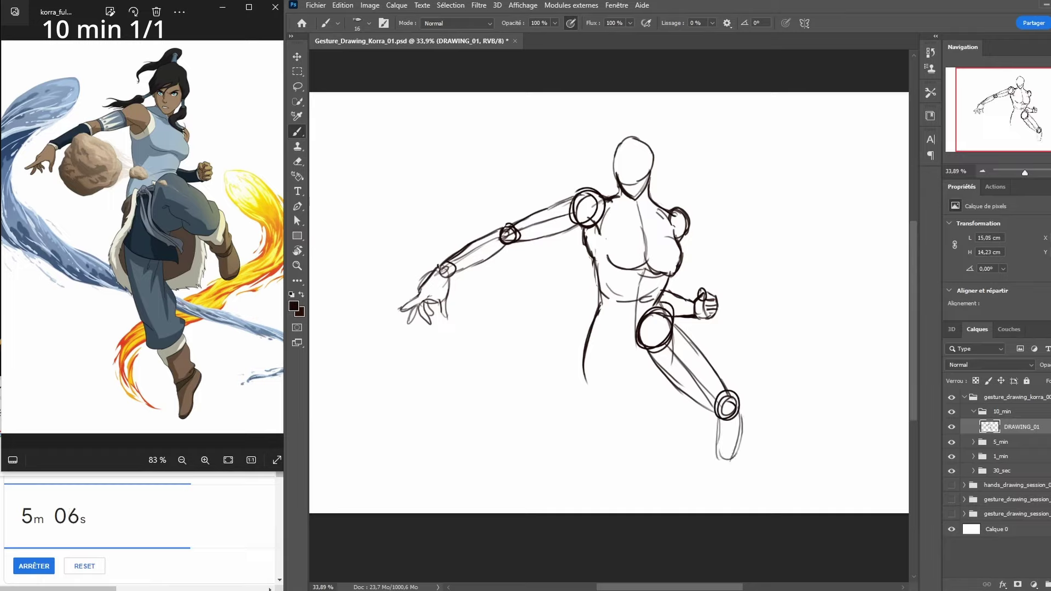
mouse_move(740, 415)
mouse_down()
mouse_move(733, 460)
mouse_move(739, 443)
mouse_up()
Sketch the pelvis with curved crotch and leg-opening lines and a waistline across the hips
mouse_move(638, 320)
mouse_down()
mouse_move(621, 362)
mouse_move(649, 386)
mouse_move(669, 373)
mouse_up()
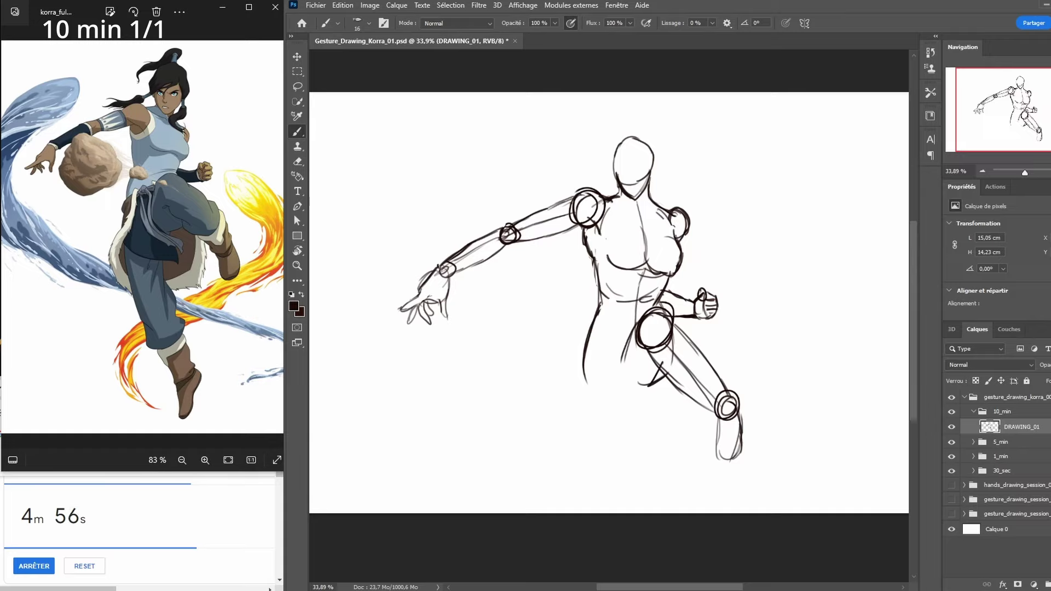
drag(625, 344, 651, 385)
drag(591, 335, 628, 383)
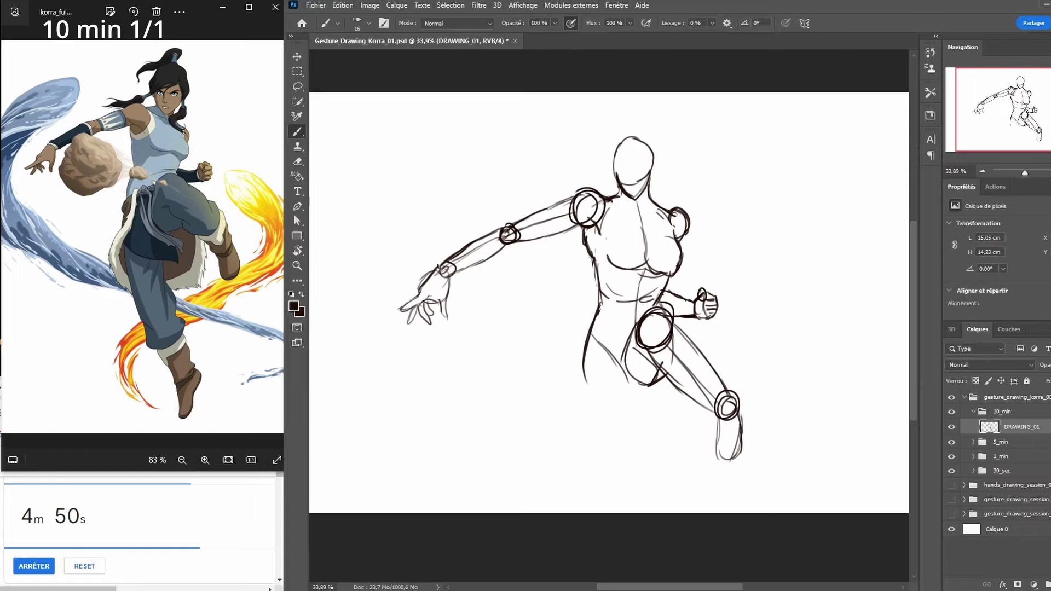
drag(635, 329, 627, 370)
mouse_move(593, 334)
mouse_down()
mouse_move(634, 378)
mouse_move(646, 315)
mouse_up()
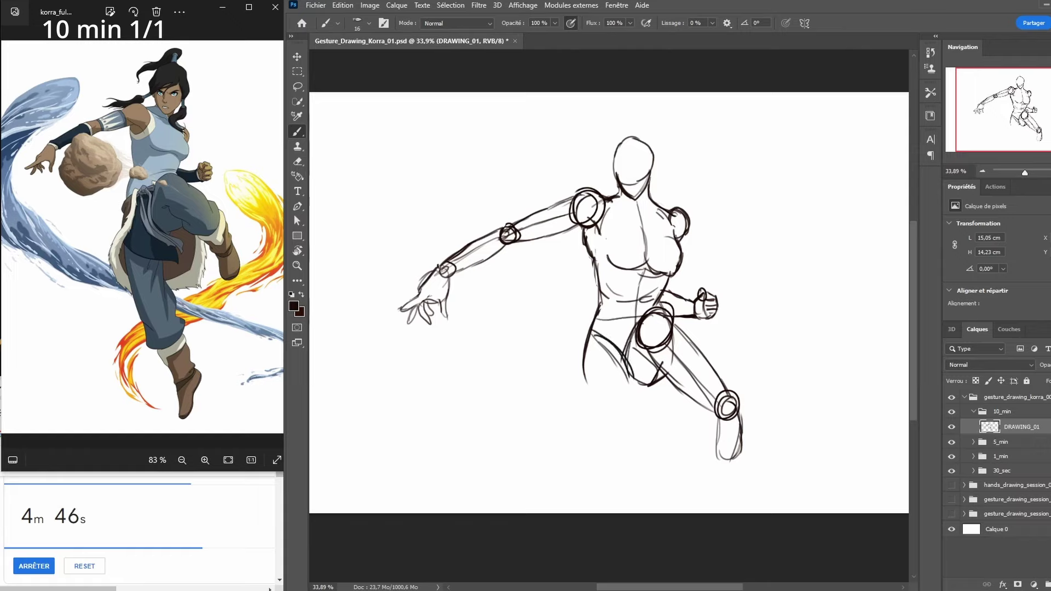
Draw the outer and inner thigh contours of the straight leg below the pelvis
drag(586, 339, 598, 449)
mouse_move(628, 377)
mouse_down()
mouse_move(631, 431)
mouse_move(621, 444)
mouse_up()
drag(629, 388, 624, 446)
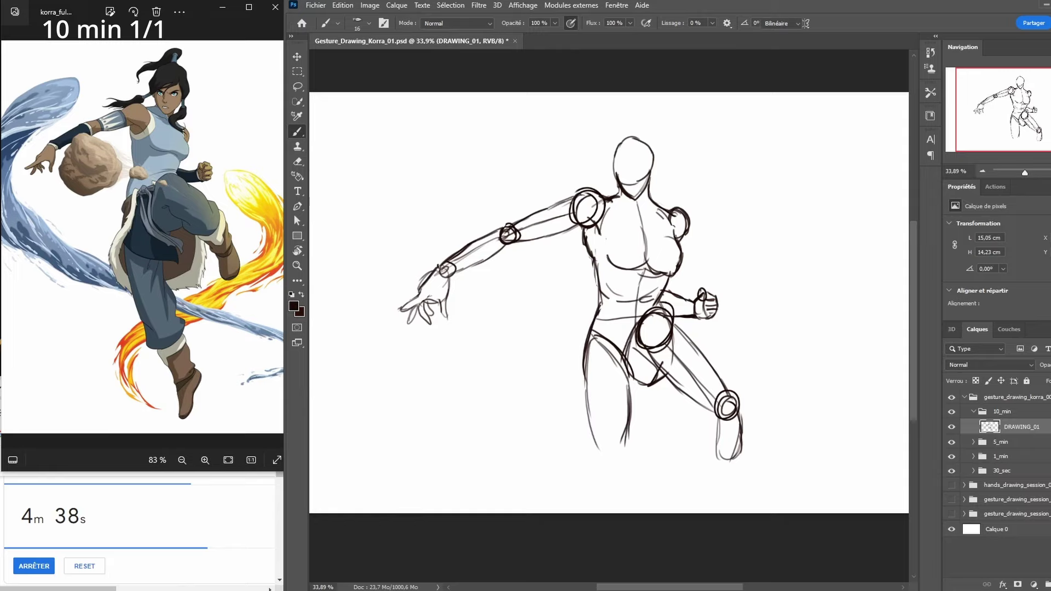
Scale the figure to 77.60%, move it up to free space for the legs, and save the document
key(ctrl+t)
drag(742, 135, 666, 209)
drag(589, 293, 634, 205)
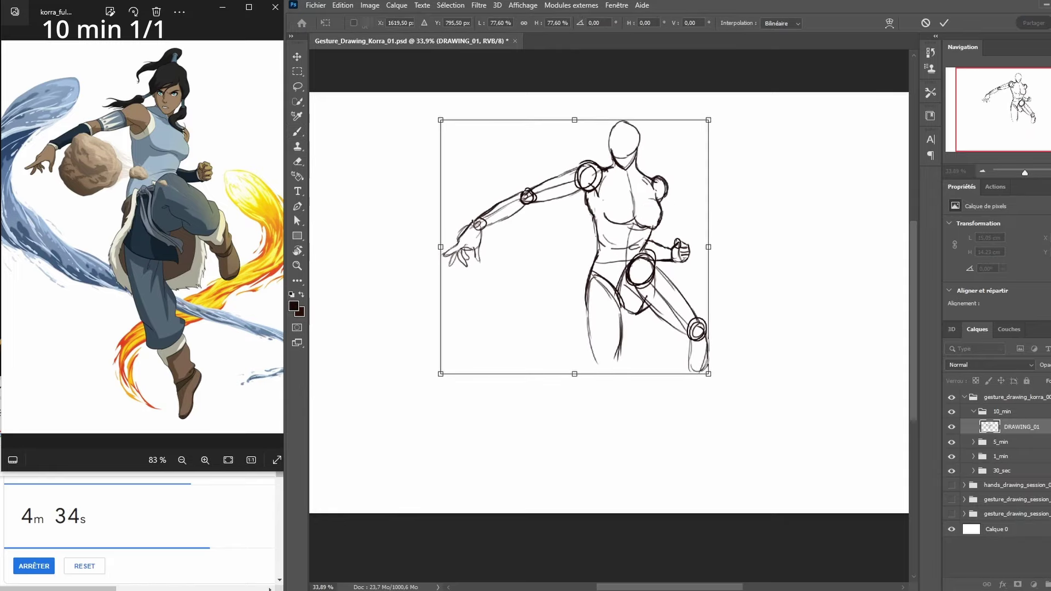
key(b)
key(ctrl+s)
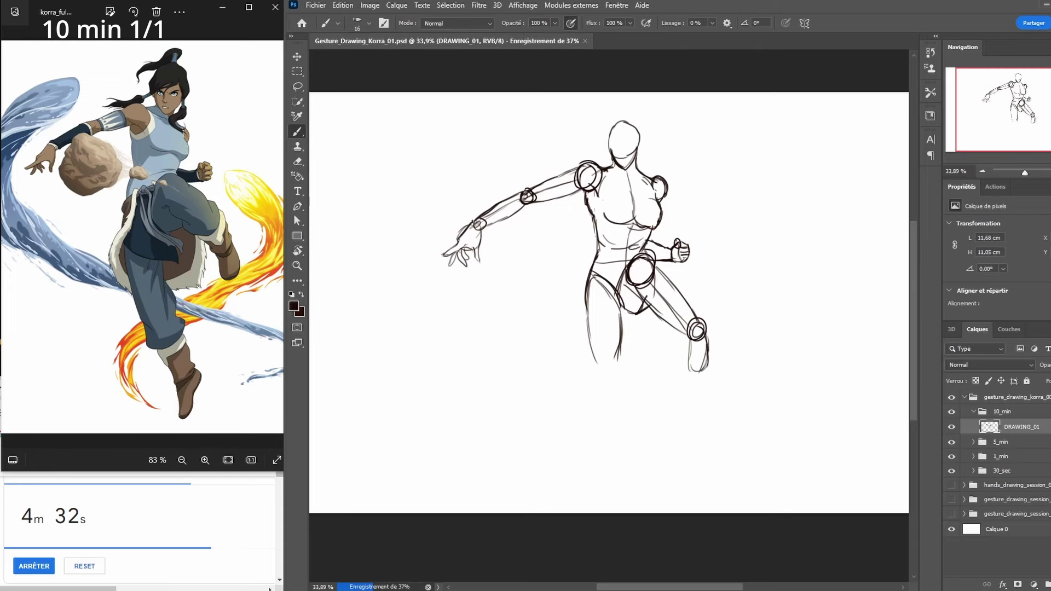
Draw the straight leg's knee circle and the shin and calf contours descending from it
scroll(713, 245, up, 2)
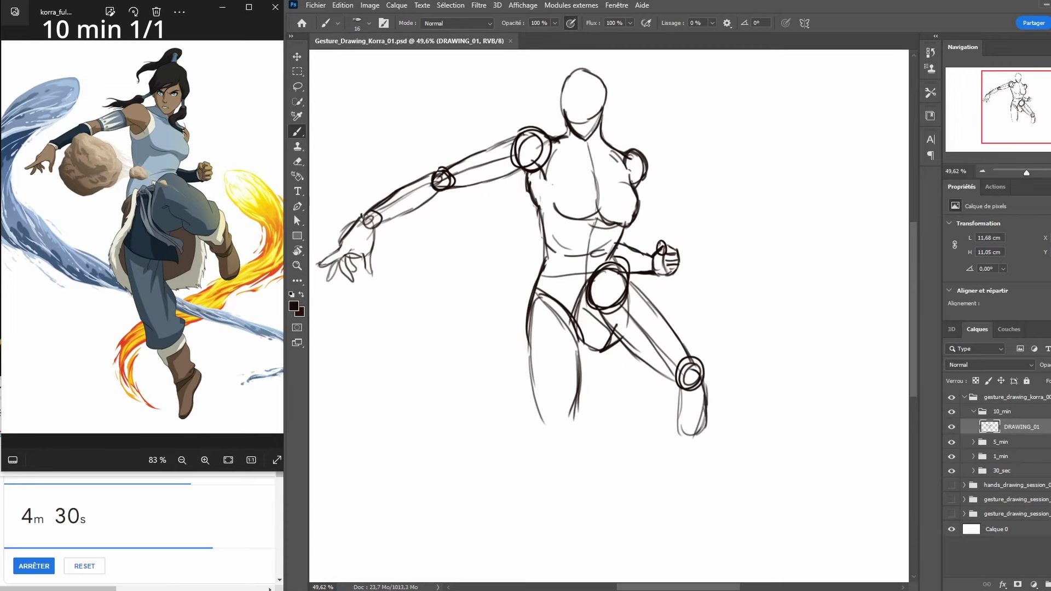
mouse_move(551, 420)
mouse_down()
mouse_move(566, 440)
mouse_move(574, 412)
mouse_up()
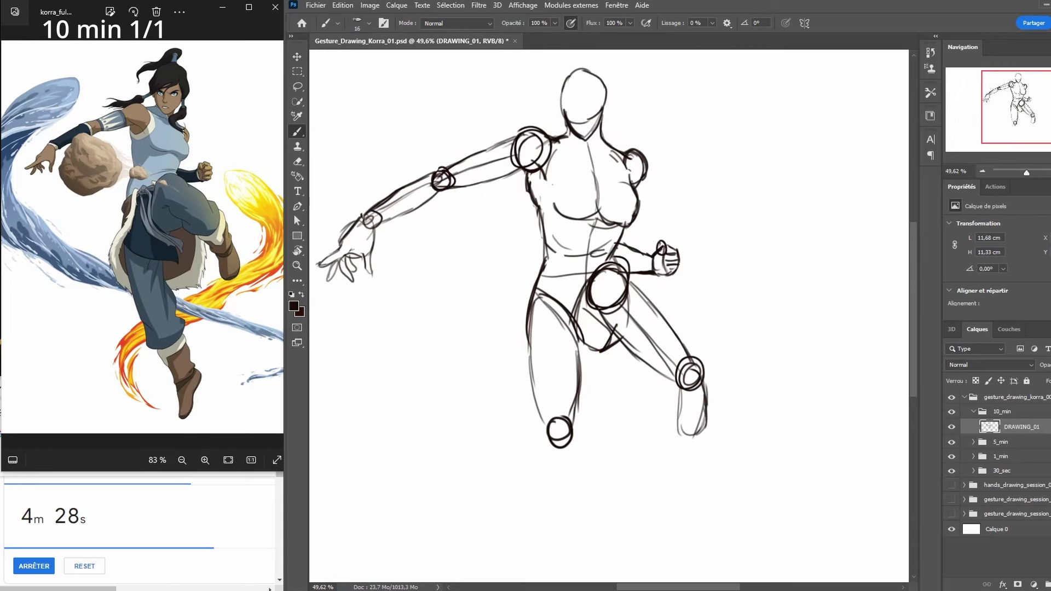
scroll(684, 306, down, 2)
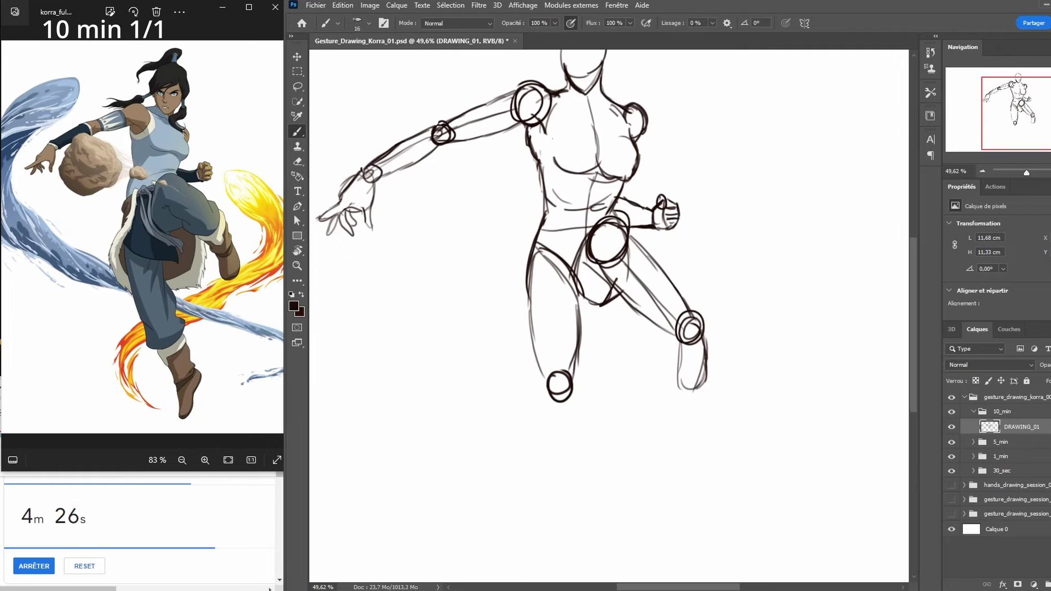
scroll(684, 307, down, 4)
drag(594, 386, 612, 452)
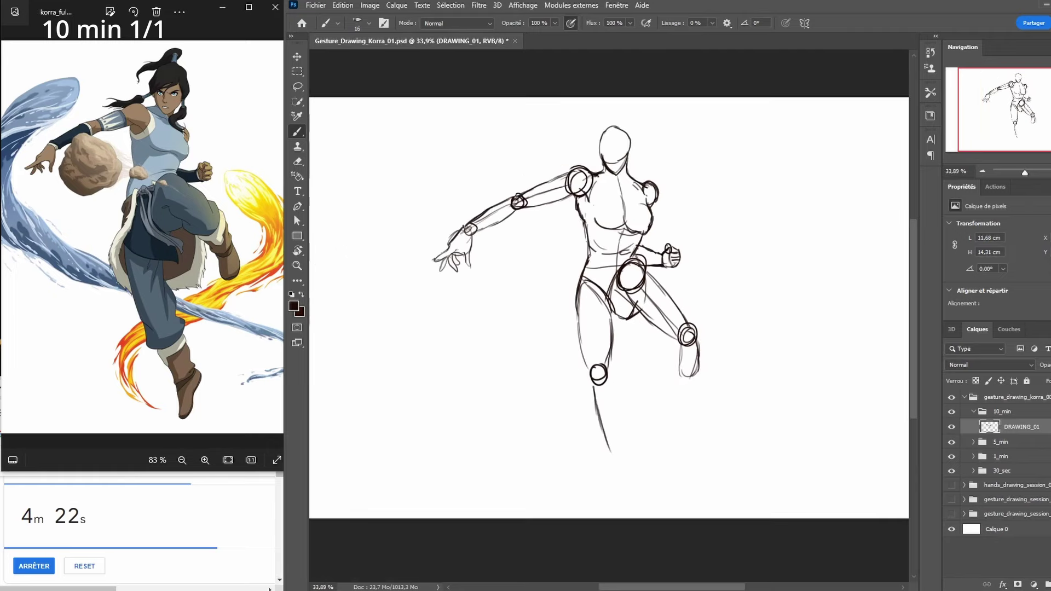
drag(606, 381, 623, 411)
mouse_move(601, 370)
mouse_down()
mouse_move(589, 387)
mouse_move(585, 375)
mouse_up()
Complete the straight leg's calf contour and add the ankle circle and pointed foot
drag(623, 414, 627, 452)
mouse_move(626, 435)
mouse_down()
mouse_move(618, 498)
mouse_move(637, 505)
mouse_up()
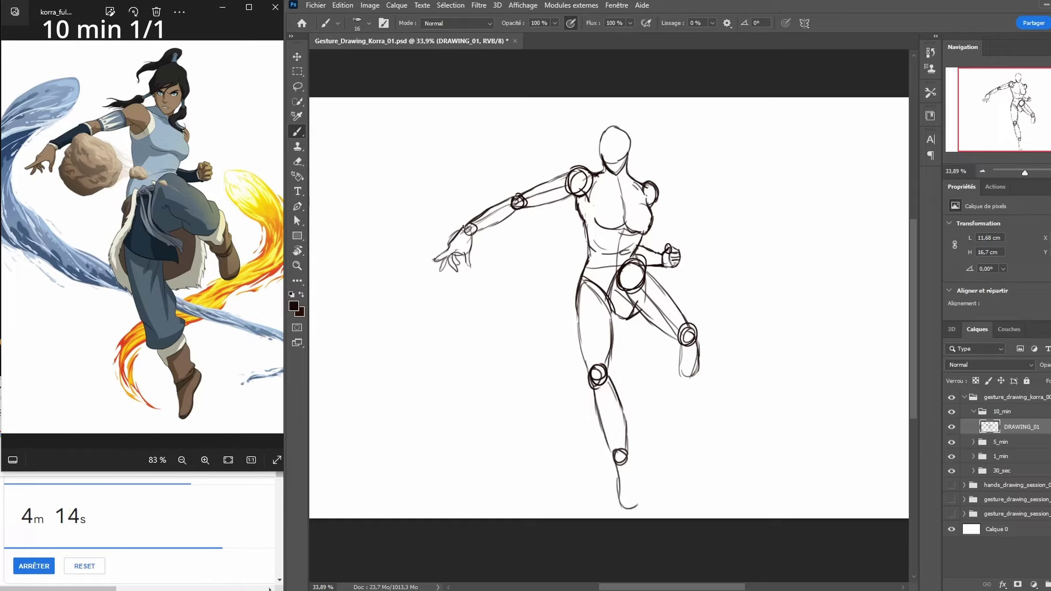
mouse_move(629, 455)
mouse_down()
mouse_move(642, 483)
mouse_move(628, 510)
mouse_up()
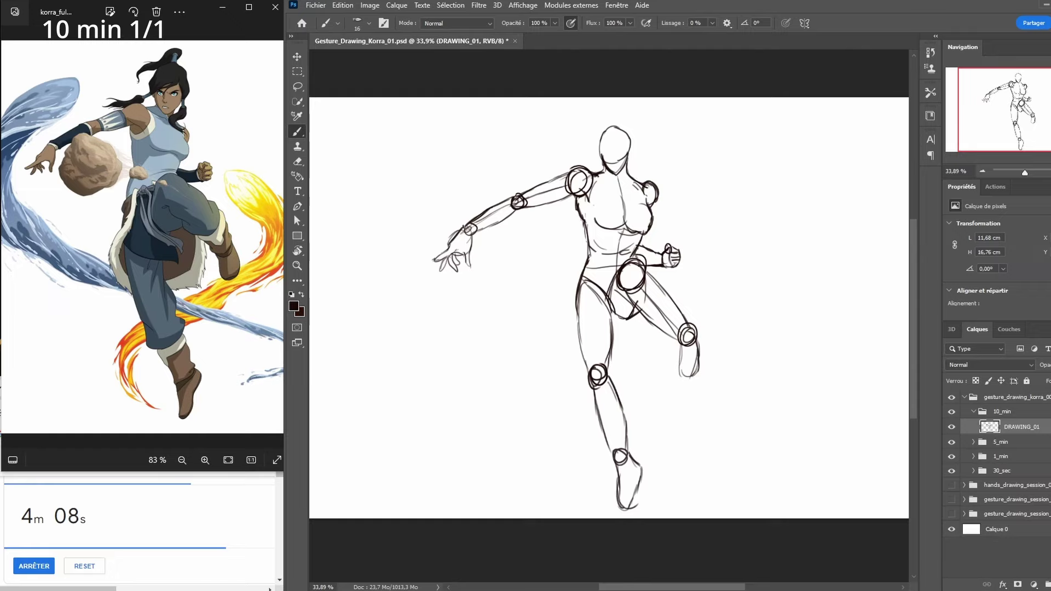
Sketch a second joint circle and rounded lower-leg shape beside the raised leg's knee, overlapping the existing one
key(e)
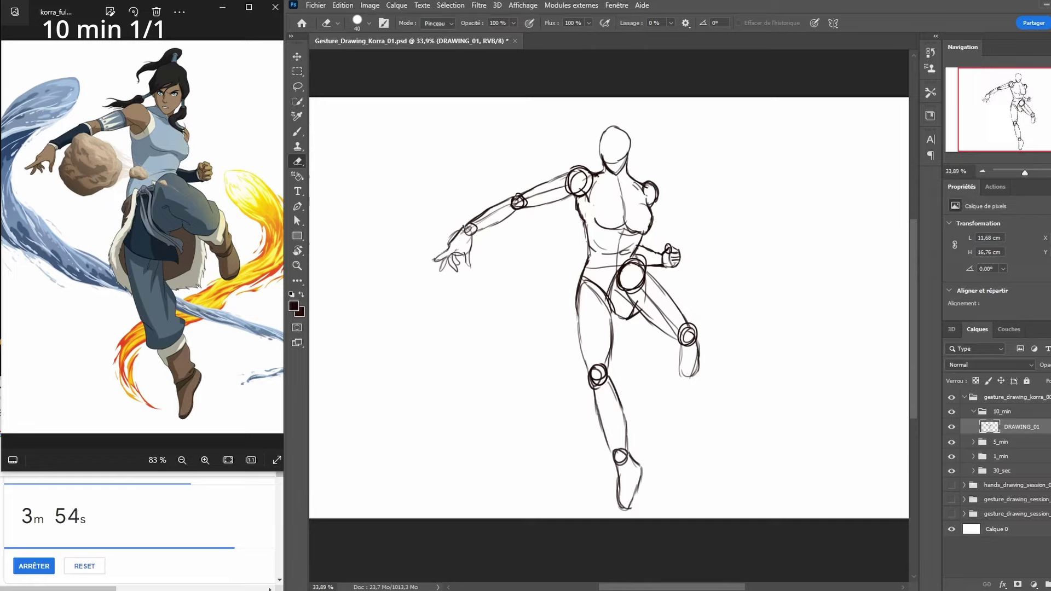
key(b)
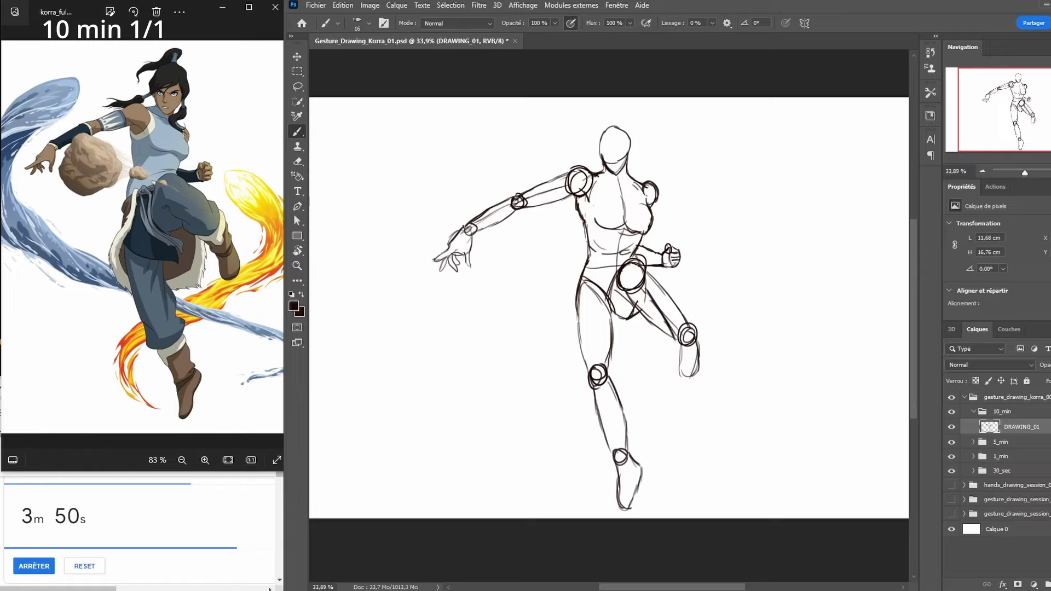
mouse_move(682, 328)
mouse_down()
mouse_move(671, 383)
mouse_move(686, 390)
mouse_up()
drag(689, 342, 685, 389)
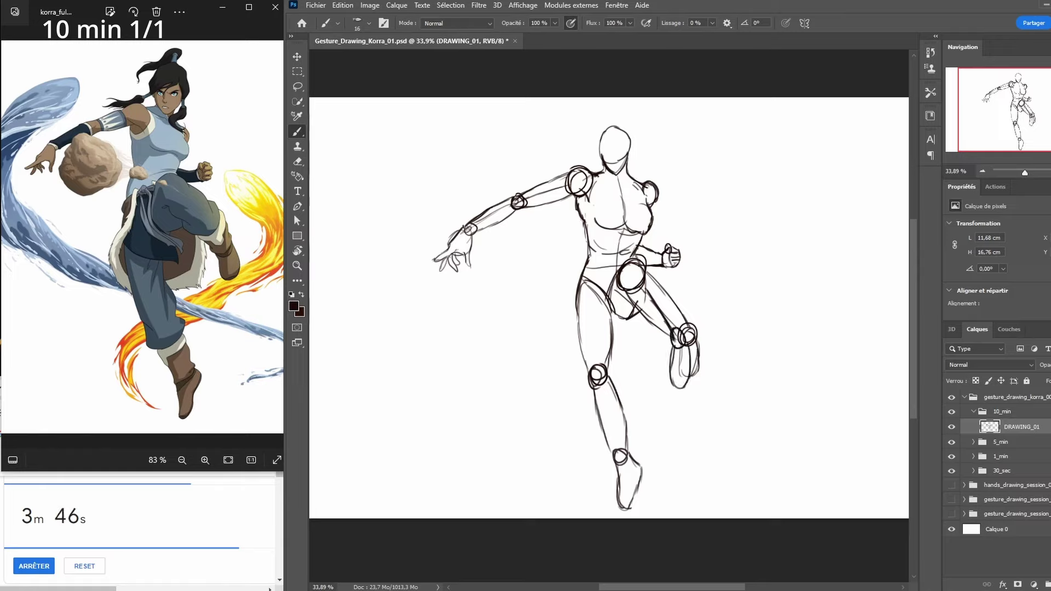
Erase the extra outer joint circle and contour of the raised lower leg and redraw its outer contour closer in
key(e)
drag(691, 327, 694, 376)
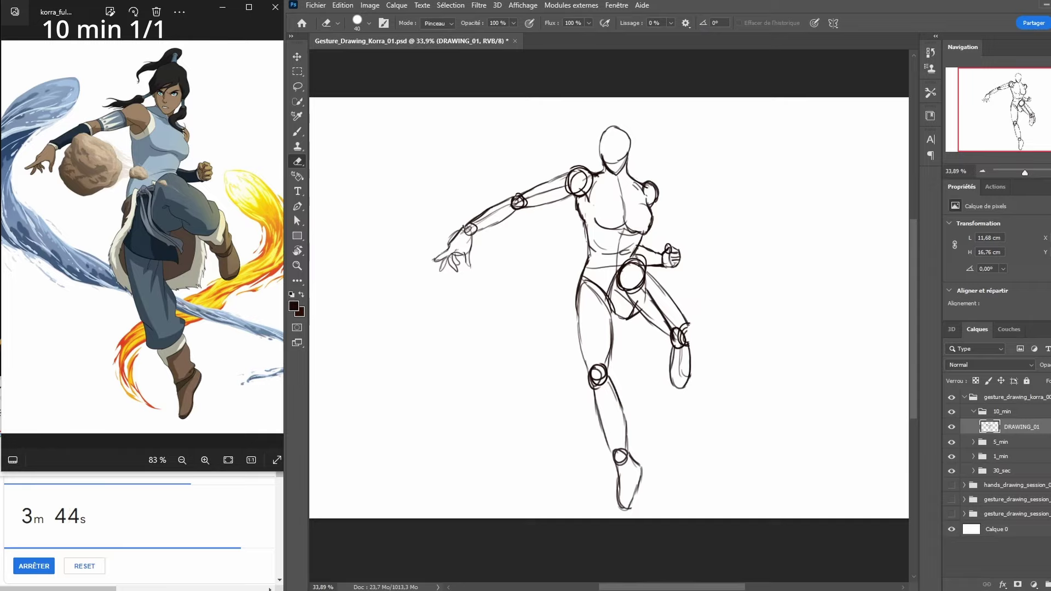
mouse_move(689, 325)
mouse_down()
mouse_move(675, 301)
mouse_move(695, 363)
mouse_move(688, 392)
mouse_up()
key(b)
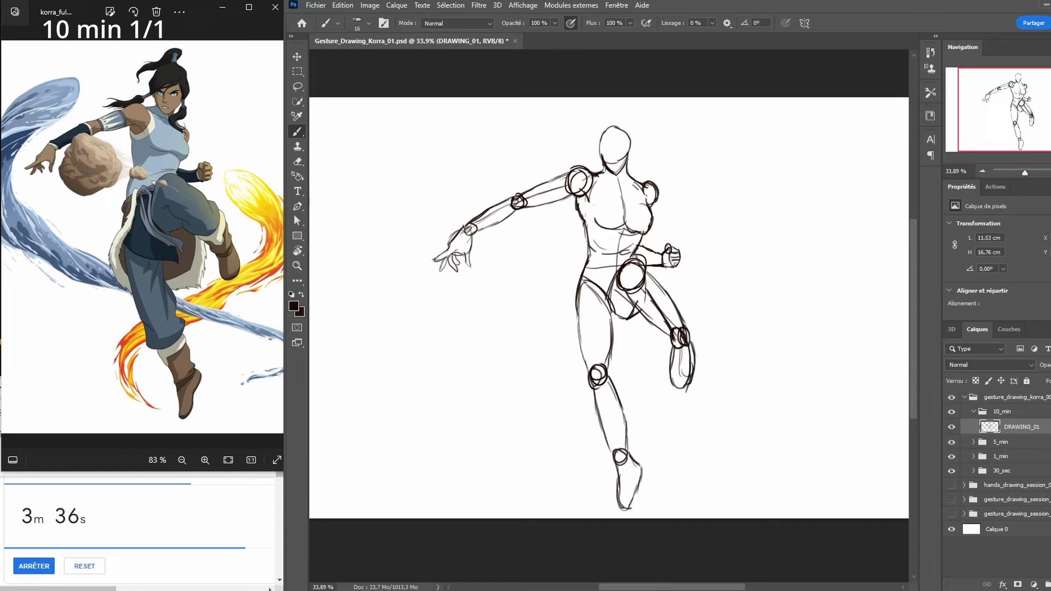
Erase the old inner contour of the raised lower leg, redraw it as one closed rounded shape, and save the document
key(e)
drag(672, 347, 672, 390)
key(b)
mouse_move(675, 348)
mouse_down()
mouse_move(679, 372)
mouse_move(694, 370)
mouse_move(684, 394)
mouse_move(686, 349)
mouse_up()
key(e)
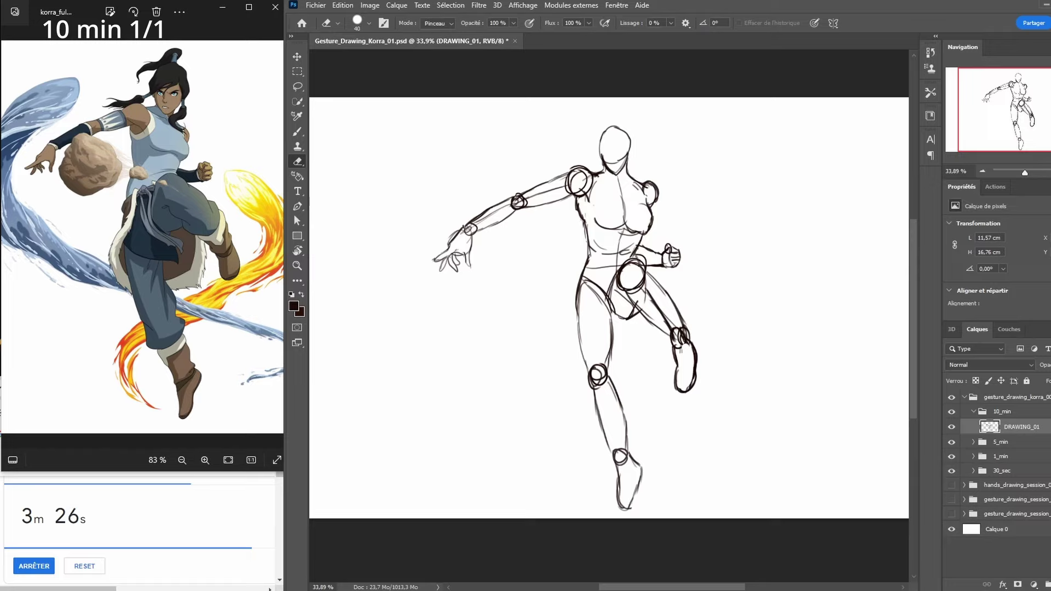
key(ctrl+s)
Draw the face's centre line, brows, eyes, nose and mouth, and outline the hair framing the head down to the shoulder
key(b)
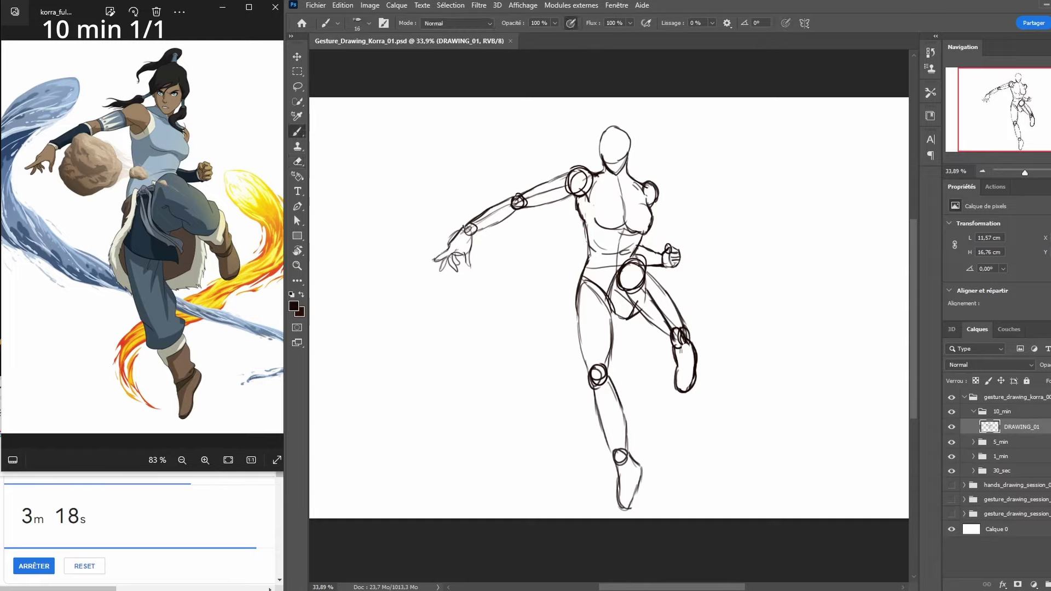
mouse_move(613, 127)
mouse_down()
mouse_move(615, 172)
mouse_move(616, 145)
mouse_move(633, 139)
mouse_move(610, 153)
mouse_move(623, 152)
mouse_up()
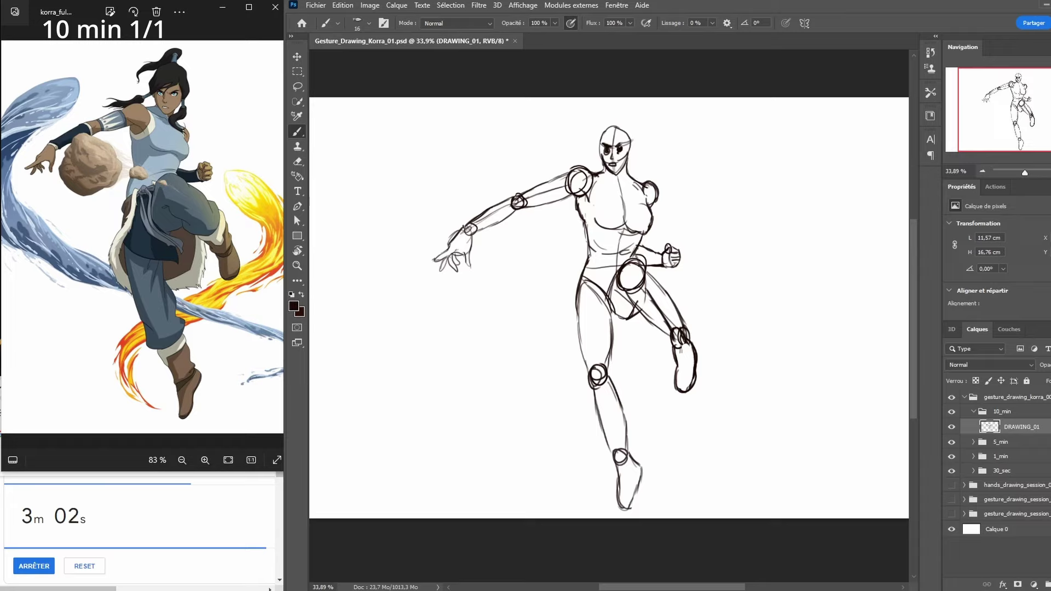
mouse_move(616, 133)
mouse_down()
mouse_move(594, 152)
mouse_move(619, 146)
mouse_up()
mouse_move(614, 118)
mouse_down()
mouse_move(594, 150)
mouse_move(623, 120)
mouse_move(635, 190)
mouse_up()
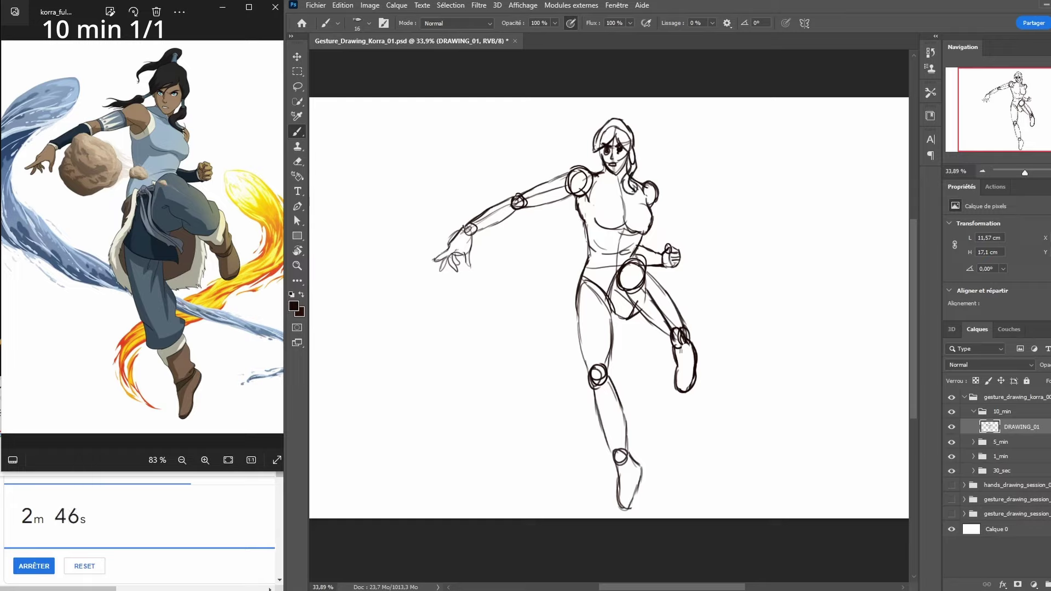
Draw the hair strand blowing over the outstretched arm's shoulder and the waving ponytail above the head, and save the document
mouse_move(587, 160)
mouse_down()
mouse_move(600, 146)
mouse_move(551, 170)
mouse_up()
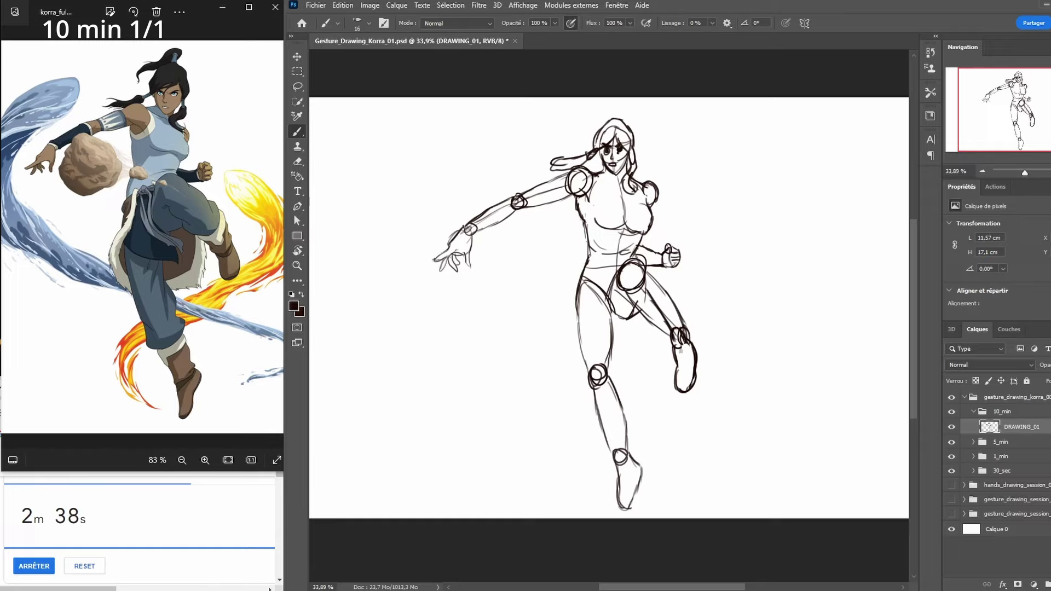
mouse_move(567, 159)
mouse_down()
mouse_move(550, 166)
mouse_move(570, 167)
mouse_move(570, 157)
mouse_up()
mouse_move(613, 120)
mouse_down()
mouse_move(616, 99)
mouse_move(597, 101)
mouse_move(571, 135)
mouse_up()
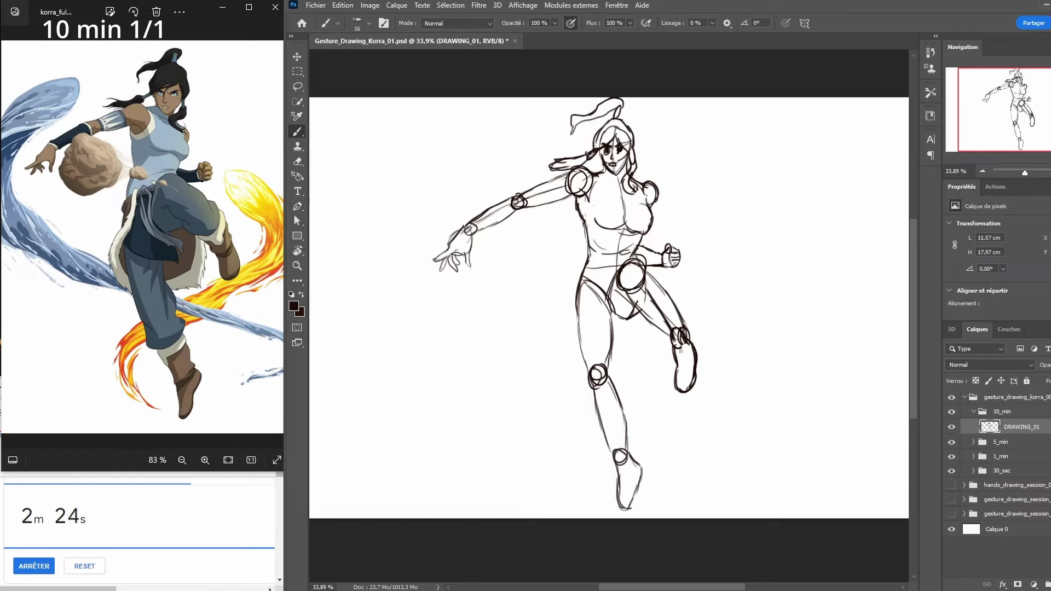
key(ctrl+s)
Redraw the raised leg's large knee circle slightly farther from the hip and erase the overlapping older circle lines
key(alt)
mouse_move(645, 264)
mouse_down()
mouse_move(652, 285)
mouse_move(630, 290)
mouse_up()
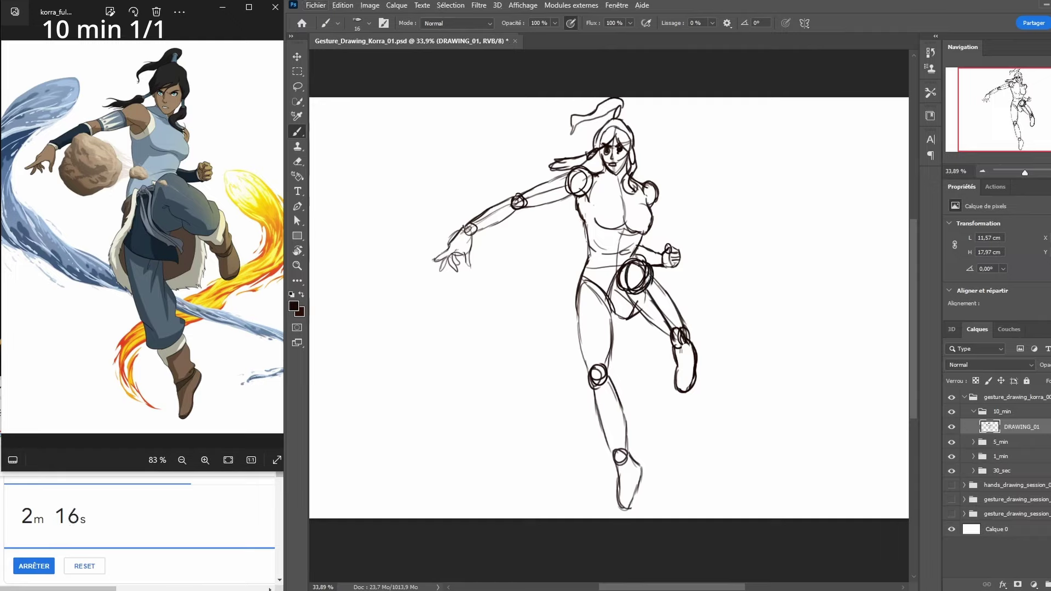
key(e)
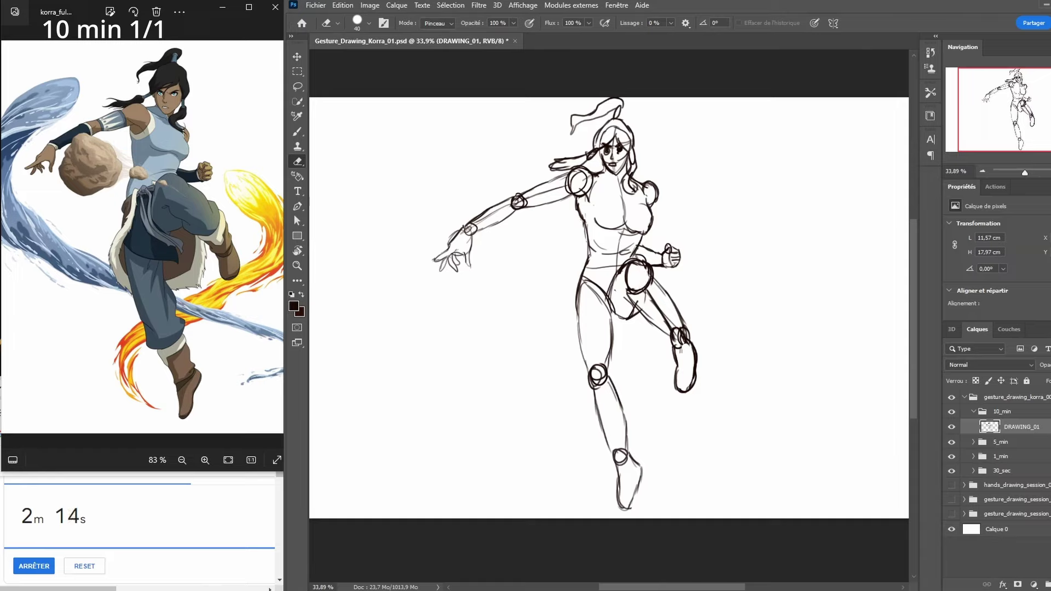
mouse_move(646, 267)
mouse_down()
mouse_move(641, 291)
mouse_move(627, 286)
mouse_up()
key(b)
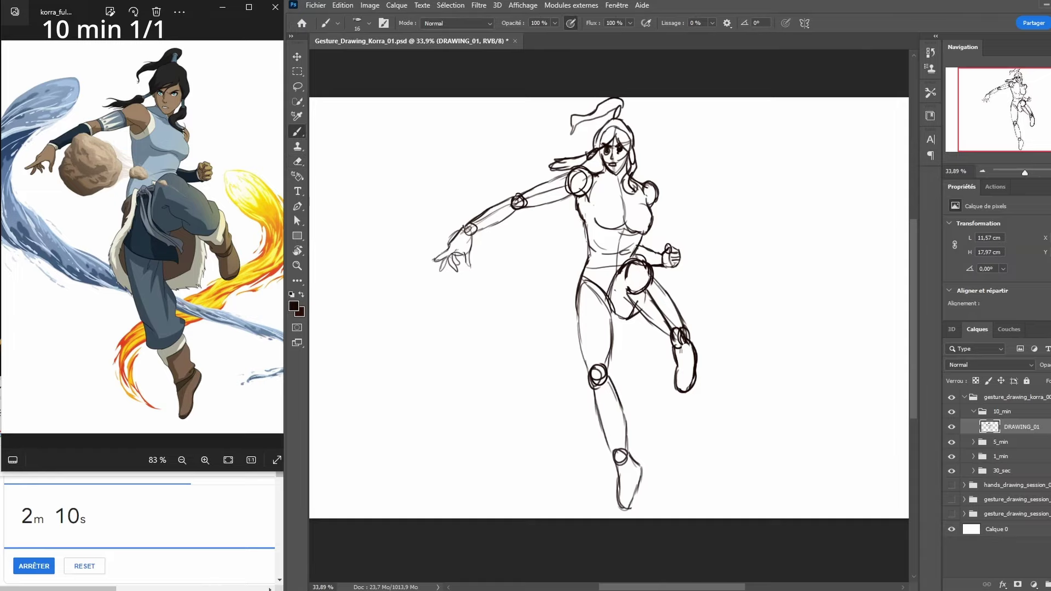
Reinforce the straight leg's thigh, shin and calf contours with darker strokes
drag(578, 309, 586, 375)
mouse_move(612, 334)
mouse_down()
mouse_move(610, 375)
mouse_move(627, 414)
mouse_up()
drag(611, 373, 626, 450)
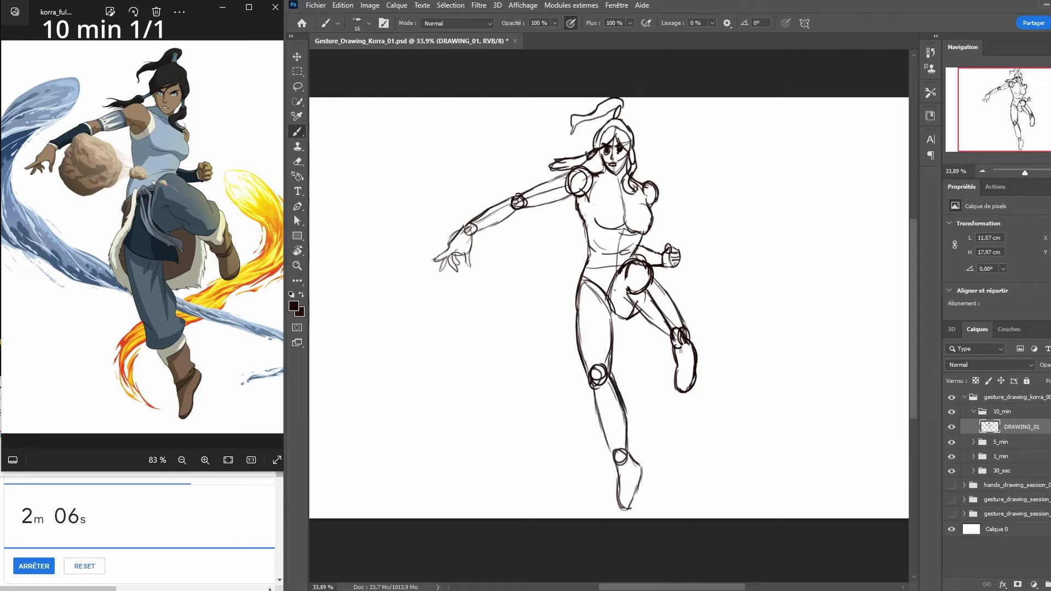
drag(591, 386, 599, 433)
drag(596, 409, 610, 454)
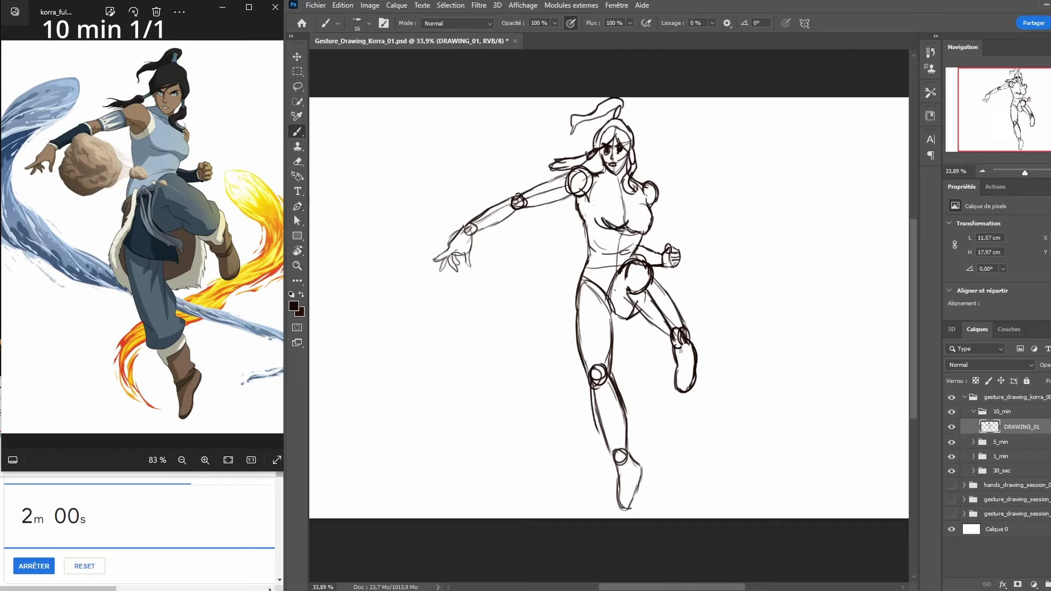
Erase the old chest curve and the centre line crossing it, and clean up the darker bust contour
key(e)
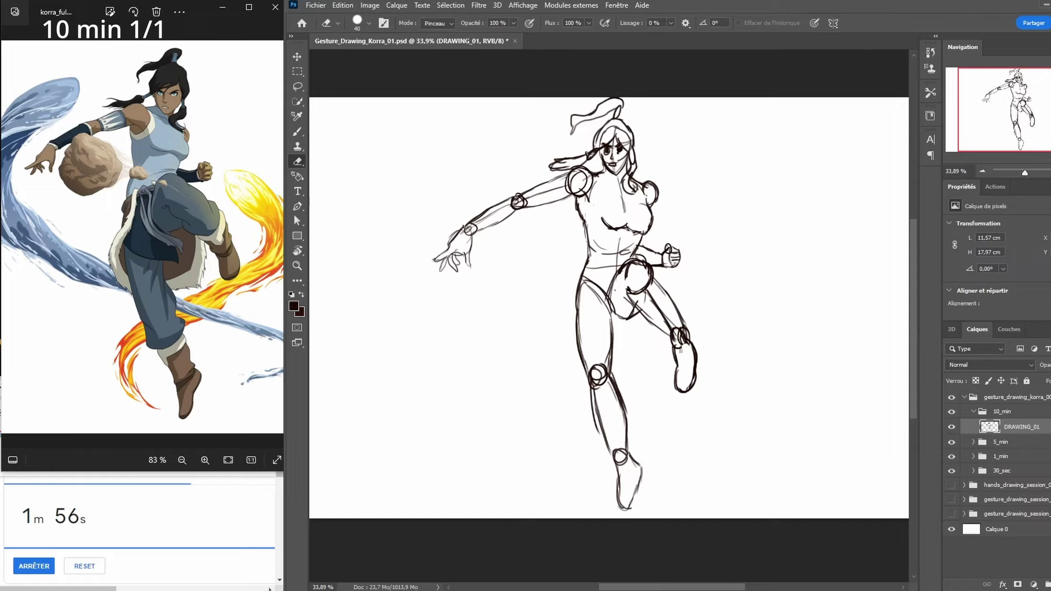
drag(629, 225, 648, 229)
key(b)
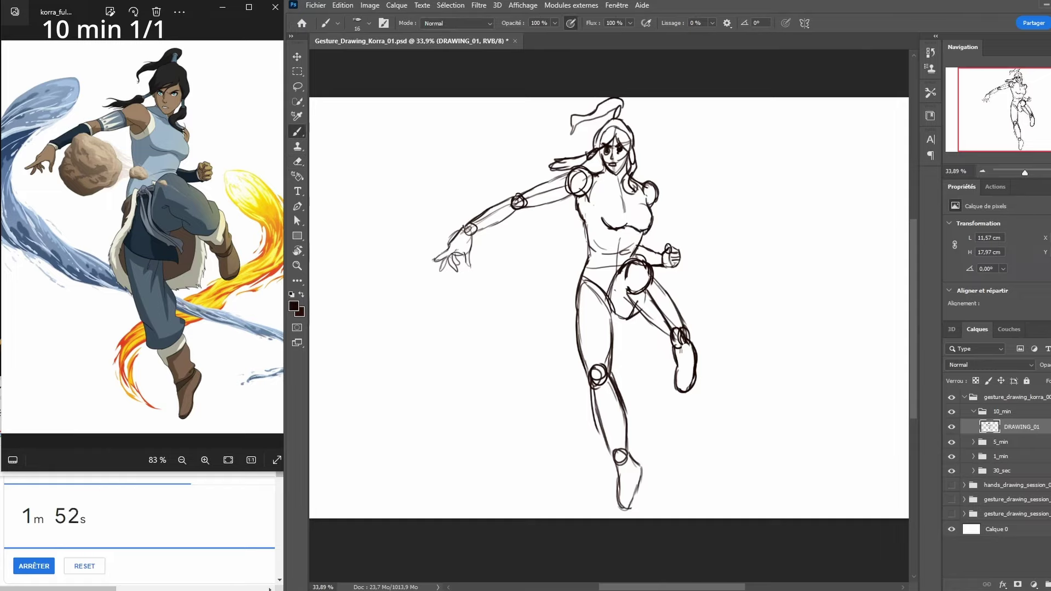
Erase the filled-in eyes, redraw them as clean outlines under the brows, and save the document
key(e)
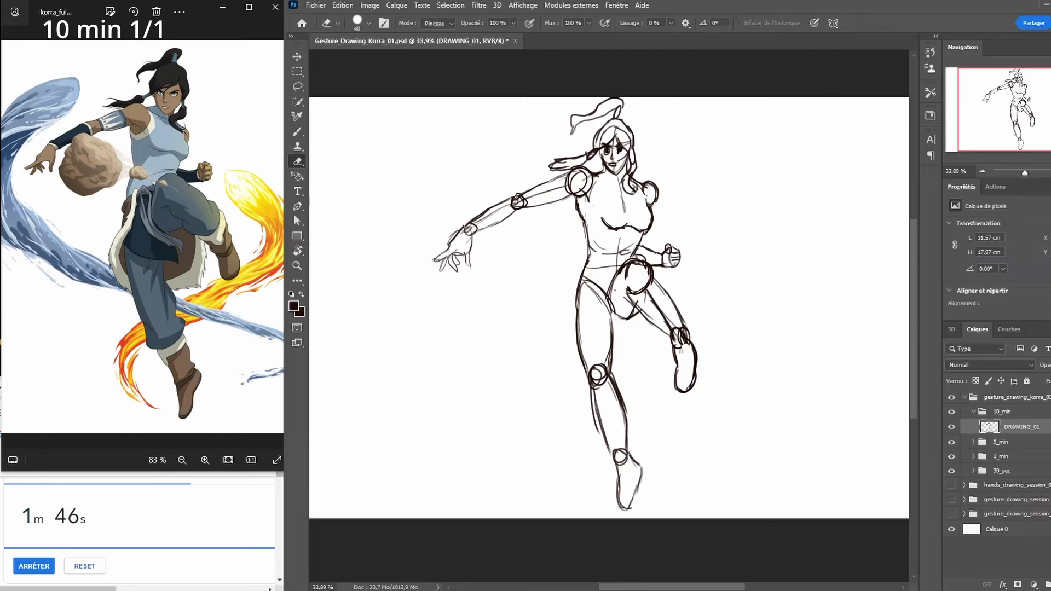
scroll(643, 150, up, 3)
scroll(609, 324, up, 1)
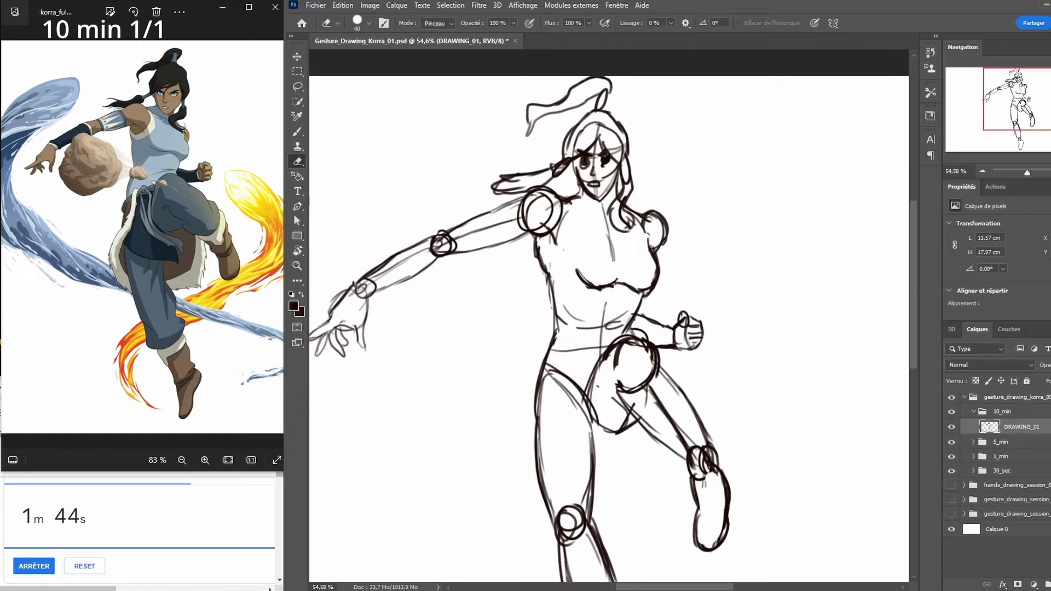
drag(579, 160, 611, 160)
key(b)
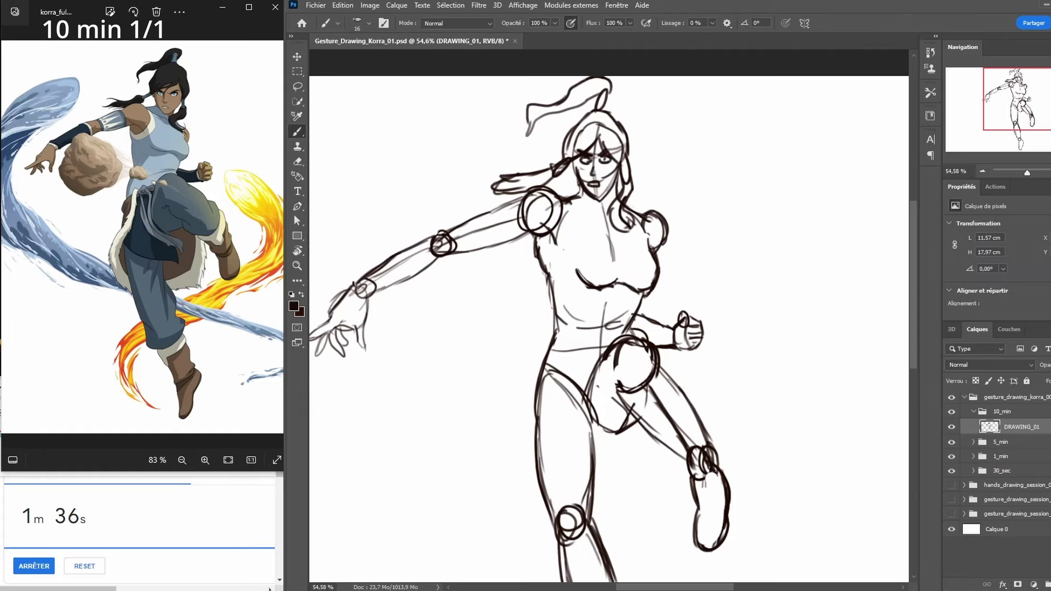
key(ctrl+z)
key(ctrl+s)
Erase the outstretched arm's shoulder circle and redraw the rounded shoulder, armpit and sleeve opening contours
key(e)
mouse_move(545, 220)
mouse_down()
mouse_move(549, 245)
mouse_move(522, 222)
mouse_move(522, 204)
mouse_move(552, 206)
mouse_up()
click(557, 207)
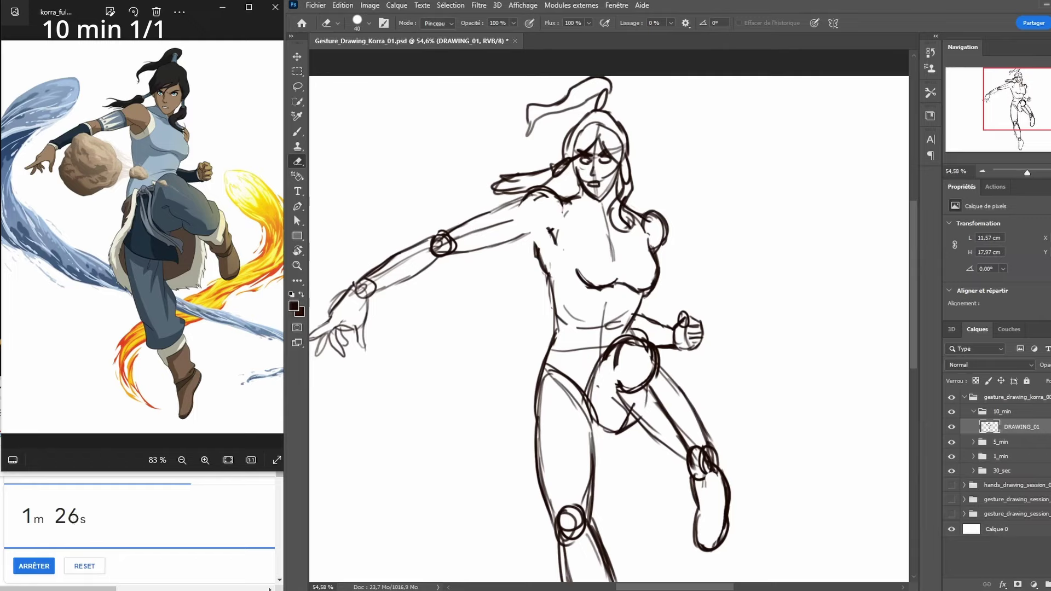
key(b)
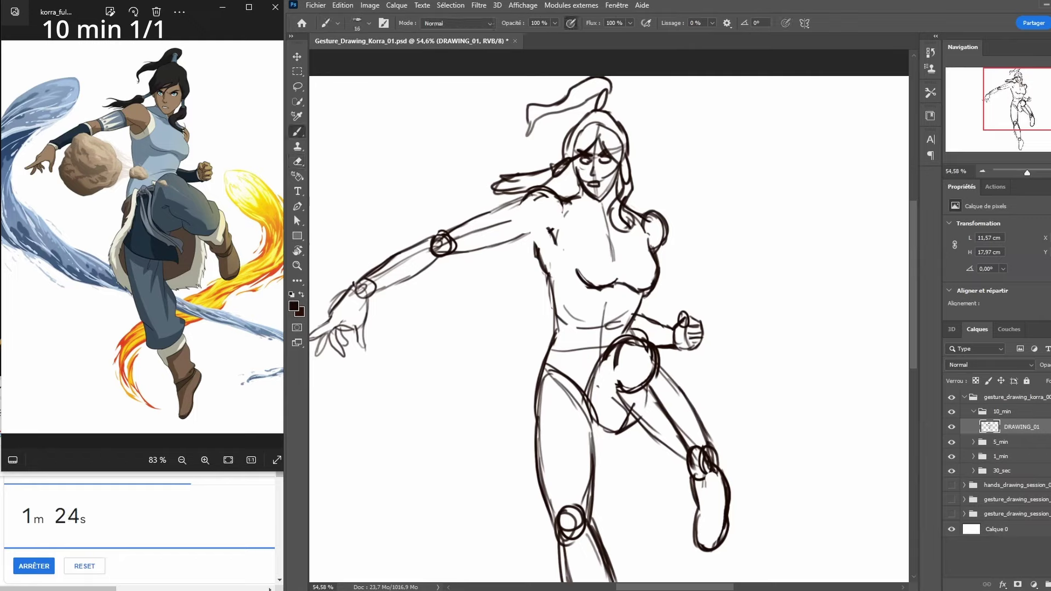
drag(527, 224, 559, 246)
mouse_move(545, 231)
mouse_down()
mouse_move(552, 244)
mouse_move(536, 254)
mouse_move(547, 227)
mouse_move(524, 200)
mouse_move(515, 207)
mouse_up()
key(e)
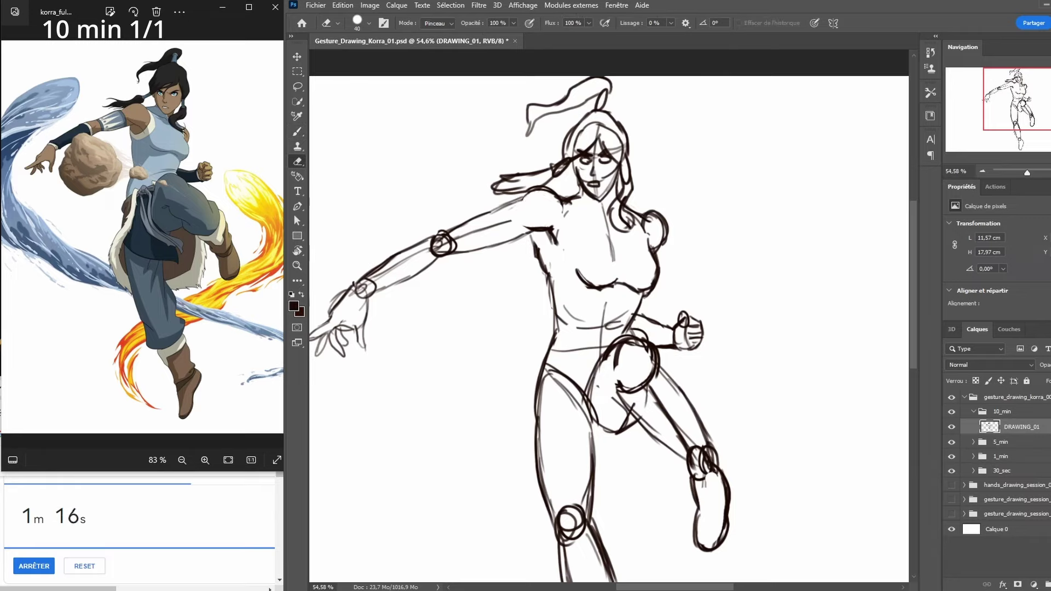
key(b)
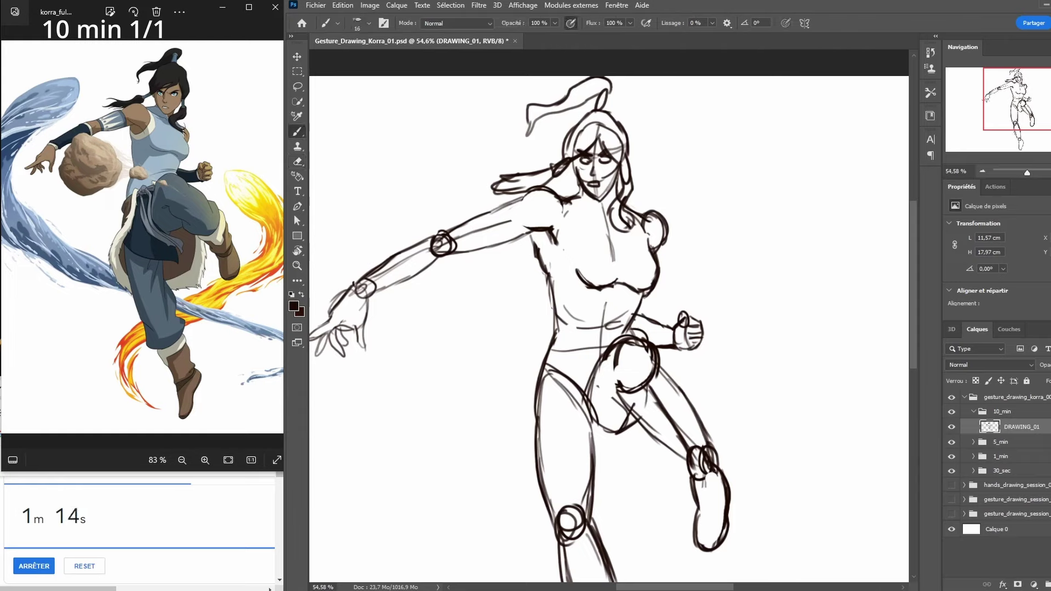
mouse_move(565, 204)
mouse_down()
mouse_move(567, 224)
mouse_move(549, 249)
mouse_up()
Add the armband lines to the outstretched upper arm and replace the elbow circle with elbow contours
mouse_move(502, 209)
mouse_down()
mouse_move(511, 237)
mouse_move(465, 239)
mouse_move(471, 253)
mouse_move(454, 241)
mouse_move(436, 249)
mouse_move(456, 246)
mouse_move(430, 235)
mouse_move(419, 240)
mouse_move(462, 251)
mouse_move(432, 263)
mouse_up()
key(e)
key(b)
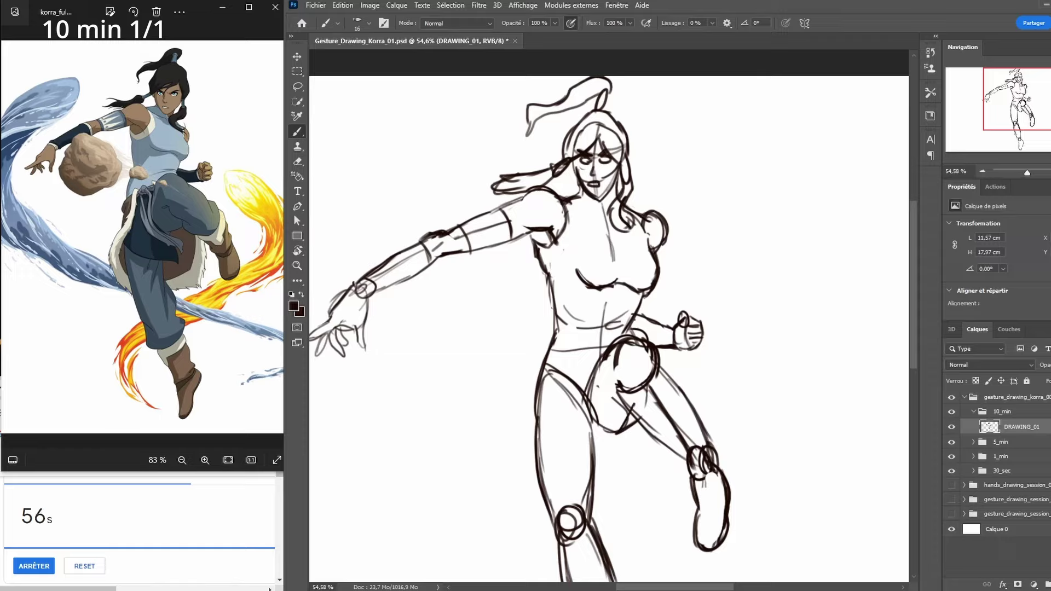
Erase the outstretched arm's wrist circle and darken the forearm contours down to the hand
mouse_move(357, 283)
mouse_down()
mouse_move(375, 294)
mouse_move(368, 281)
mouse_move(405, 260)
mouse_up()
key(e)
drag(356, 297, 368, 283)
key(b)
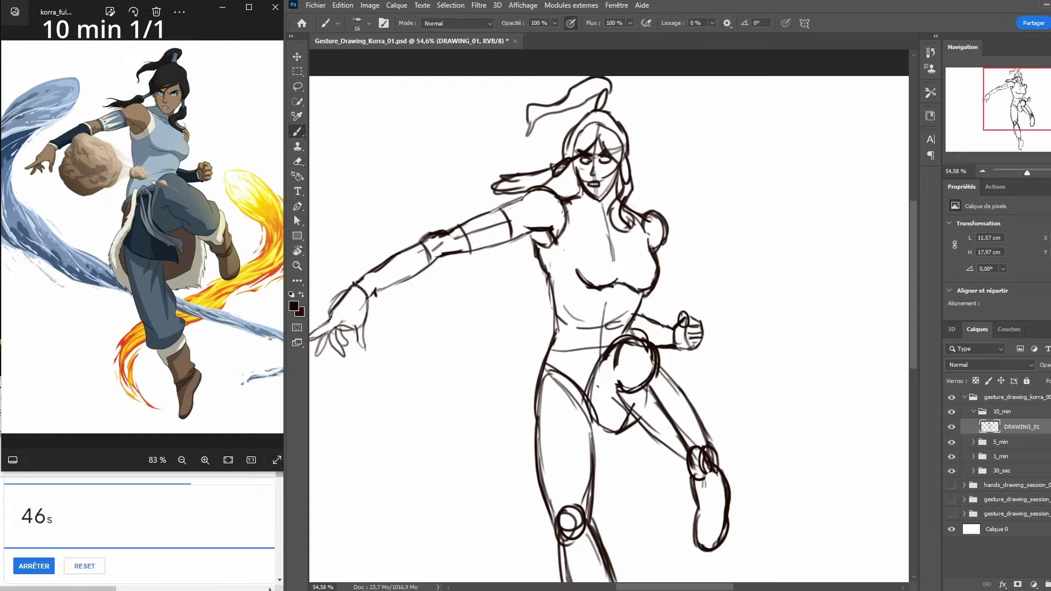
drag(392, 284, 368, 301)
key(e)
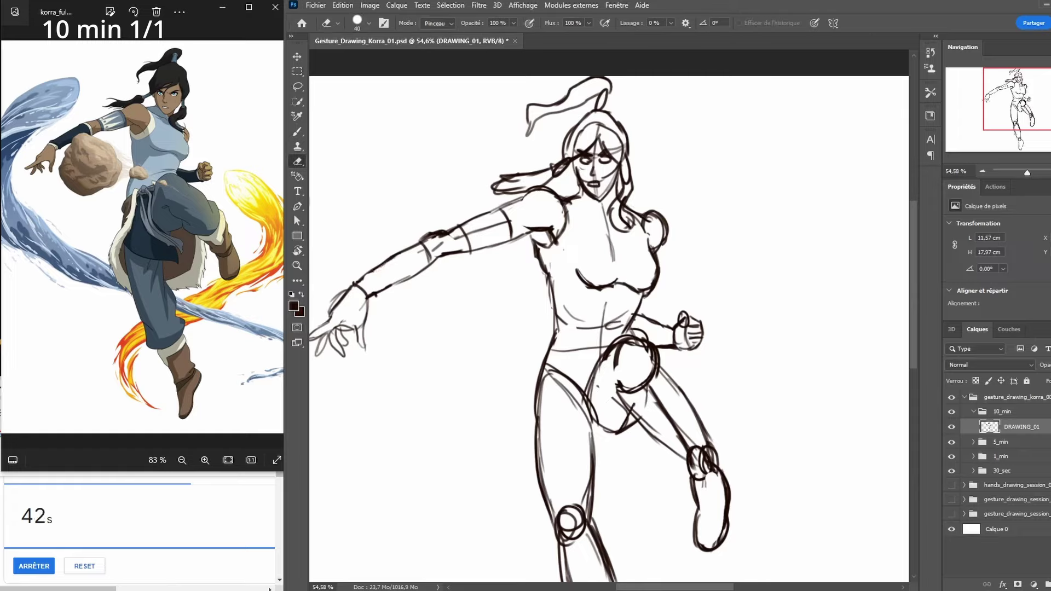
Erase the finger lines of the bent arm's fist and redraw the curled fingers and knuckles
mouse_move(696, 326)
mouse_down()
mouse_move(690, 342)
mouse_move(705, 334)
mouse_move(691, 350)
mouse_up()
key(b)
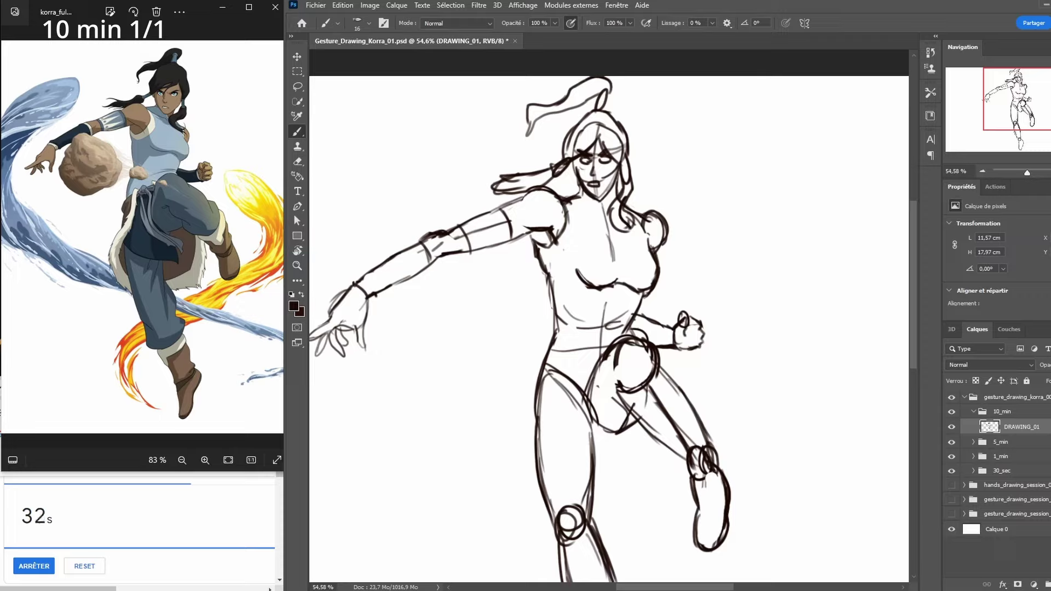
drag(685, 331, 698, 330)
mouse_move(685, 332)
mouse_down()
mouse_move(699, 340)
mouse_move(690, 317)
mouse_move(679, 329)
mouse_move(688, 325)
mouse_up()
key(e)
key(b)
key(e)
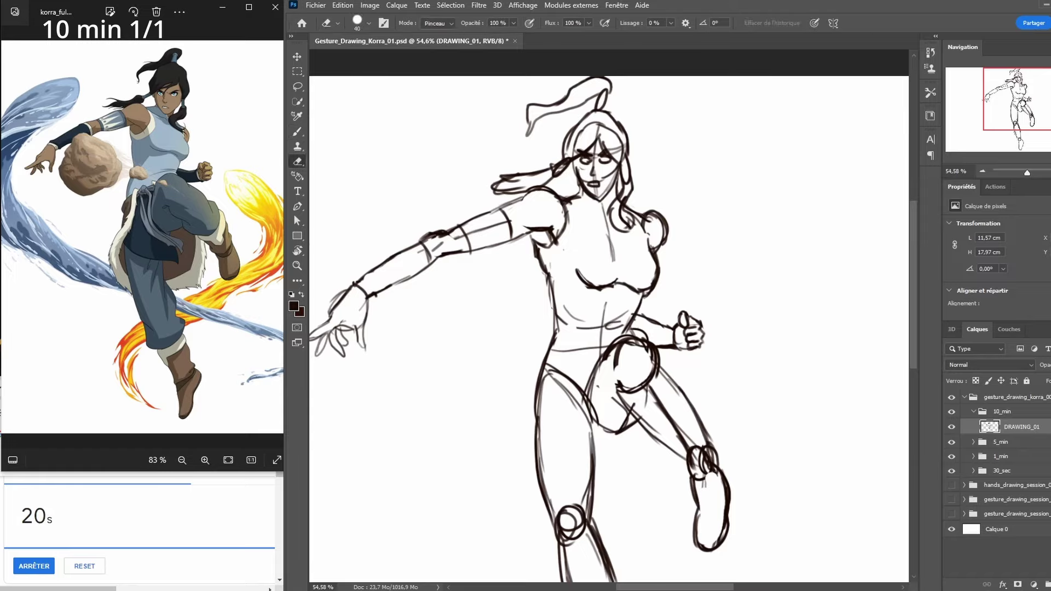
Reinforce the raised knee and thigh contours and erase the inner knee circle of the straight leg
key(b)
mouse_move(616, 367)
mouse_down()
mouse_move(616, 384)
mouse_move(679, 395)
mouse_up()
drag(661, 360, 686, 398)
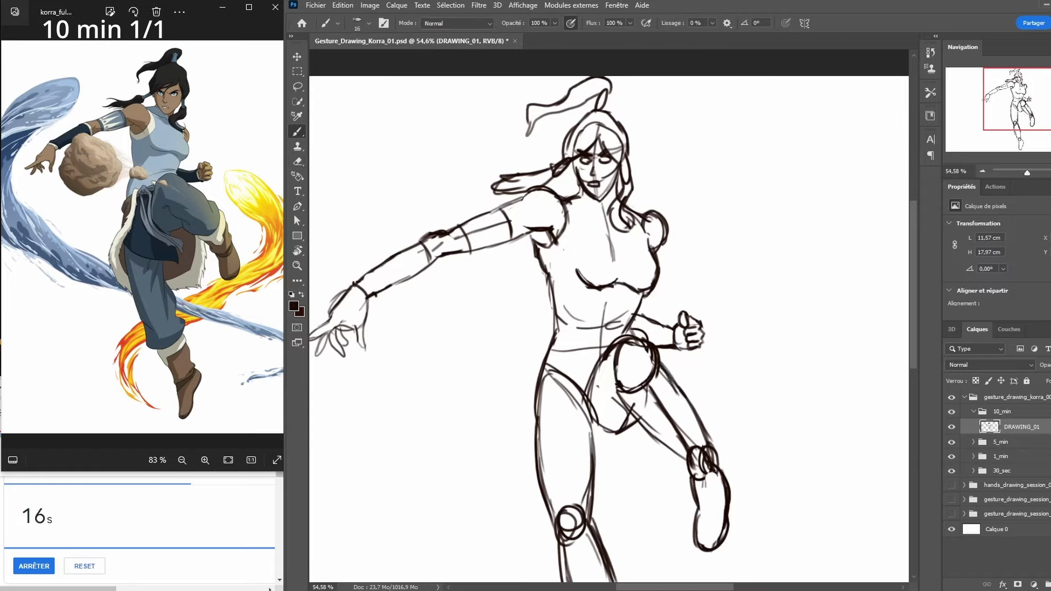
key(e)
drag(567, 520, 580, 534)
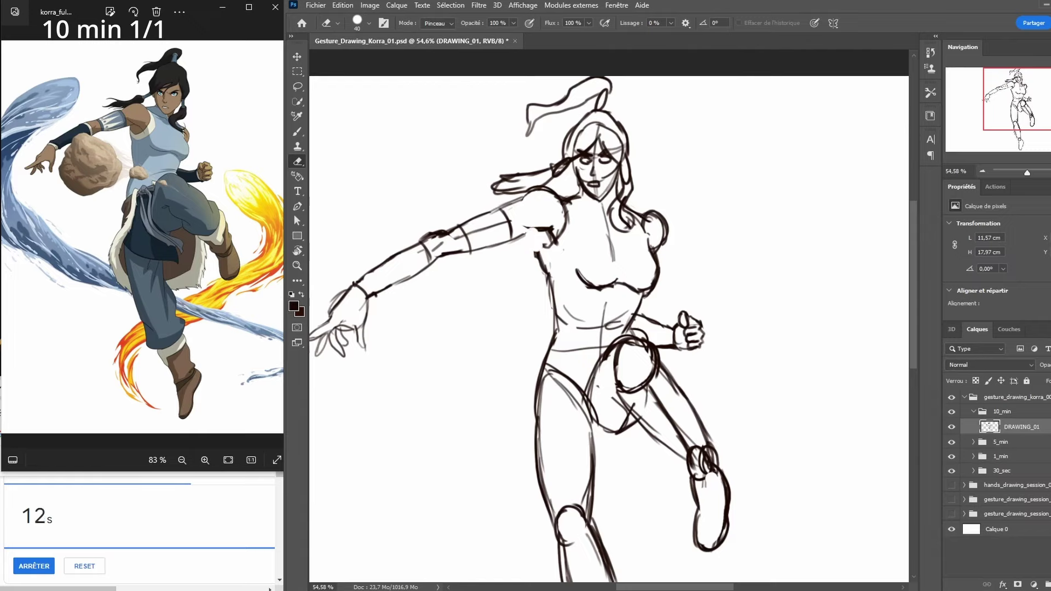
key(b)
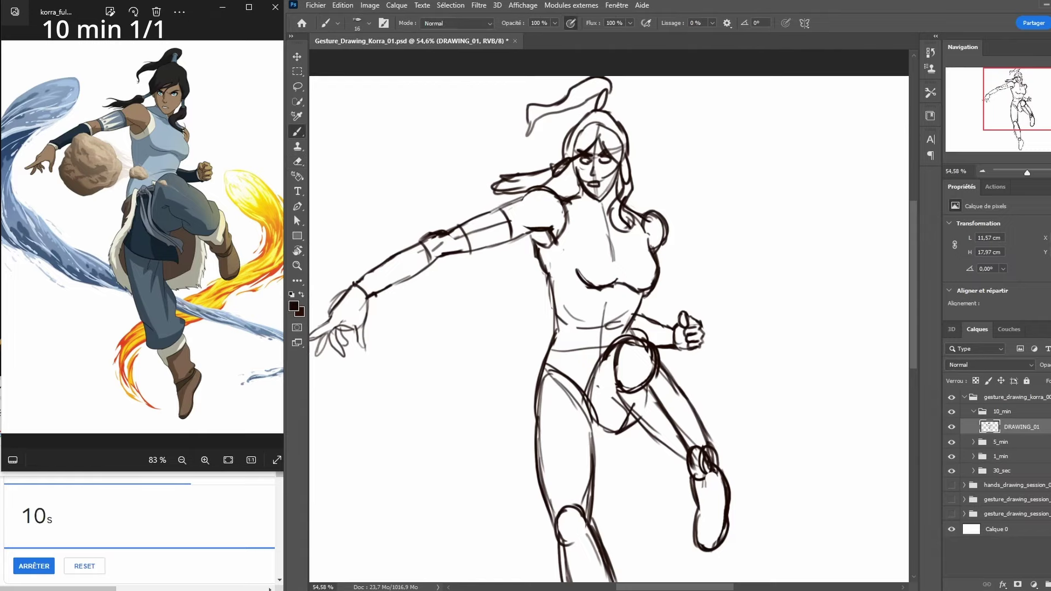
Erase the bent arm's shoulder circle, redraw a smooth shoulder contour, and undo the last surplus strokes
key(e)
mouse_move(641, 211)
mouse_down()
mouse_move(665, 227)
mouse_move(658, 259)
mouse_up()
key(b)
key(e)
key(b)
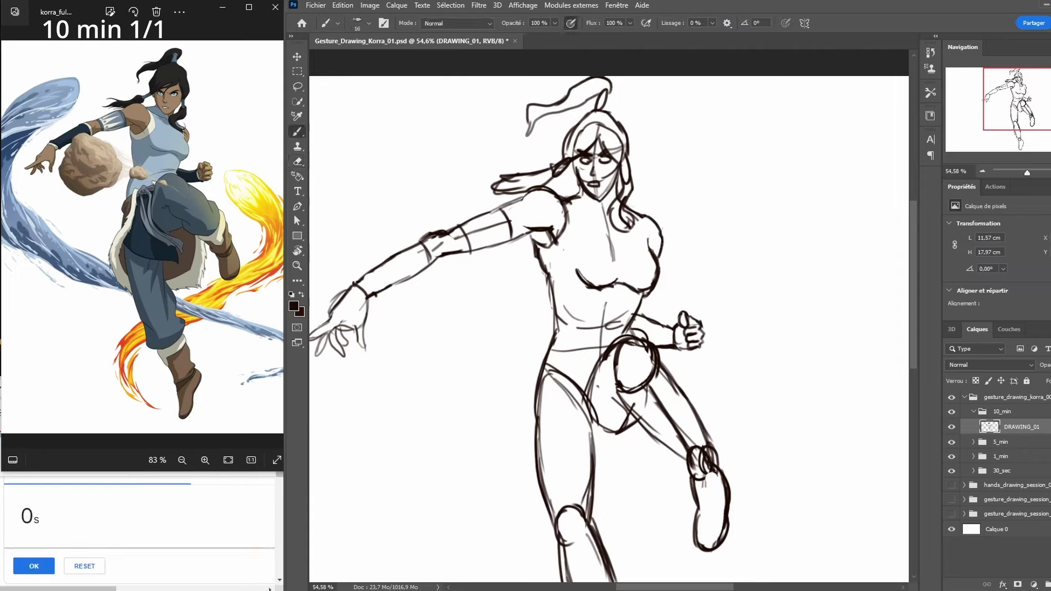
drag(644, 217, 649, 249)
key(ctrl+z)
key(ctrl+z)
Handwrite the drawing count and duration label between the two rows of sketches on a new layer in the 30_sec group
mouse_move(643, 292)
mouse_down()
mouse_move(644, 326)
mouse_move(663, 297)
mouse_move(693, 324)
mouse_move(682, 326)
mouse_move(704, 323)
mouse_up()
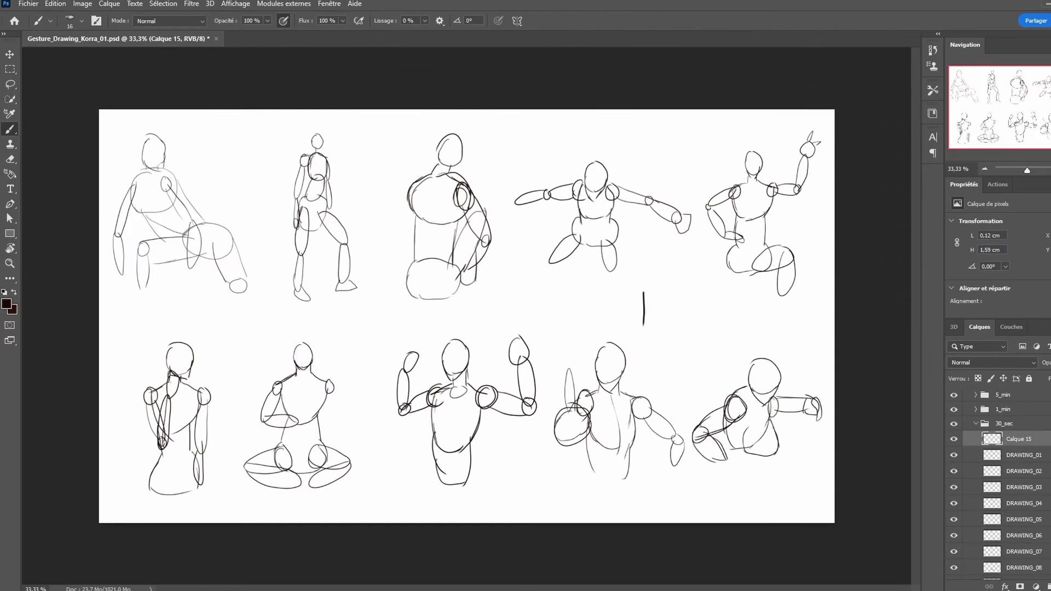
mouse_move(733, 295)
mouse_down()
mouse_move(722, 310)
mouse_move(732, 295)
mouse_move(745, 323)
mouse_up()
drag(755, 316, 776, 323)
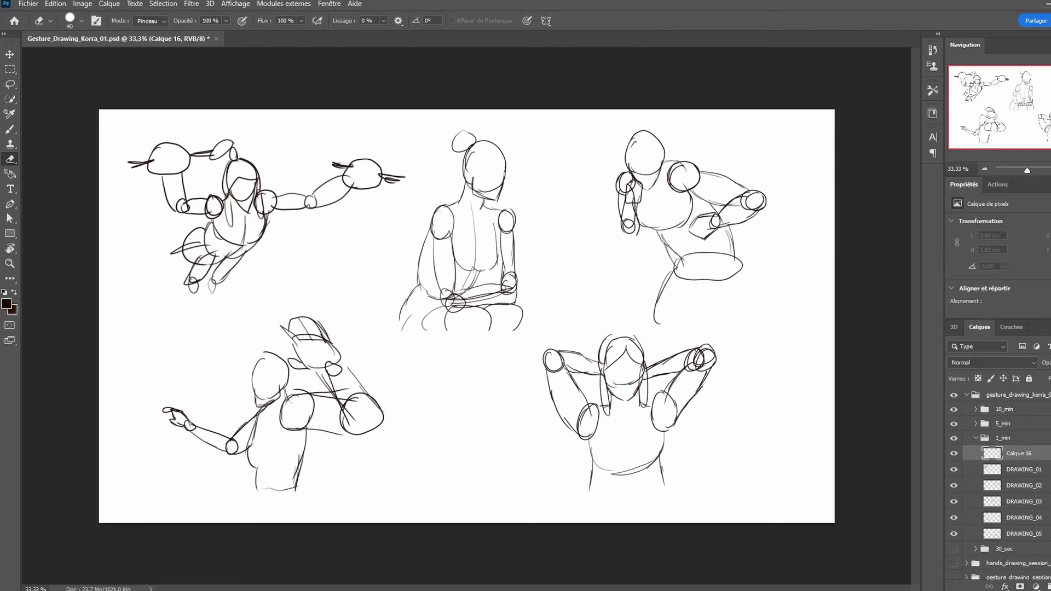
Handwrite "5 x" and the pose duration between the two lower sketches on a new layer in the 1_min group
mouse_move(434, 392)
mouse_down()
mouse_move(421, 424)
mouse_move(459, 424)
mouse_up()
drag(459, 411, 448, 427)
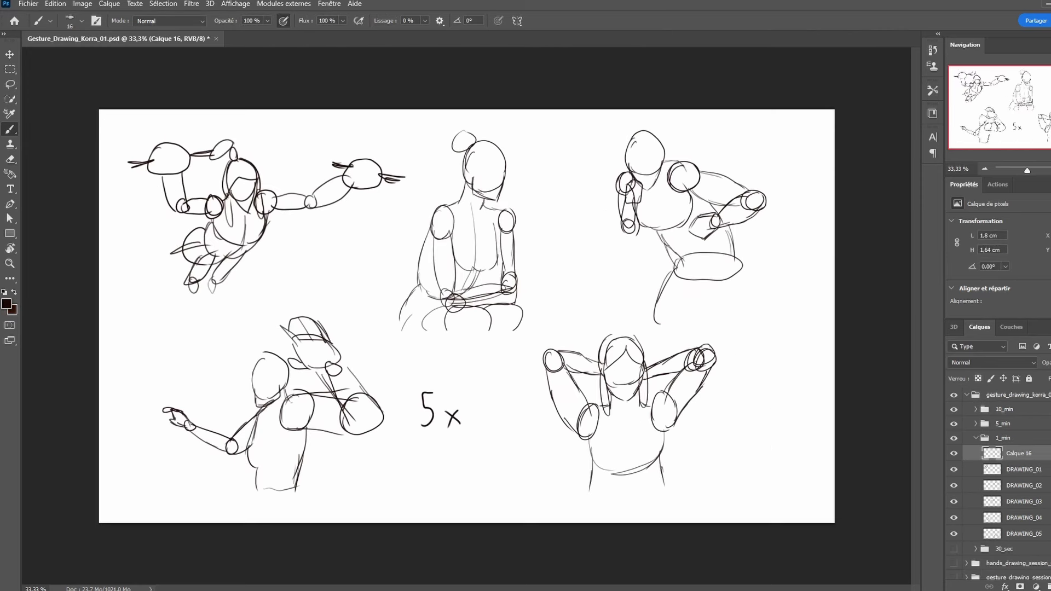
mouse_move(475, 389)
mouse_down()
mouse_move(473, 430)
mouse_move(532, 421)
mouse_up()
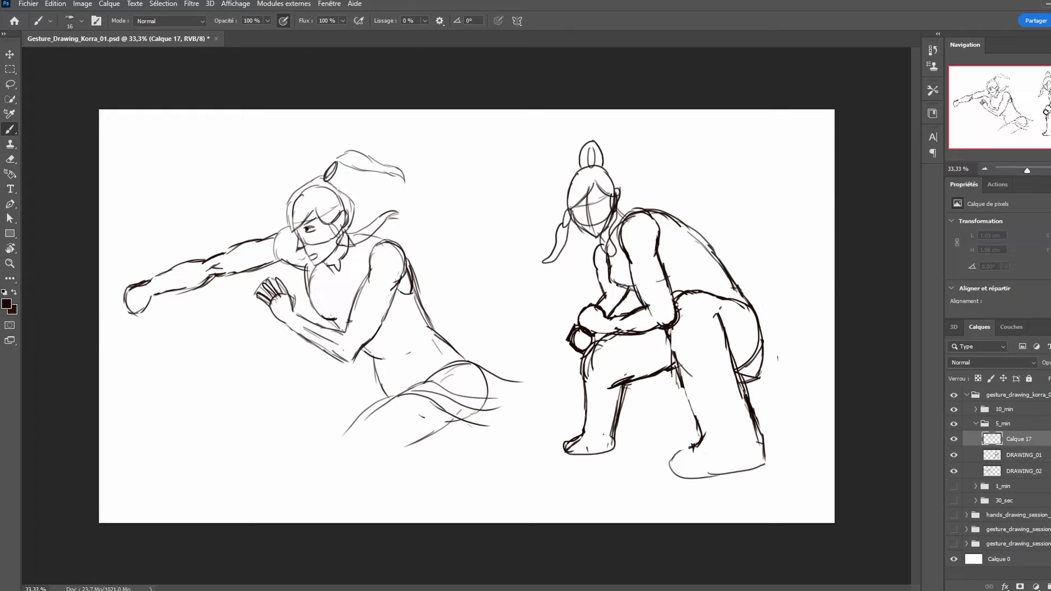
Handwrite the drawing count and duration label below the punching figure on a new layer in the 5_min group
mouse_move(144, 394)
mouse_down()
mouse_move(162, 425)
mouse_move(191, 425)
mouse_move(178, 429)
mouse_up()
drag(212, 389, 203, 389)
mouse_move(204, 391)
mouse_down()
mouse_move(216, 407)
mouse_move(202, 420)
mouse_move(267, 412)
mouse_up()
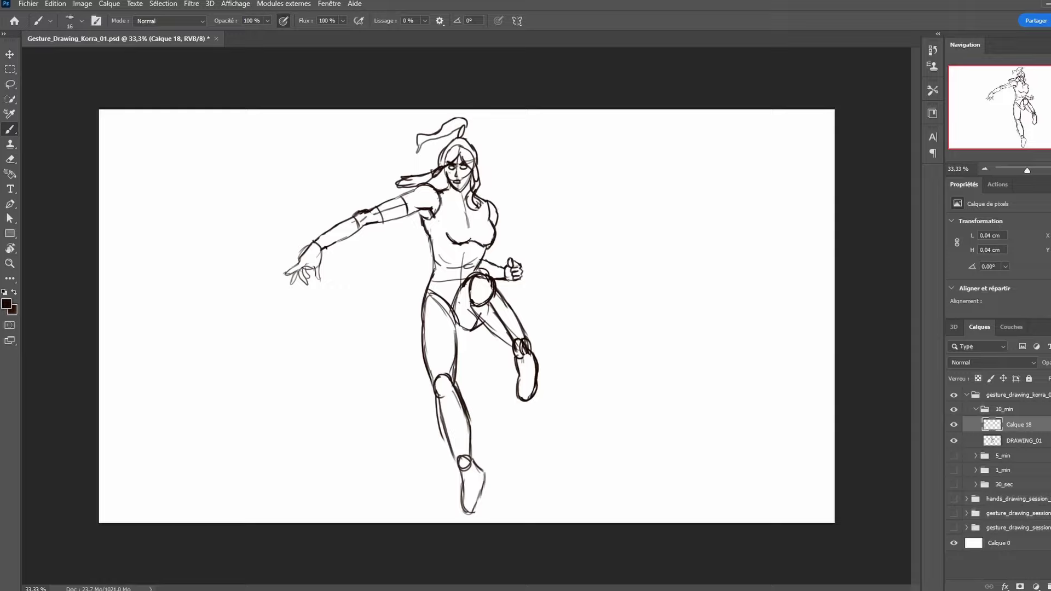
Handwrite "1 x 10 min" beside the full-body figure on a new layer in the 10_min group
mouse_move(643, 174)
mouse_down()
mouse_move(641, 218)
mouse_move(676, 220)
mouse_up()
drag(674, 199, 662, 220)
mouse_move(695, 177)
mouse_down()
mouse_move(692, 214)
mouse_move(706, 189)
mouse_move(729, 212)
mouse_move(748, 211)
mouse_up()
mouse_move(755, 198)
mouse_down()
mouse_move(755, 208)
mouse_move(773, 199)
mouse_up()
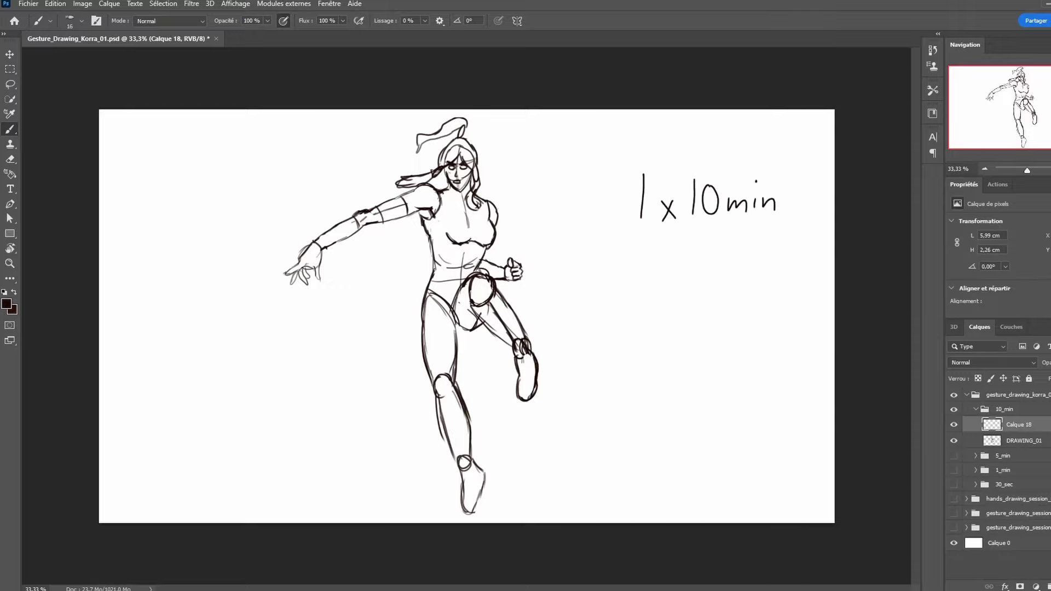